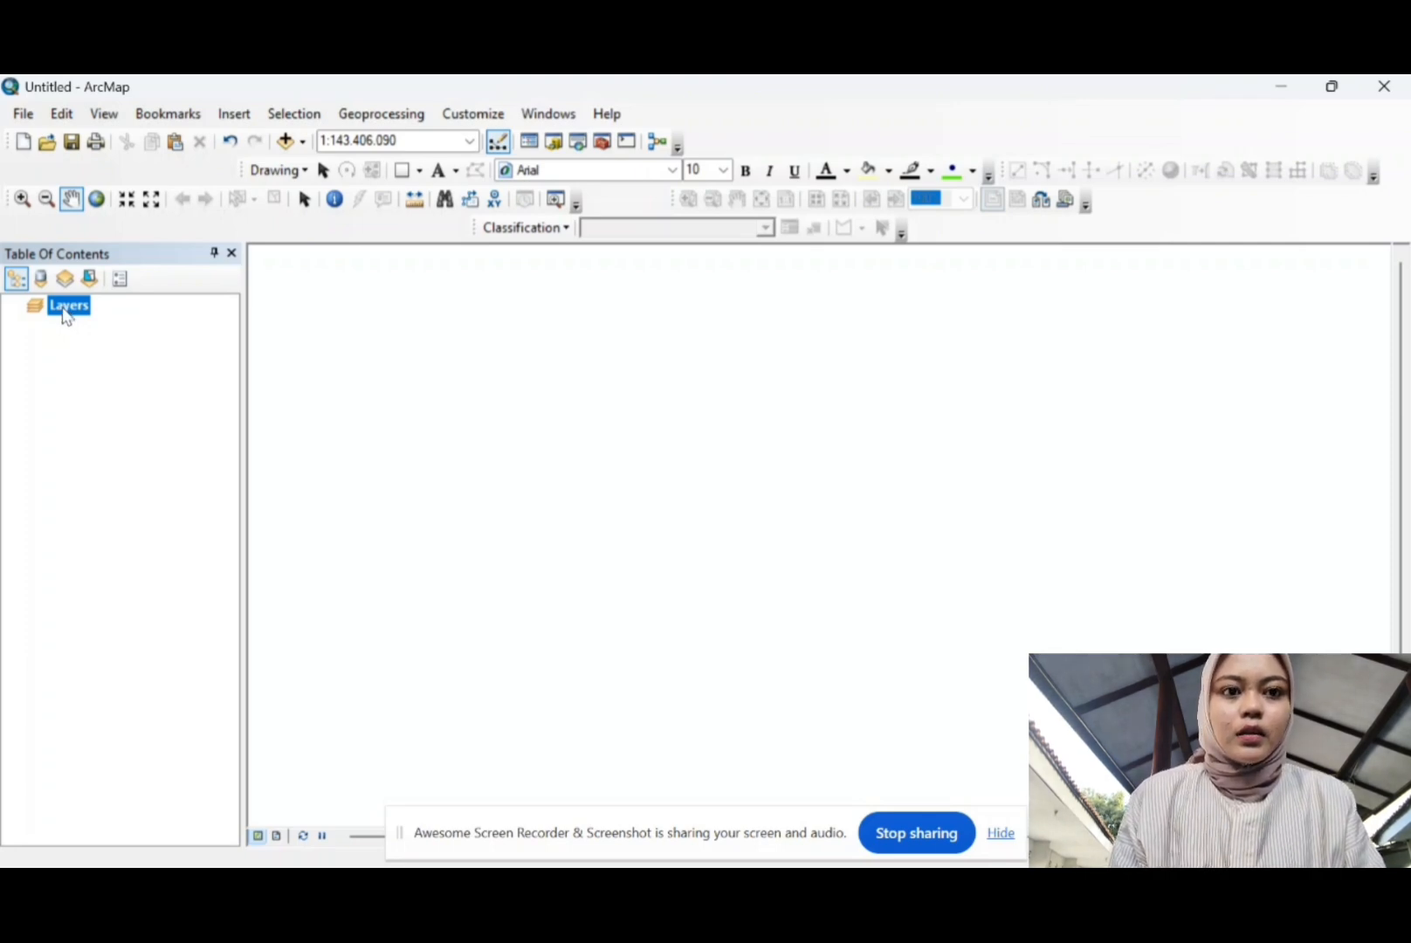
Step: Set the Layers data frame's coordinate system to WGS 1984 UTM Zone 50S
right_click(64, 311)
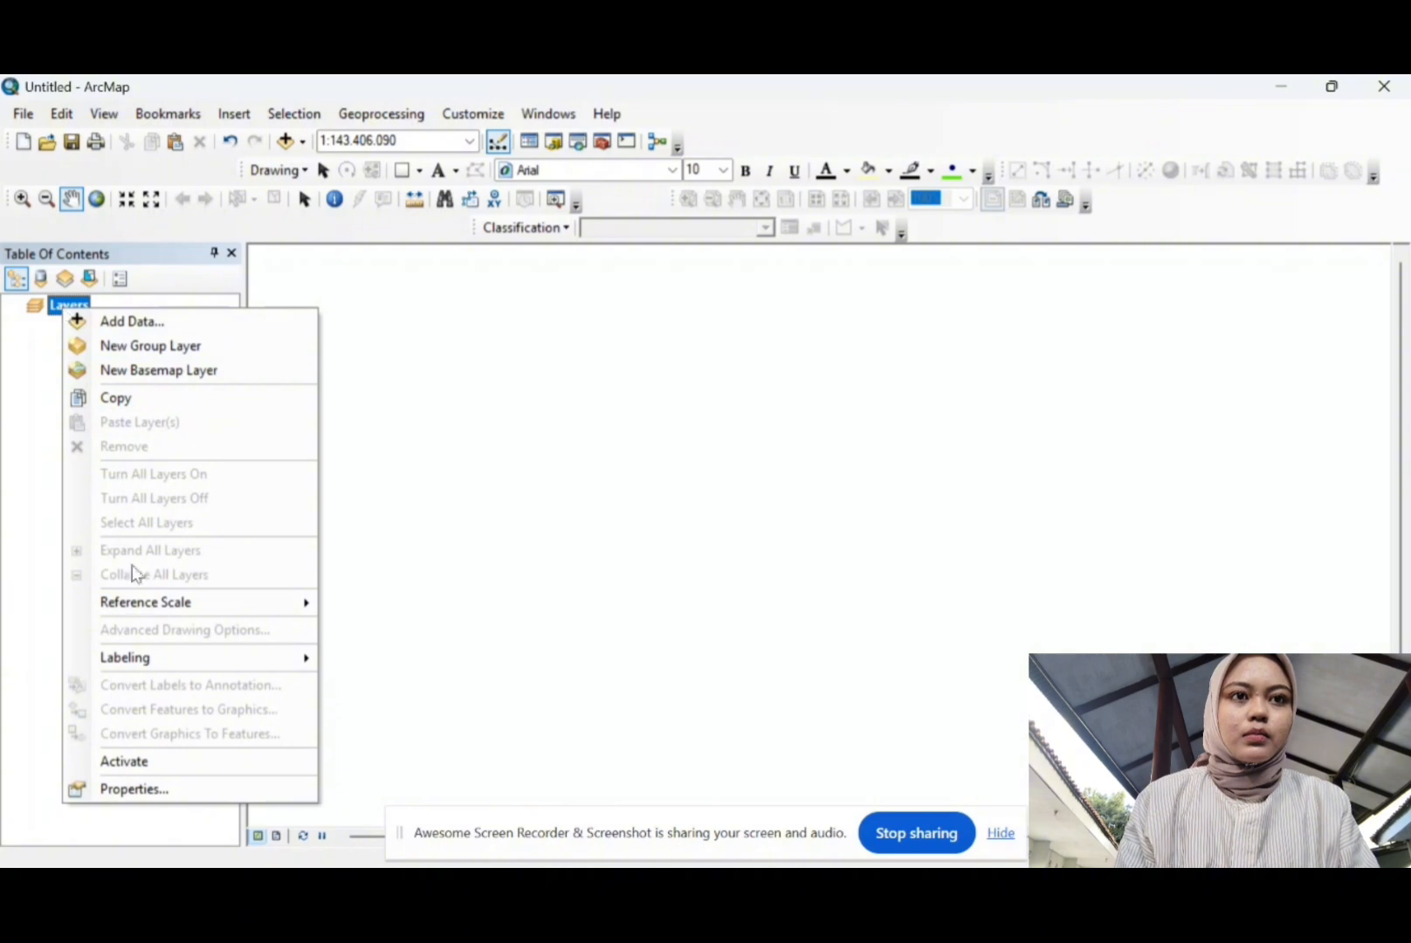
left_click(157, 790)
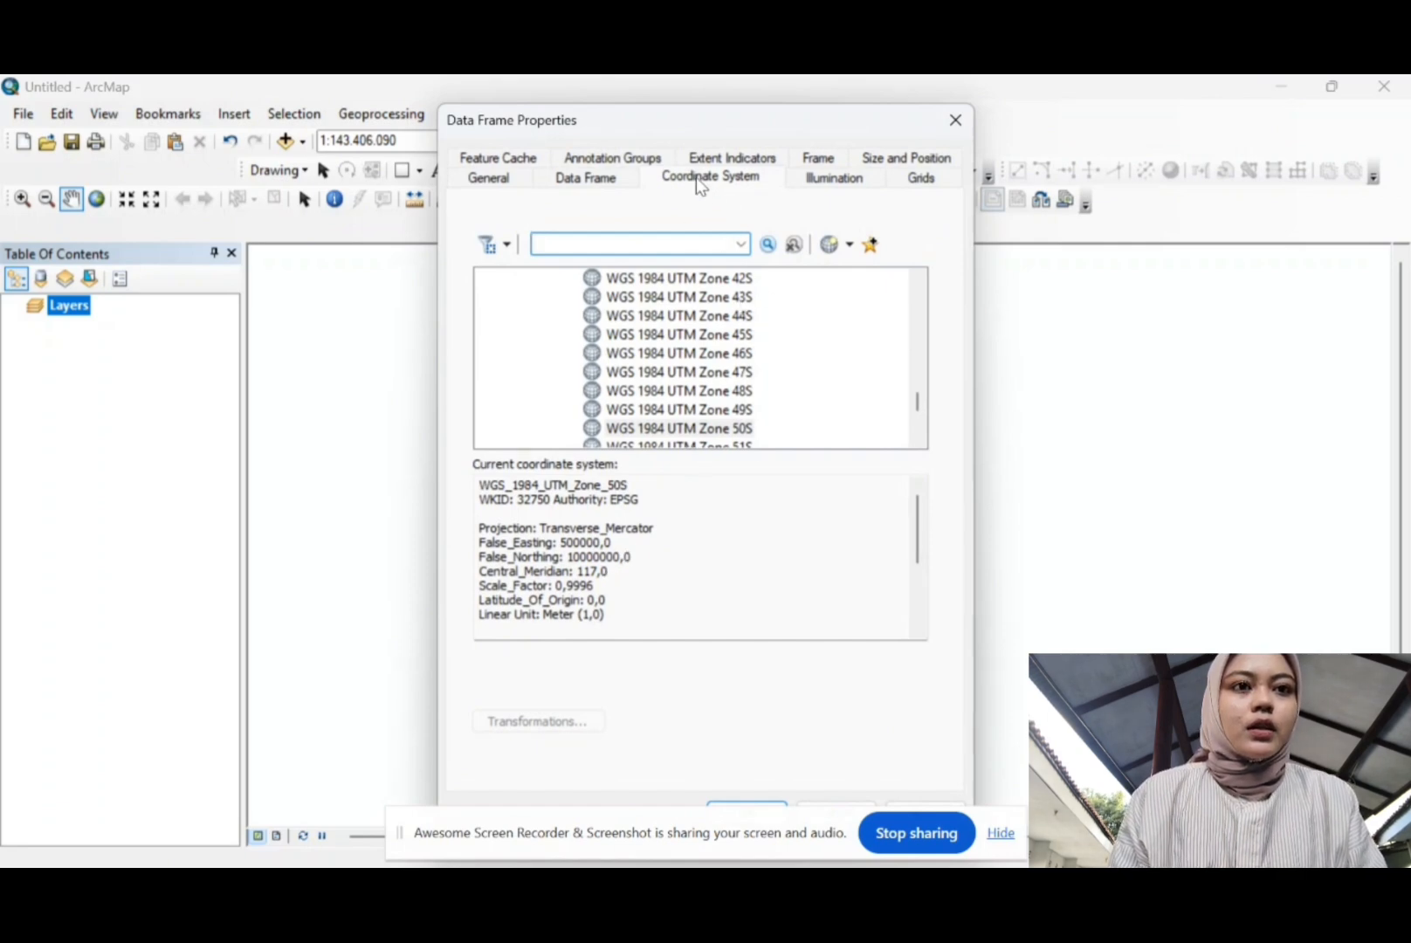
scroll(641, 406, "up", 15)
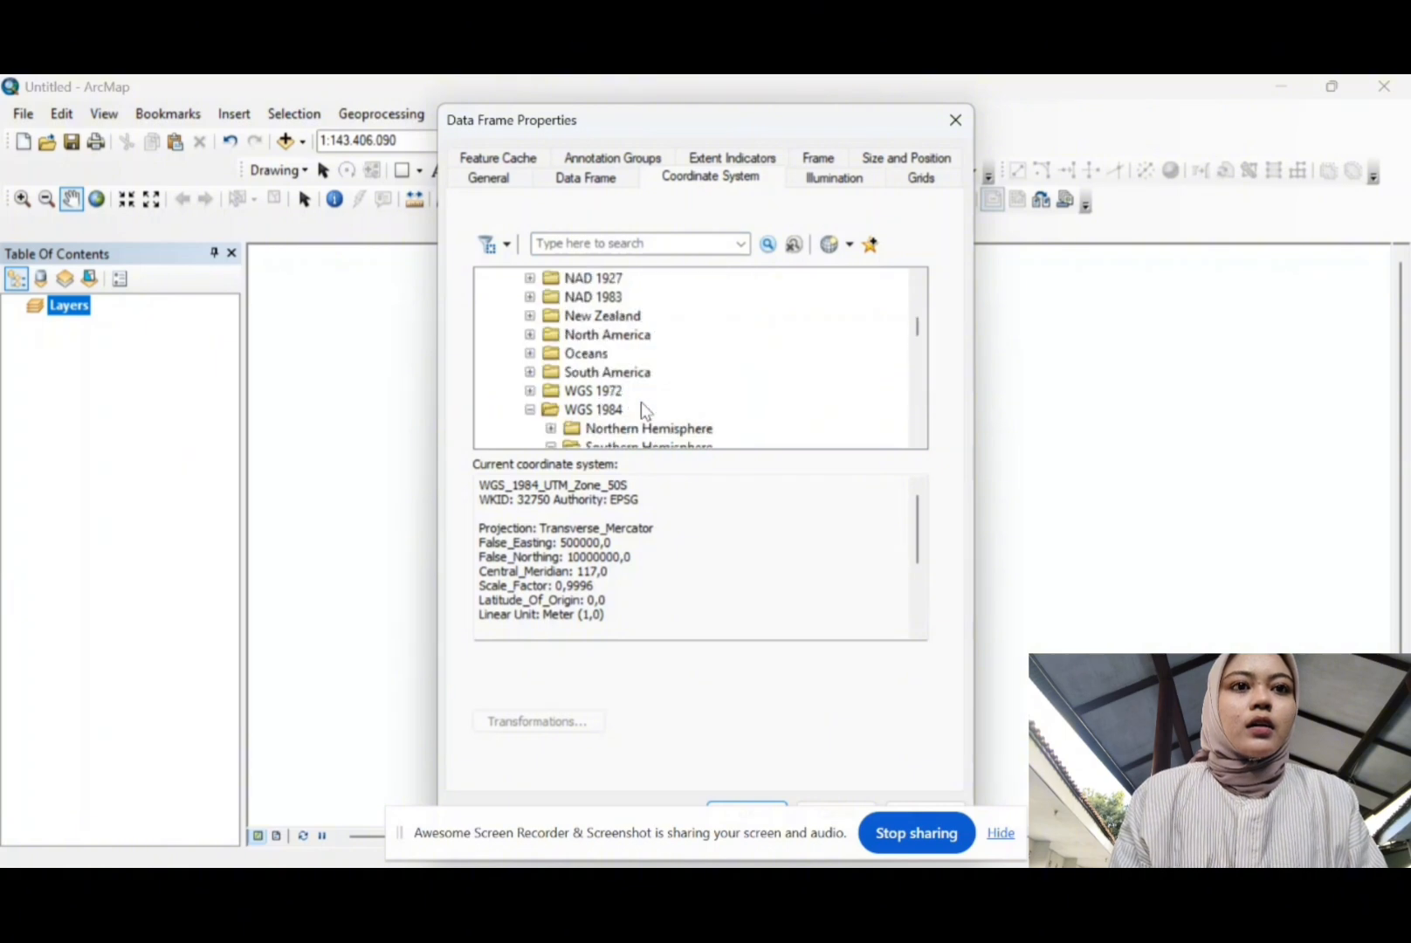
scroll(641, 402, "up", 2)
scroll(641, 402, "down", 4)
scroll(641, 401, "up", 2)
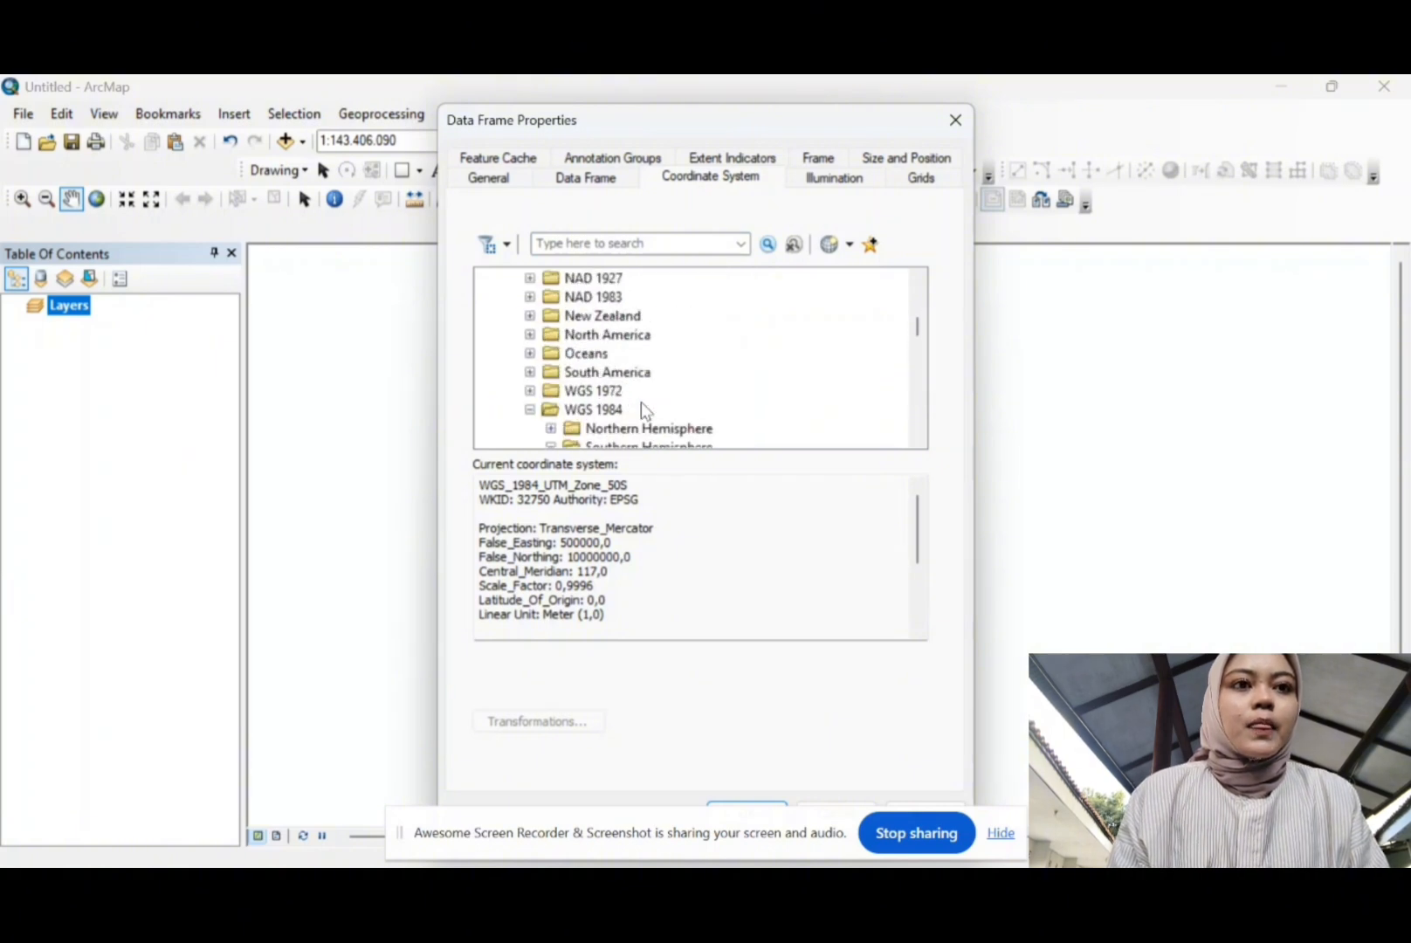
scroll(641, 404, "down", 1)
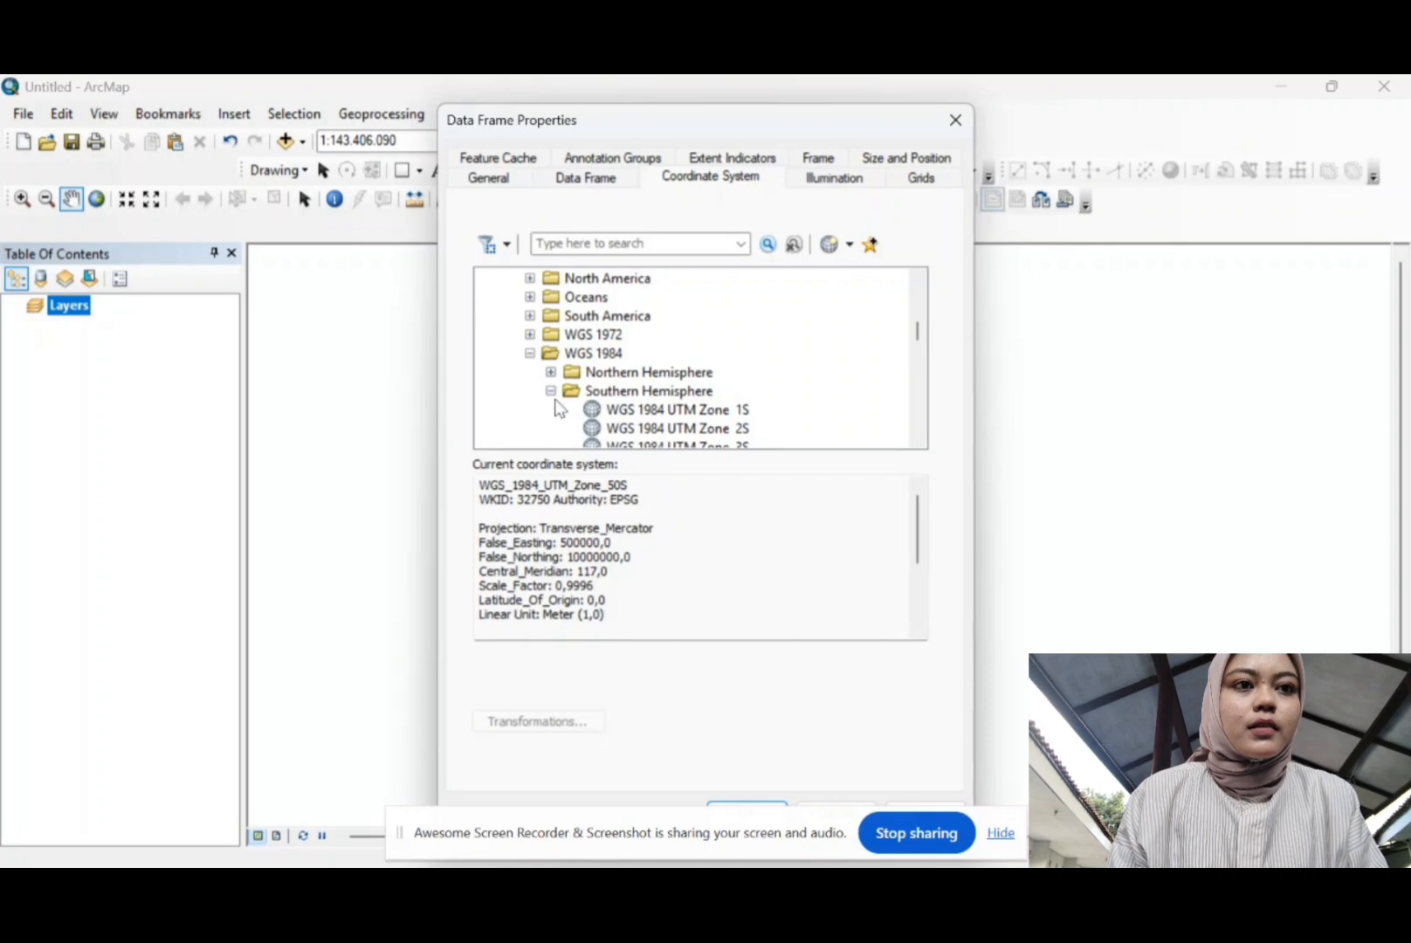
scroll(622, 410, "down", 1)
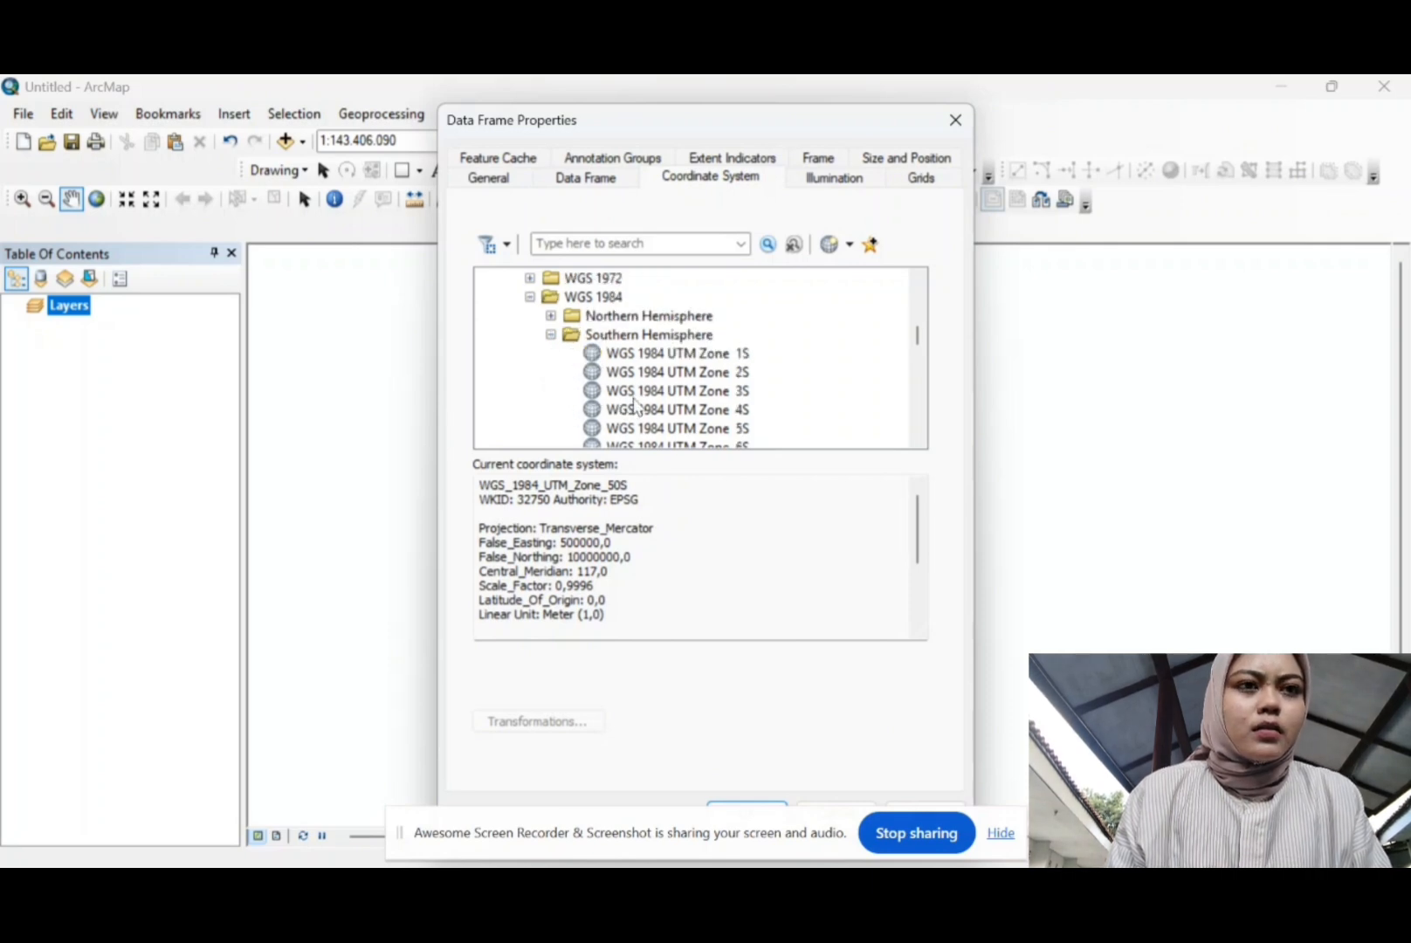
scroll(634, 404, "down", 12)
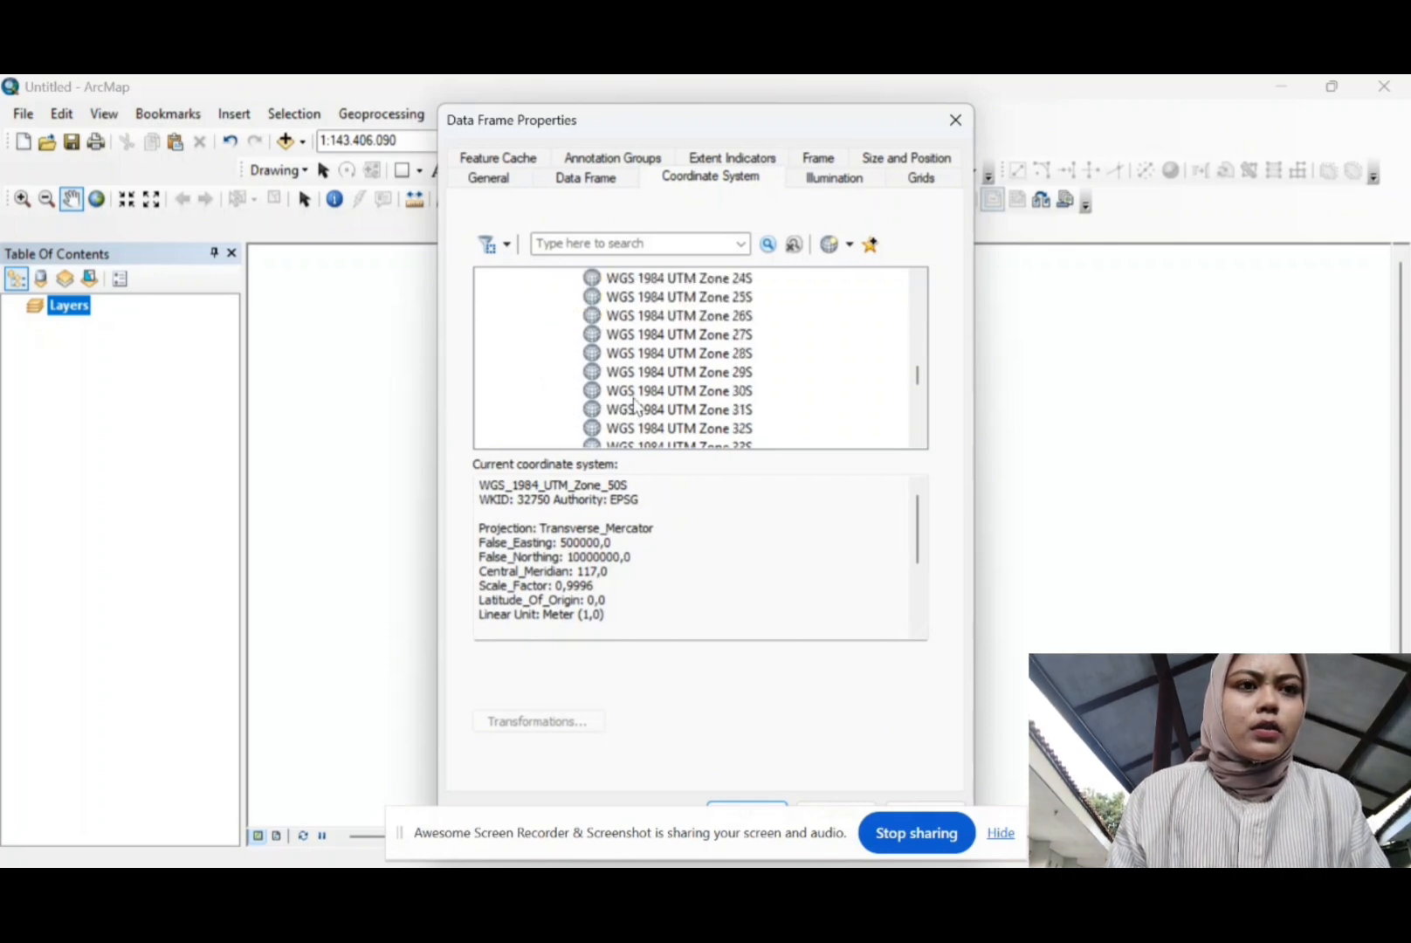
scroll(635, 404, "down", 3)
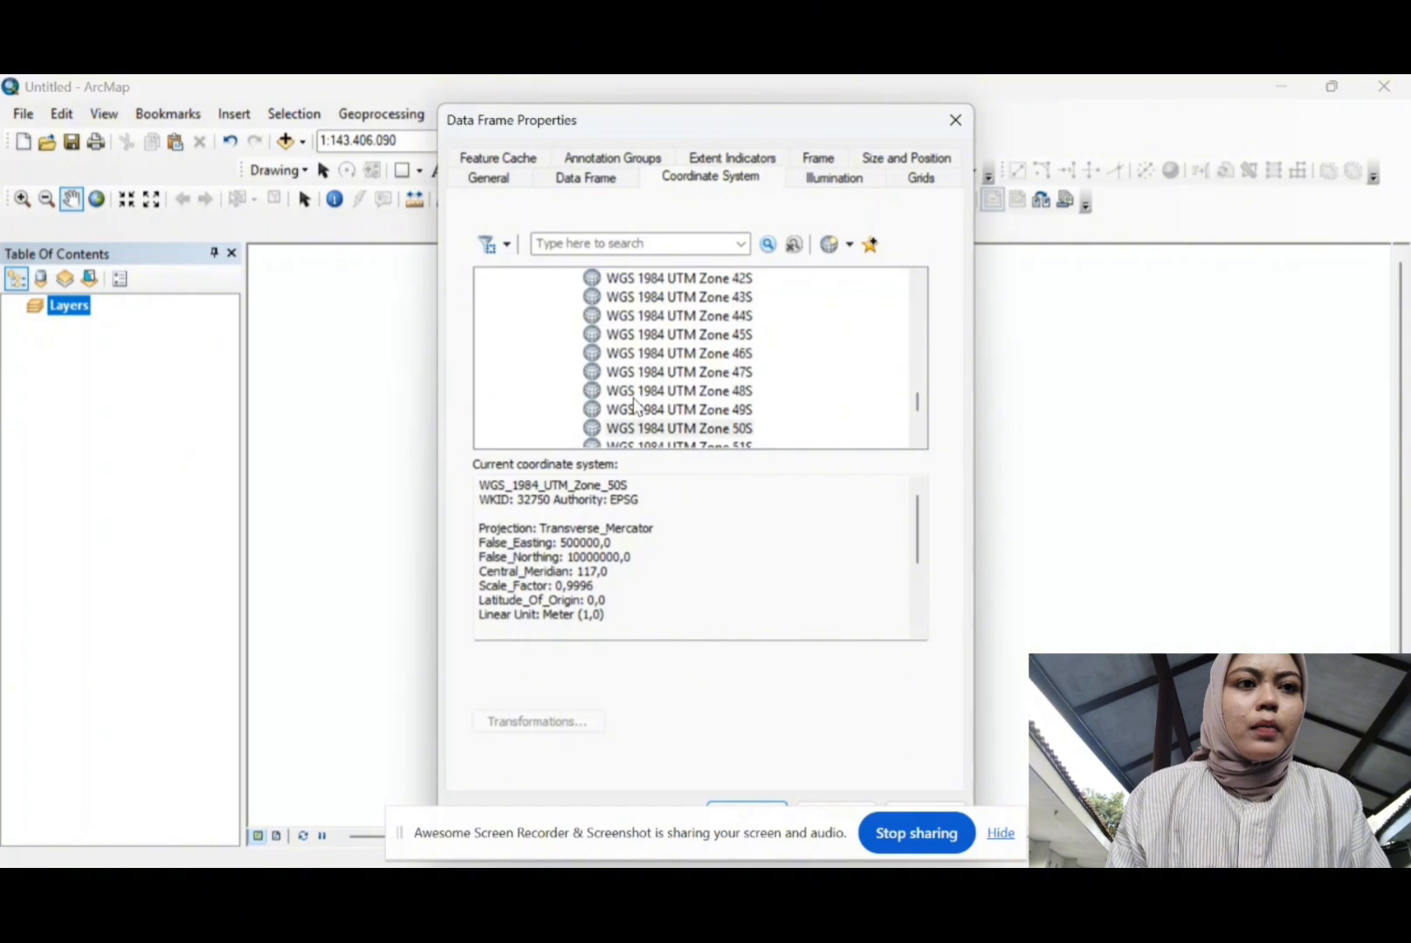
scroll(635, 405, "down", 2)
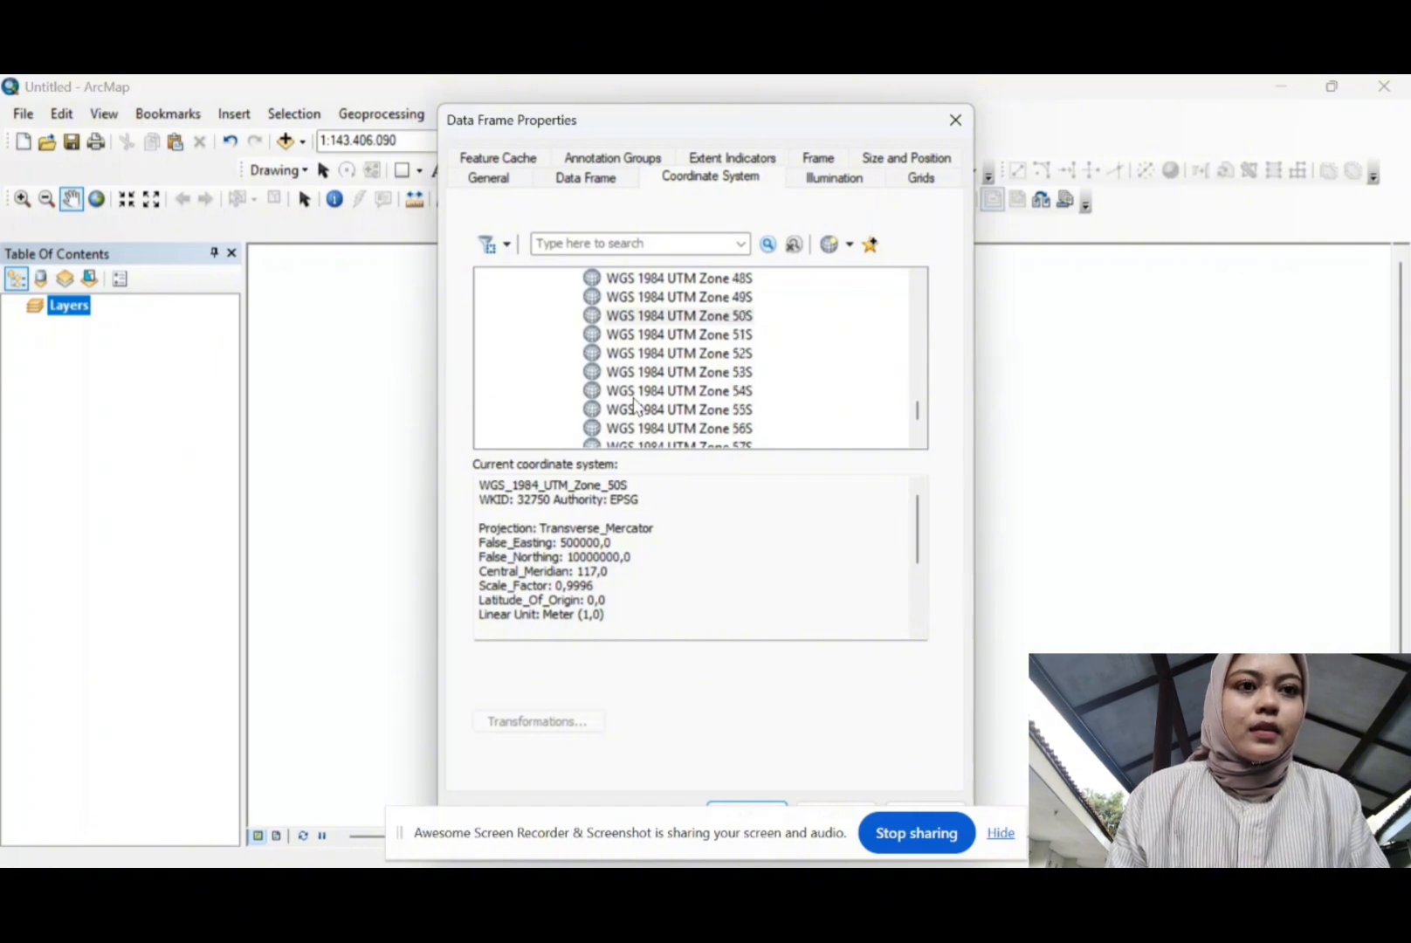
scroll(669, 336, "up", 1)
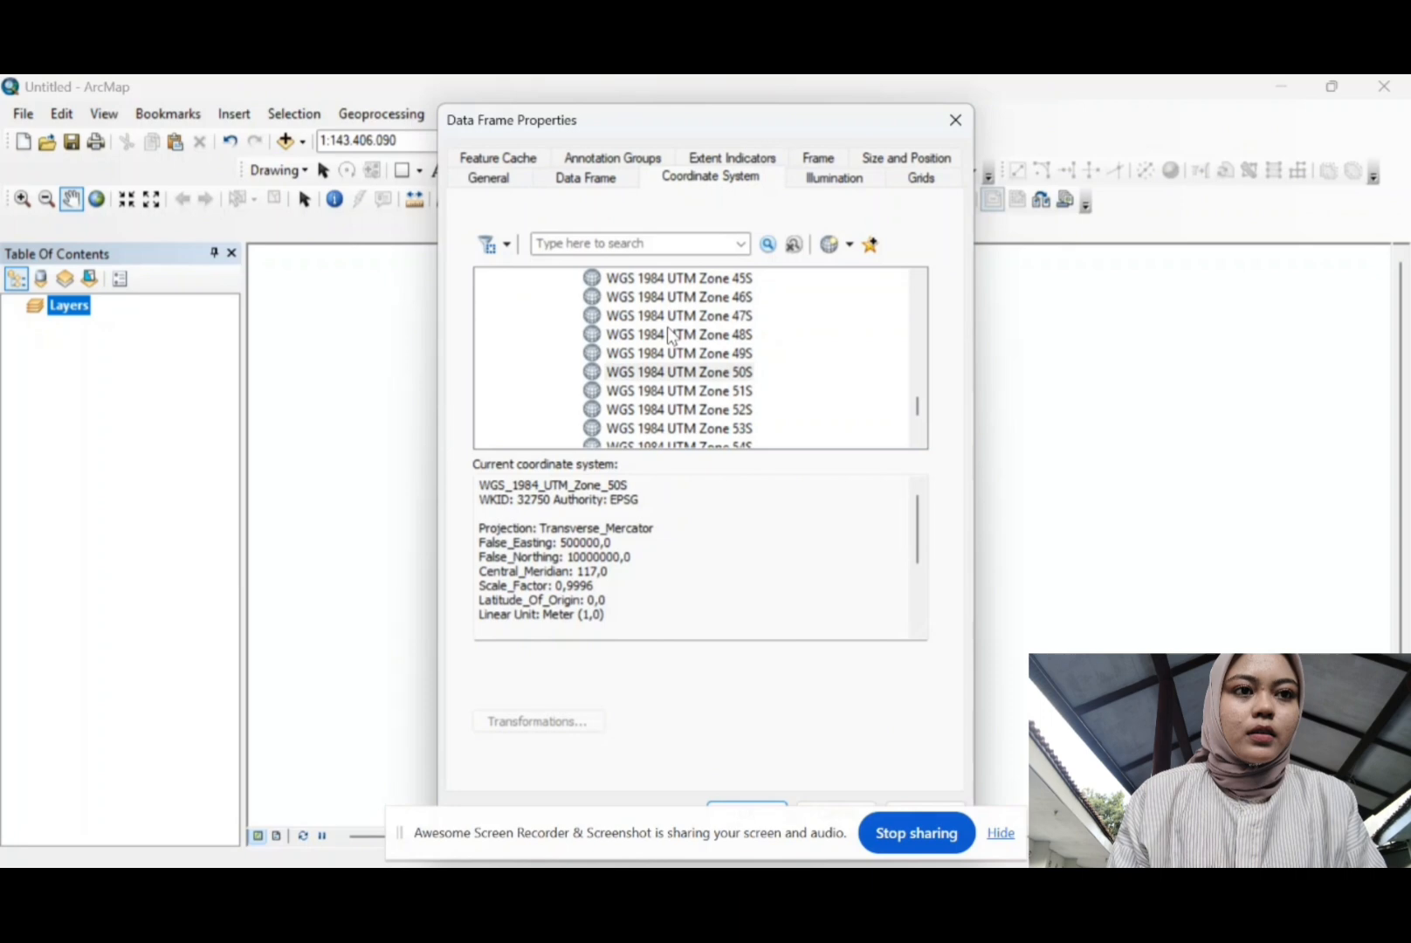
left_click(656, 376)
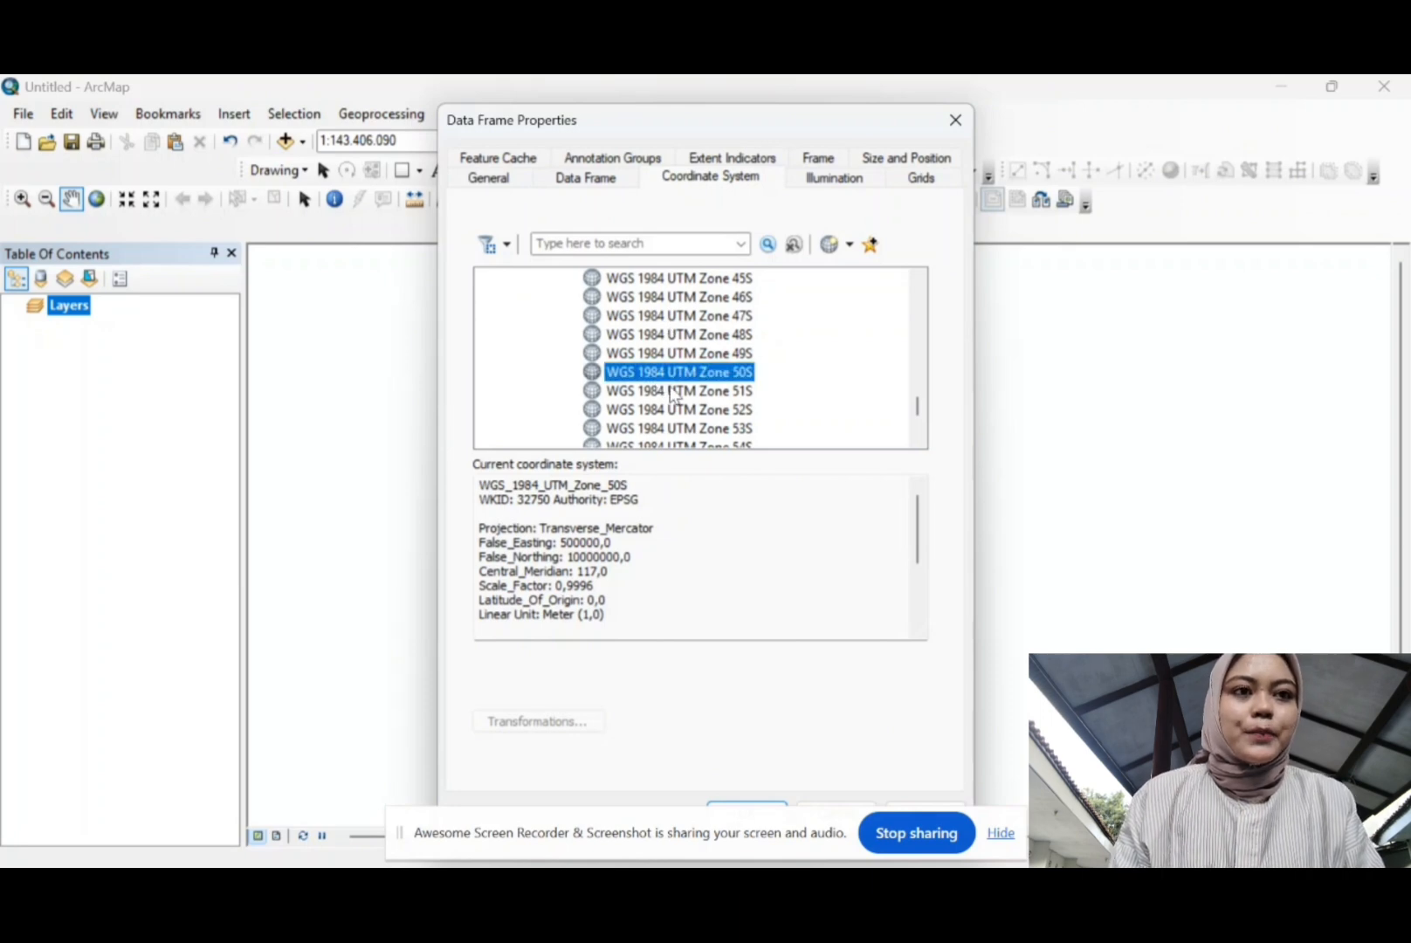
left_click(755, 804)
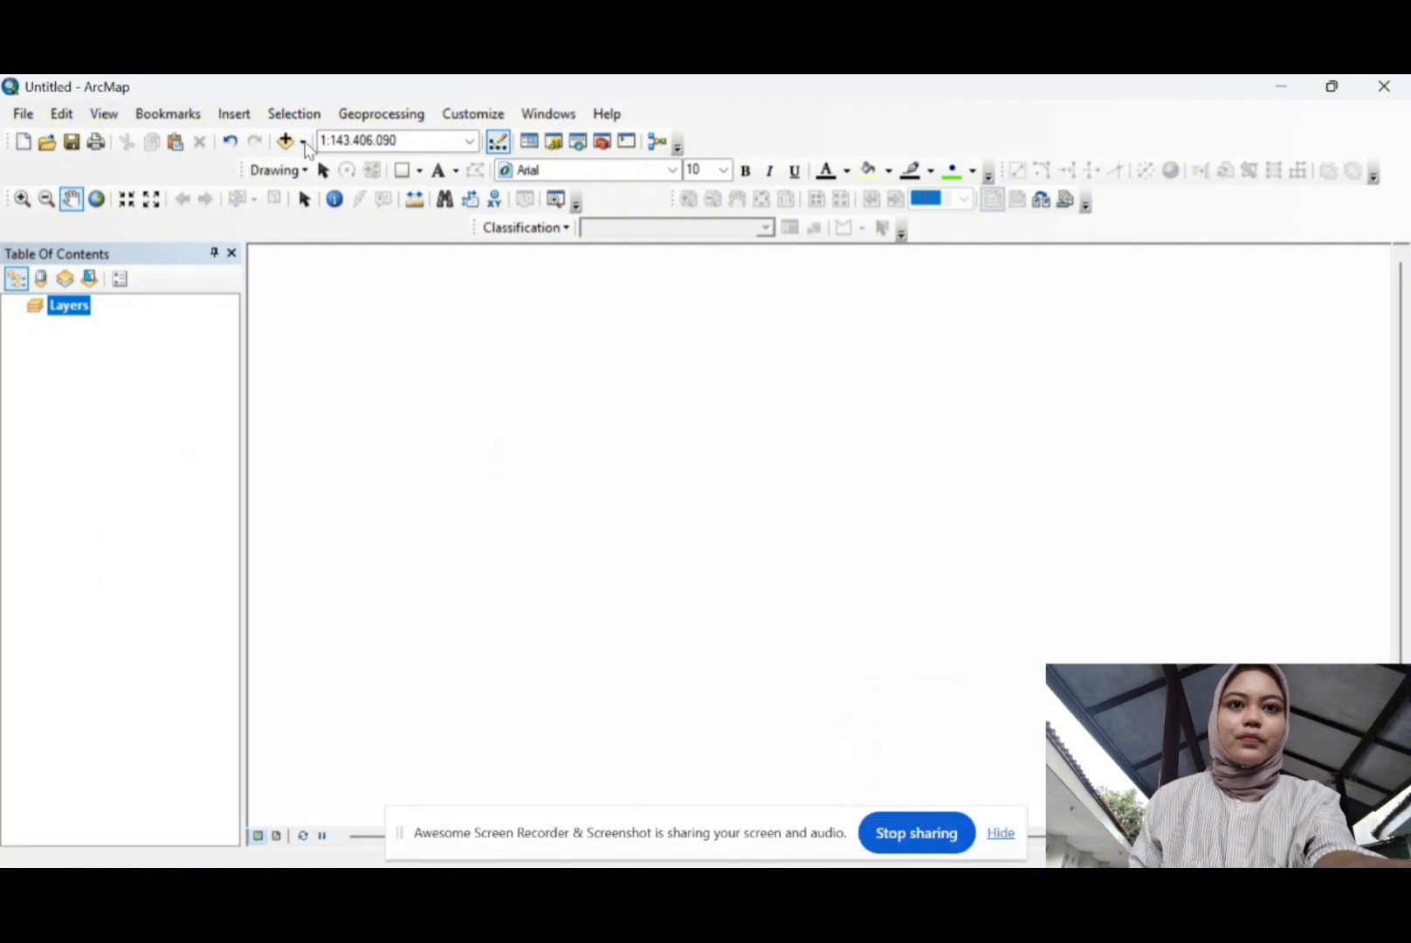
Step: Add the LC09_L1TP_114066_20250303 band TIF files, starting from B1, from the scene folder
left_click(285, 141)
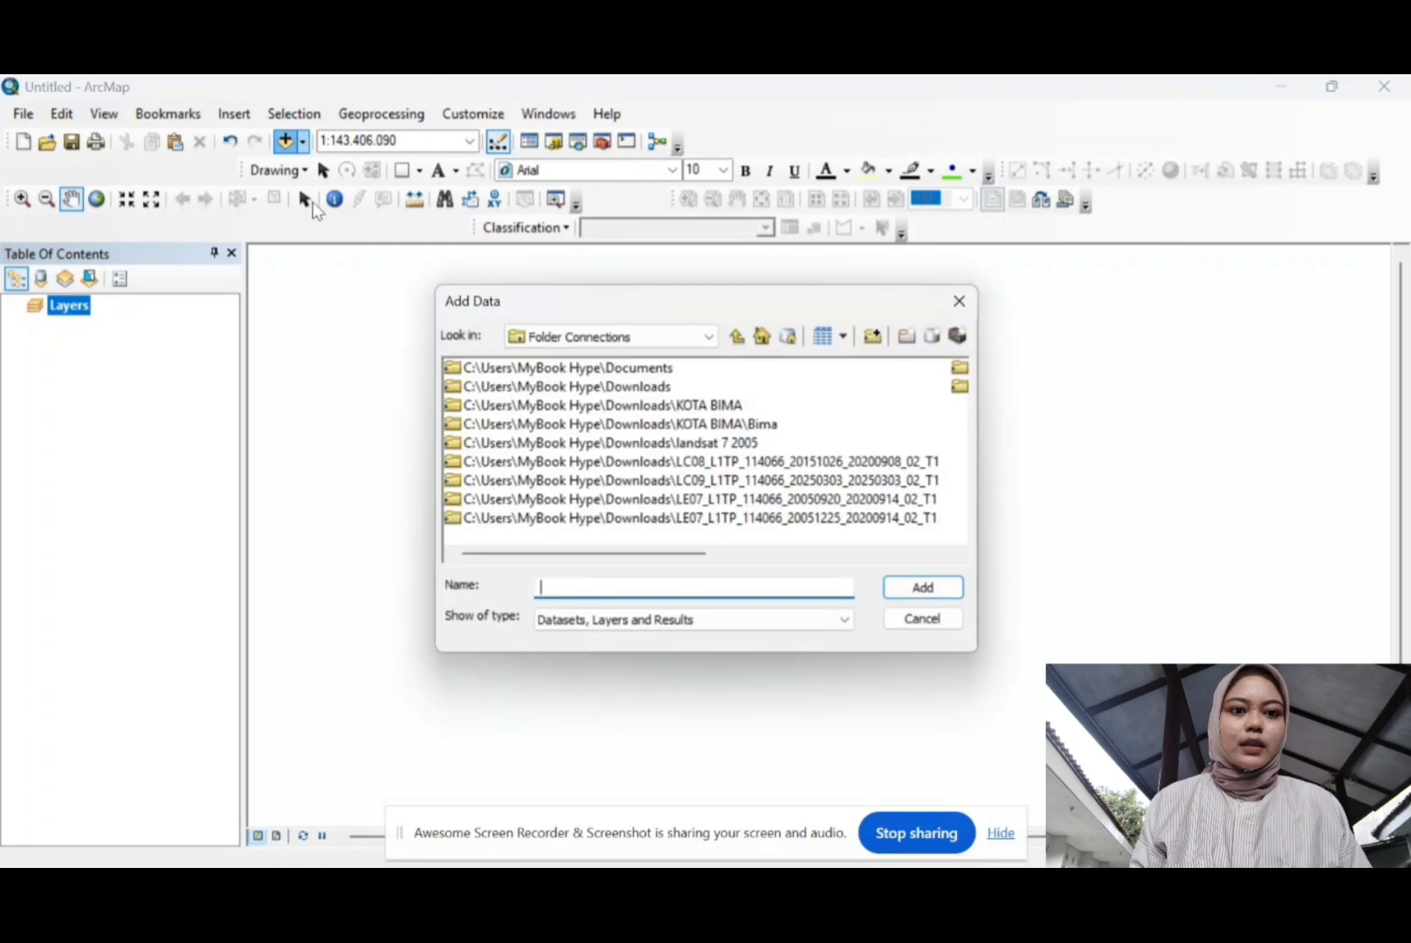
left_click(723, 483)
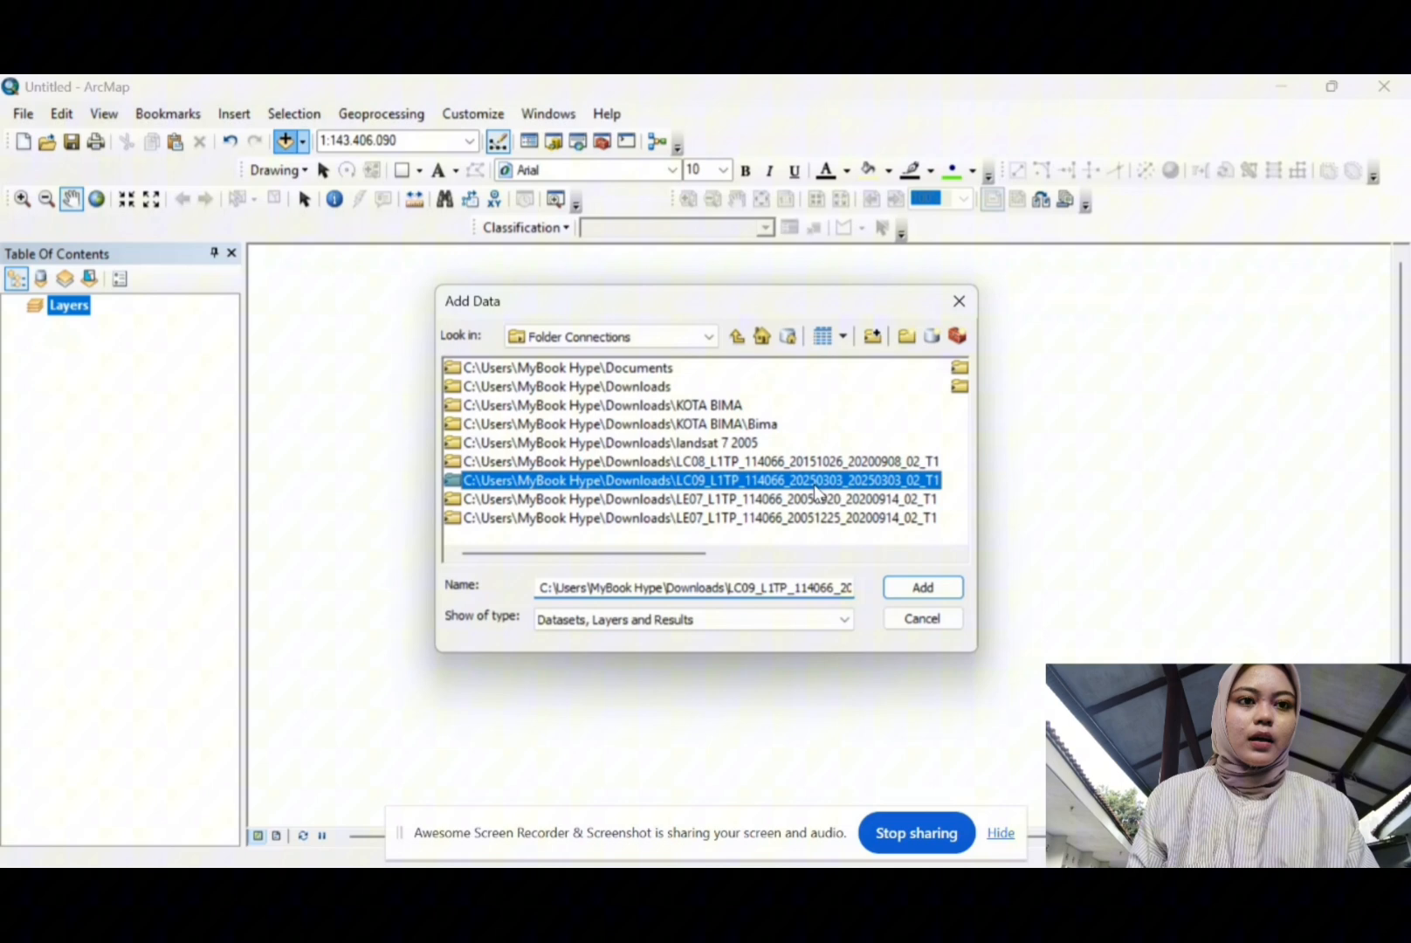
left_click(904, 583)
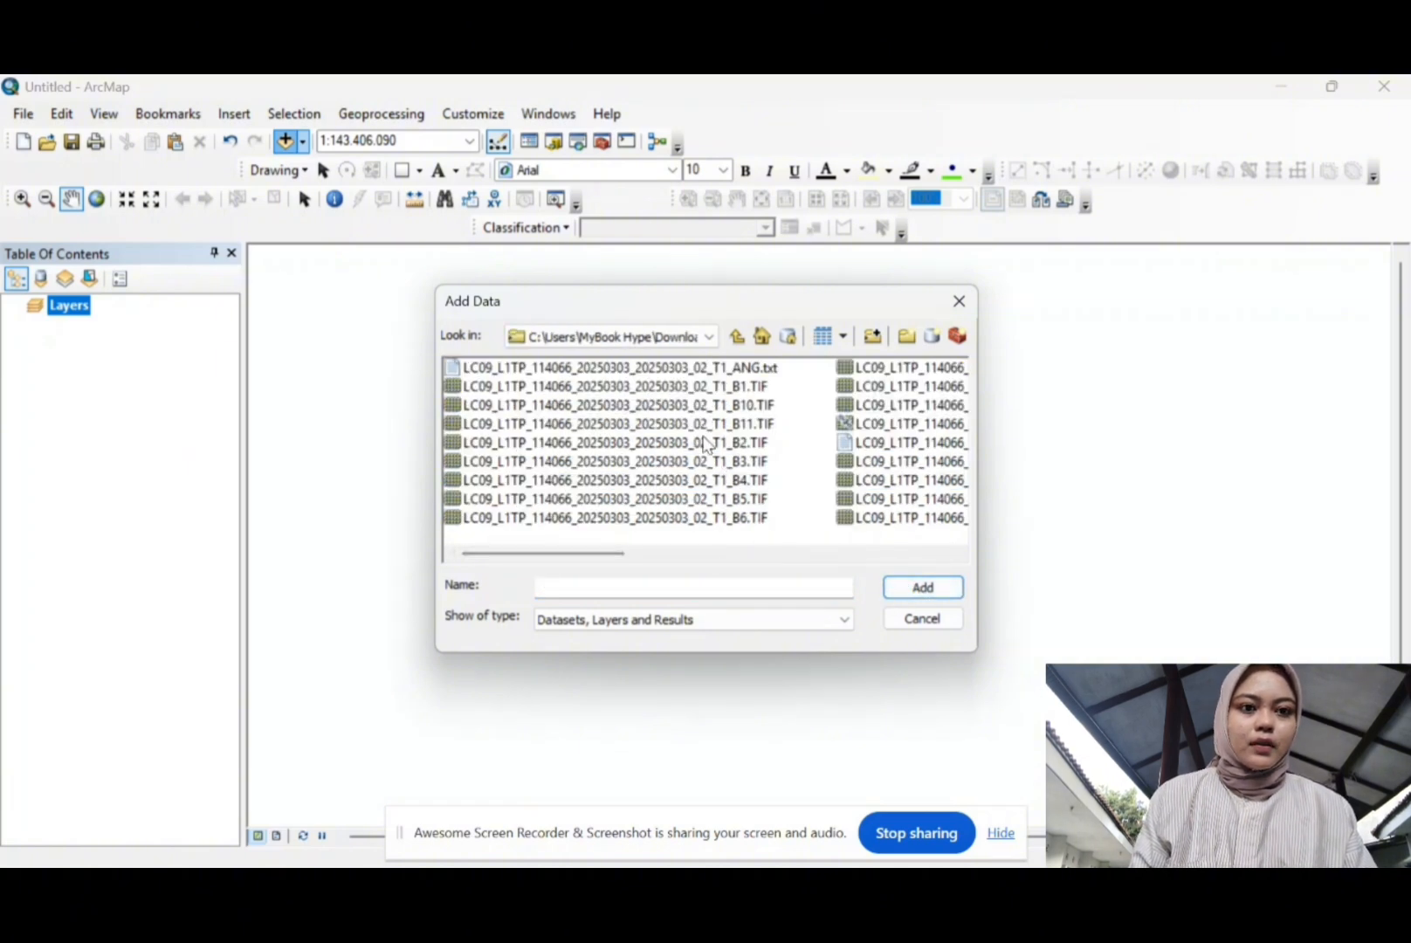
left_click(689, 390)
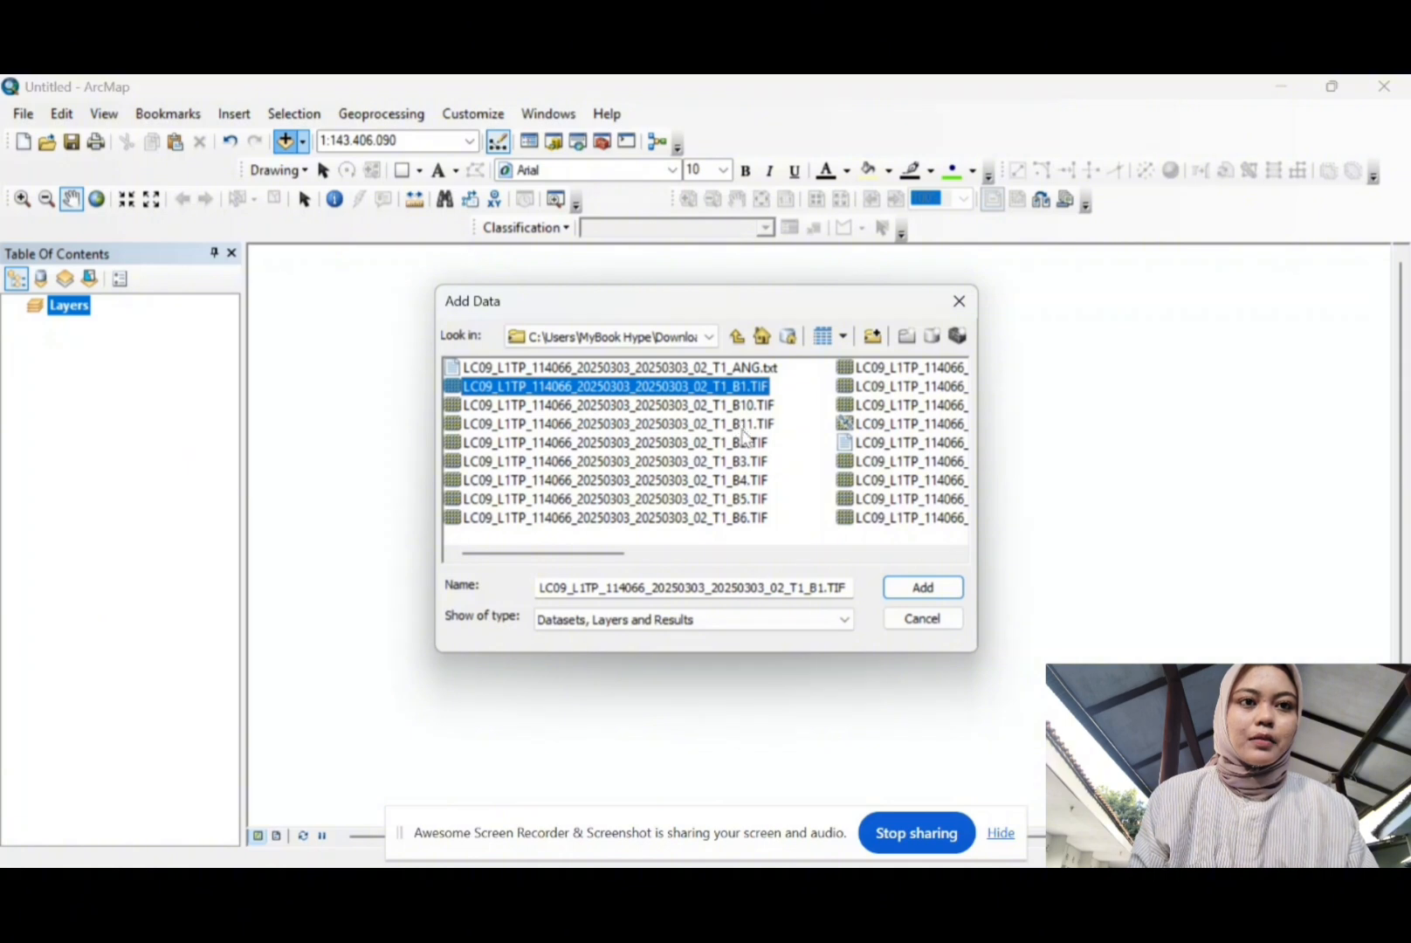
left_click(908, 386, "shift")
left_click(911, 586)
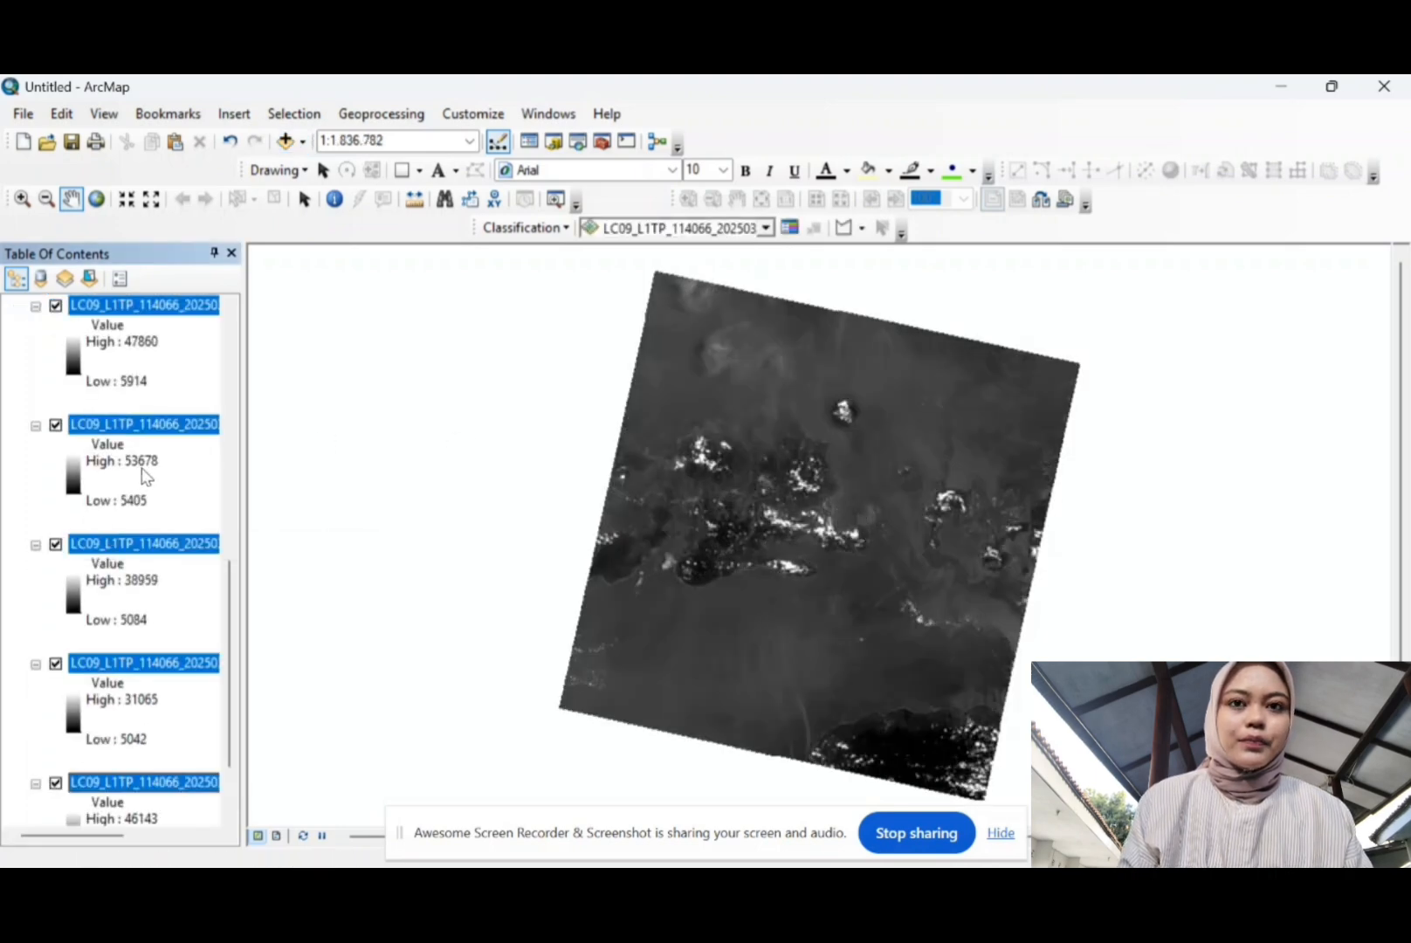
Step: Collapse all layers in the table of contents so the ten bands show without legends
scroll(146, 475, "down", 3)
scroll(146, 472, "up", 10)
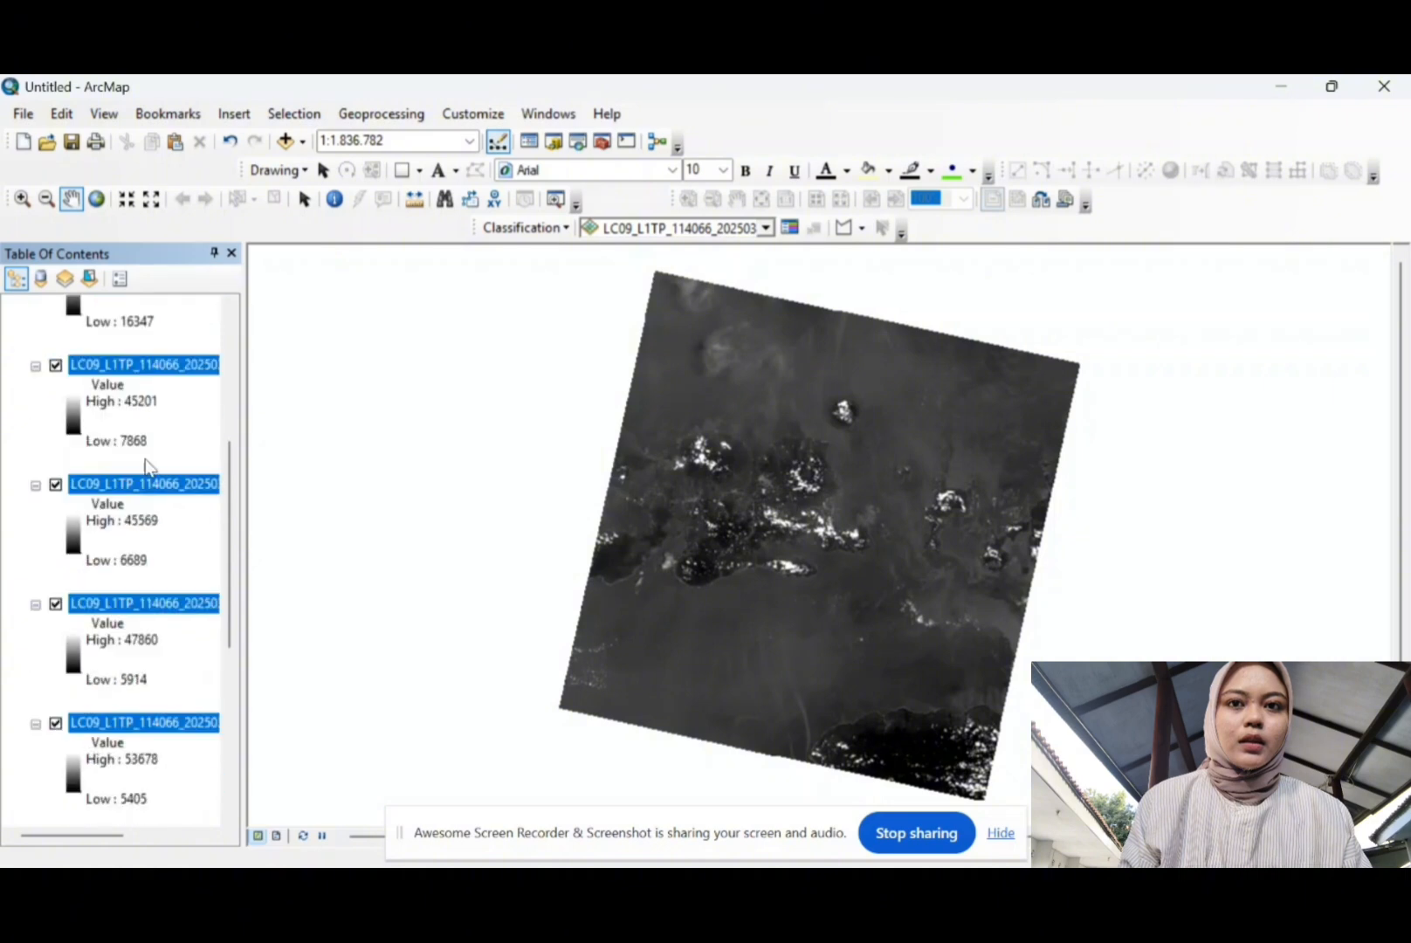
scroll(145, 467, "up", 5)
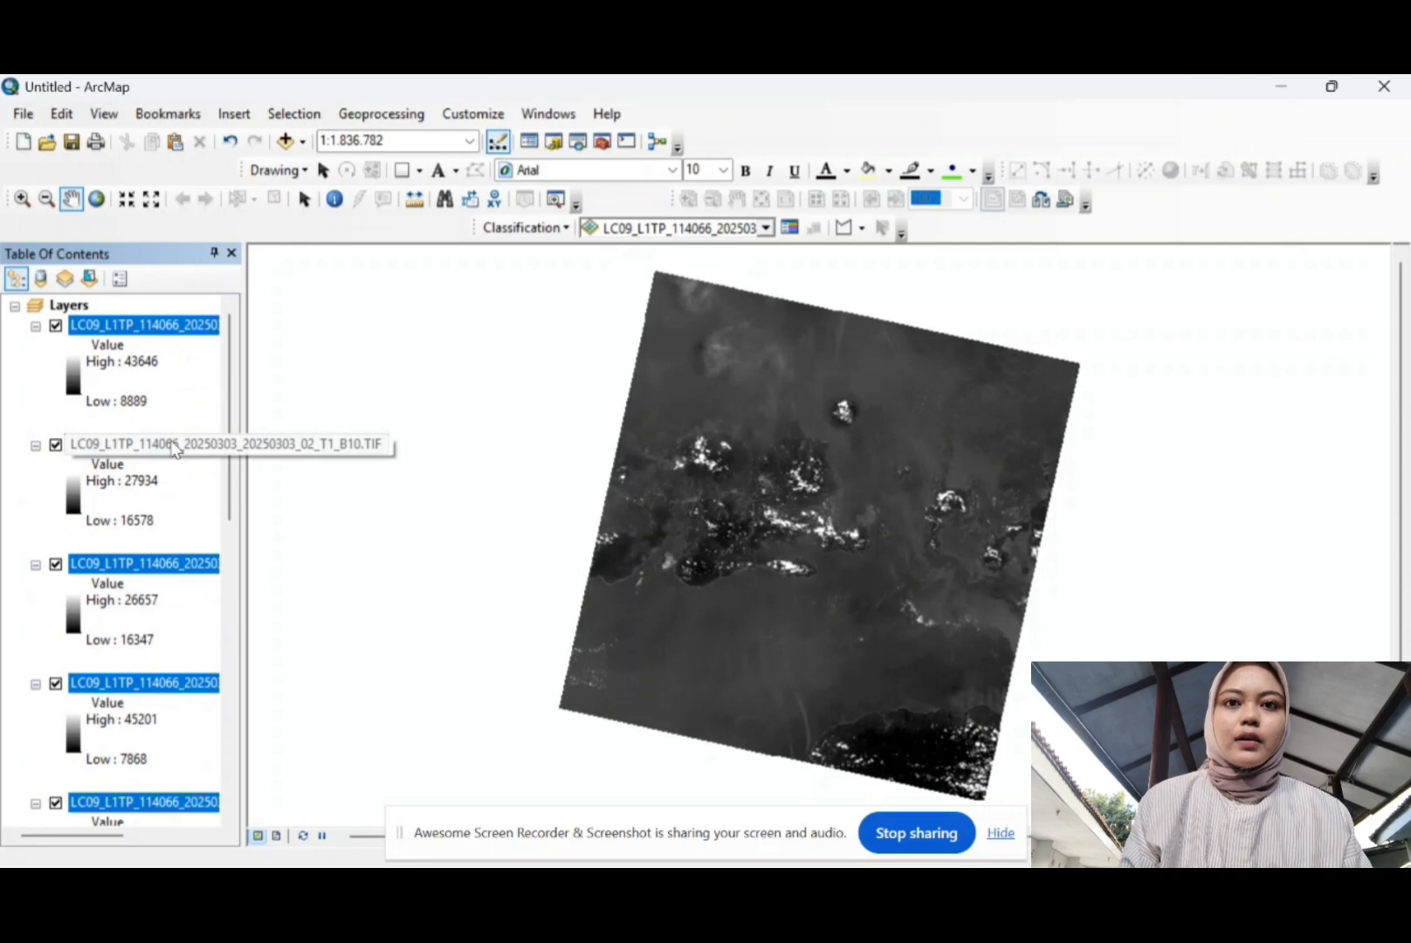
right_click(63, 305)
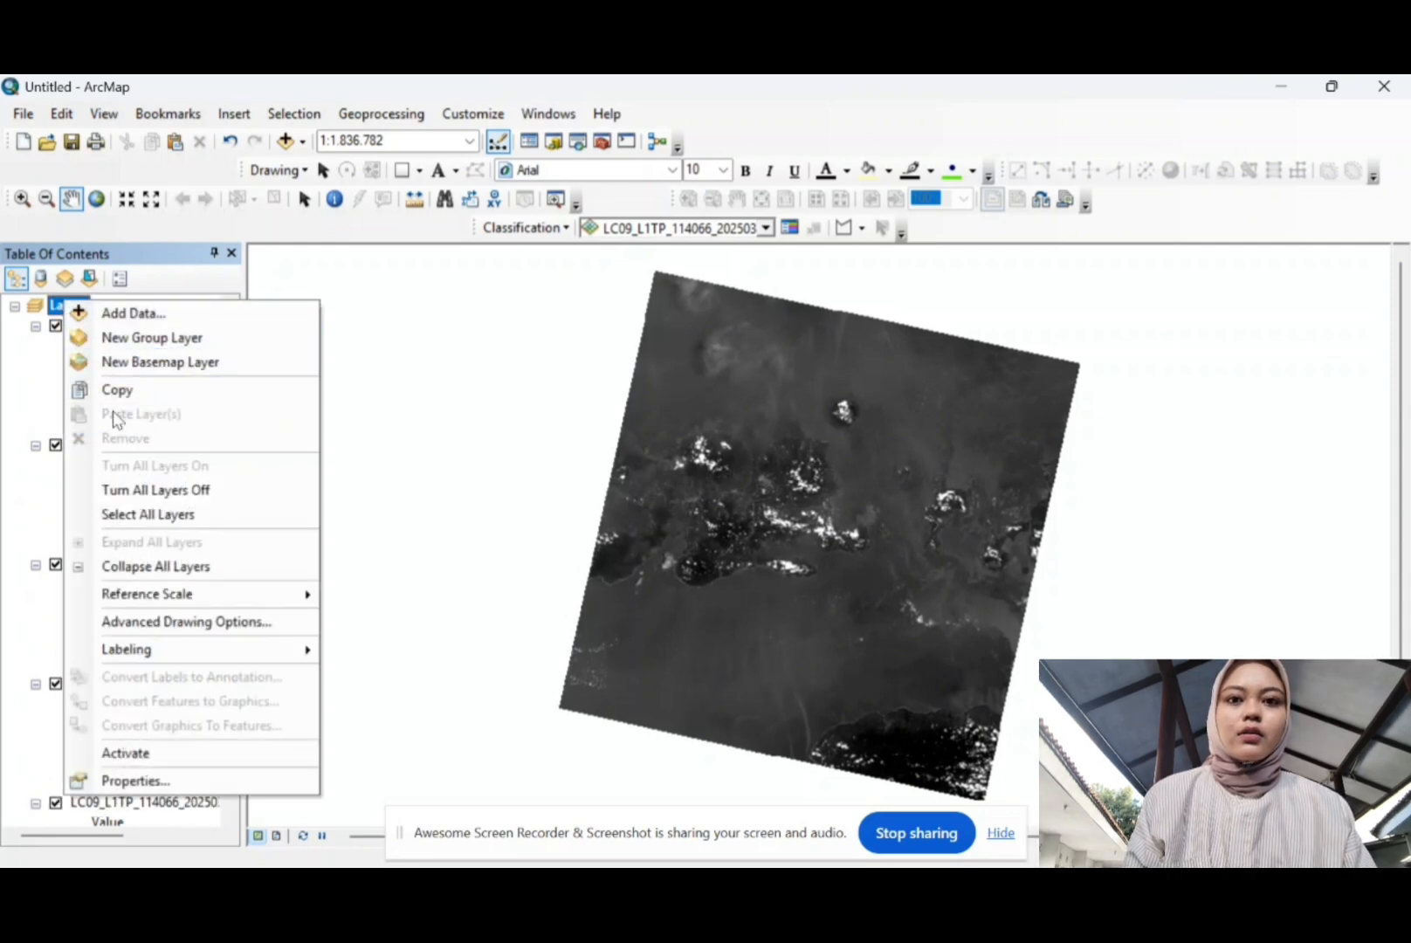
left_click(89, 569)
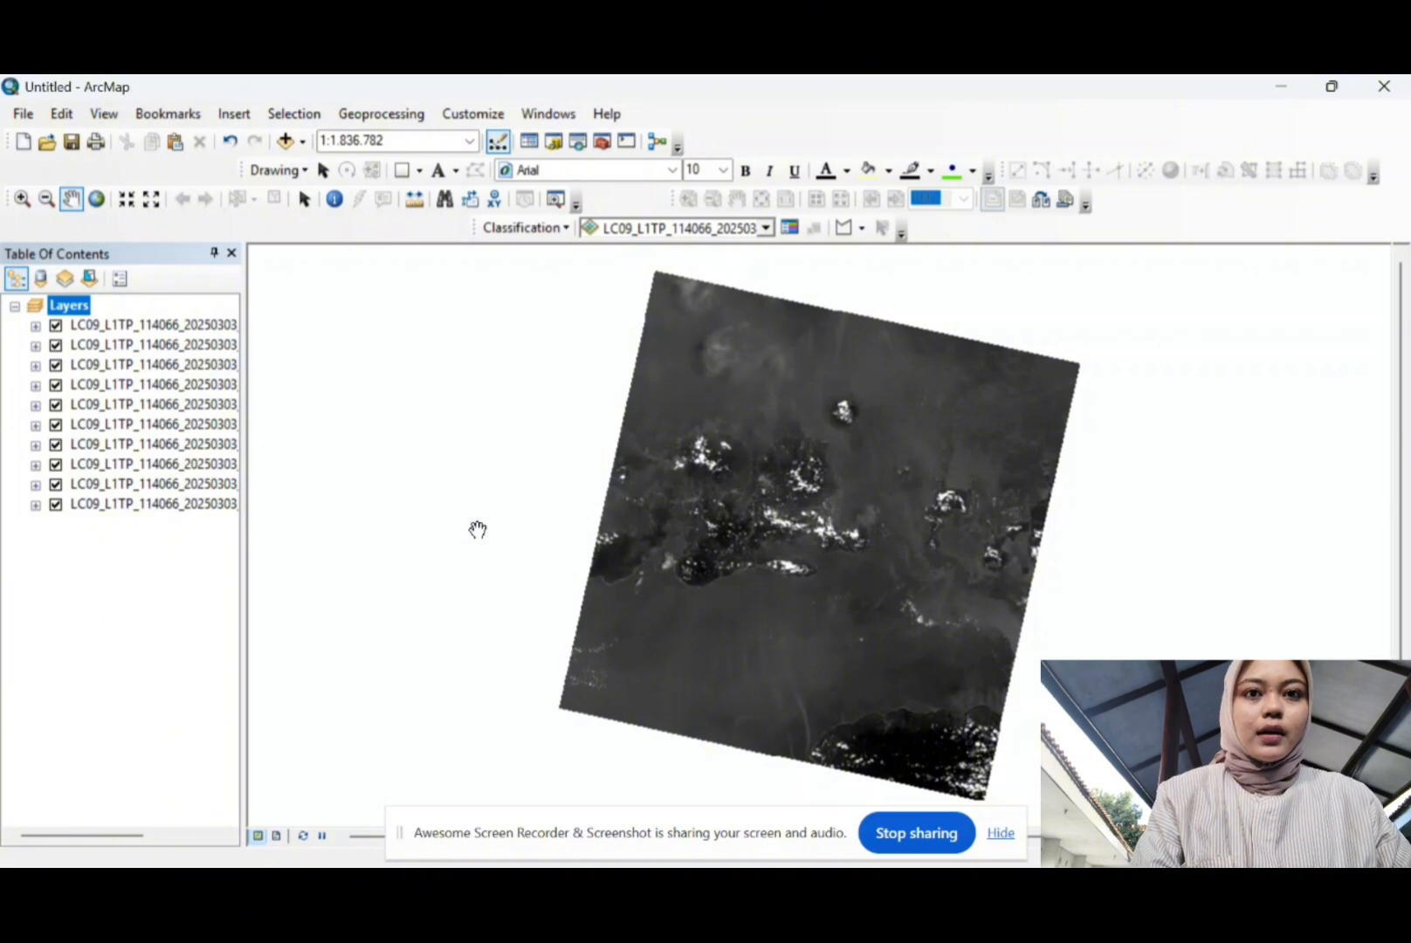
Step: Check the B1 layer's source spatial reference, WGS 1984 UTM Zone 50N, in its properties
right_click(136, 332)
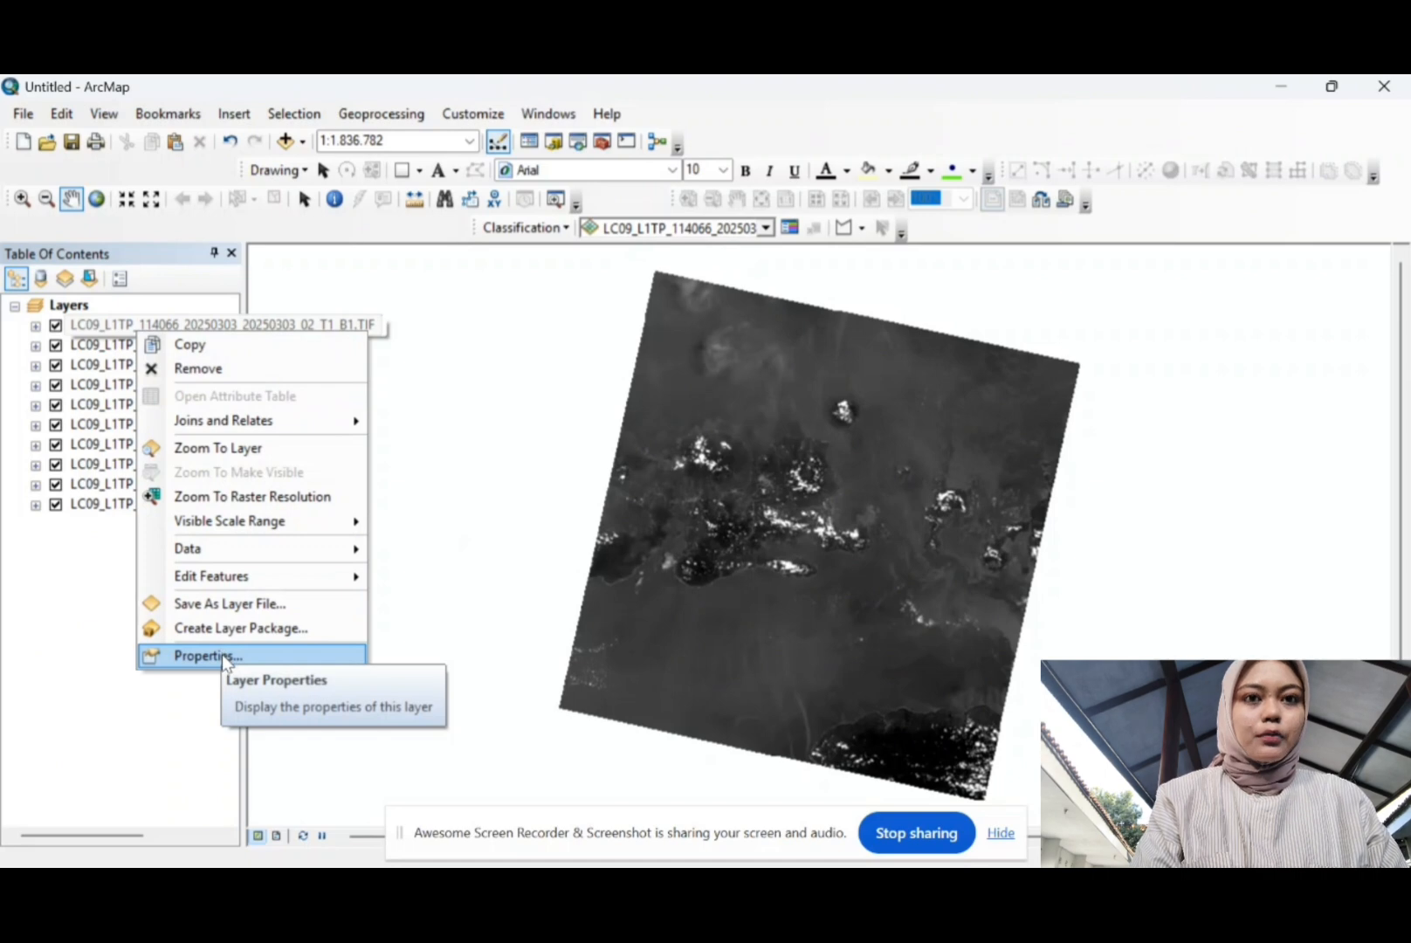
left_click(229, 653)
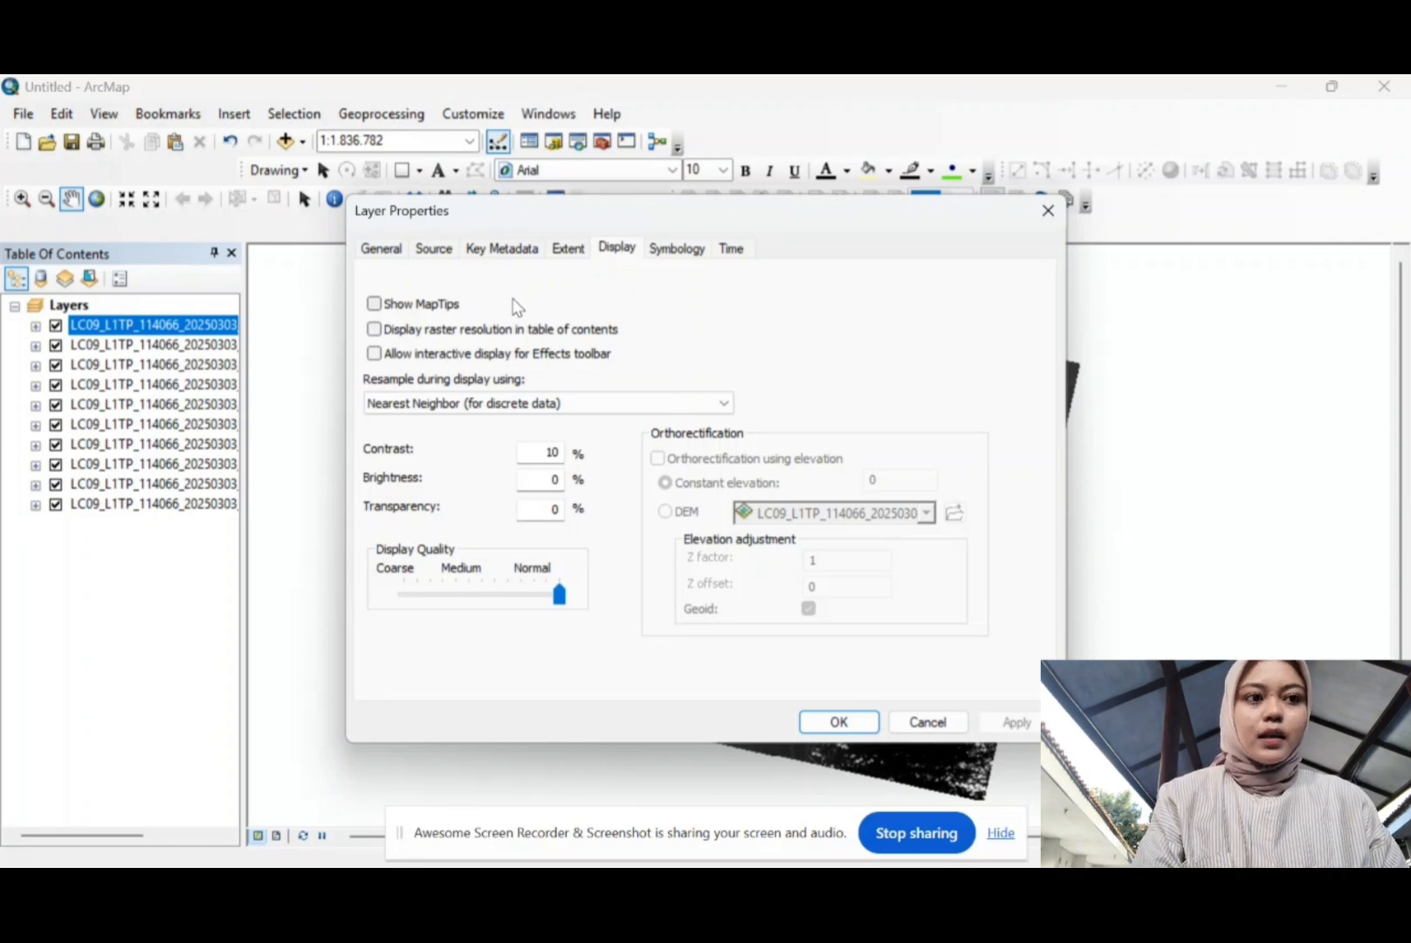
left_click(432, 250)
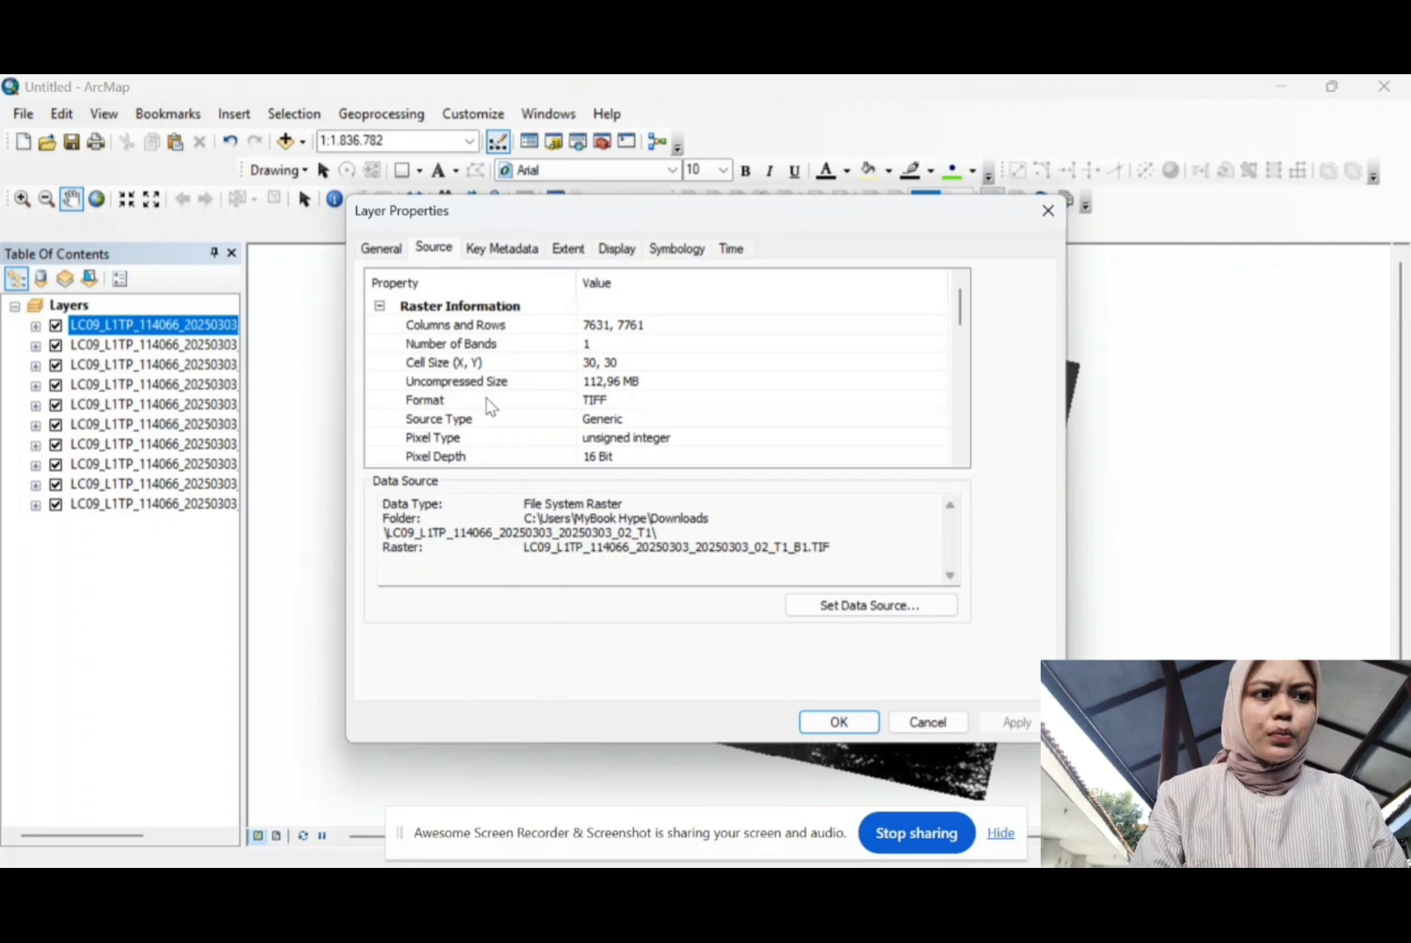
scroll(543, 395, "down", 6)
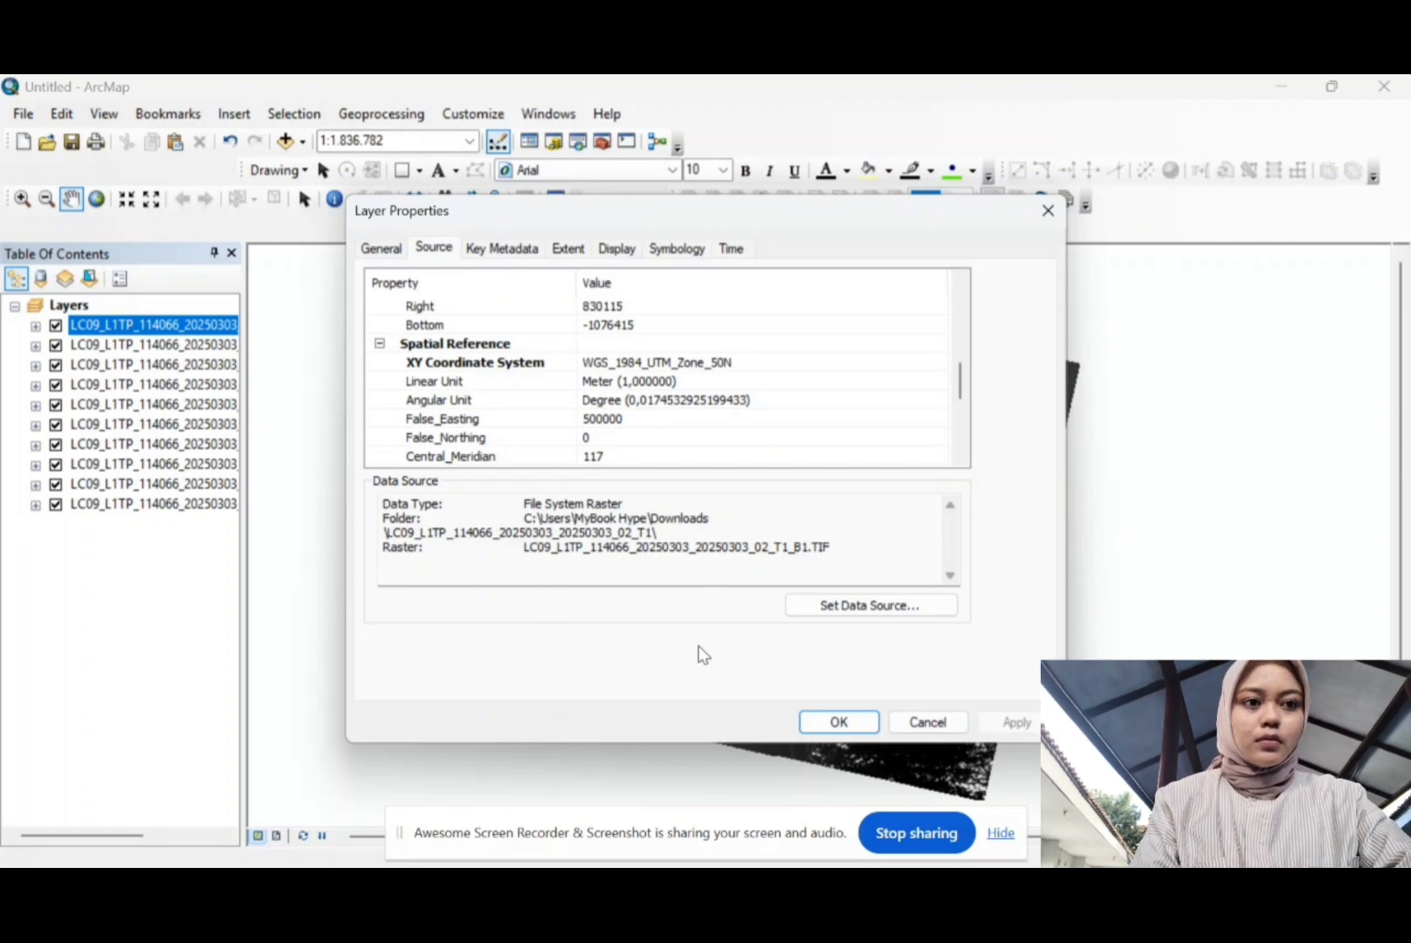
left_click(838, 721)
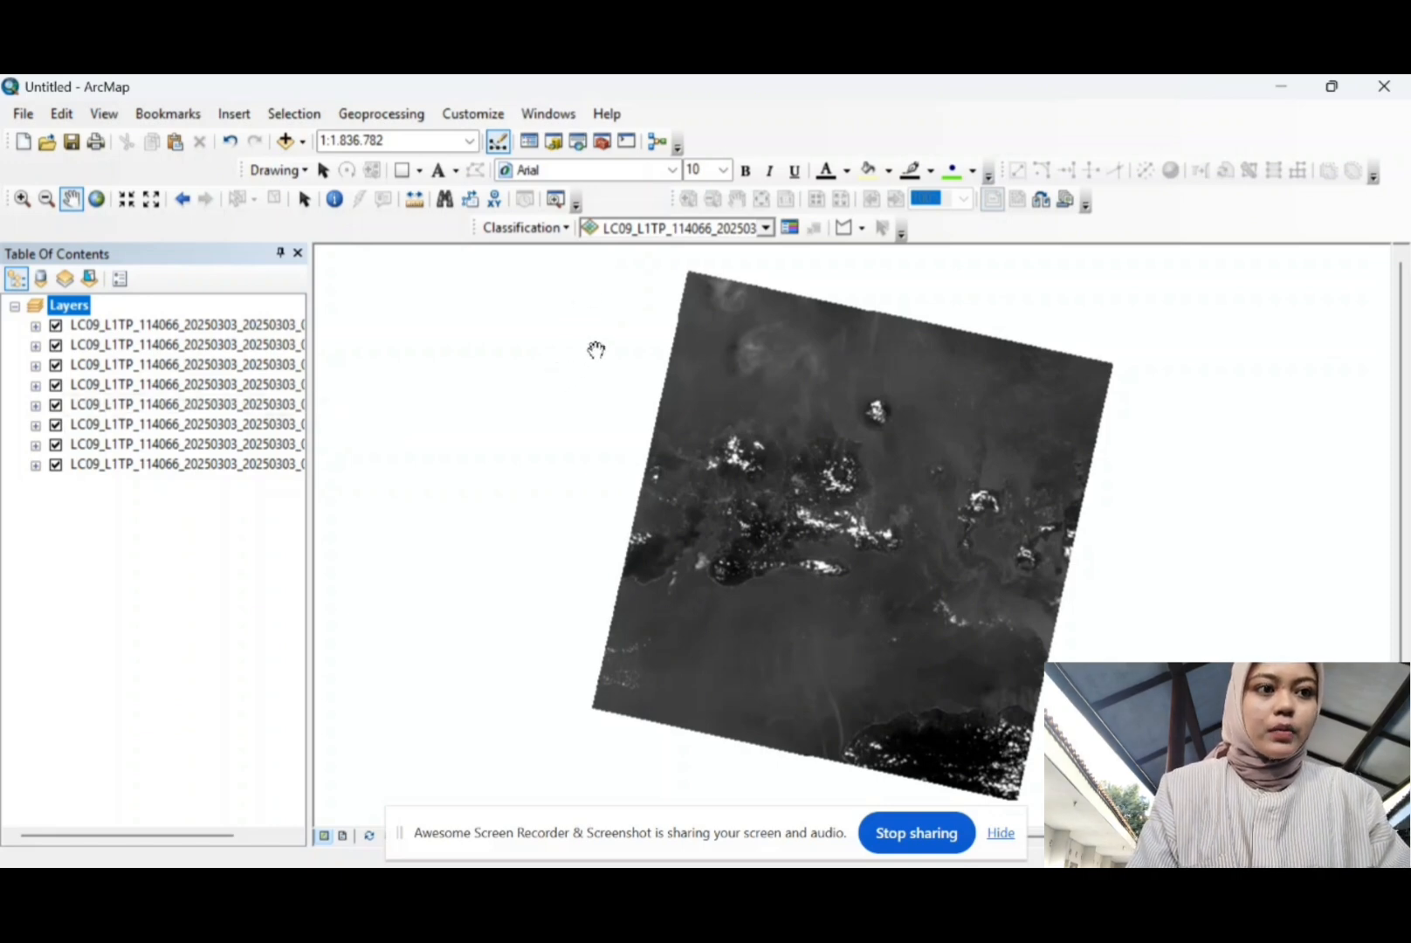
Step: Open Composite Bands and add band layers B1 through B7 as input rasters
left_click(601, 142)
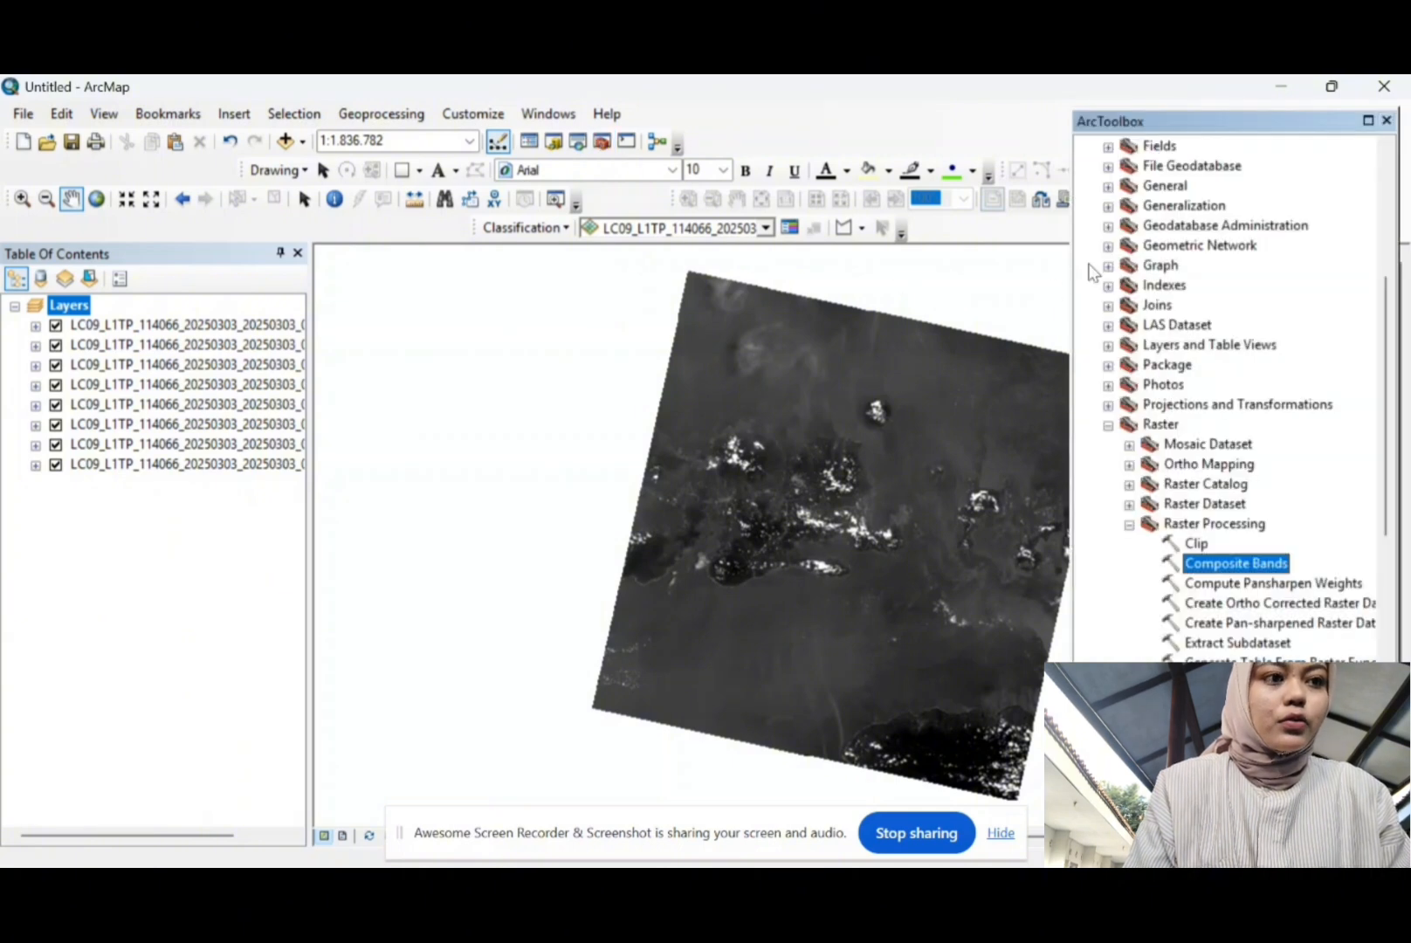
scroll(1192, 262, "up", 5)
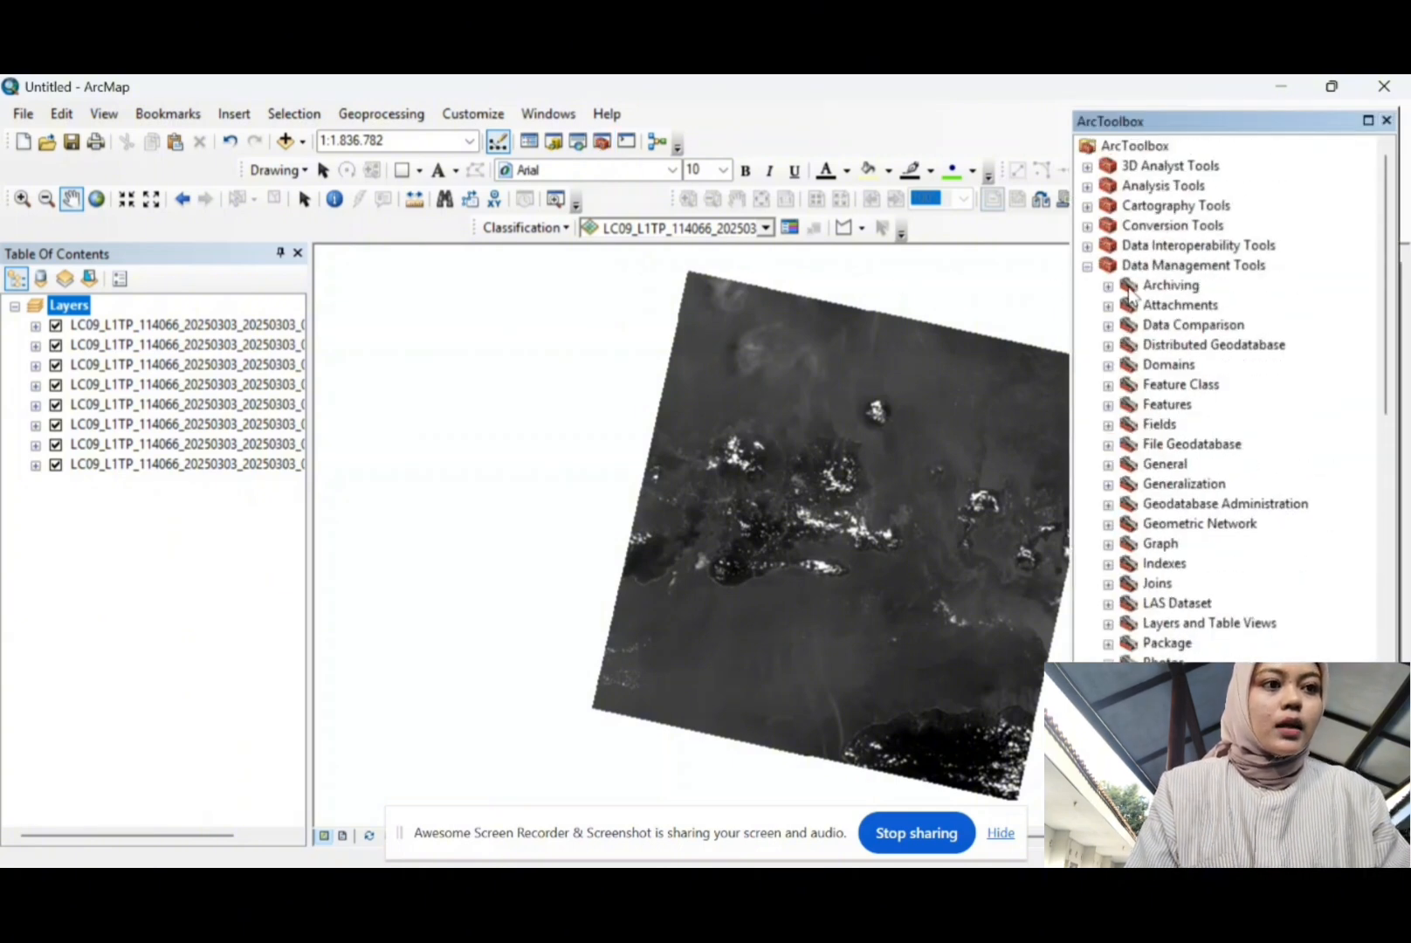
scroll(1195, 365, "down", 2)
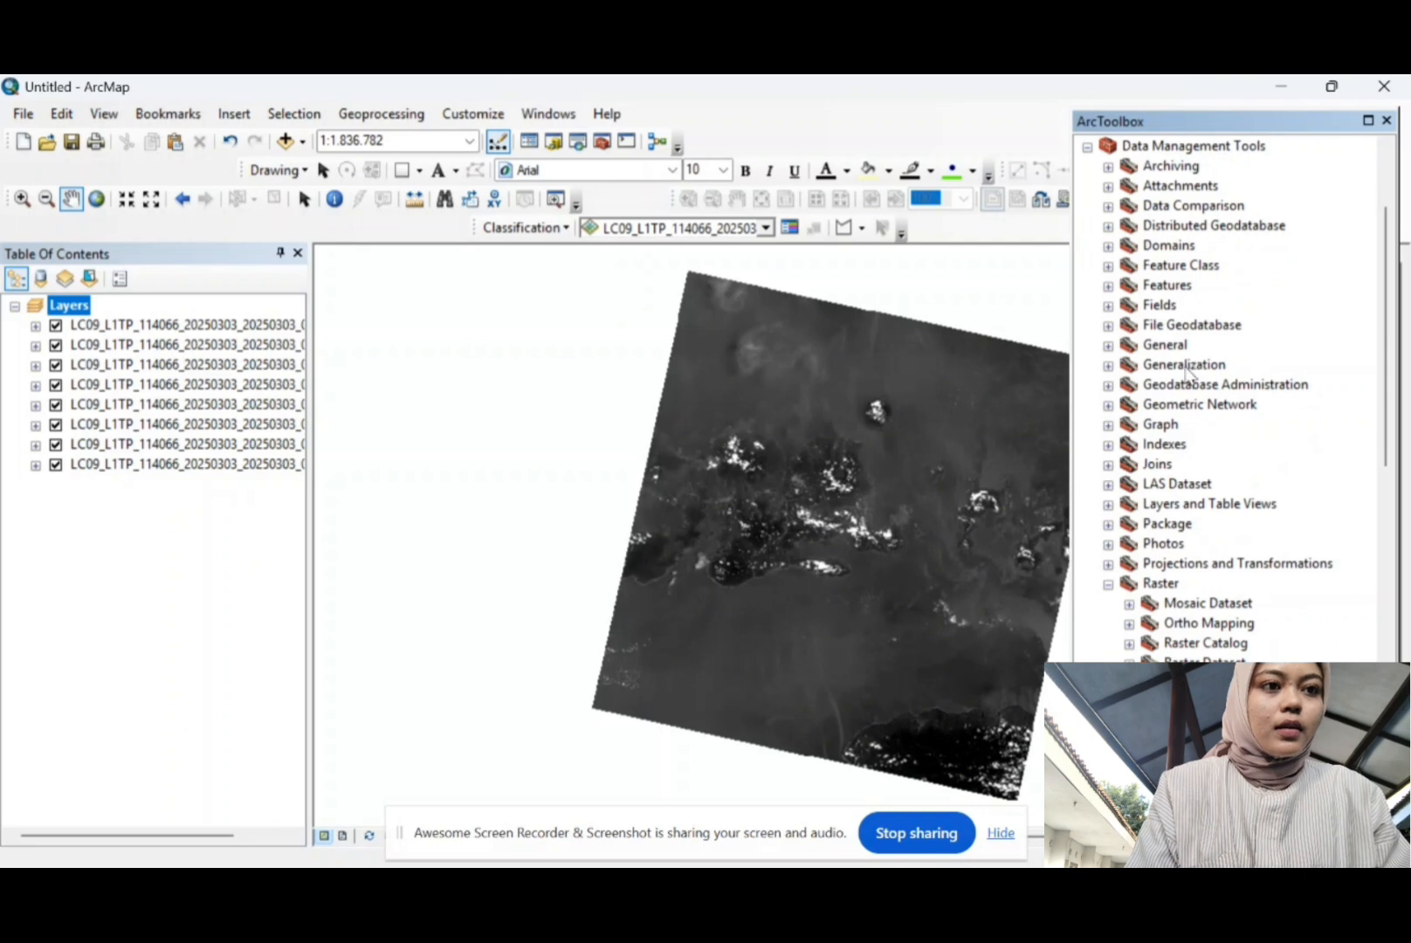
scroll(1186, 367, "down", 4)
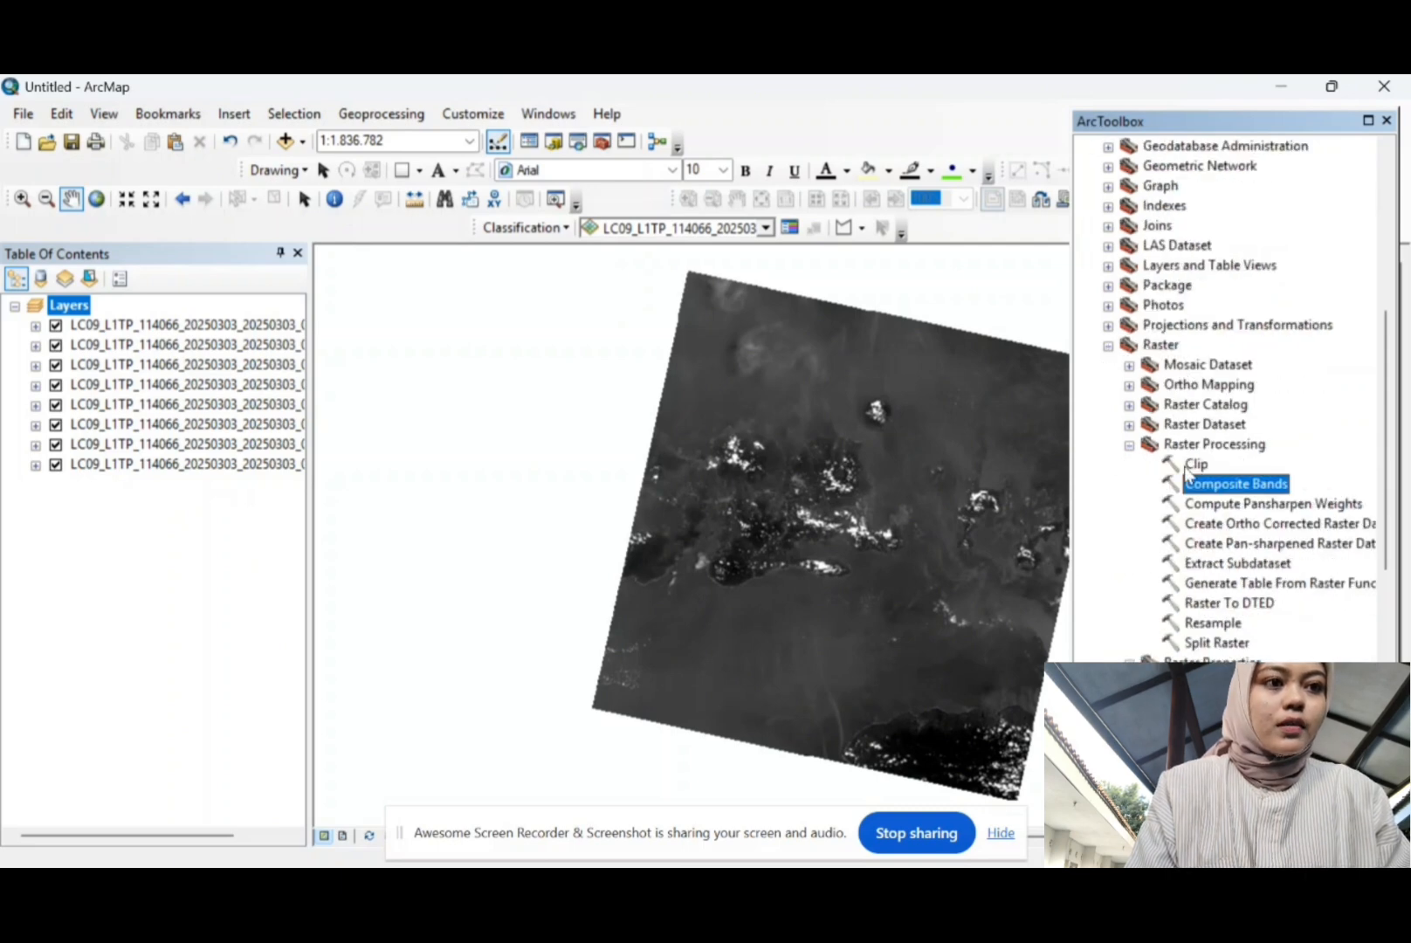
double_click(1226, 491)
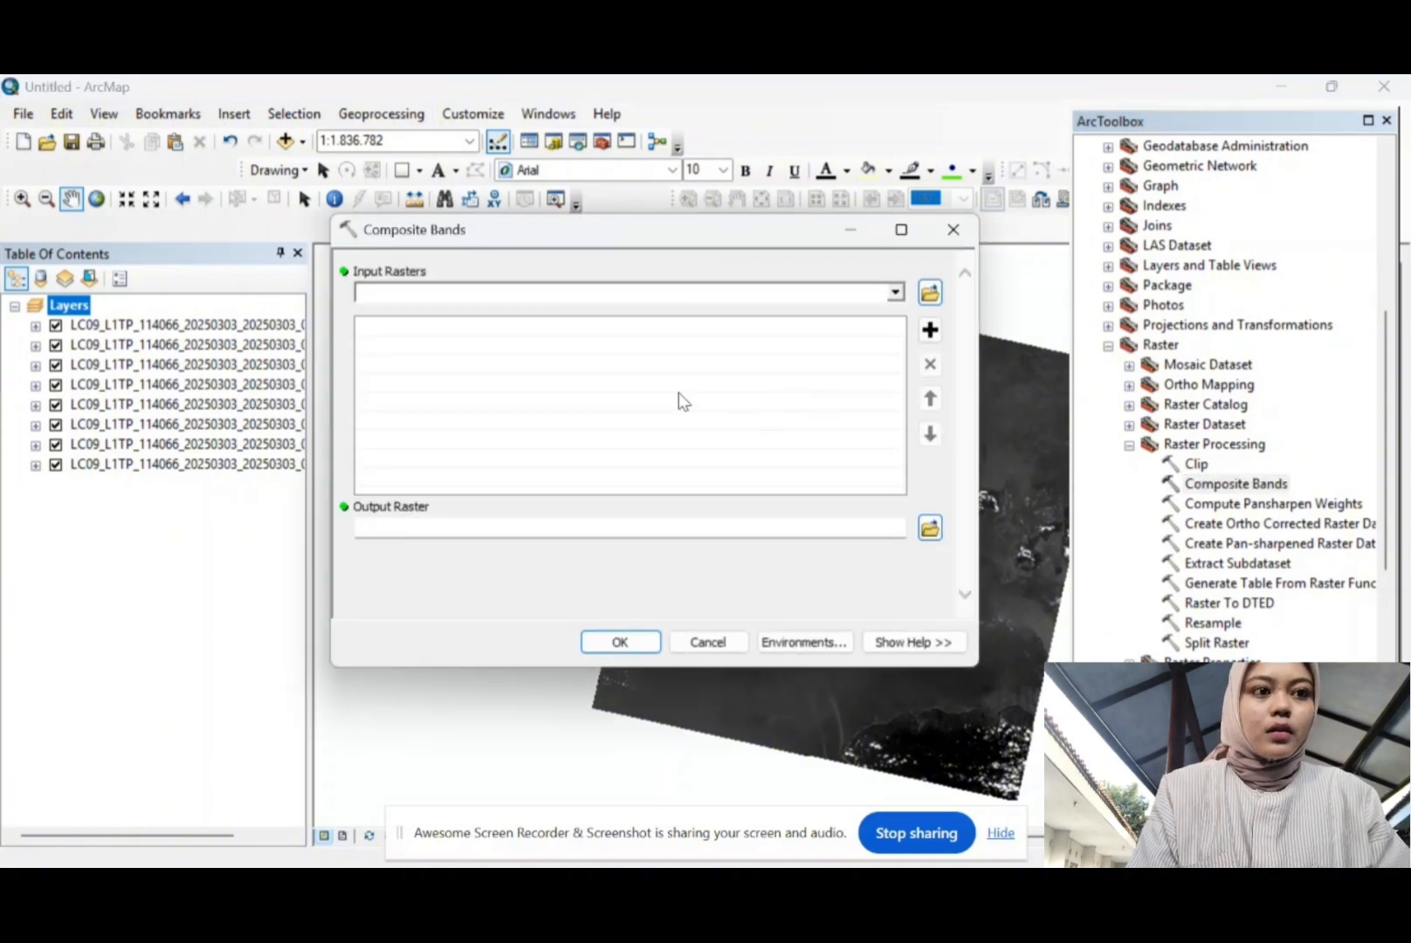
left_click(163, 328)
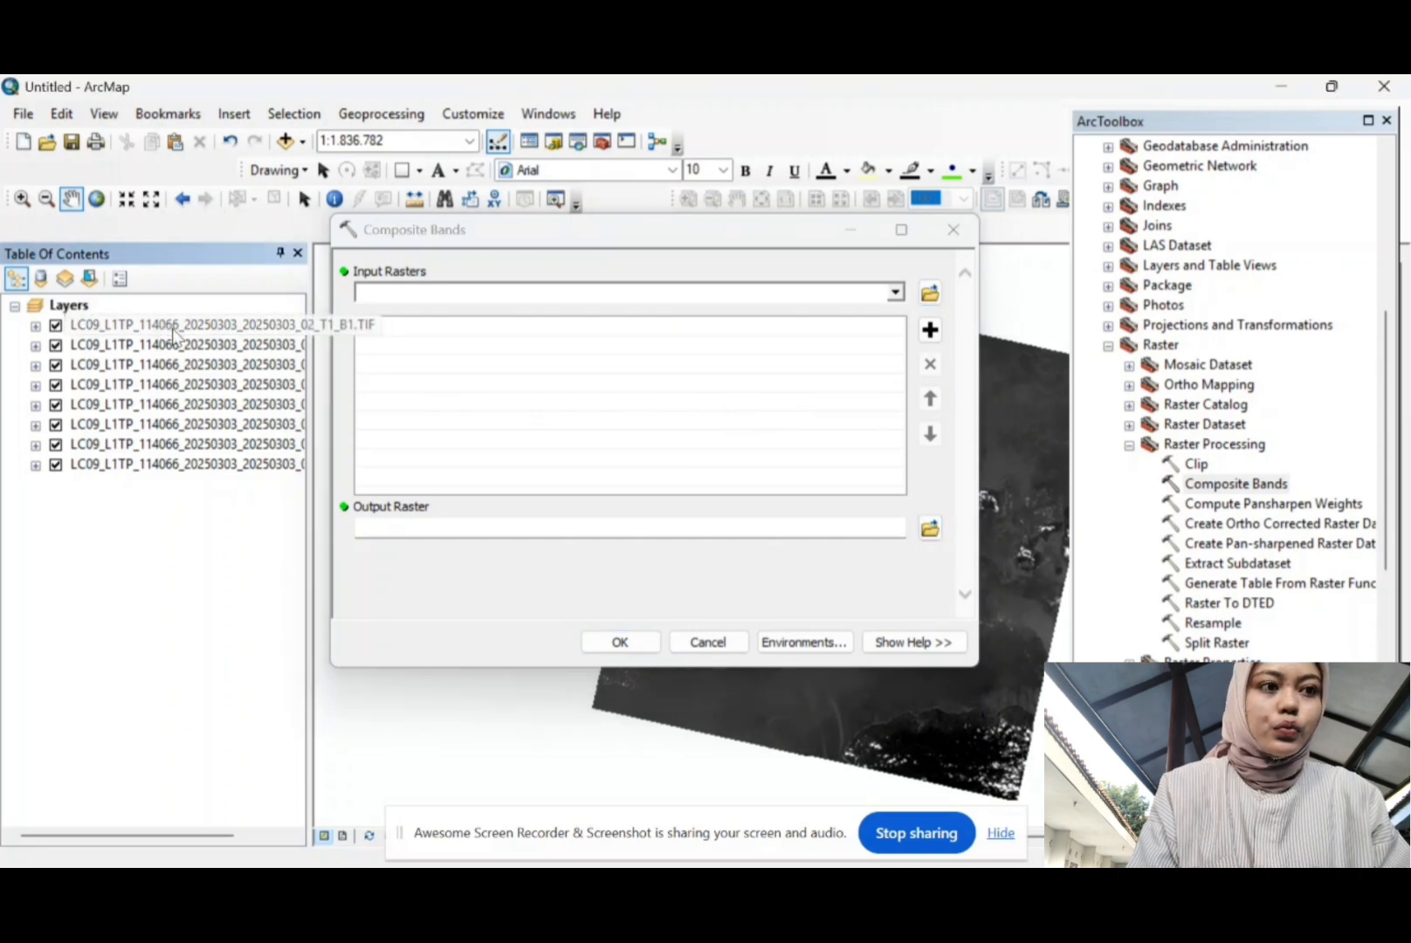
left_click(173, 330)
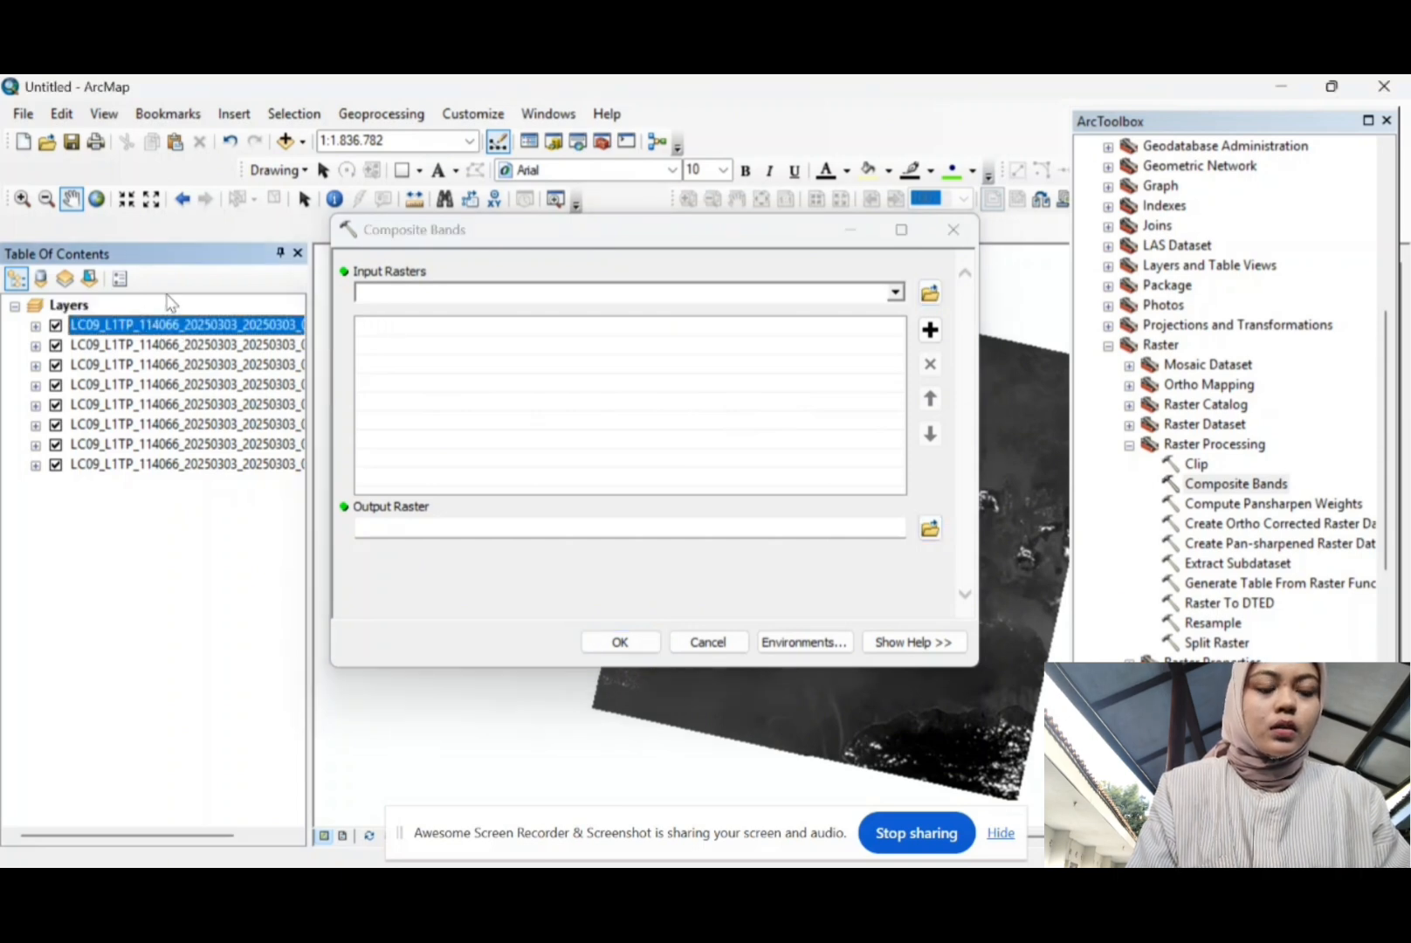
left_click(208, 446, "shift")
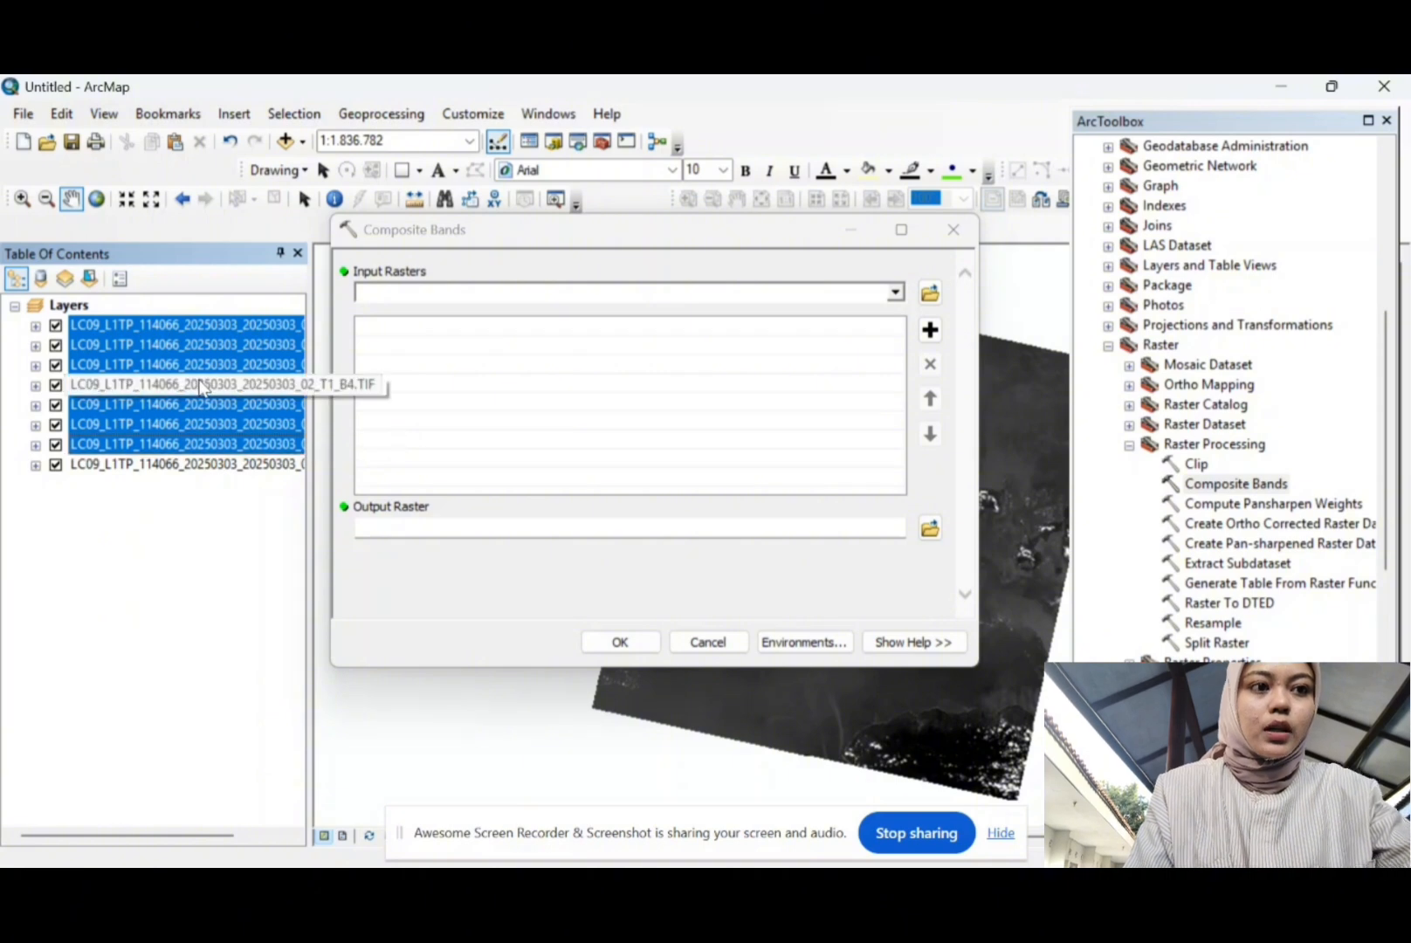
left_click_drag(210, 385, 434, 371)
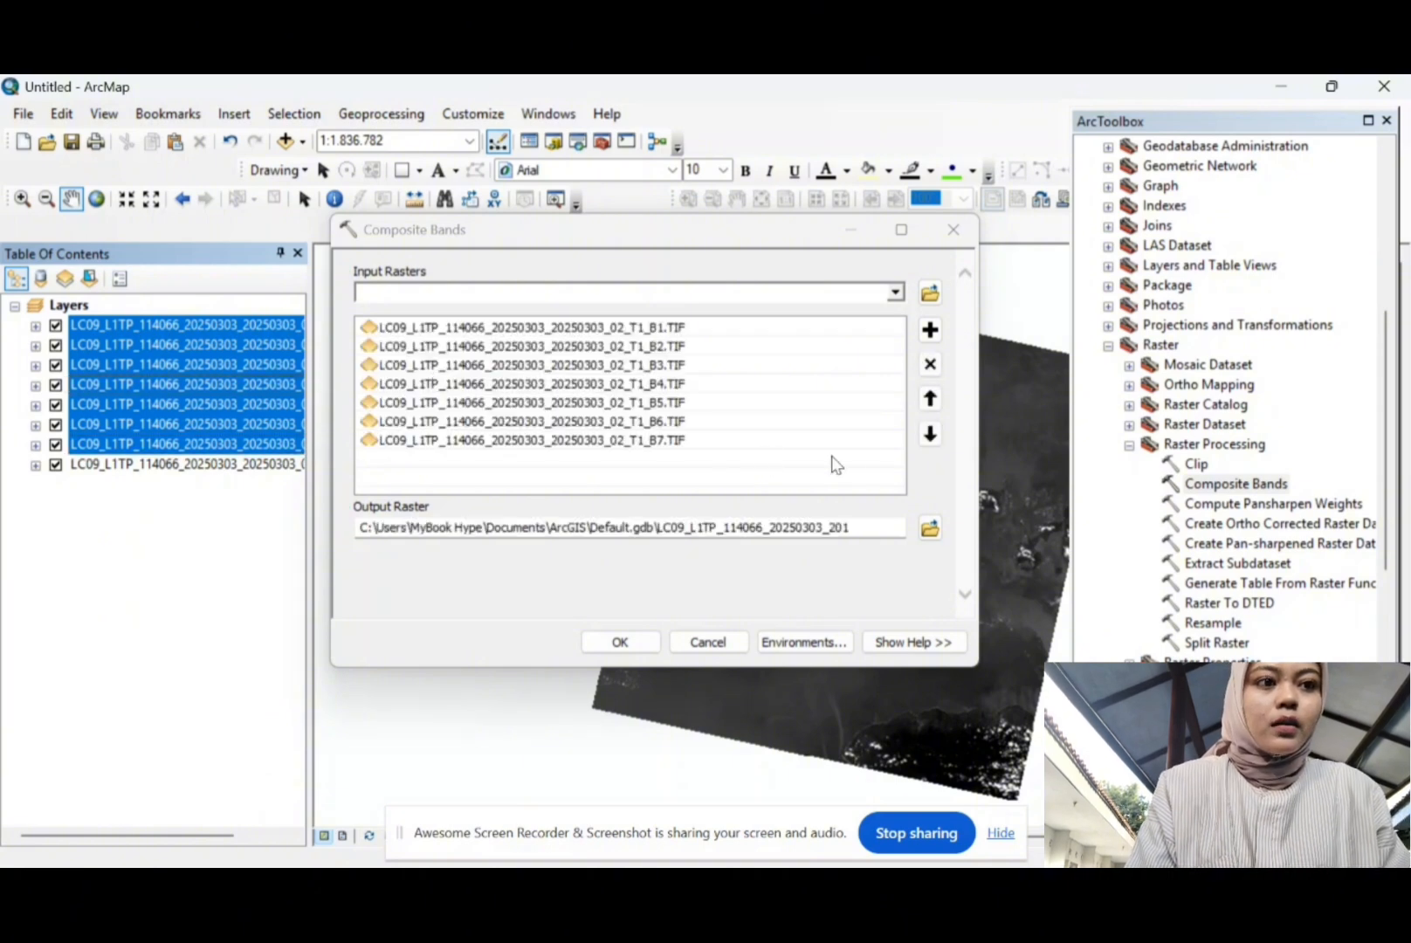
Step: Set the output raster to oraster25 in the KOTA BIMA folder
left_click(930, 528)
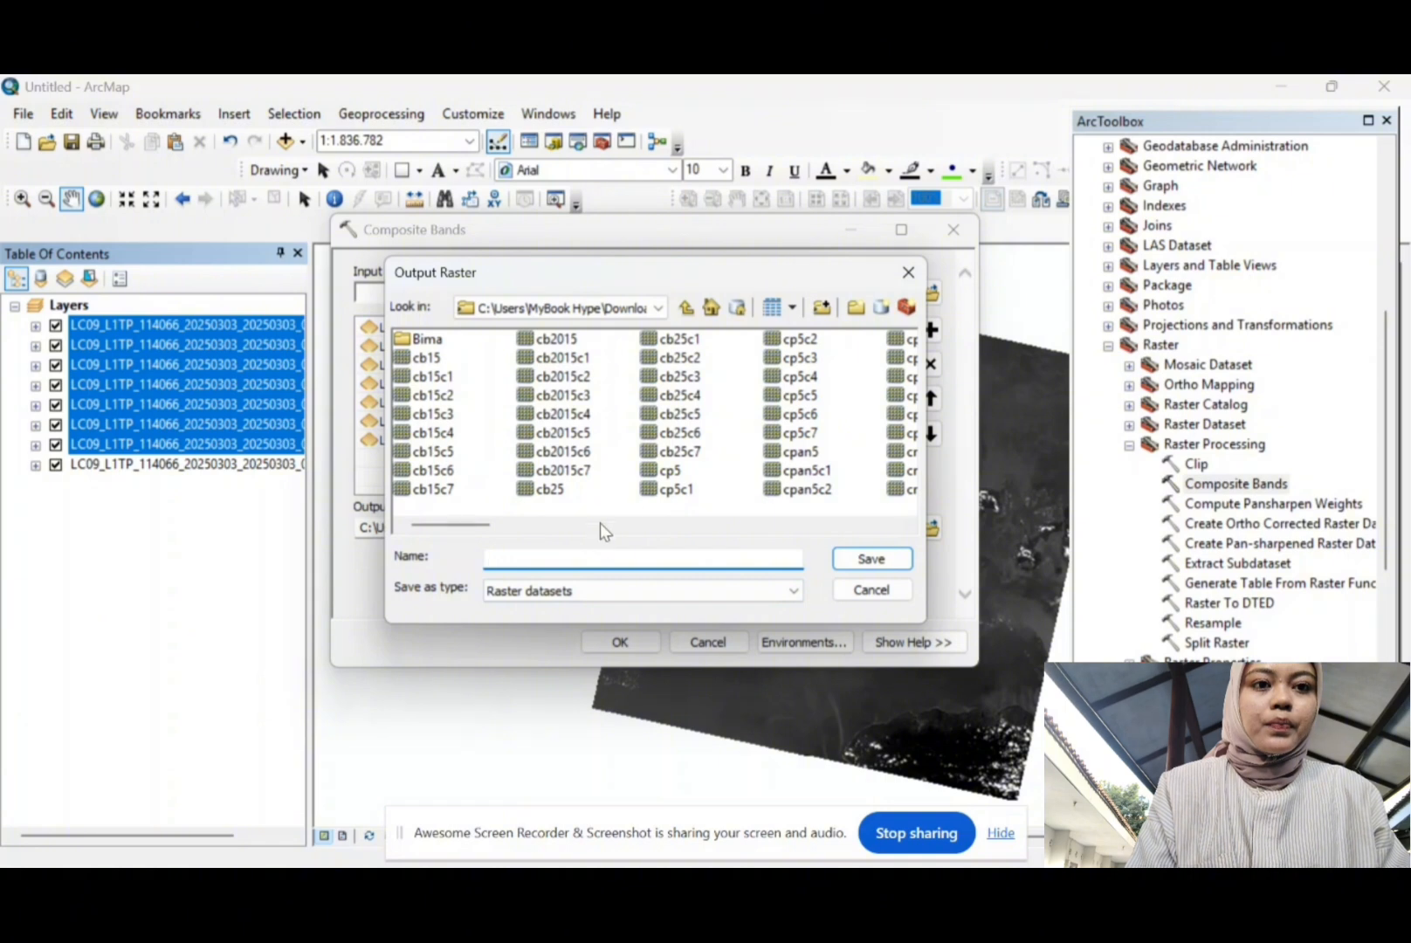
type("oraster25")
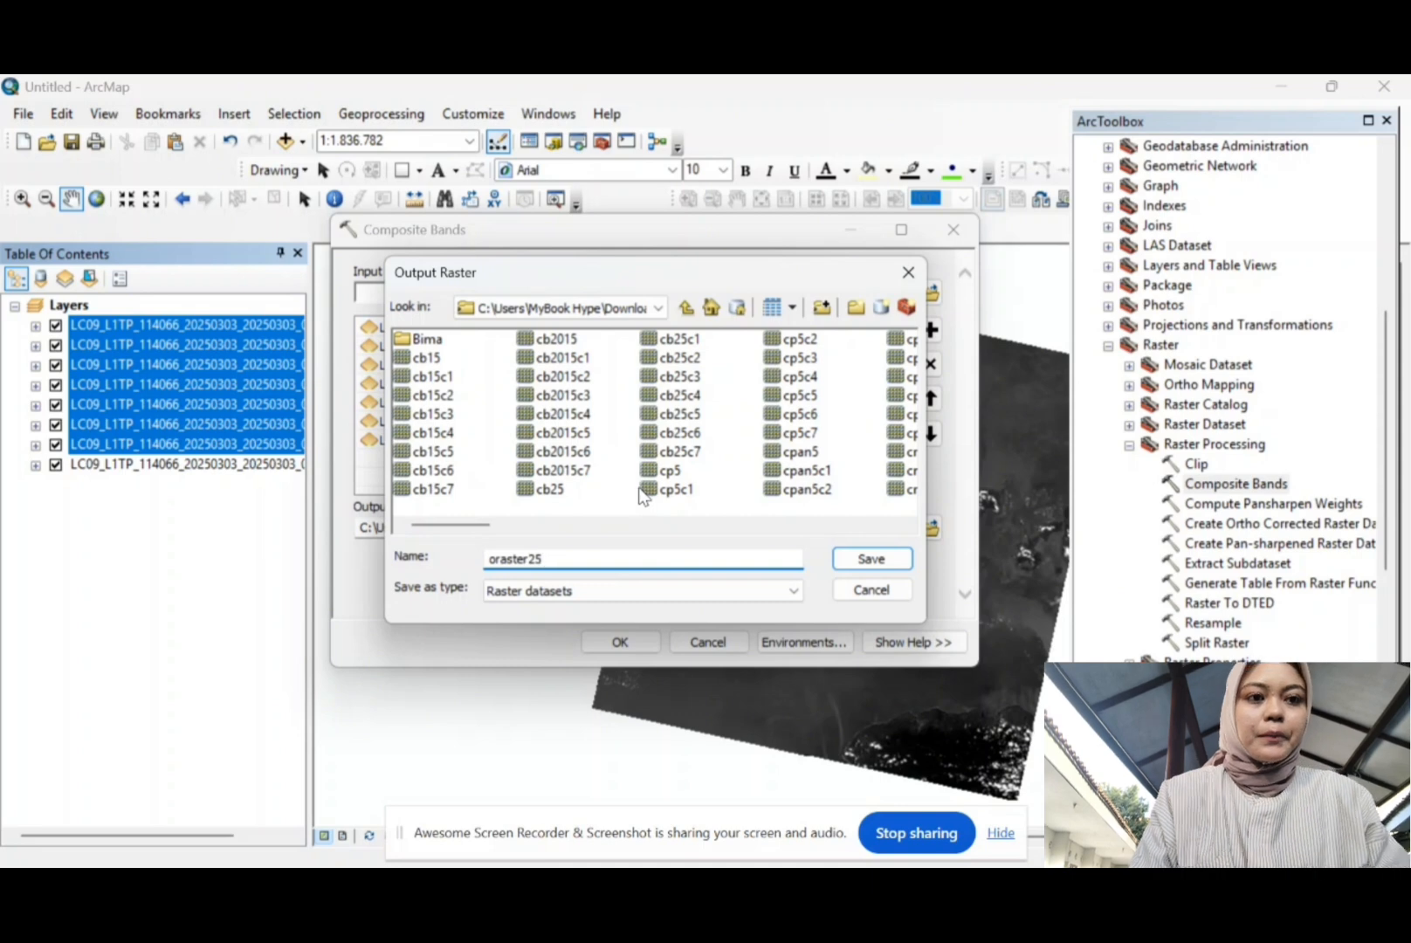
left_click(849, 558)
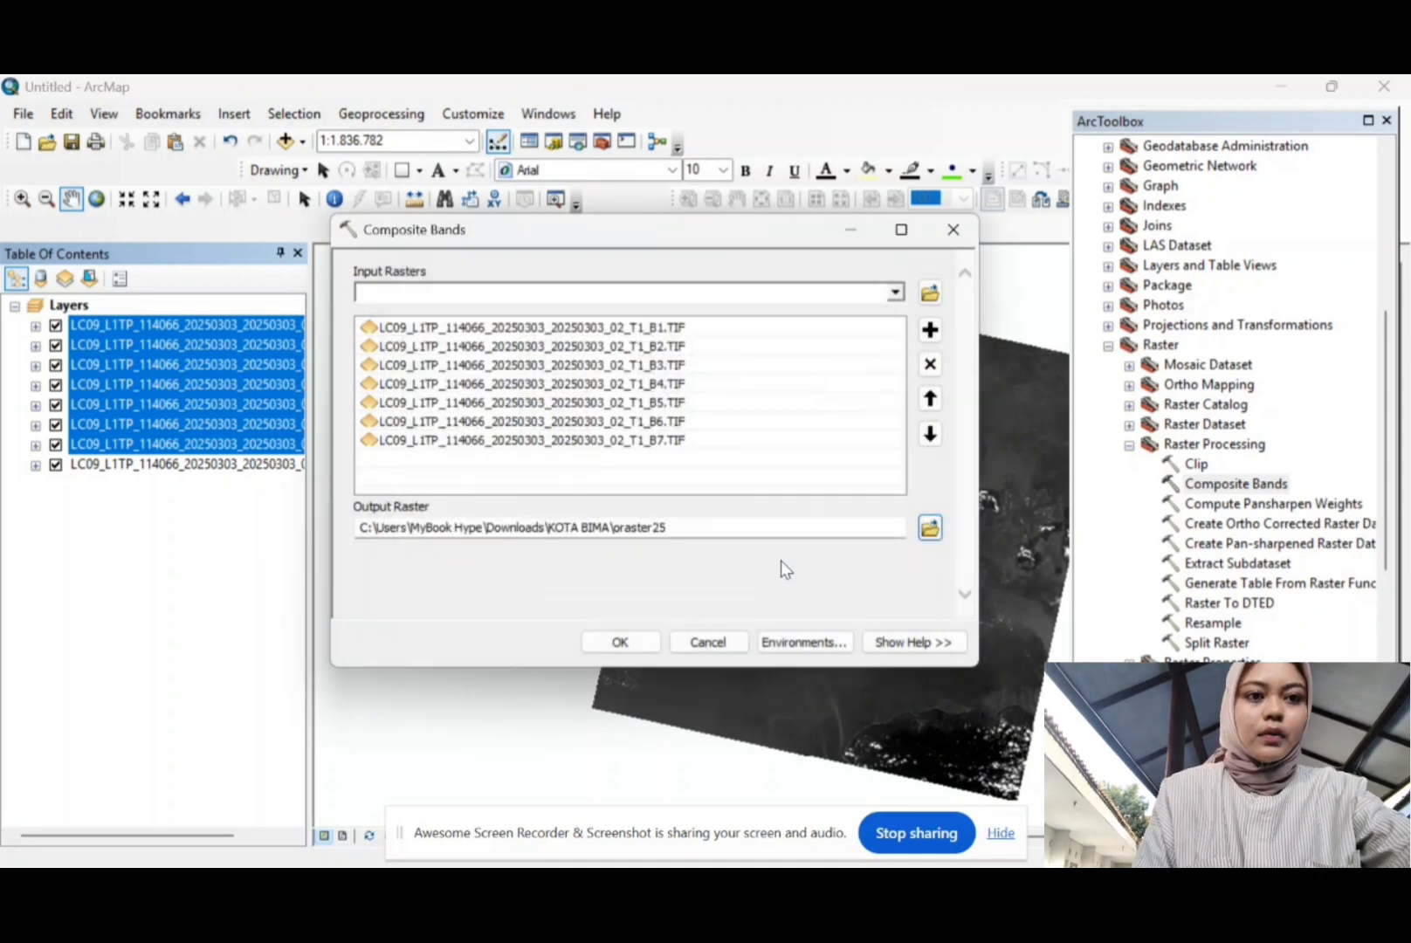
Step: Run Composite Bands for the seven bands, then open praster25's layer properties
left_click(618, 643)
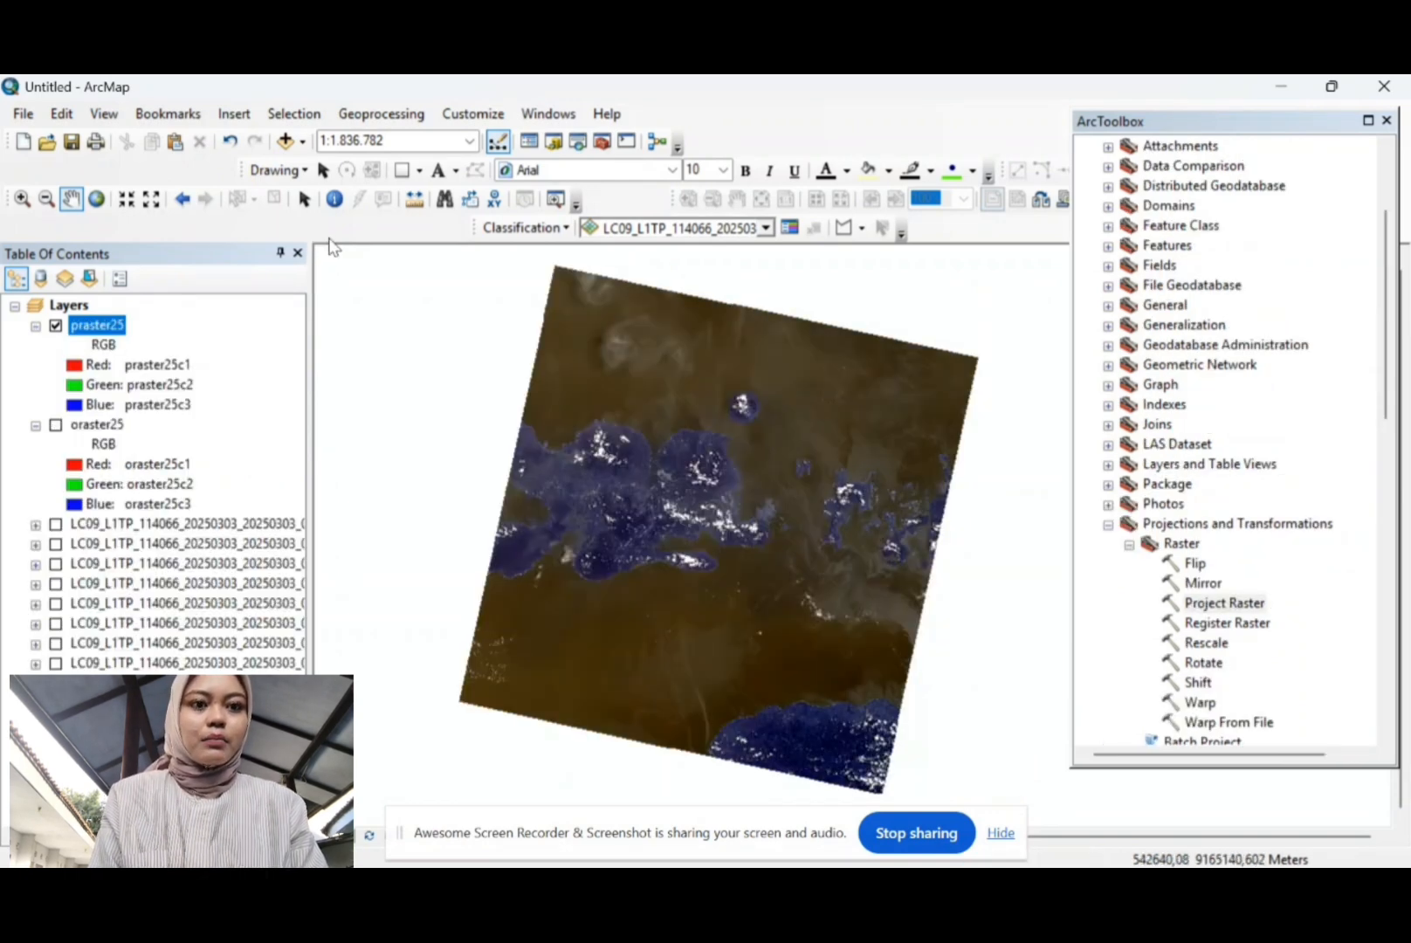
right_click(111, 328)
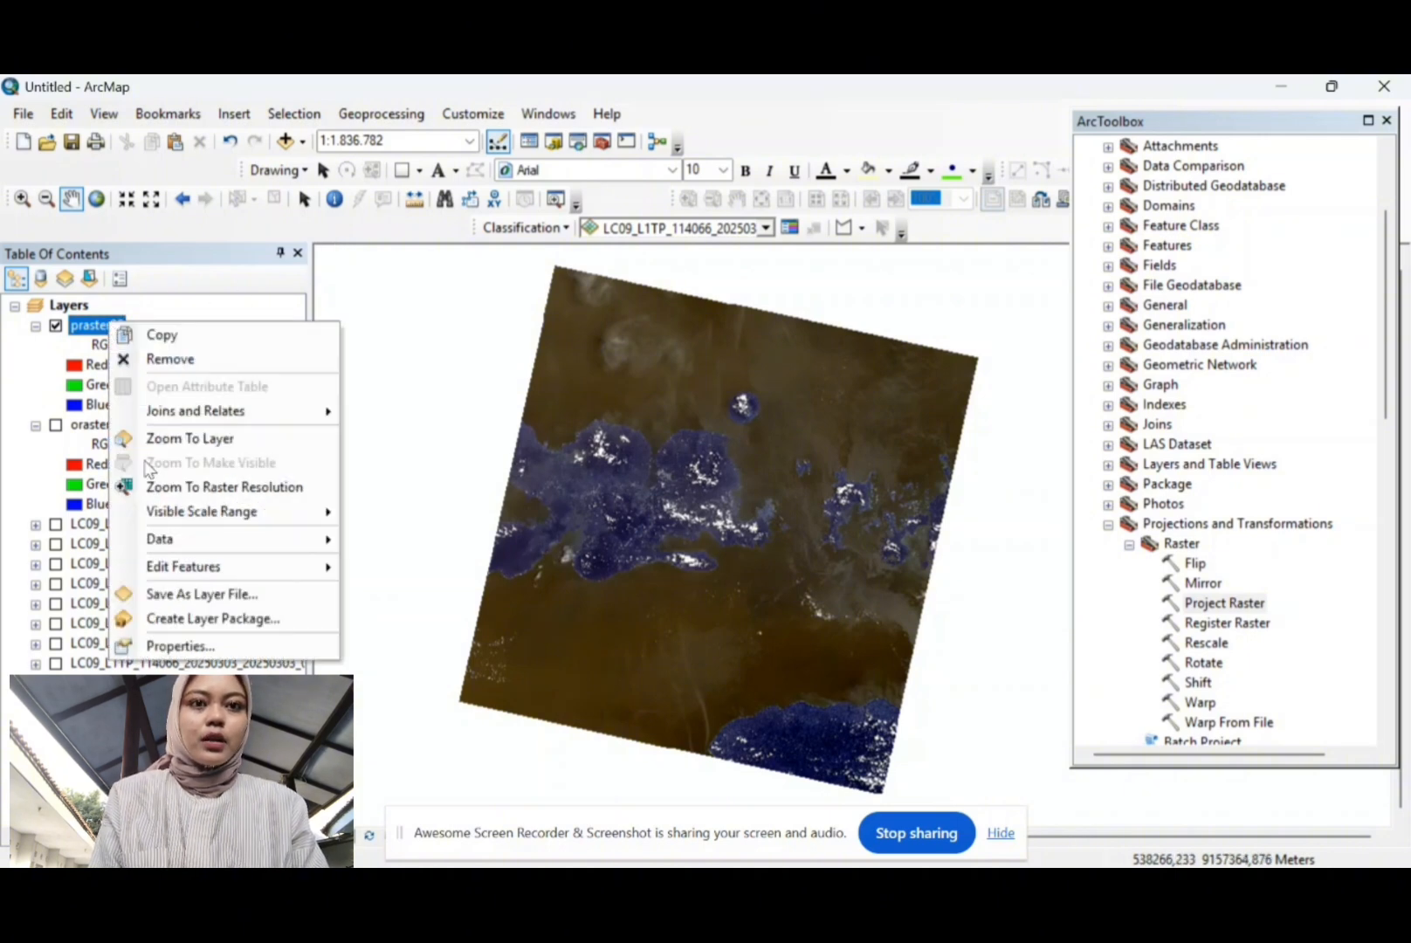
left_click(175, 644)
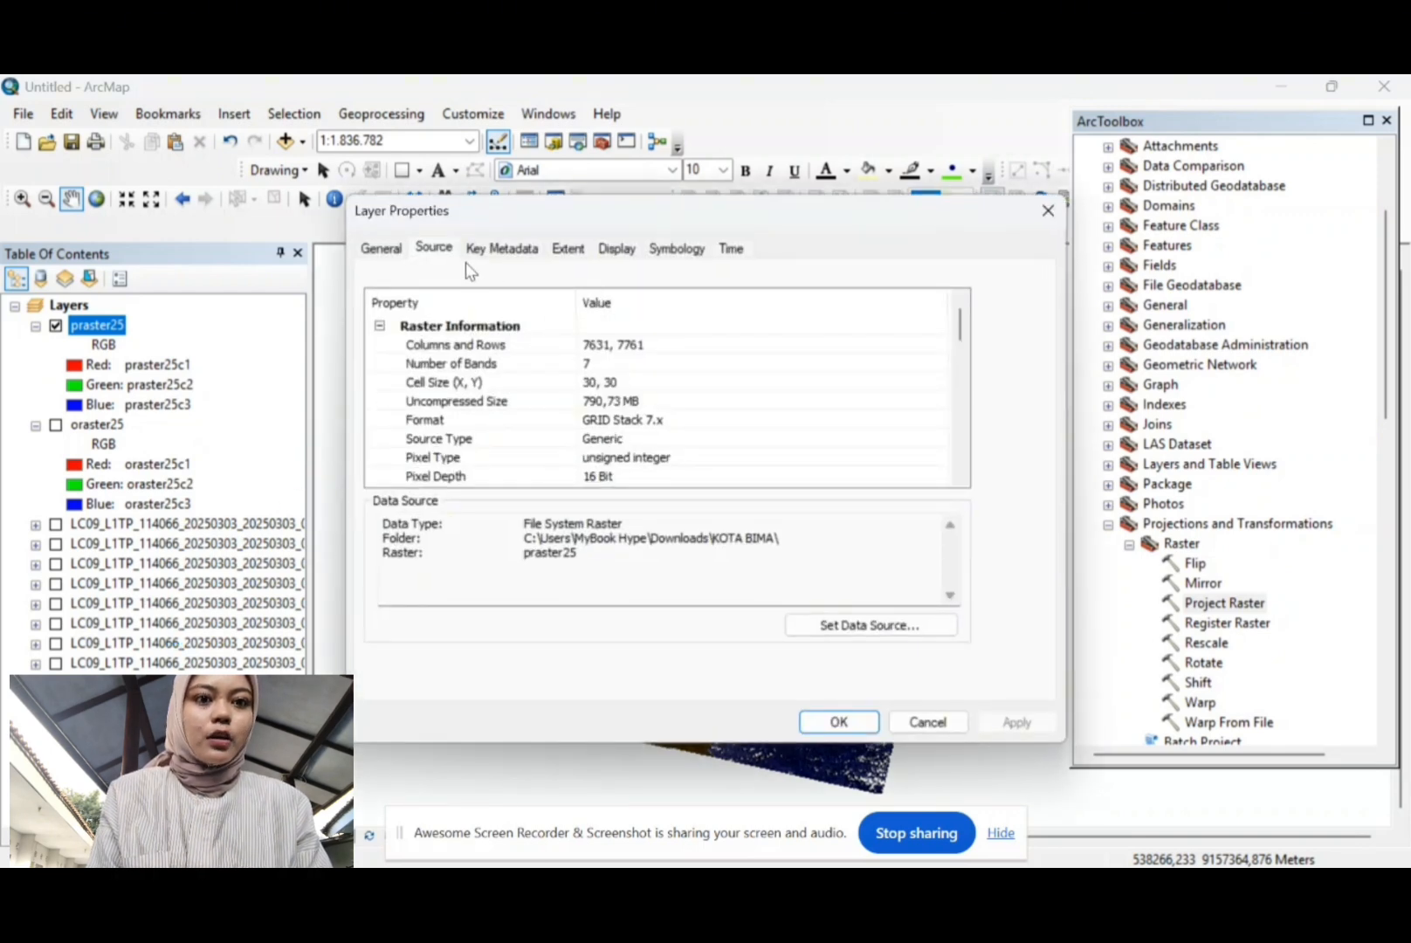
Step: Review praster25's source coordinate system details, then close its properties
scroll(577, 393, "down", 7)
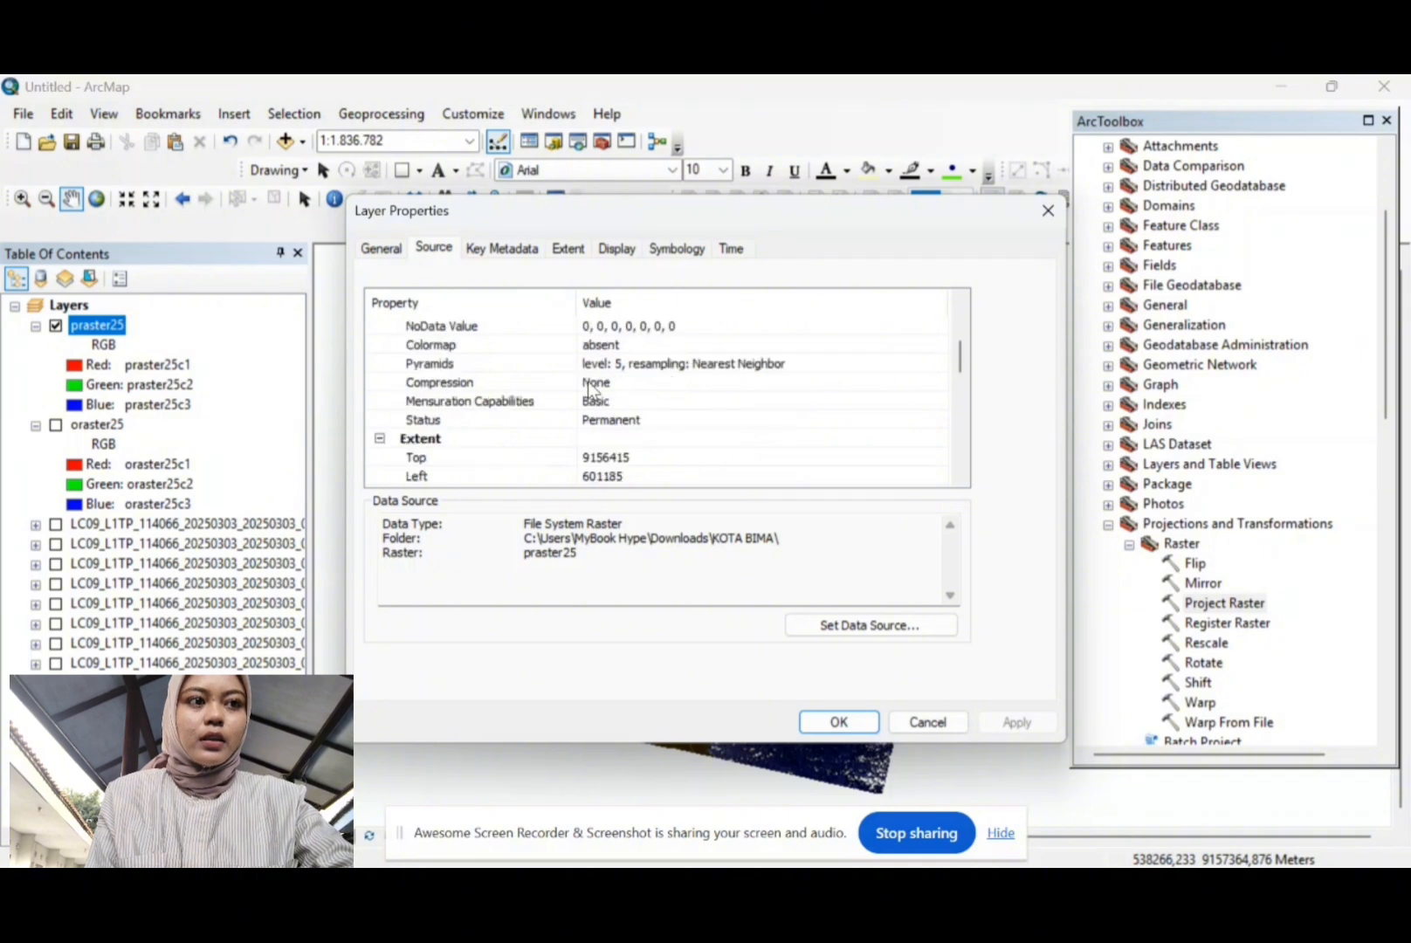
scroll(591, 375, "up", 1)
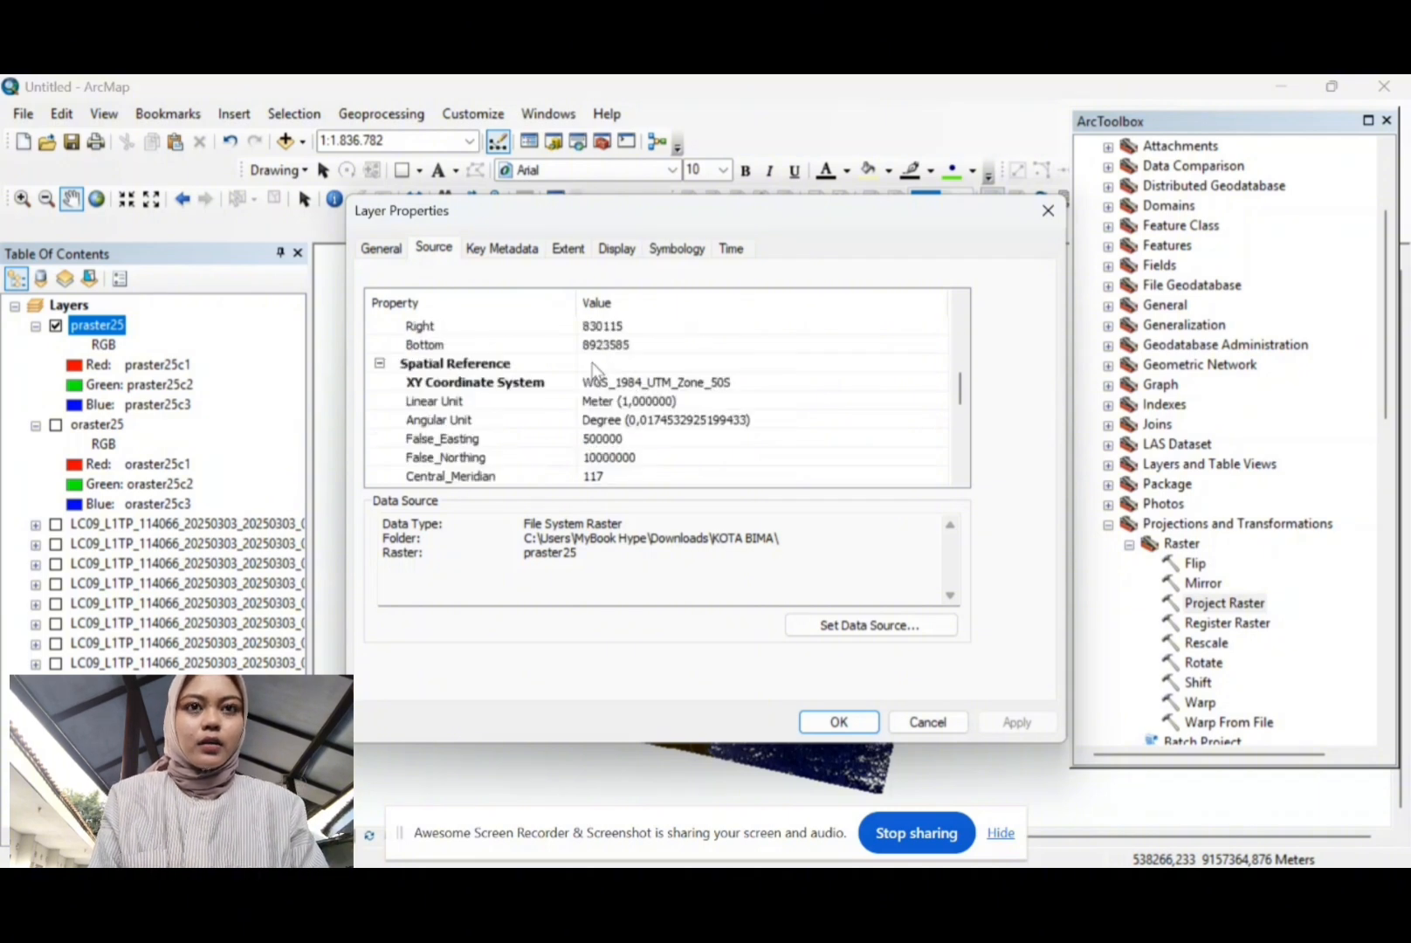
scroll(594, 365, "up", 1)
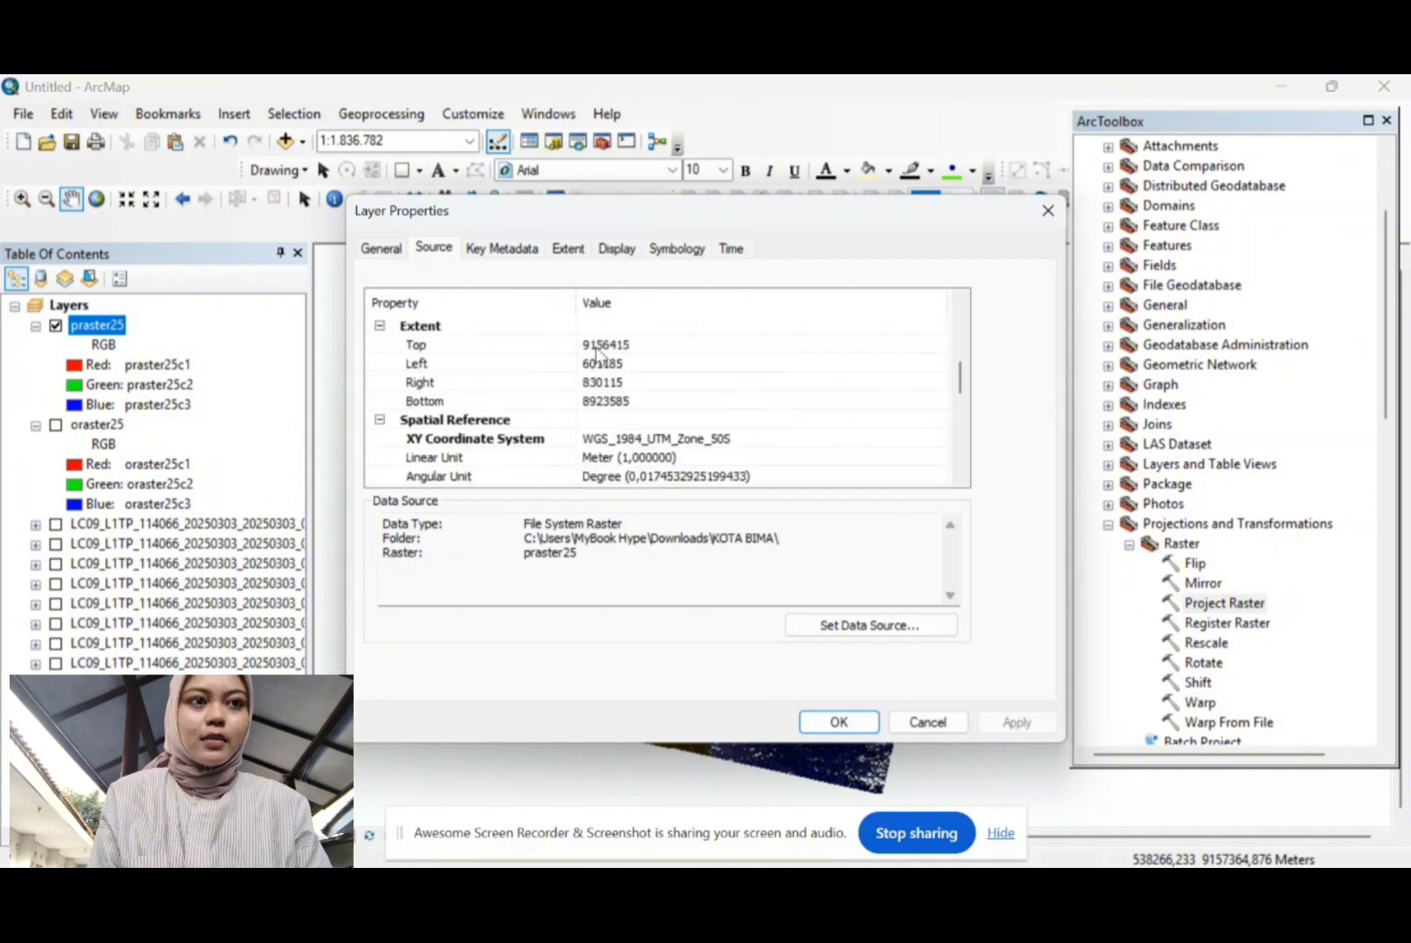
scroll(599, 352, "up", 1)
scroll(599, 352, "up", 1)
scroll(599, 352, "up", 1)
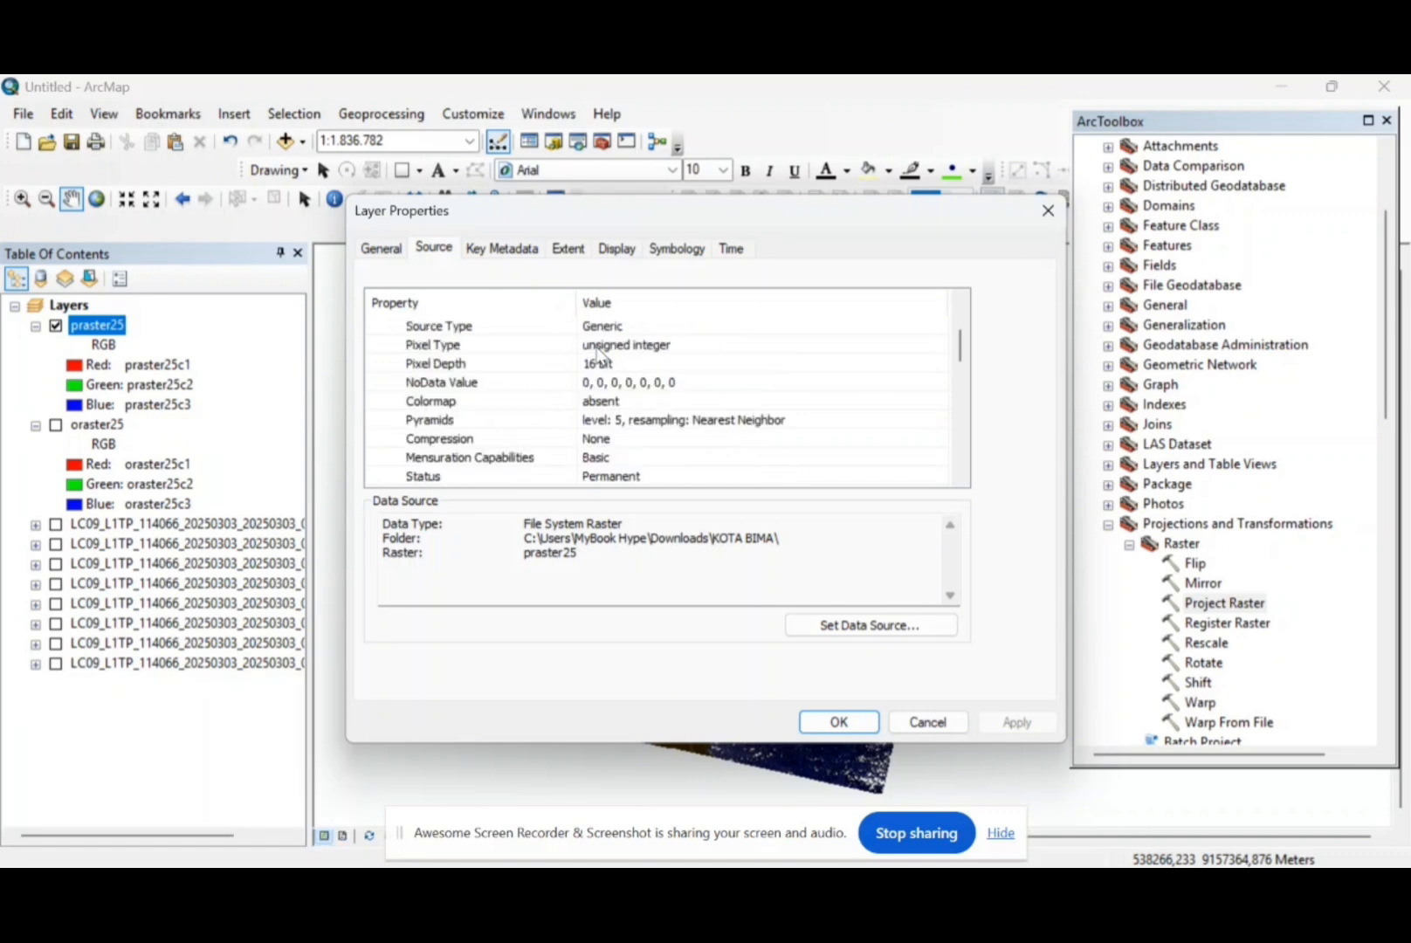
scroll(601, 354, "down", 4)
scroll(599, 352, "down", 1)
left_click(839, 721)
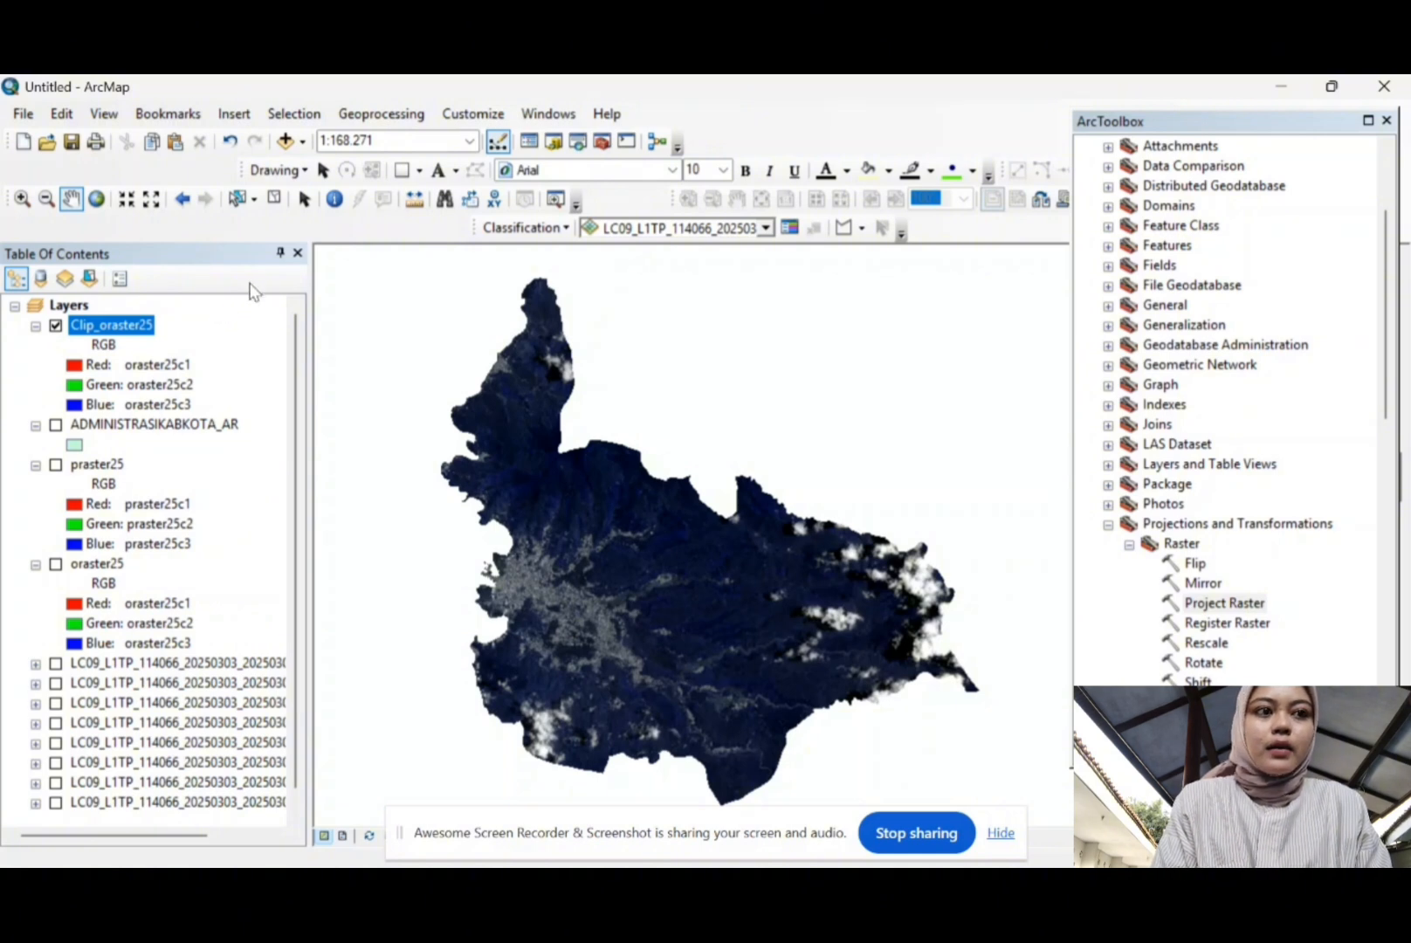
Step: Show Clip_oraster25's Symbology settings, with bands c1, c2, c3 on red, green, blue
right_click(100, 334)
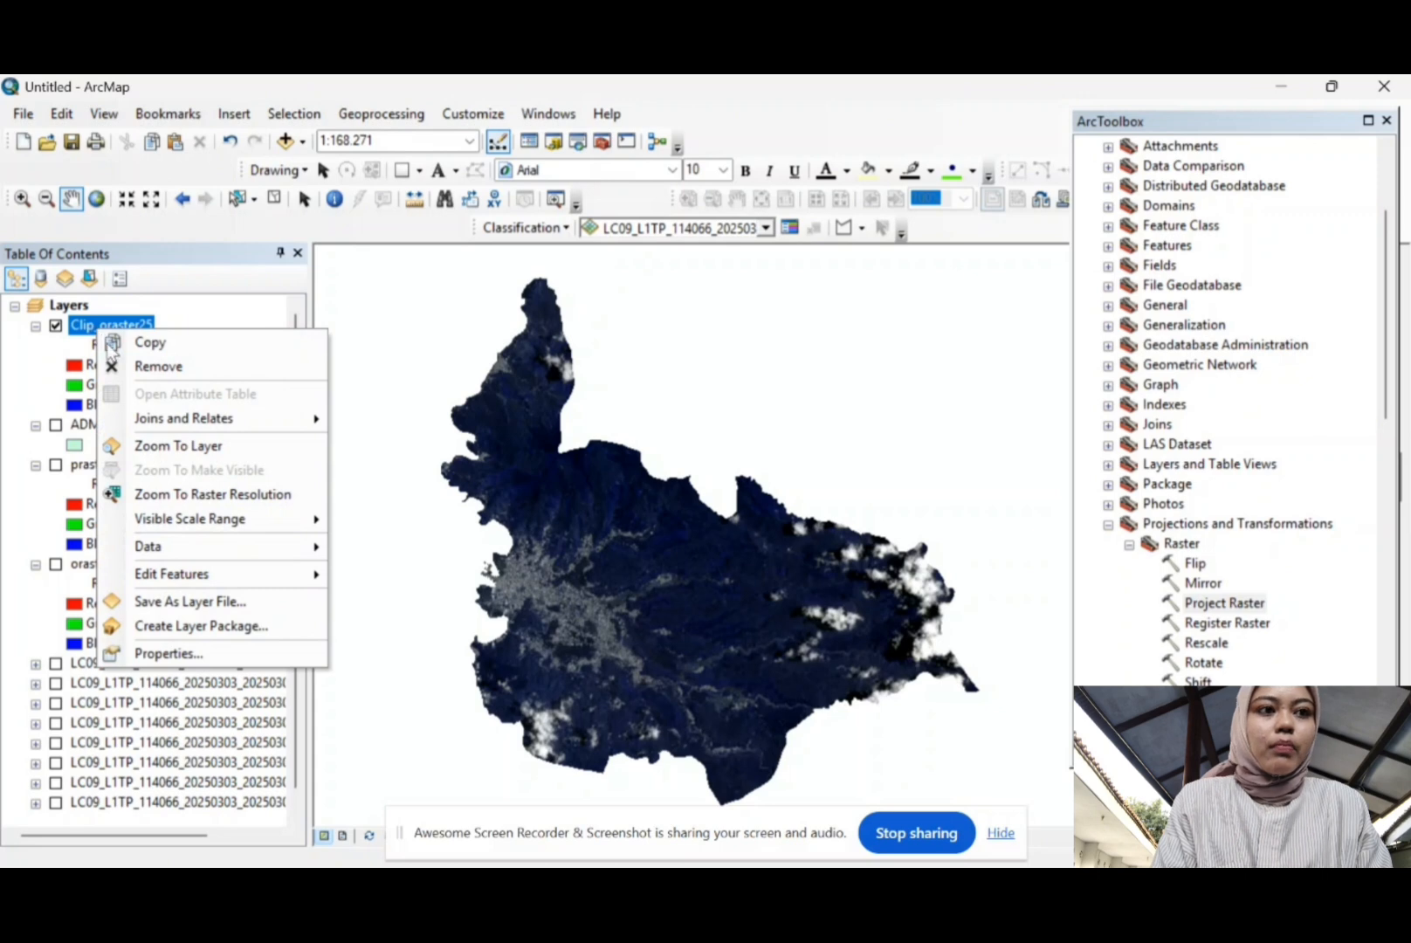
left_click(191, 653)
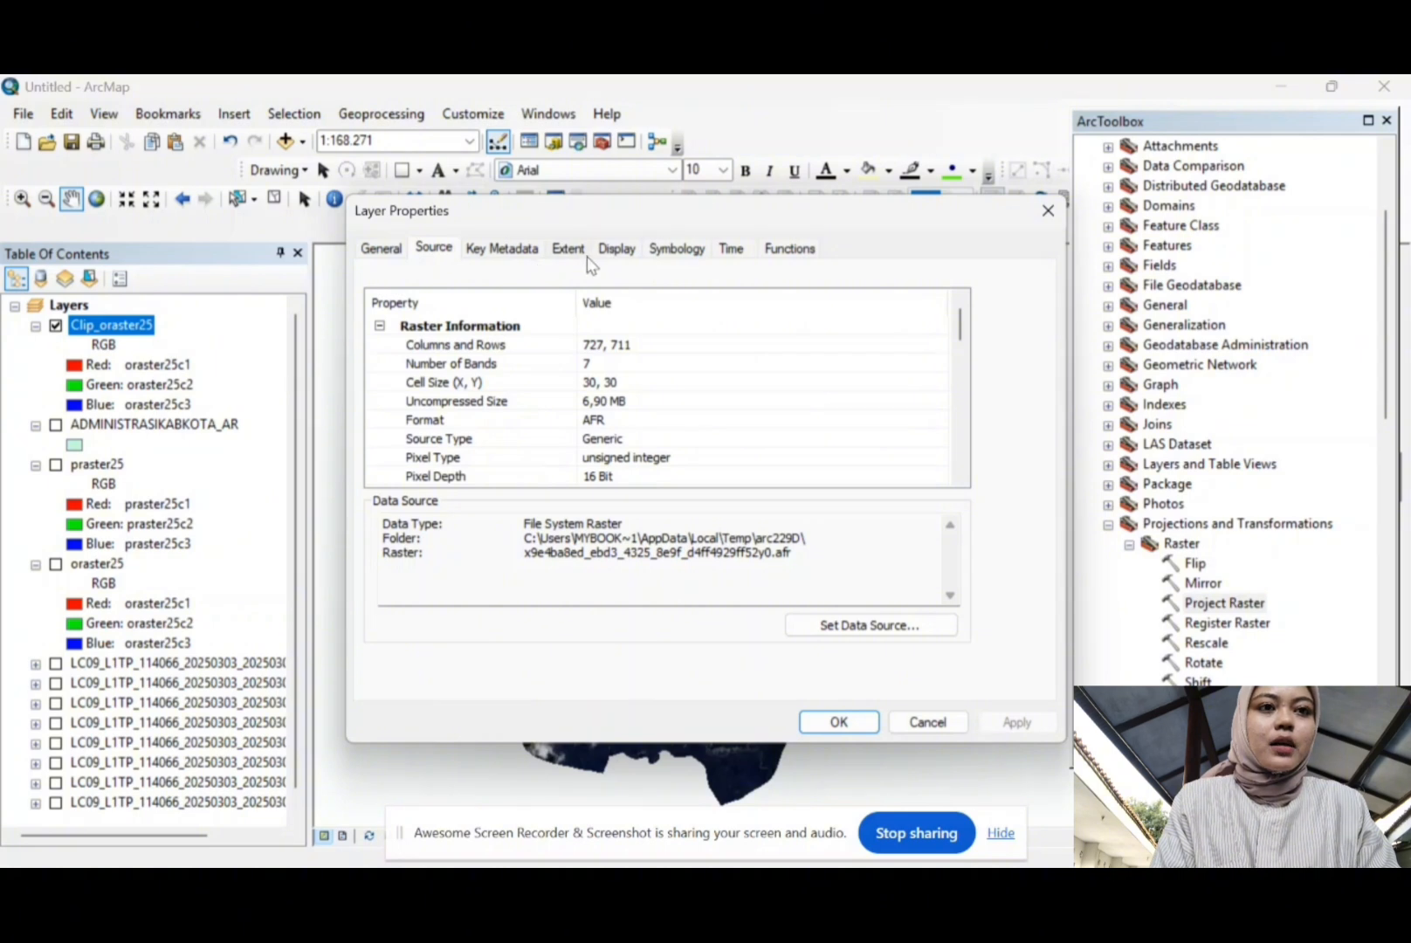
left_click(670, 253)
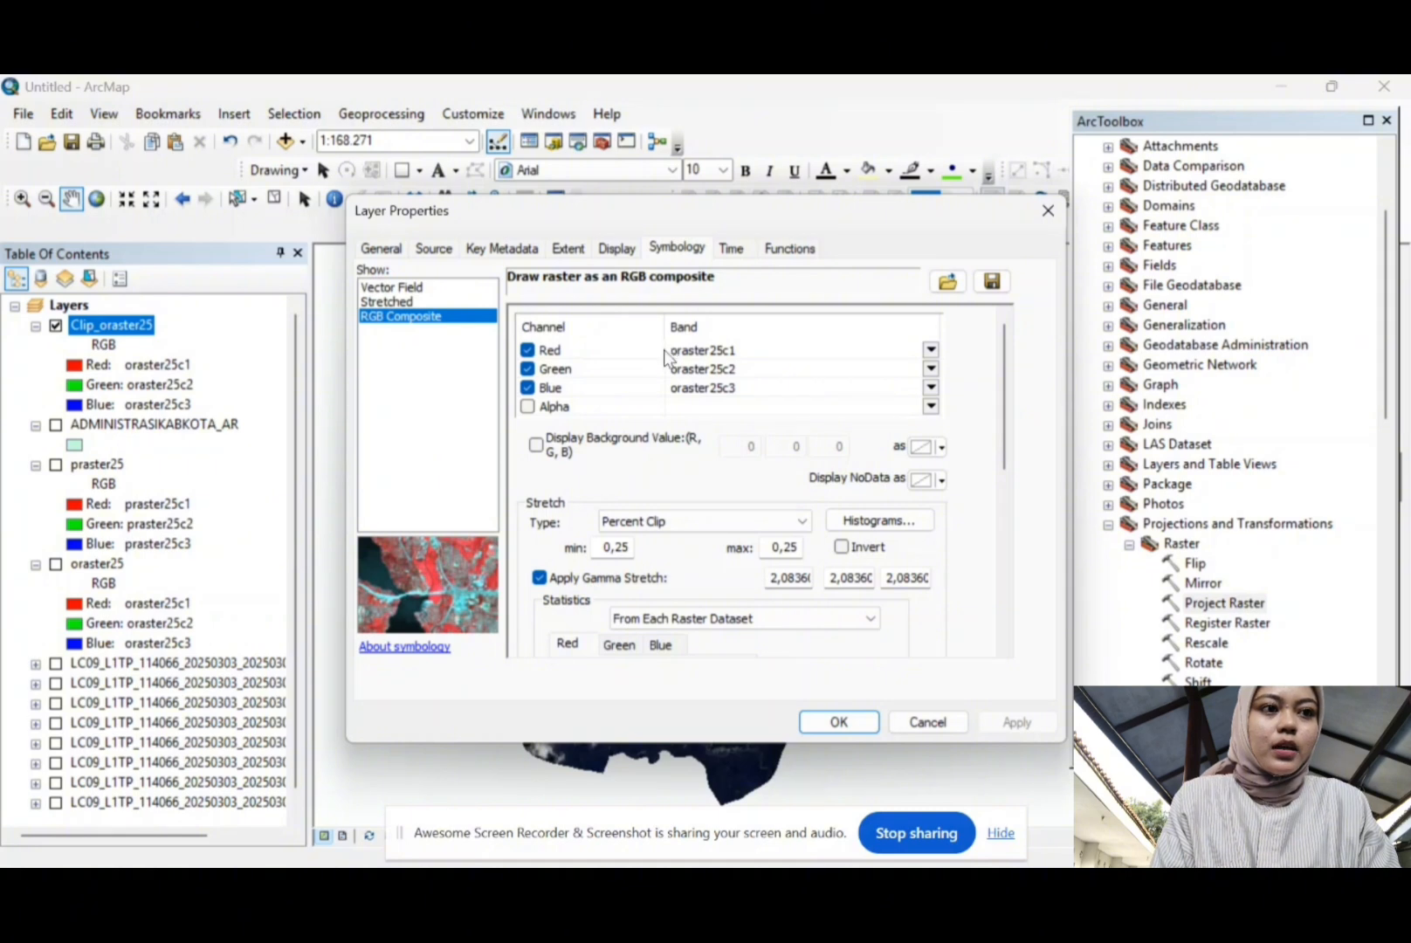
Step: Map oraster25c4, oraster25c3 and oraster25c2 to red, green and blue for Clip_oraster25
left_click(931, 351)
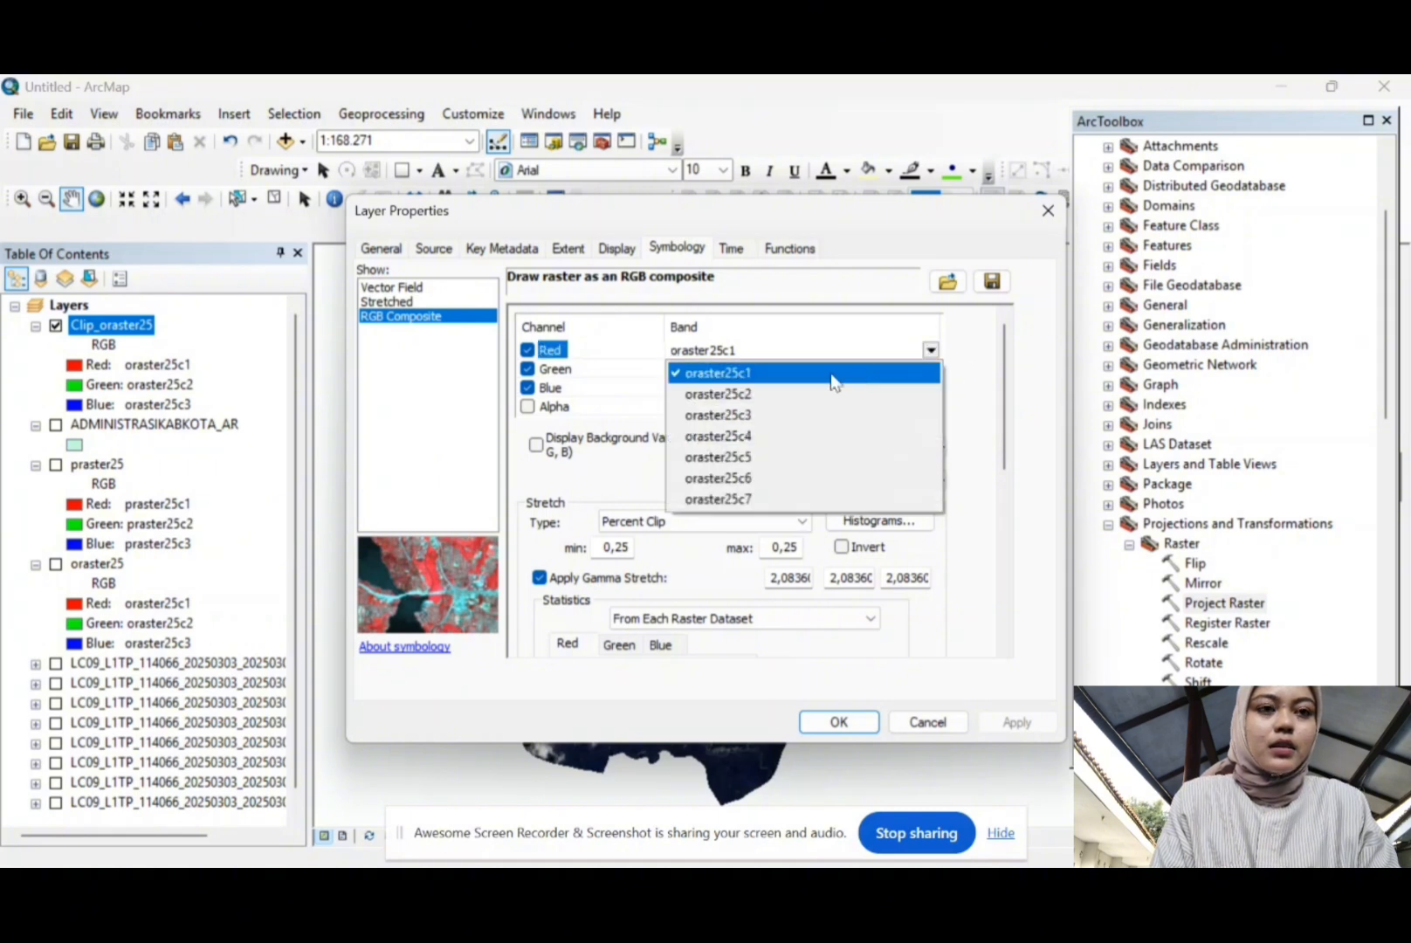
left_click(767, 436)
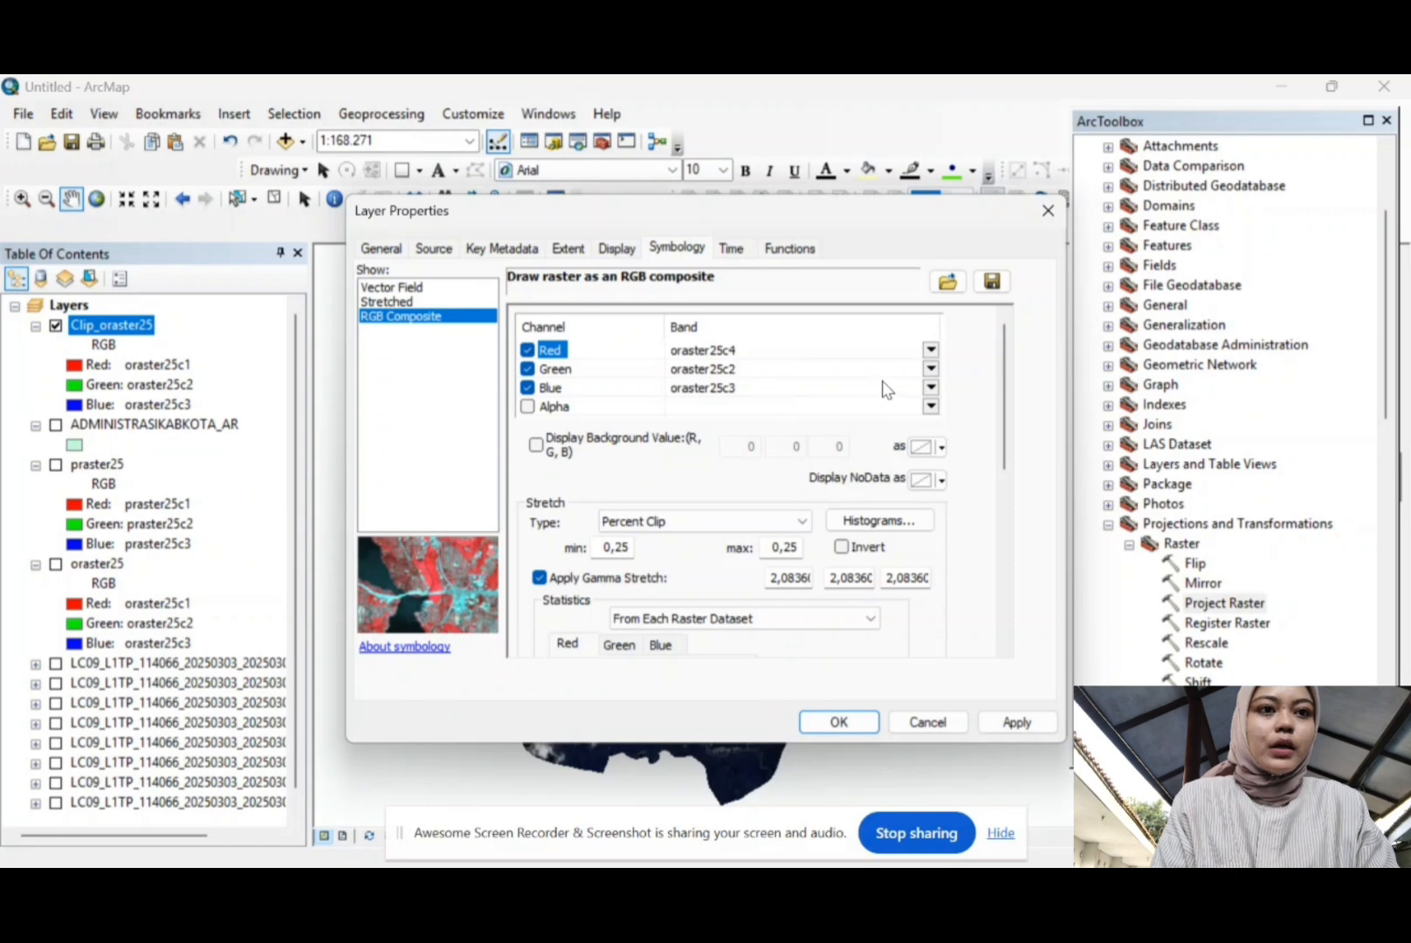
left_click(931, 368)
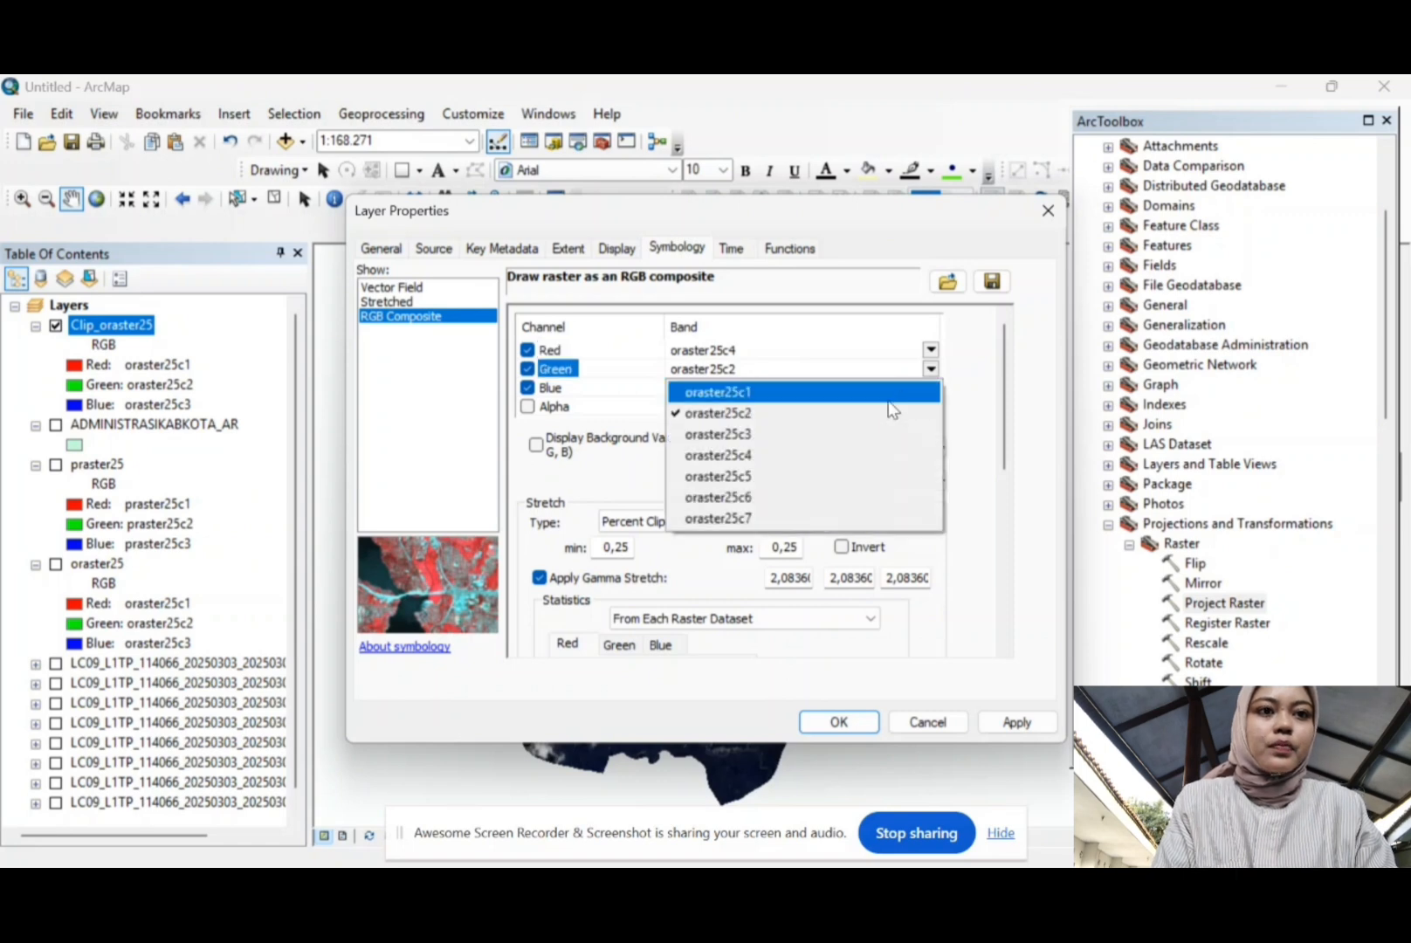
left_click(813, 434)
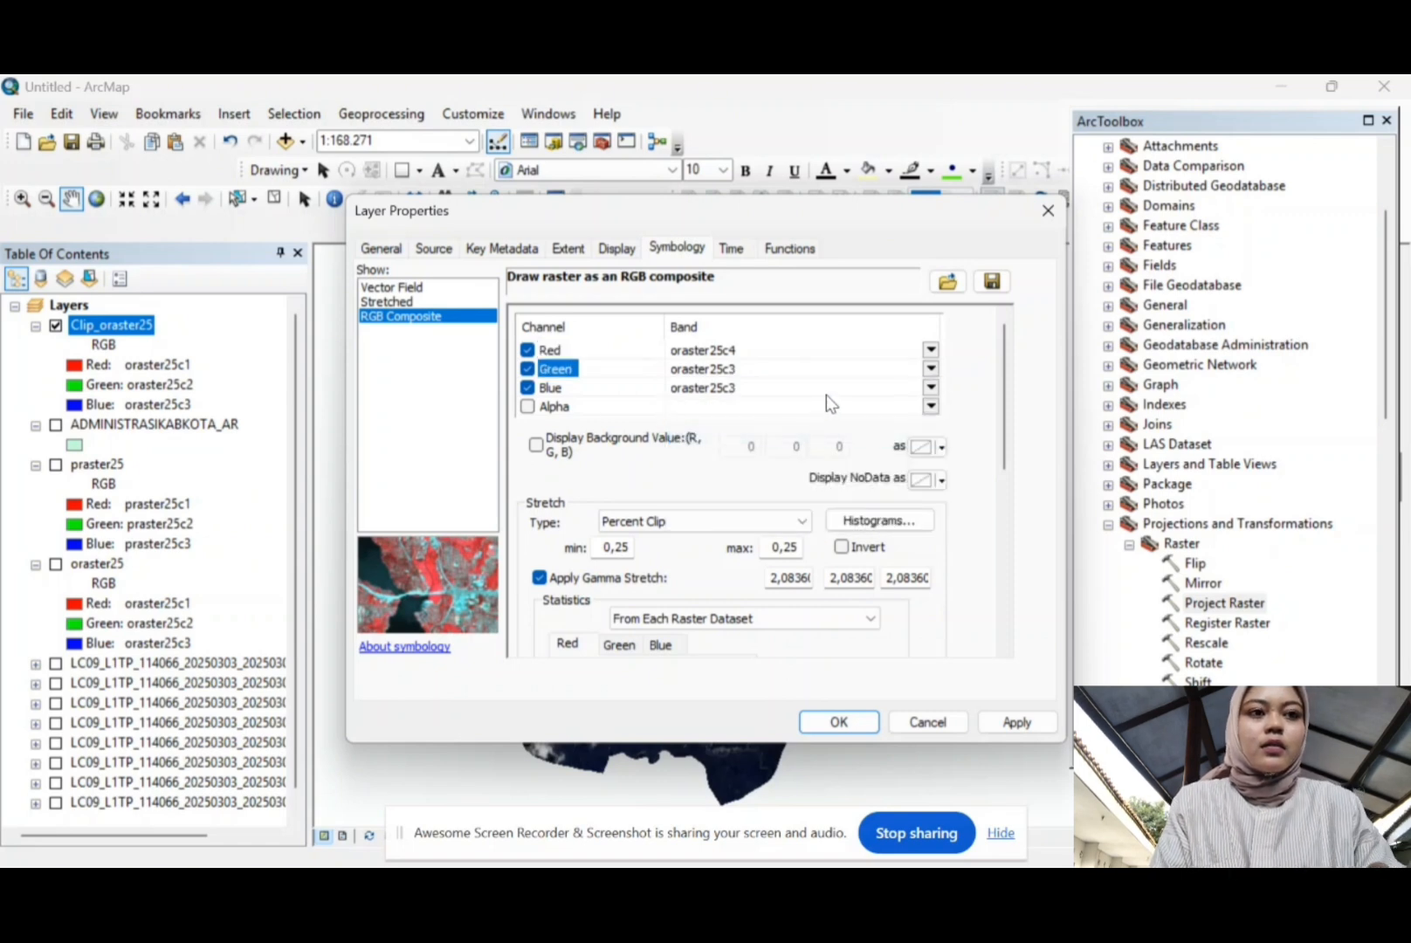
left_click(931, 389)
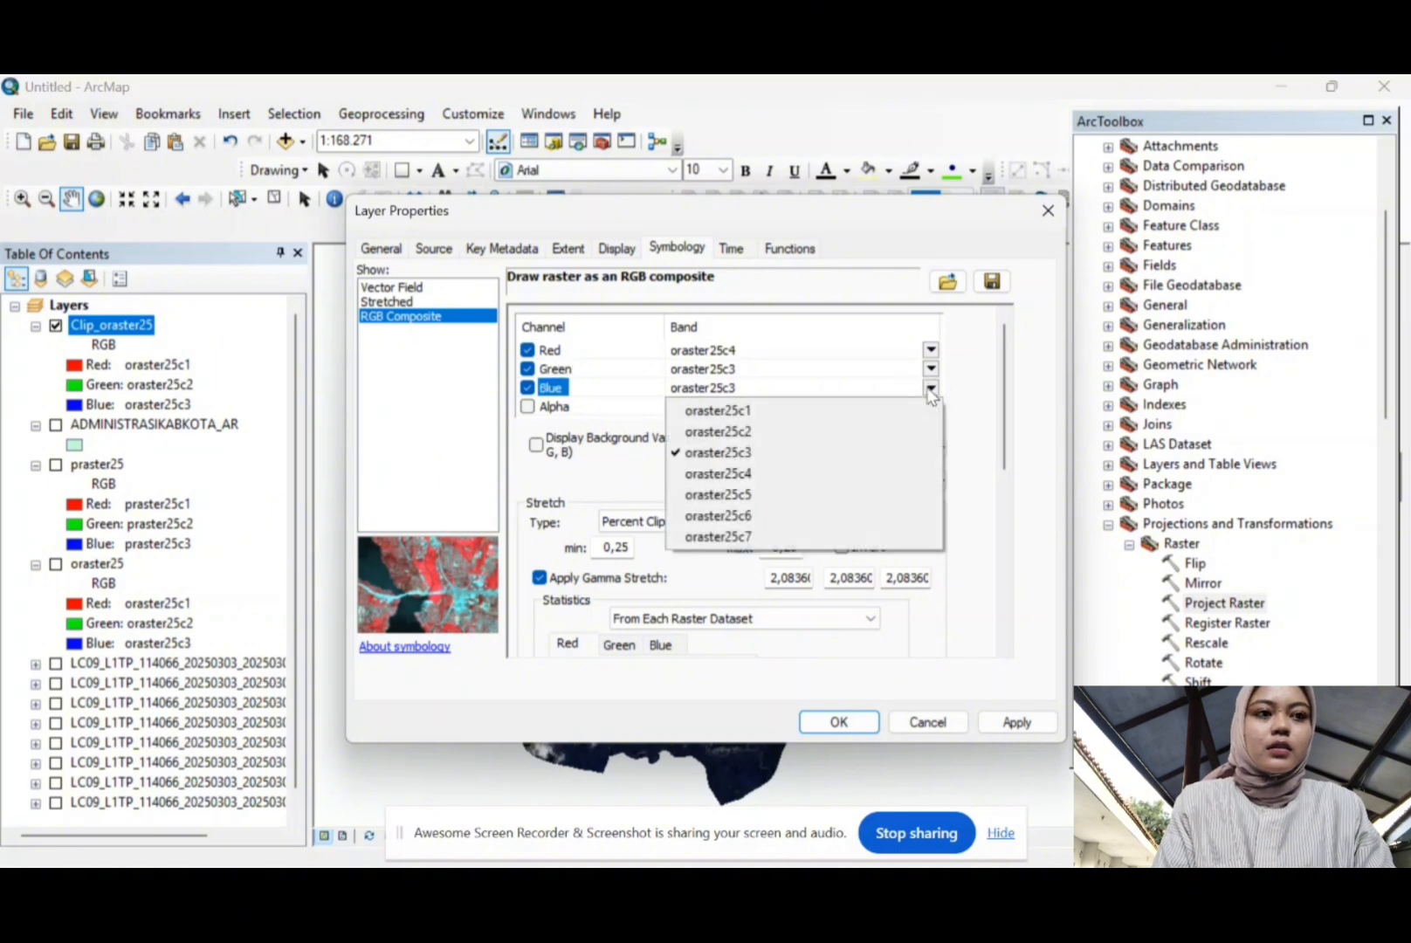
left_click(812, 430)
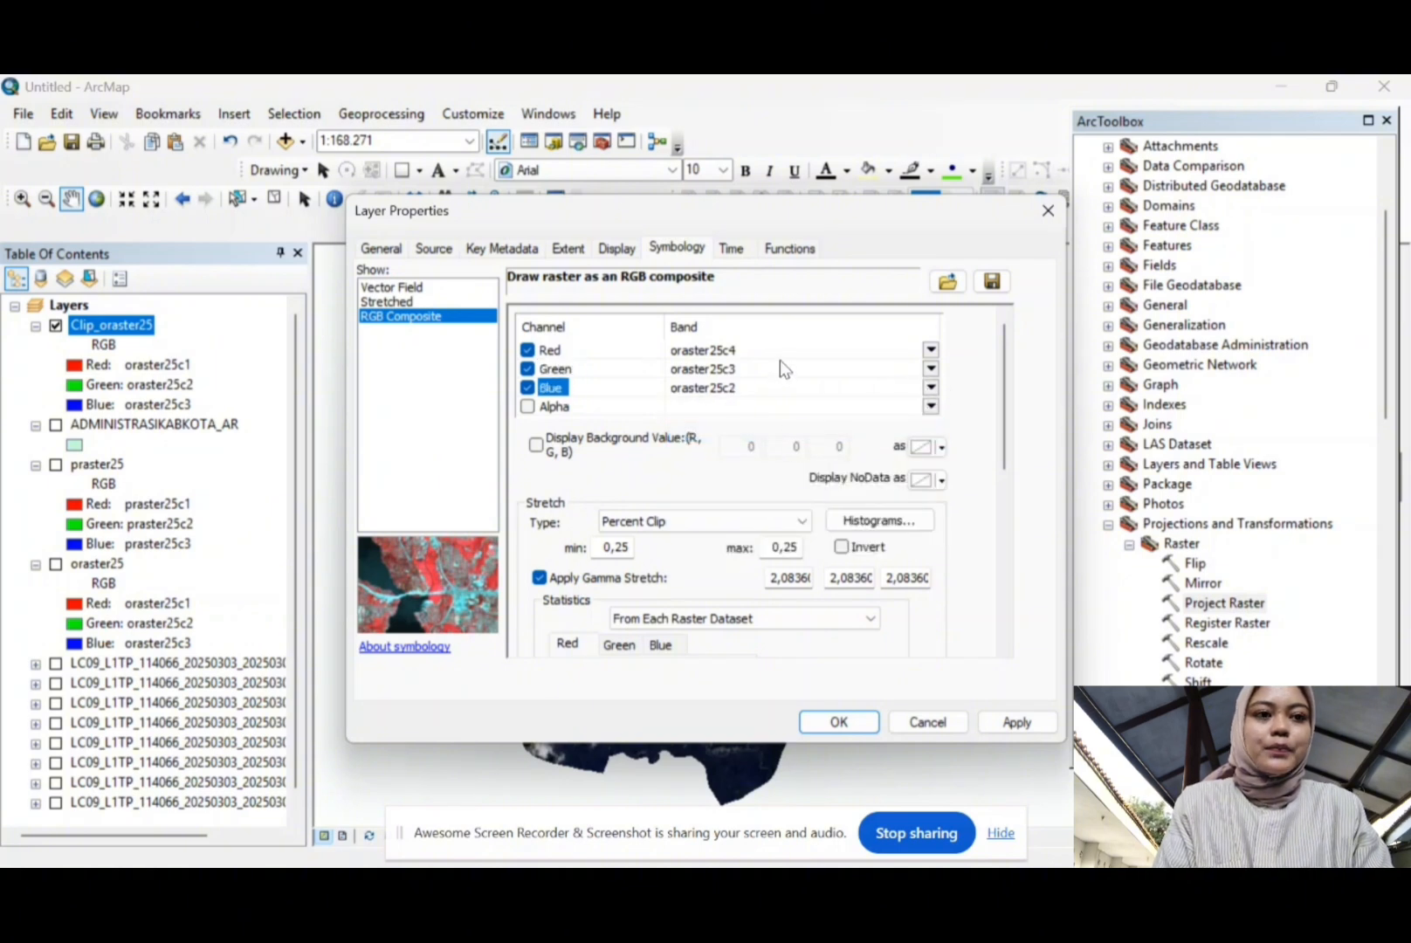
left_click(838, 723)
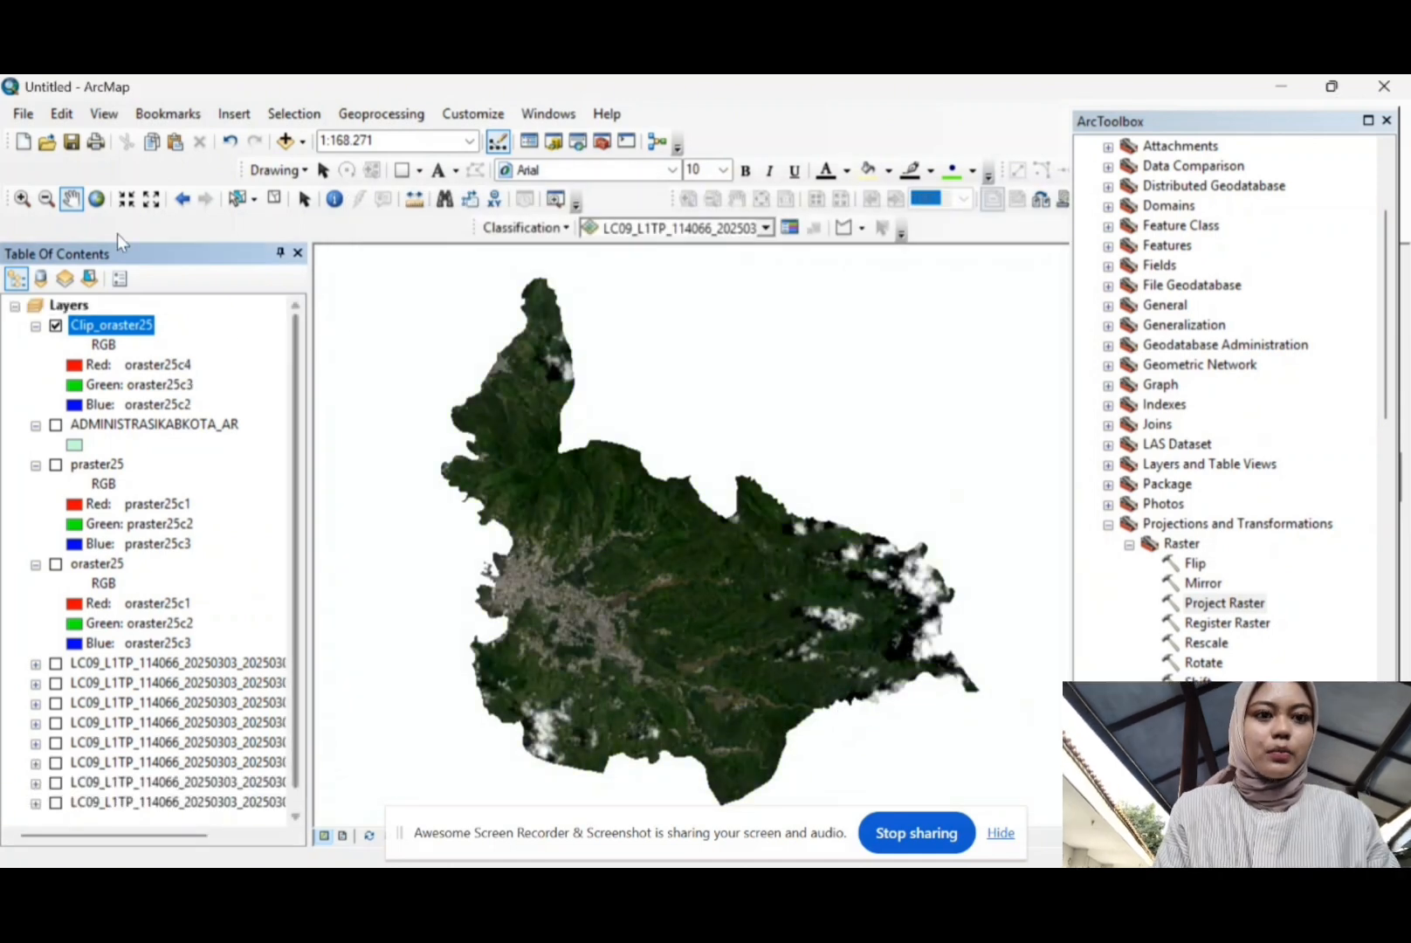
Step: Zoom in four times on the Kota Bima image, then switch to the Pan tool
left_click(19, 203)
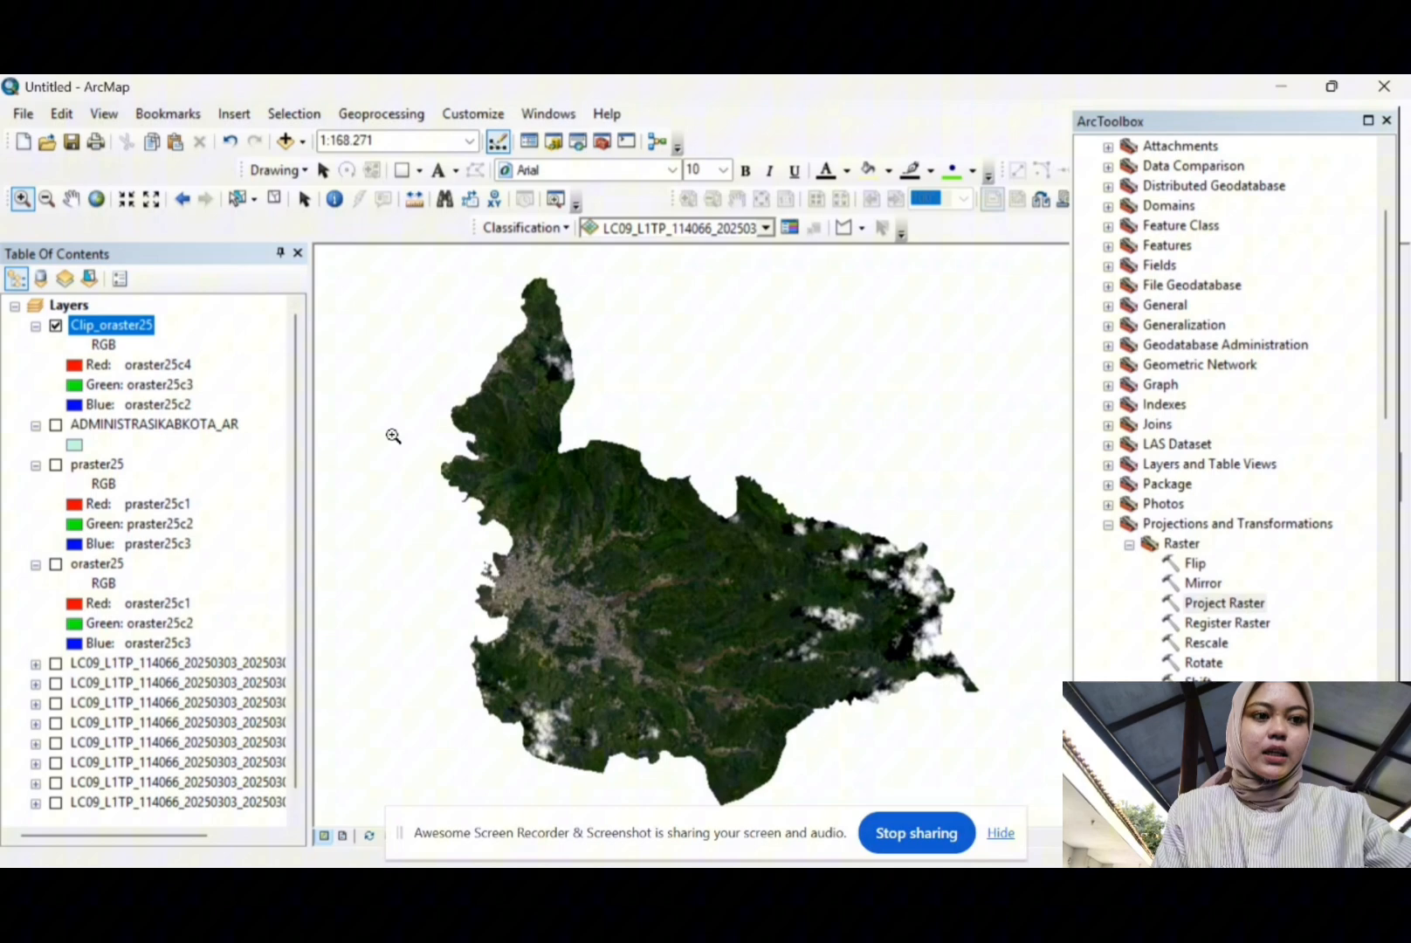
left_click(635, 571)
left_click(640, 568)
left_click(640, 567)
left_click(640, 568)
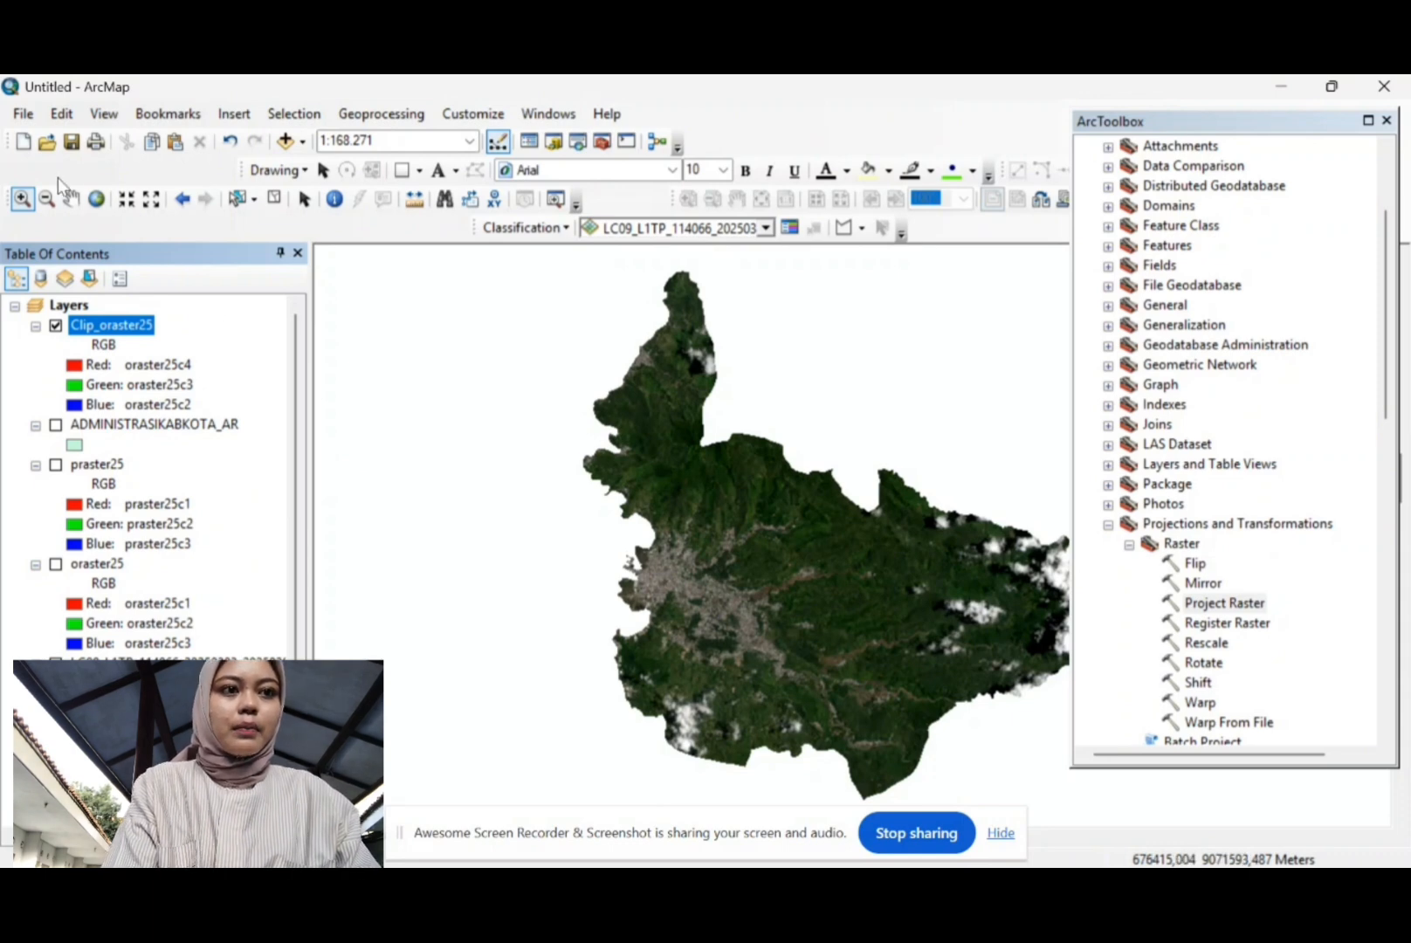
left_click(77, 198)
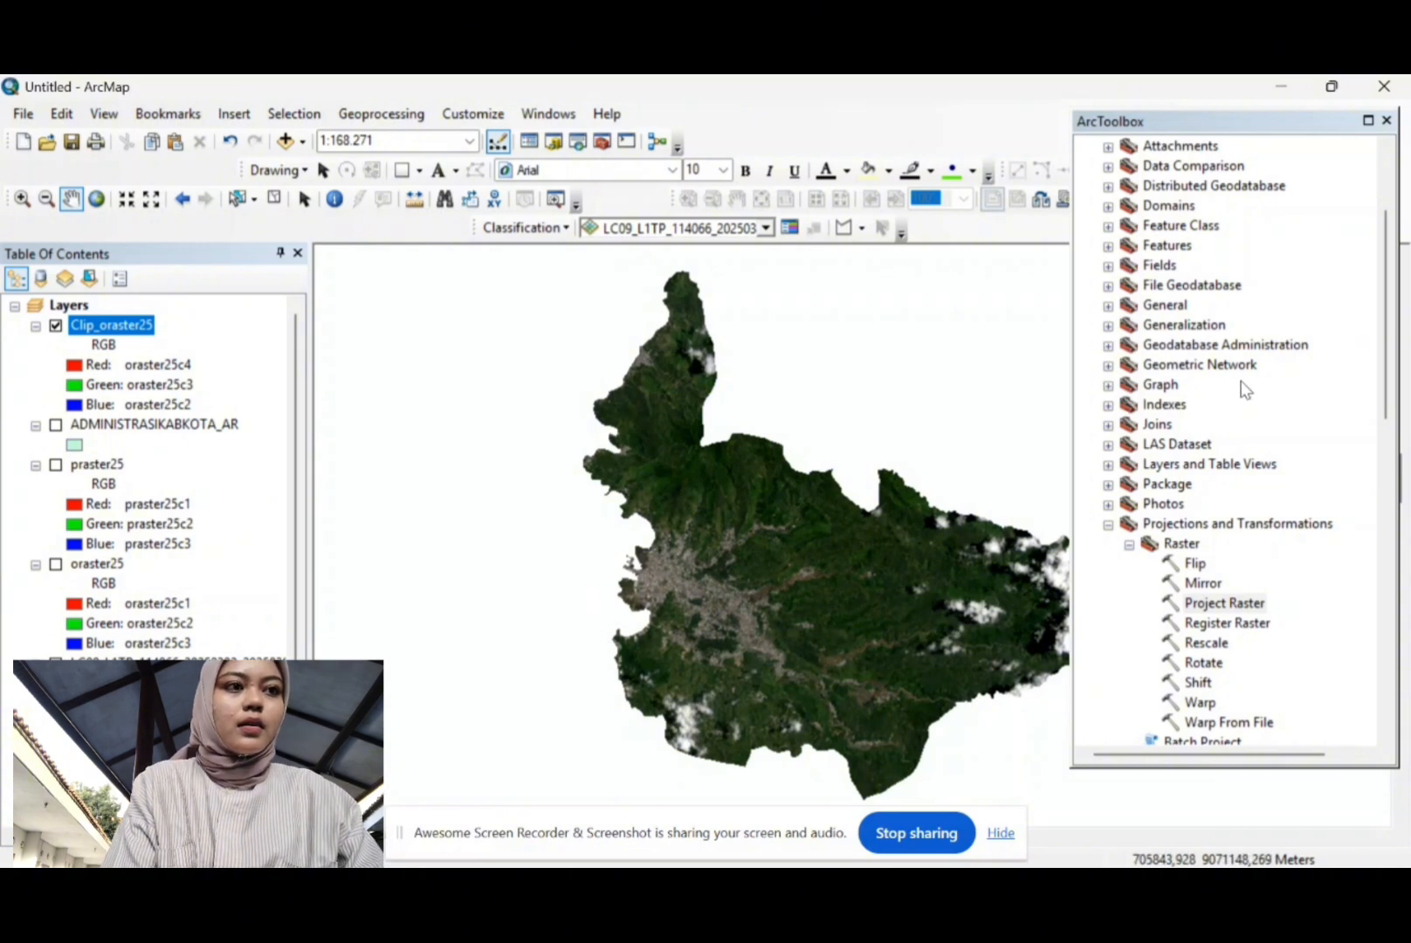
Step: Open Create Pan-sharpened Raster Dataset from Data Management > Raster > Raster Processing
scroll(1258, 380, "up", 3)
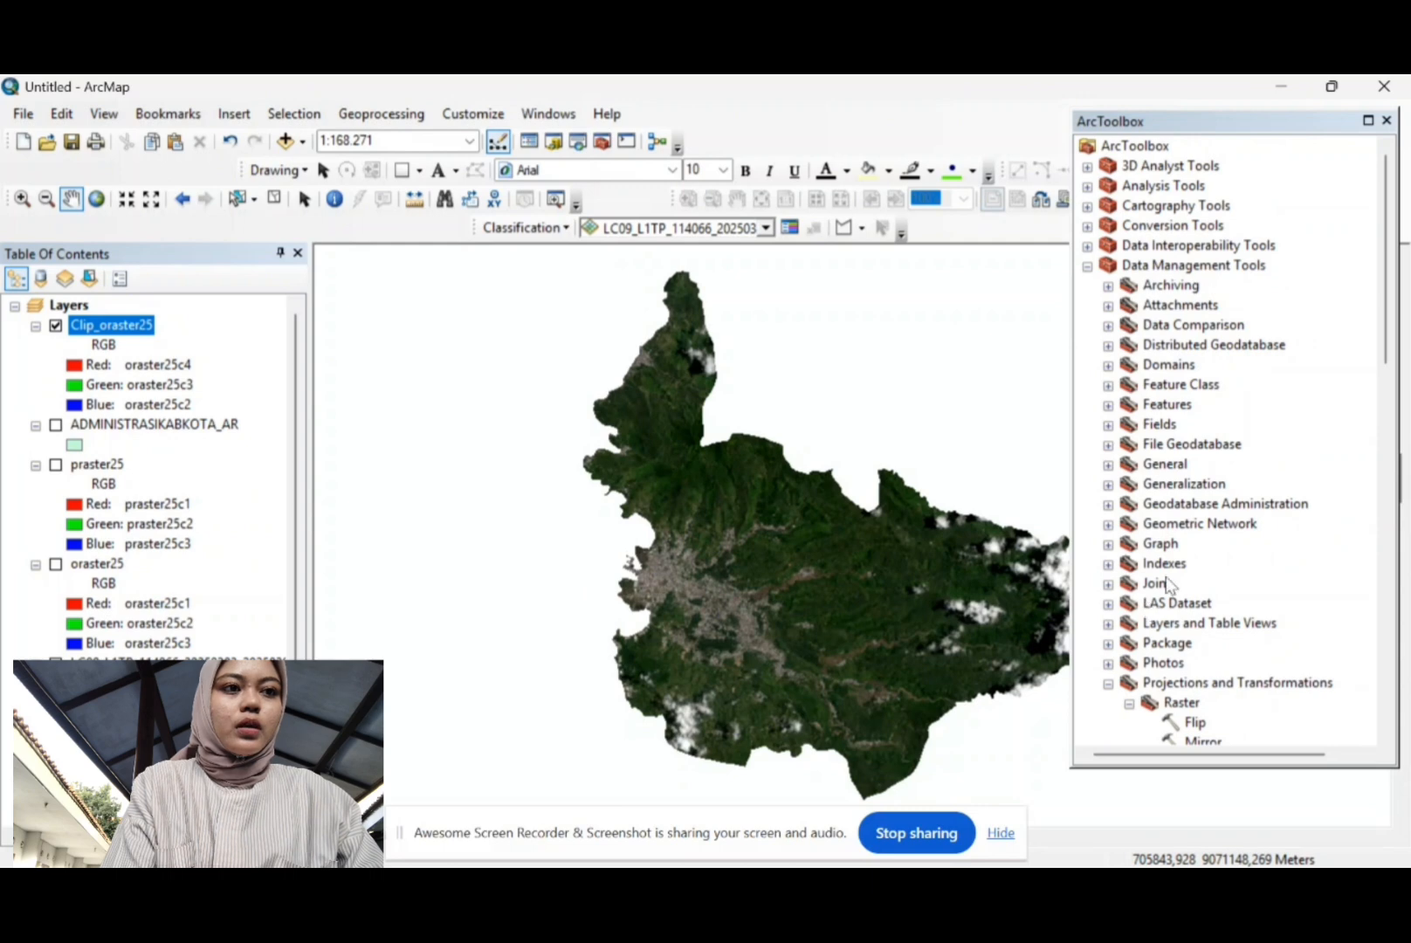
scroll(1170, 584, "down", 5)
scroll(1170, 585, "down", 3)
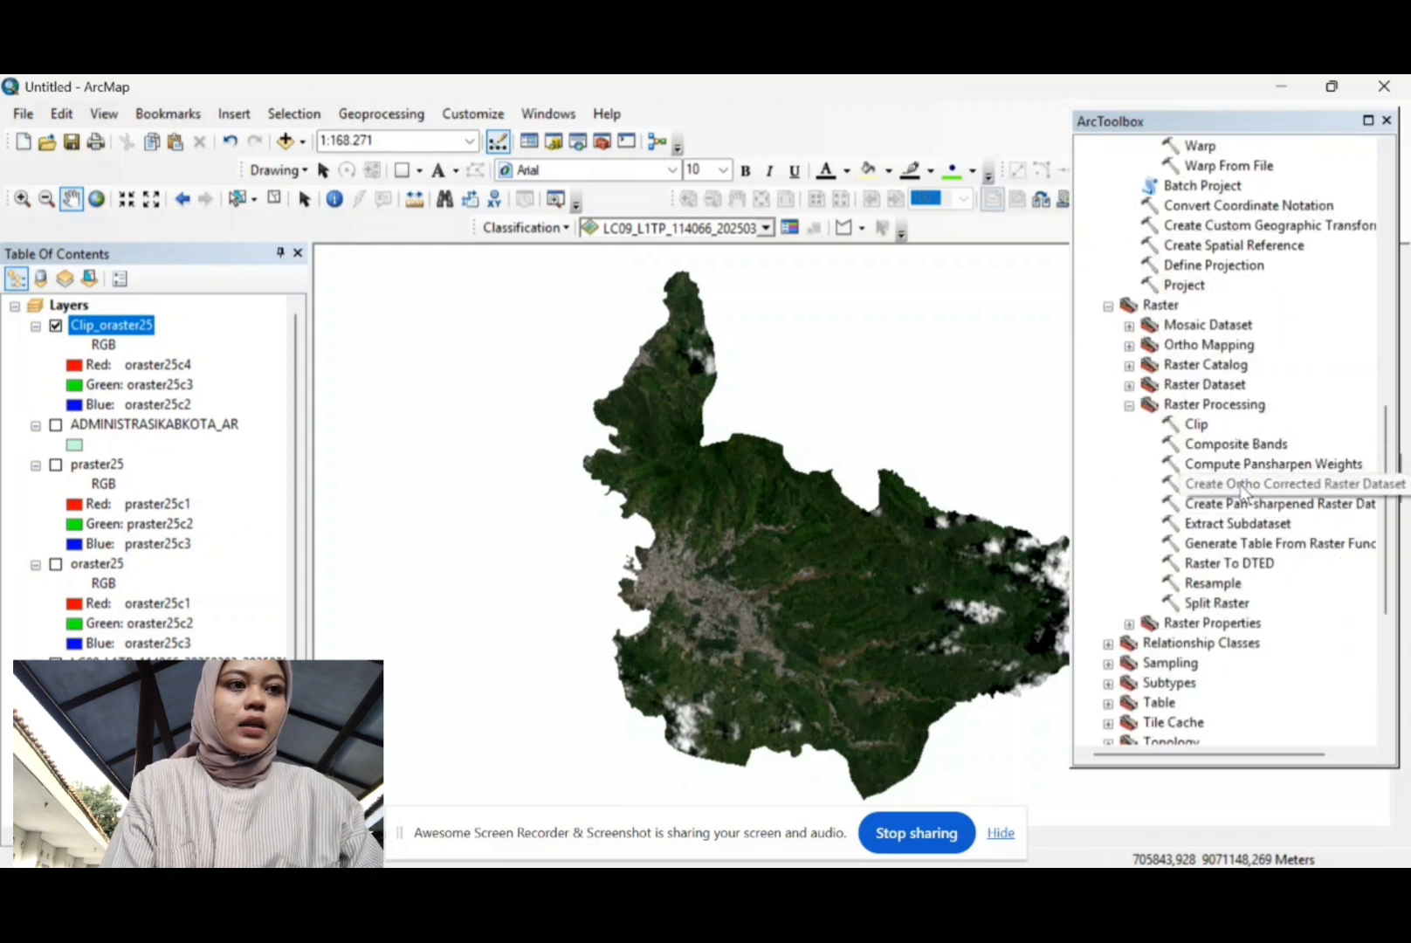
double_click(1244, 505)
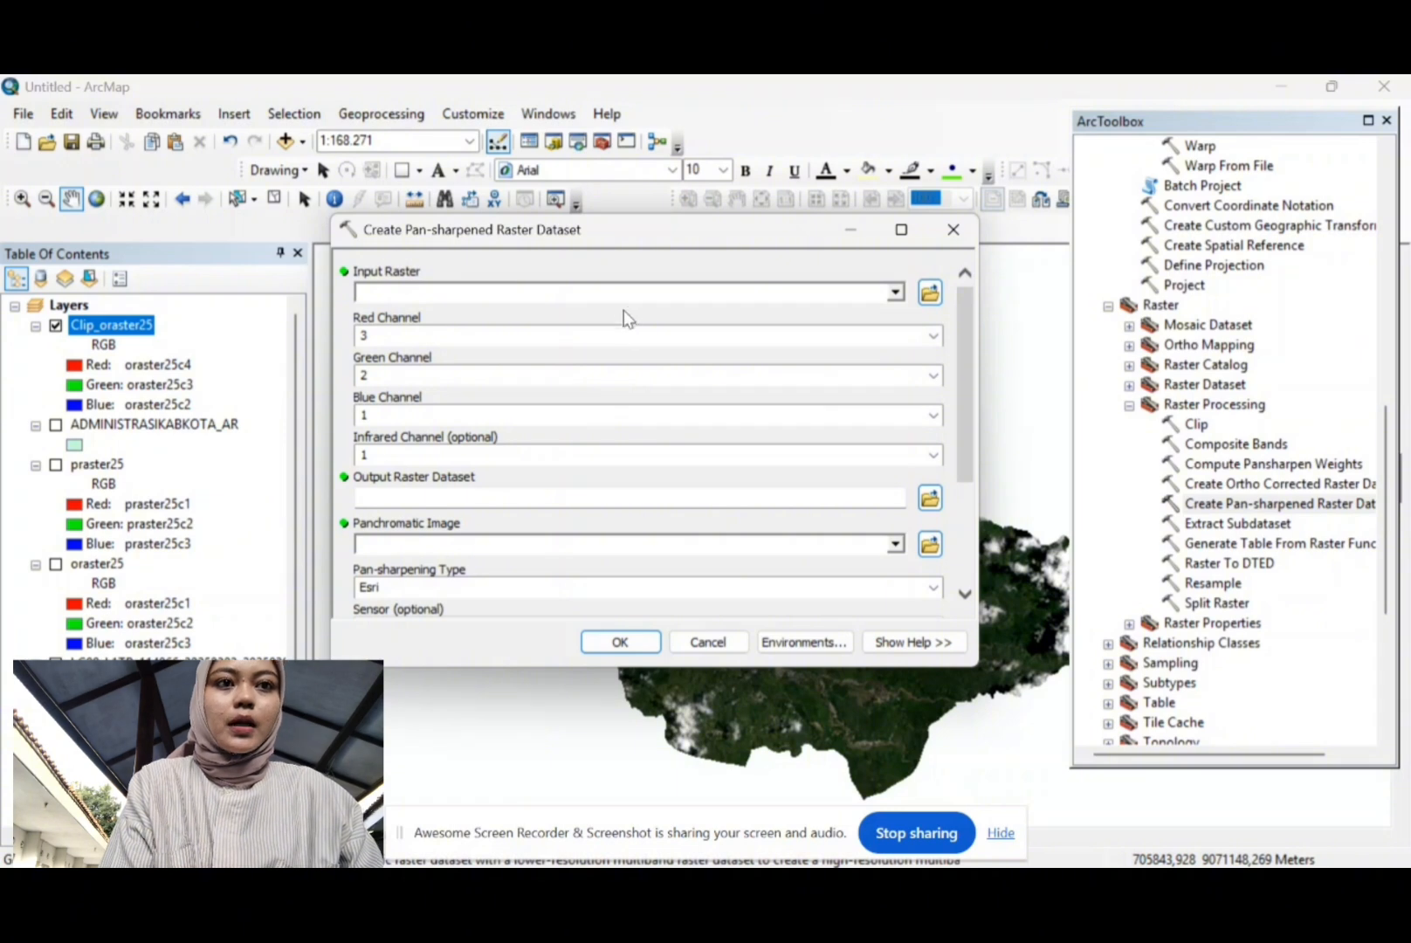
Step: Use Clip_oraster25 as input and the LC09 band 8 B8.TIF as panchromatic, infrared channel 5
left_click(895, 293)
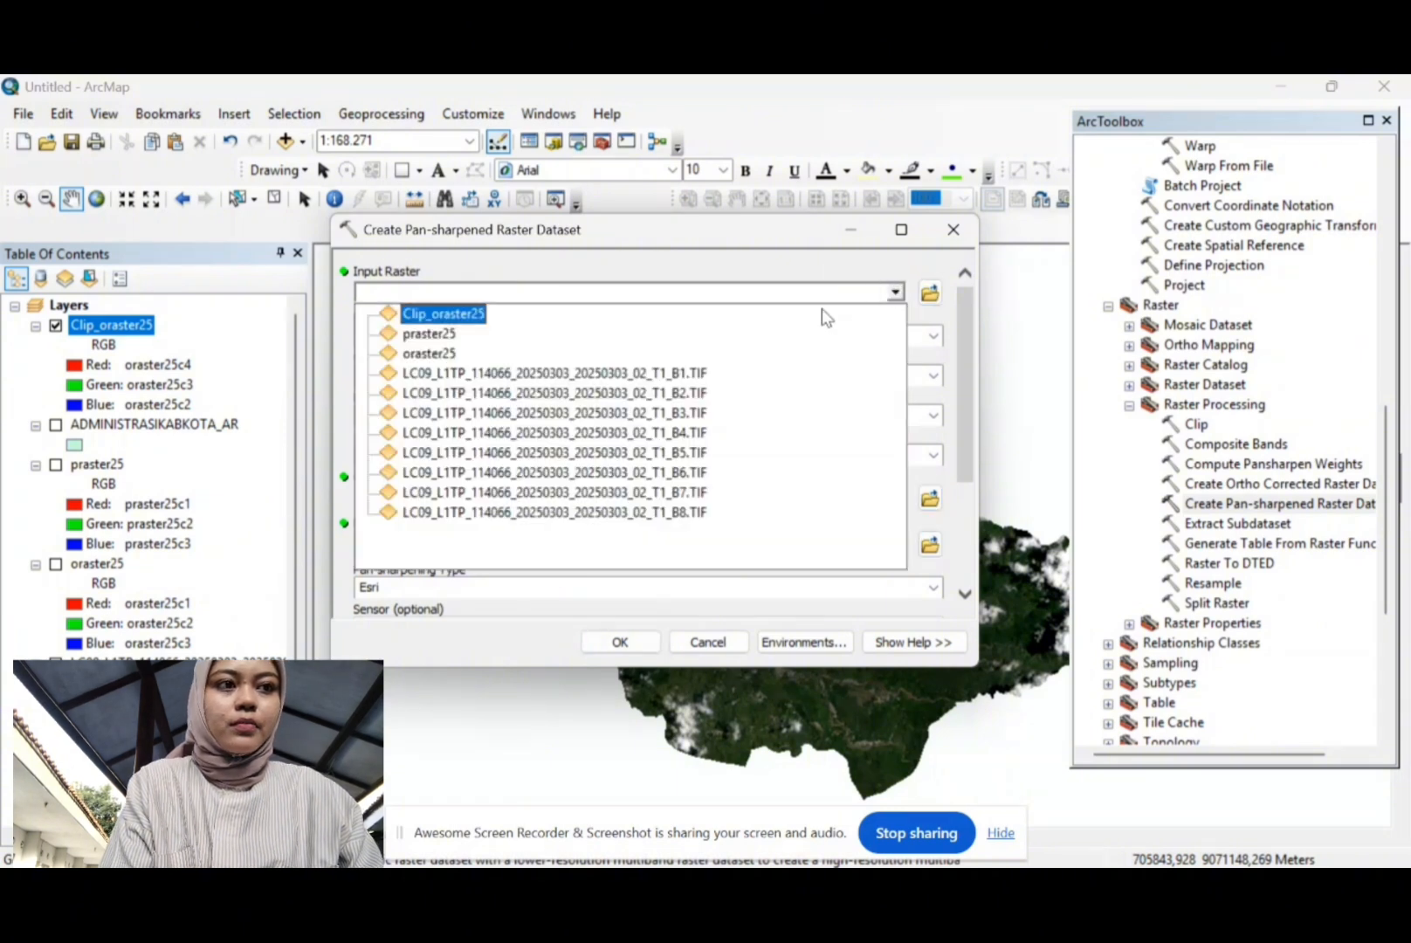
left_click(462, 314)
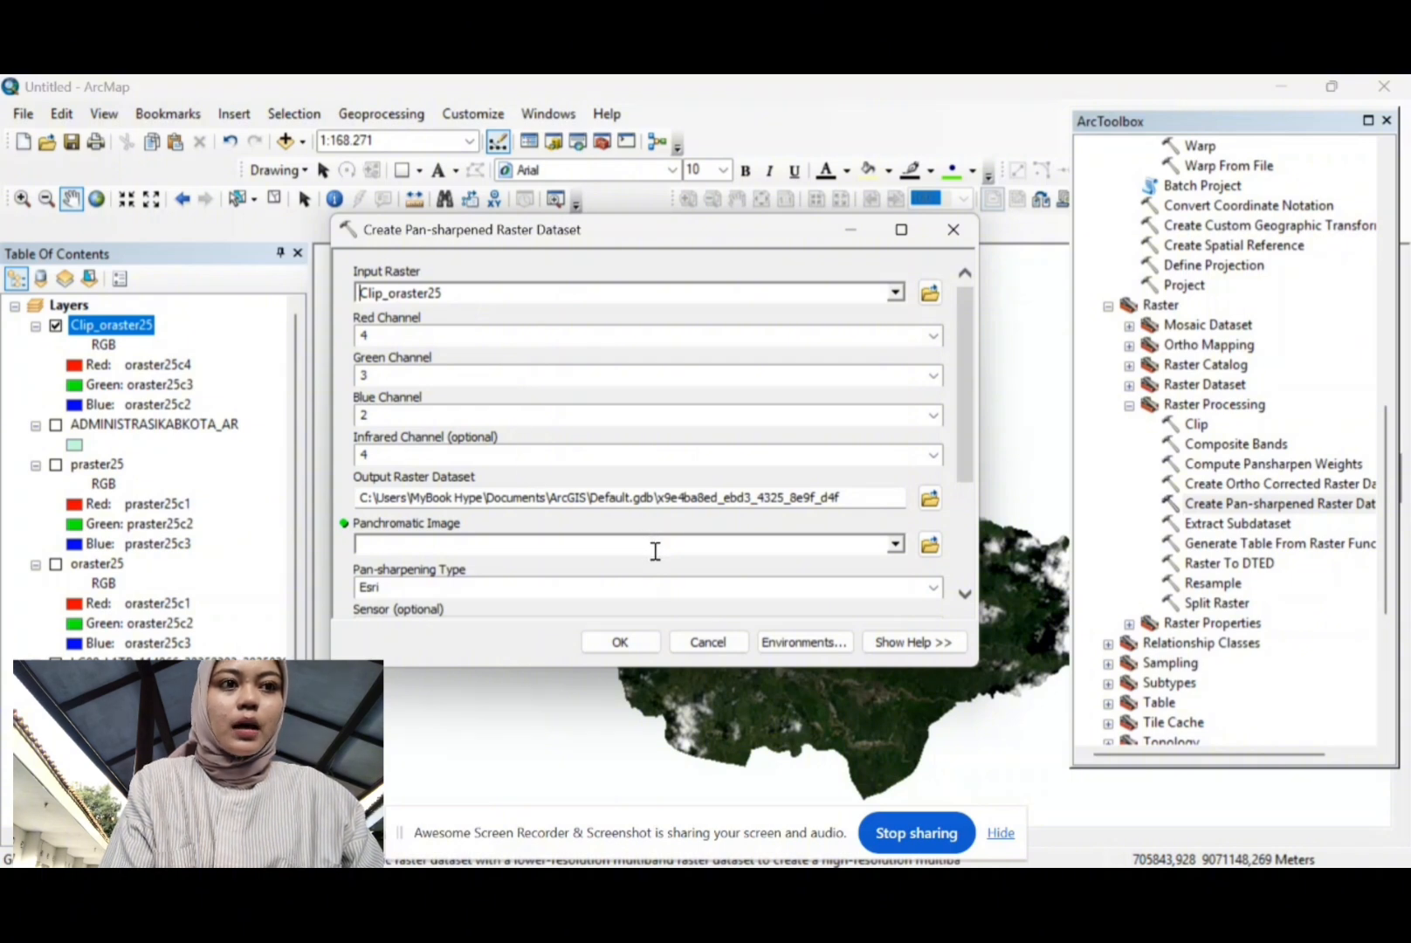
left_click(896, 544)
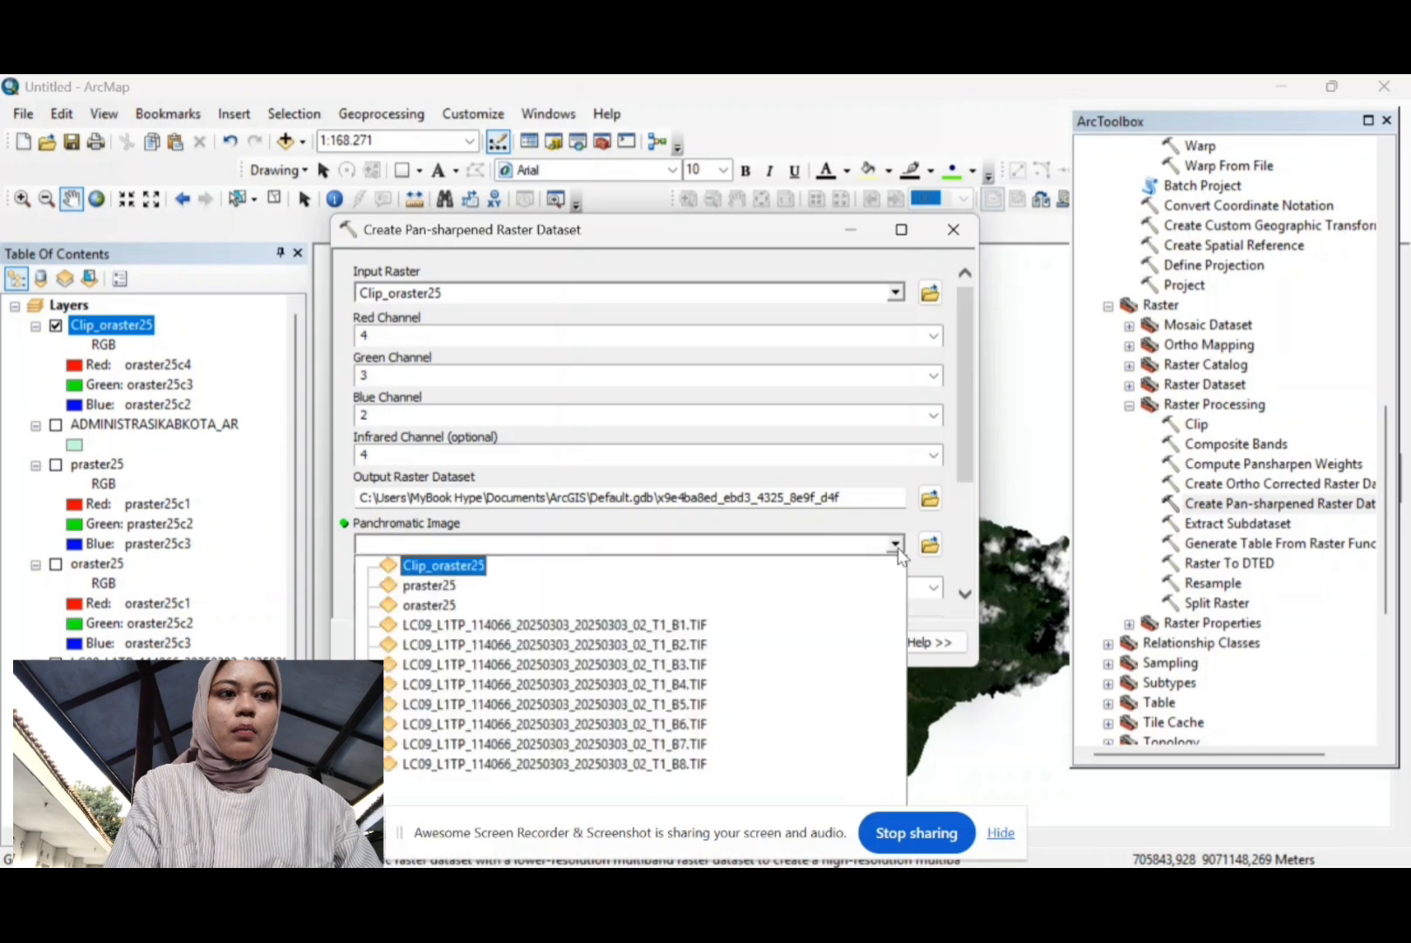
left_click(439, 766)
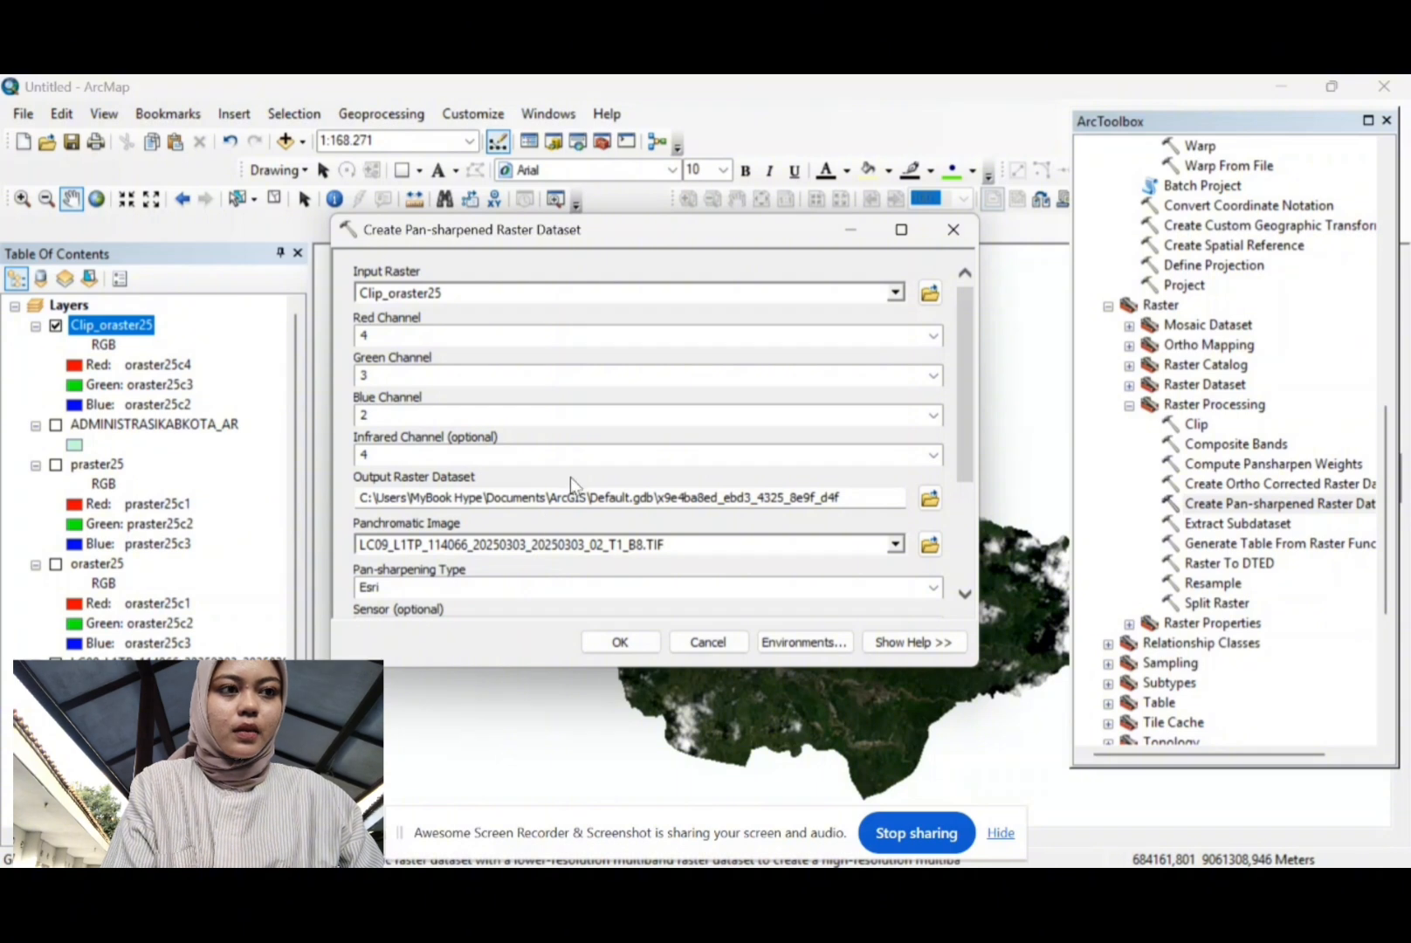
scroll(683, 452, "down", 2)
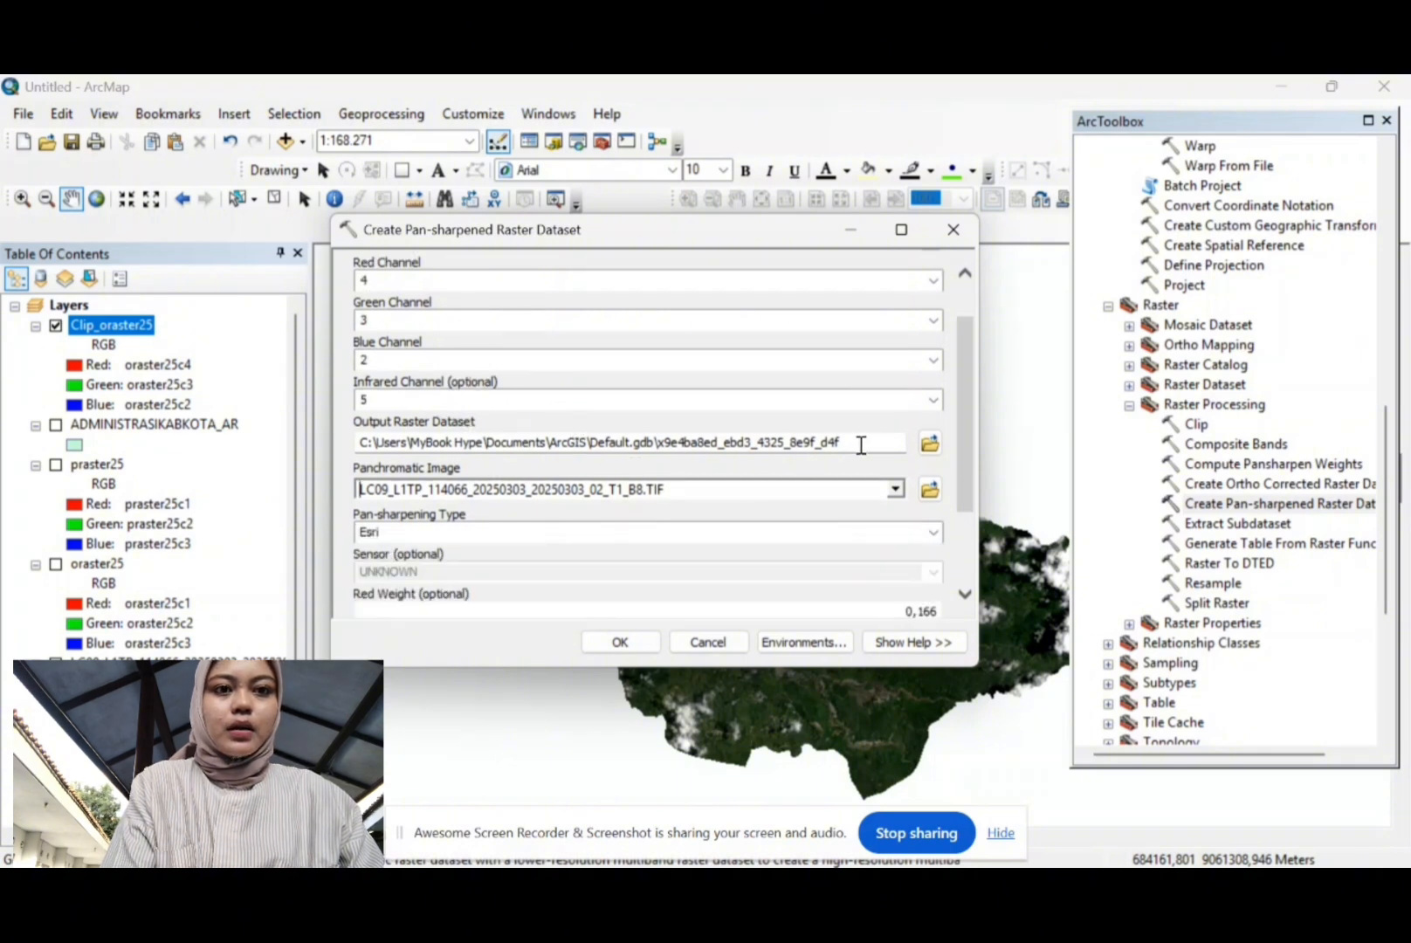
left_click(931, 443)
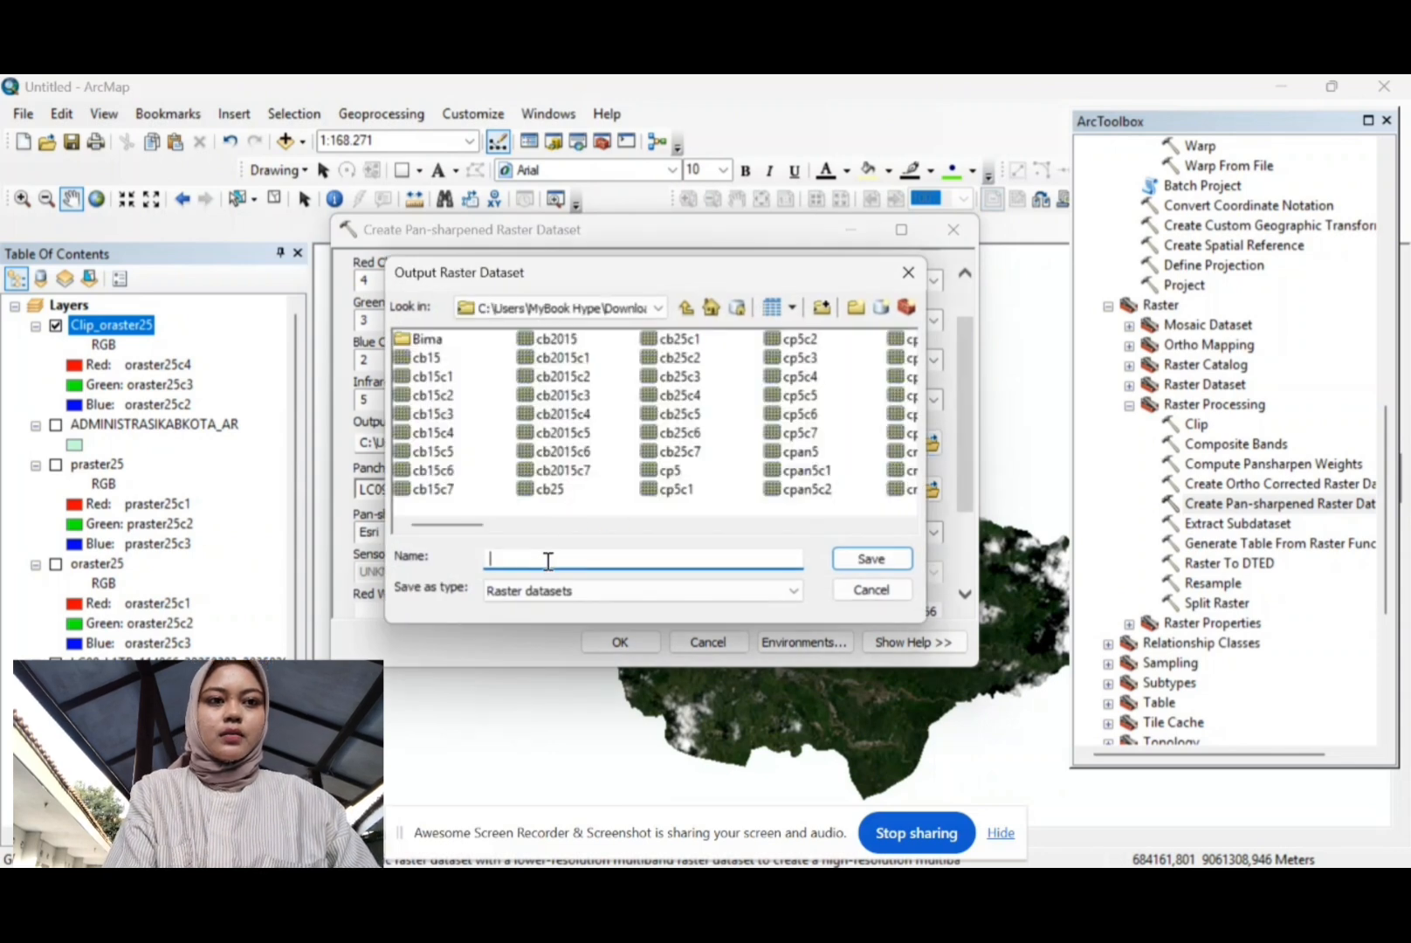
Step: Save the output as pansh25 and run pan-sharpening with the IHS method
type("PA")
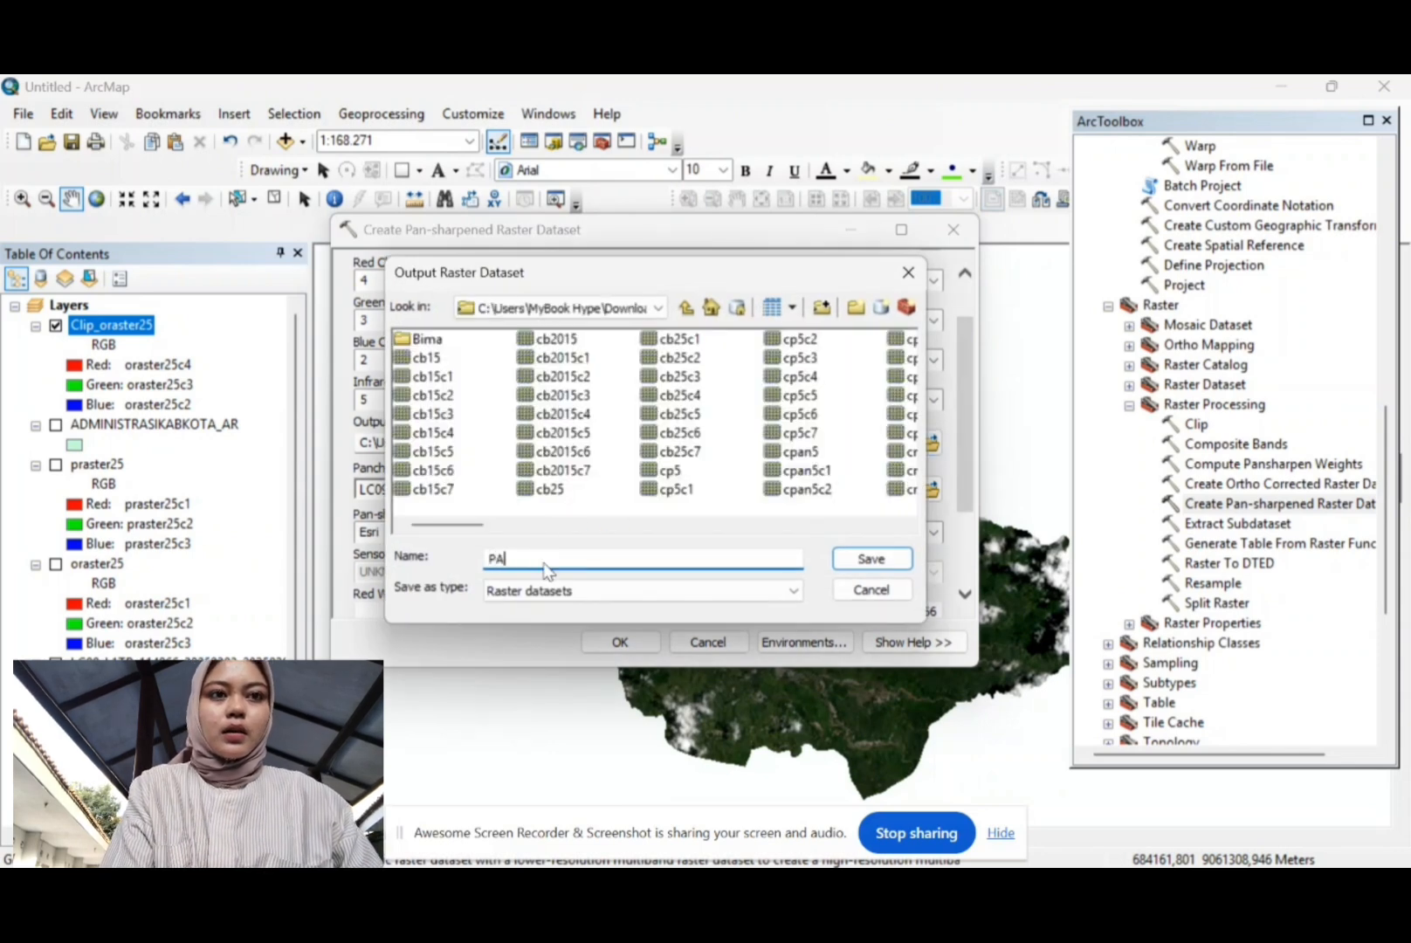
key("BackSpace")
key("BackSpace")
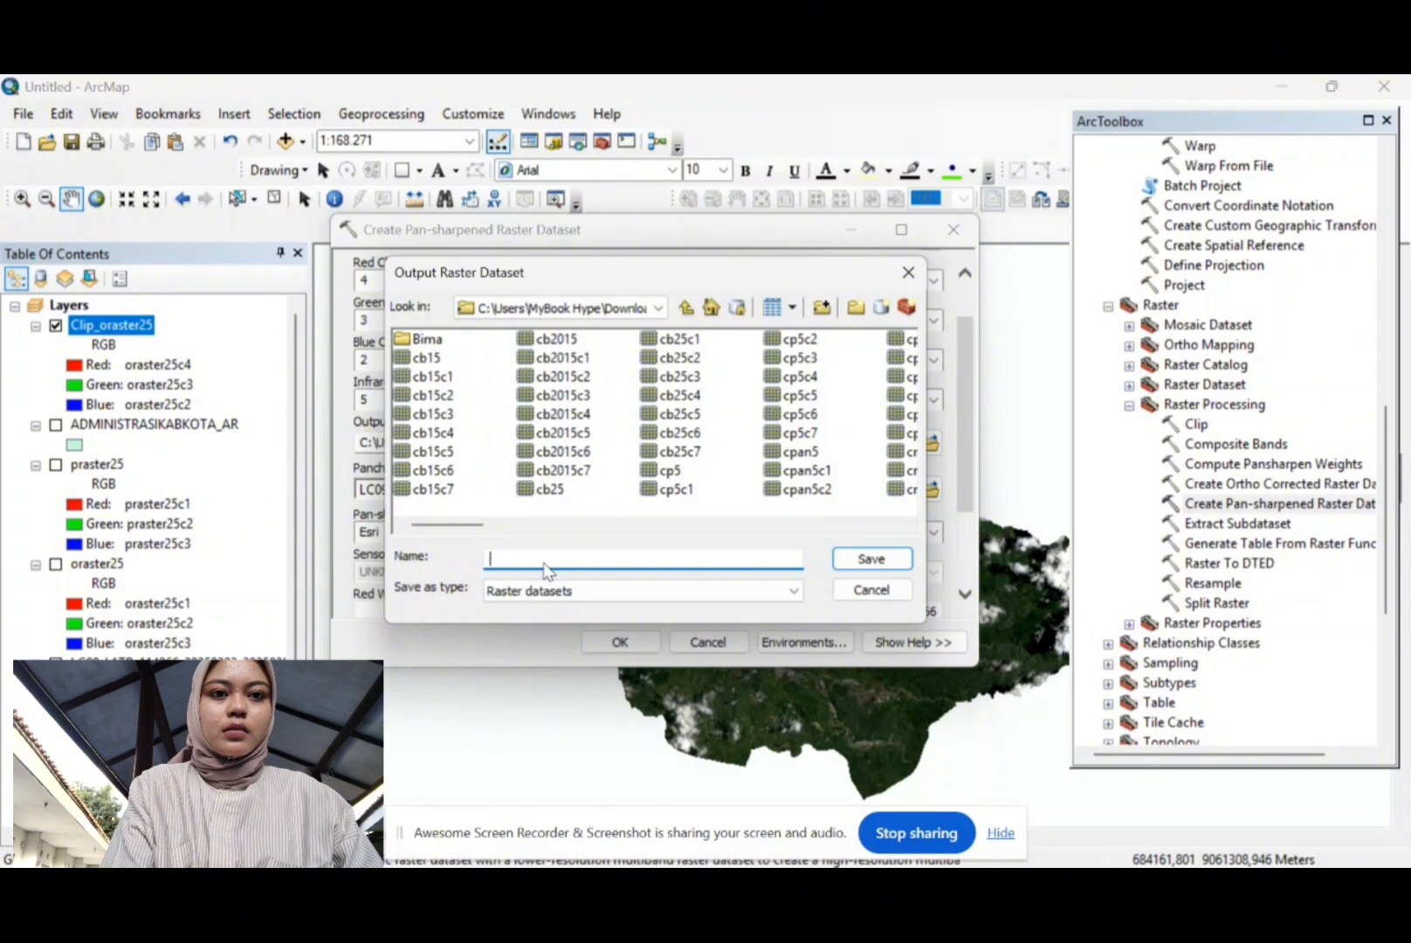
type("ansh25")
left_click(863, 558)
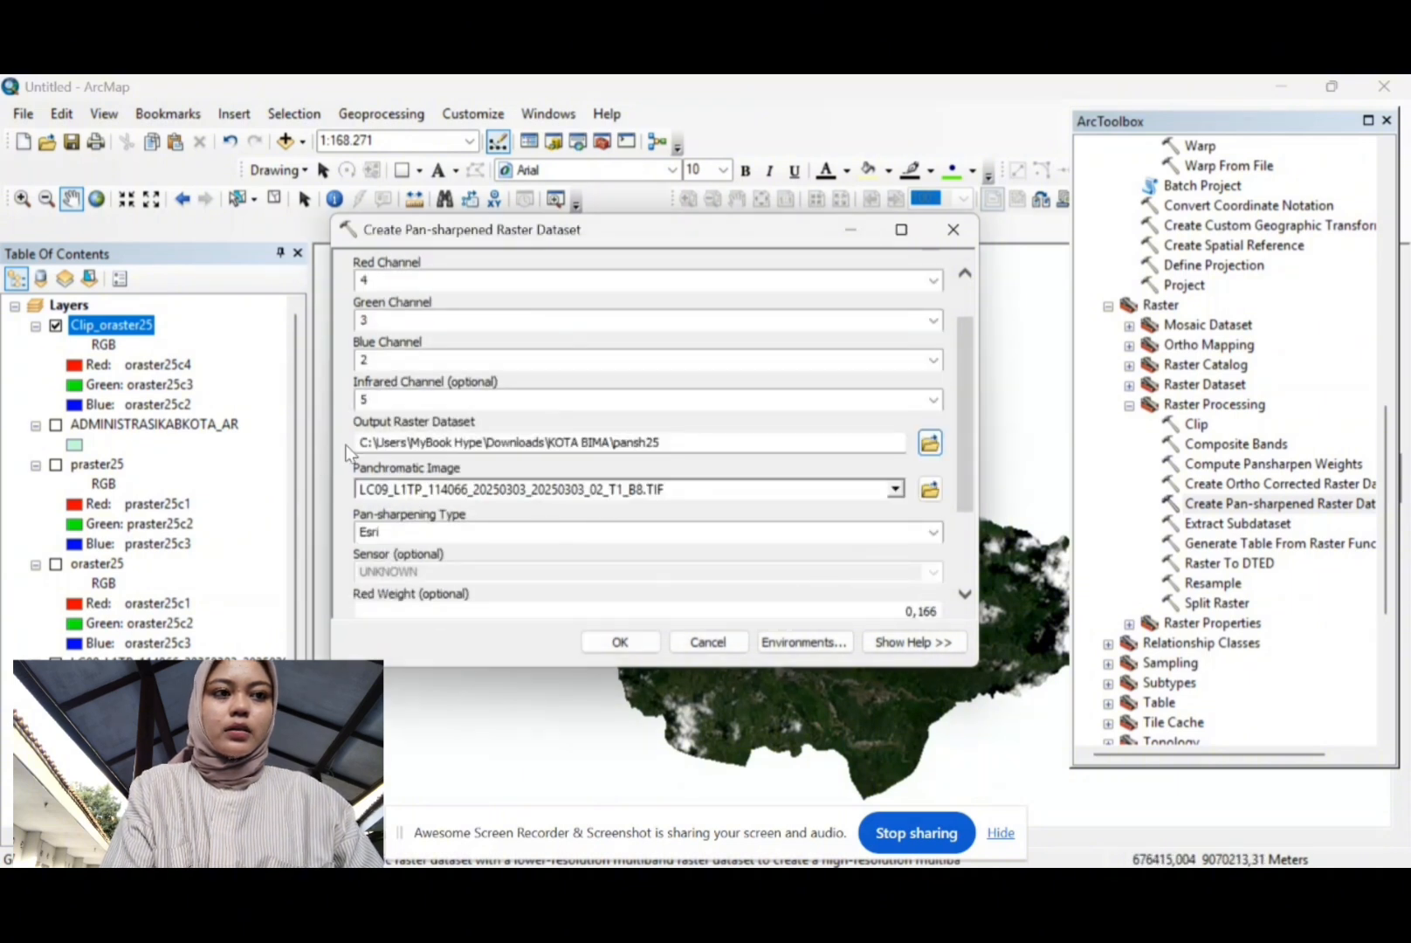
scroll(539, 488, "up", 1)
scroll(538, 486, "down", 2)
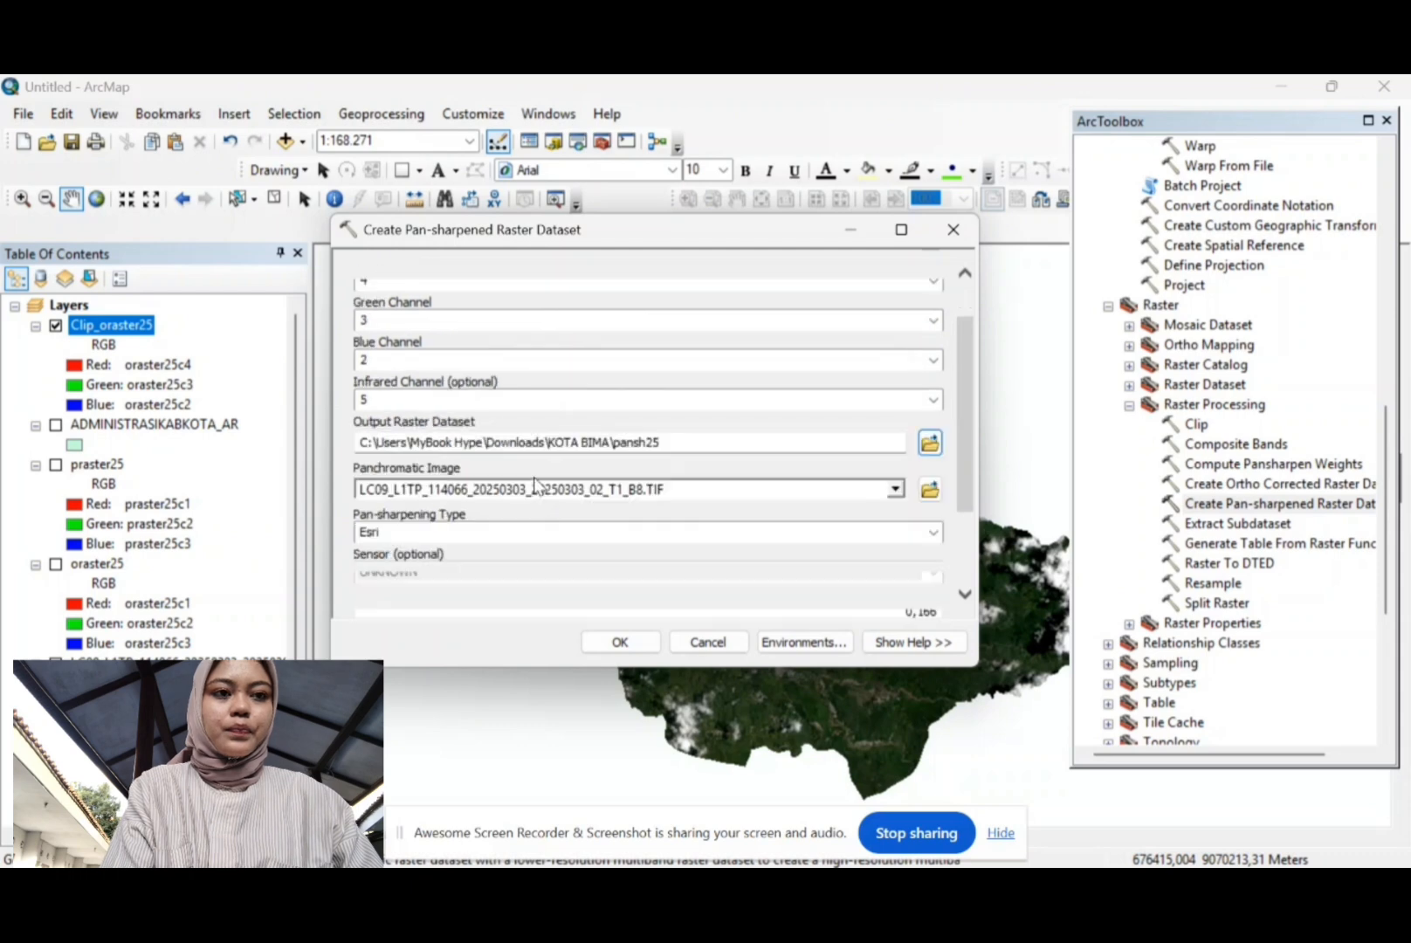
scroll(539, 485, "up", 2)
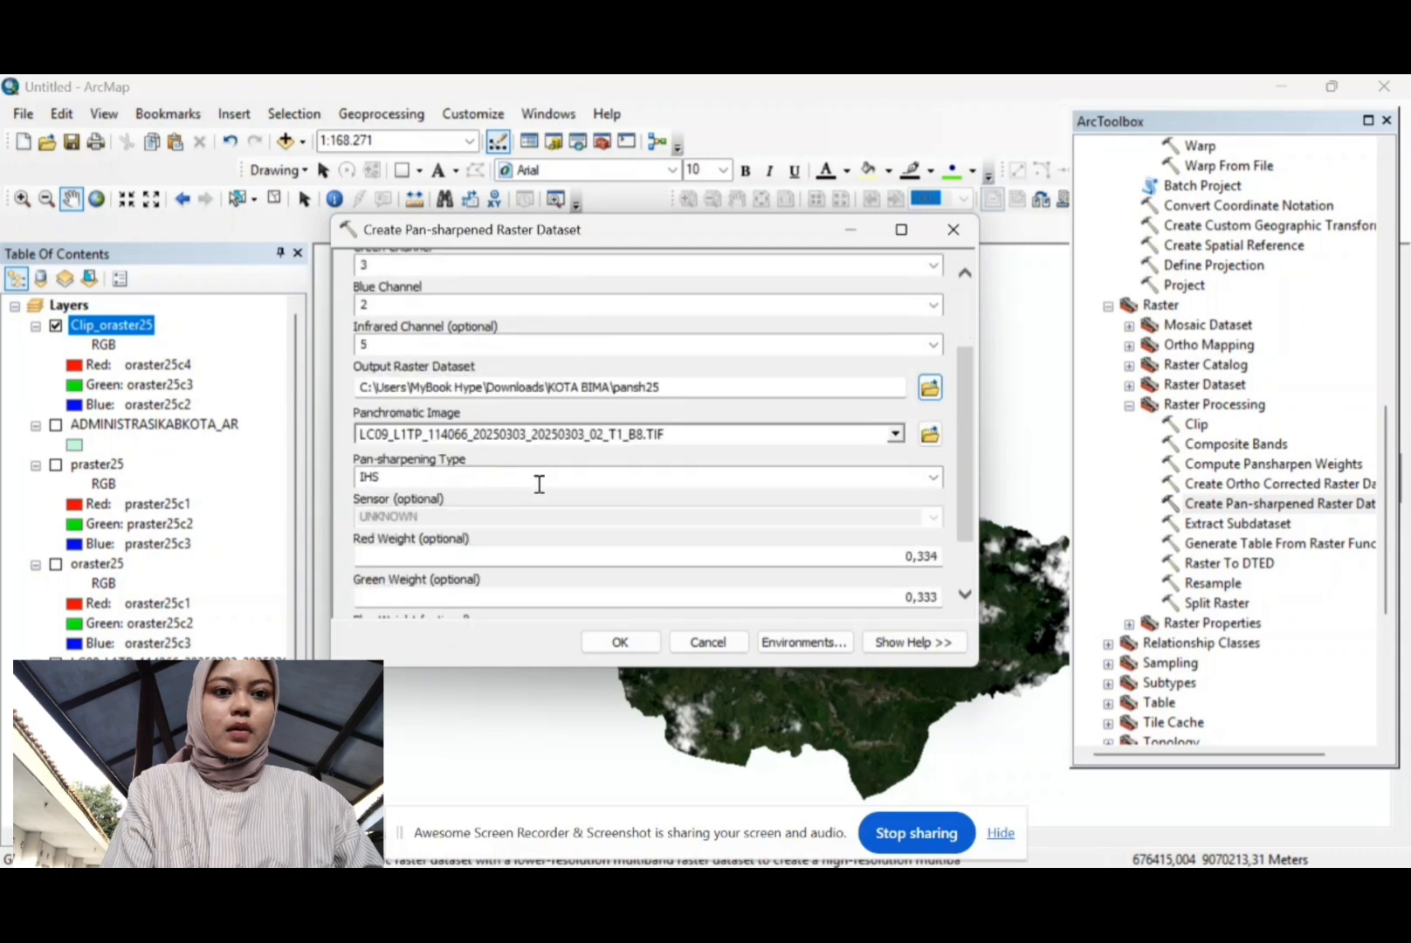
left_click(617, 638)
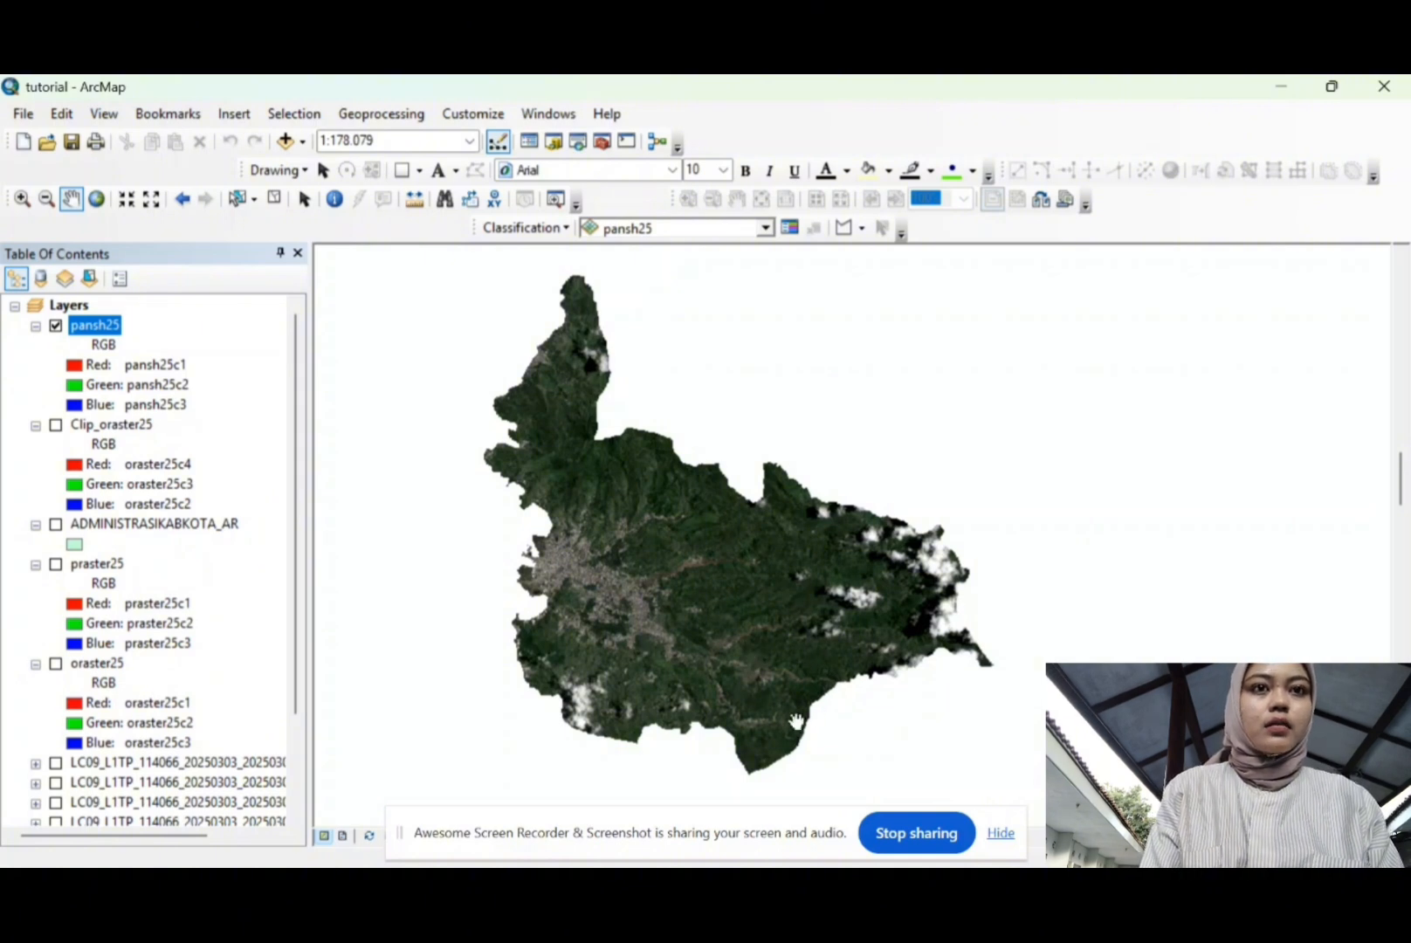
left_click(473, 115)
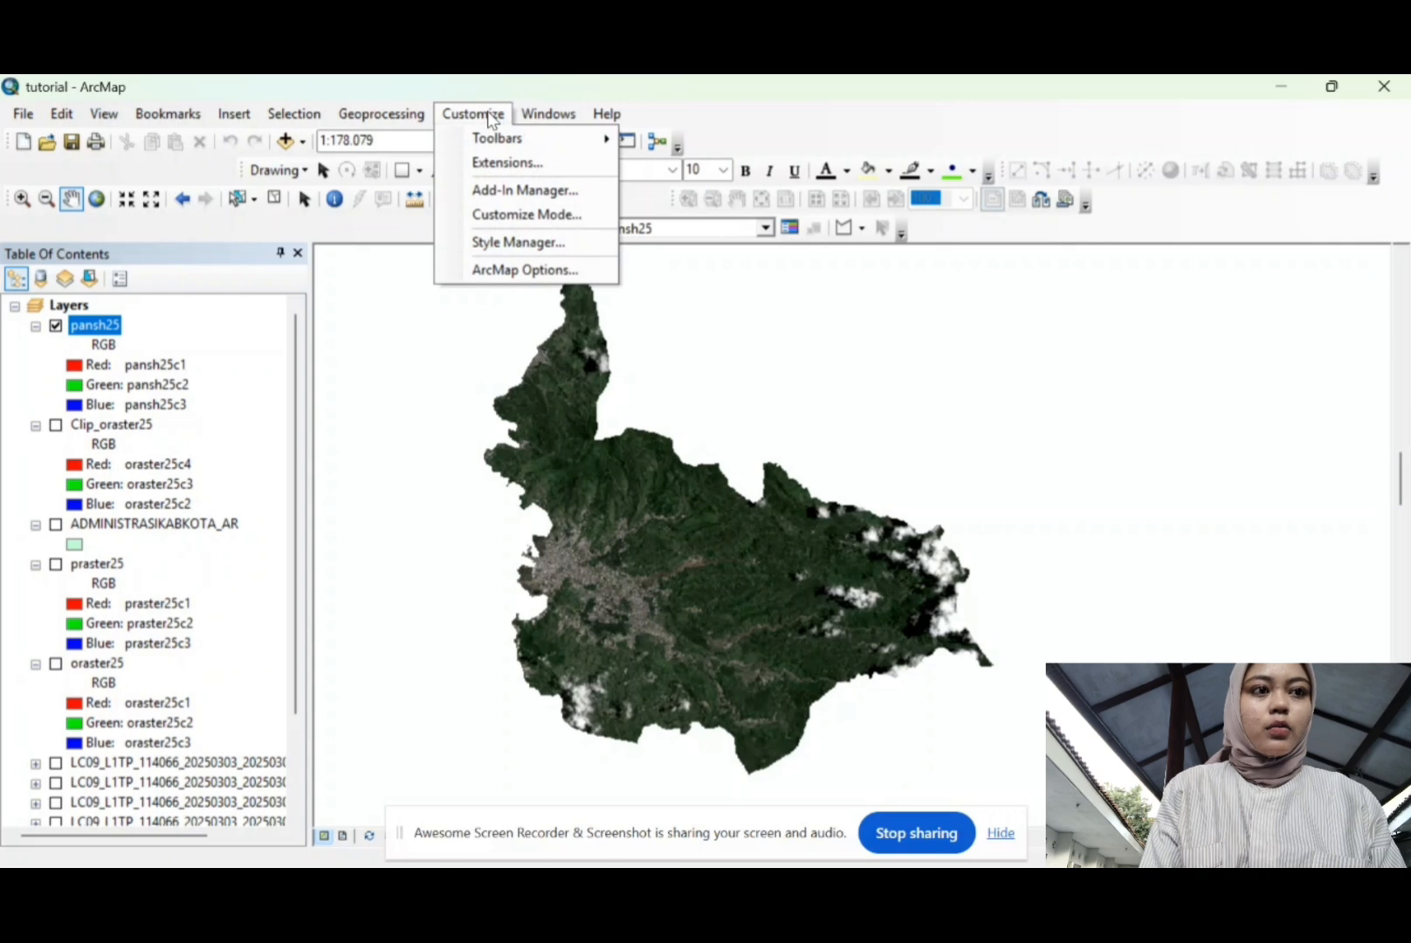
left_click(503, 161)
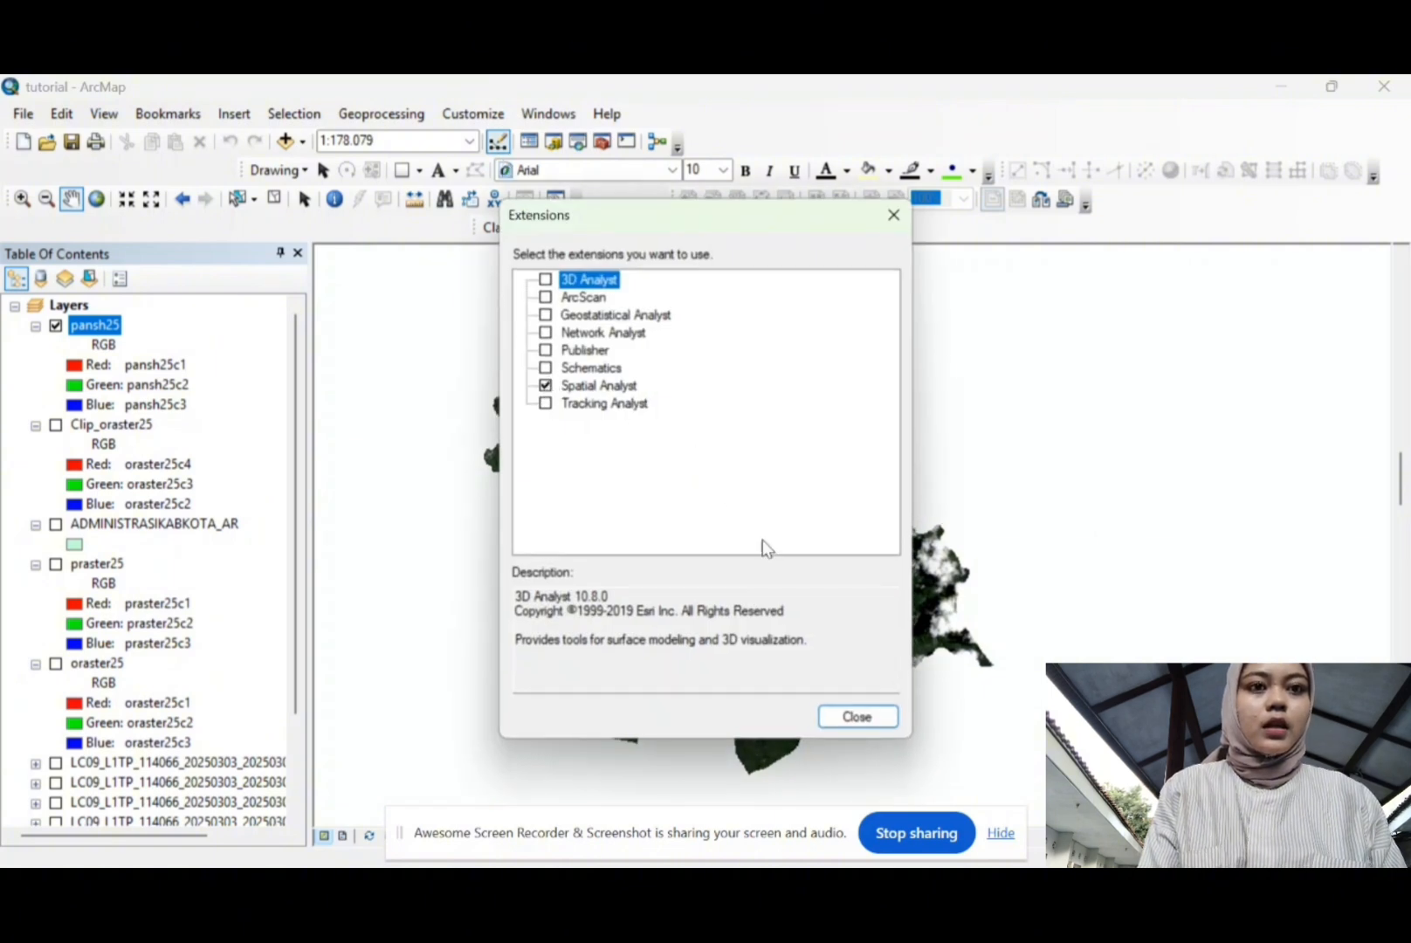
left_click(858, 717)
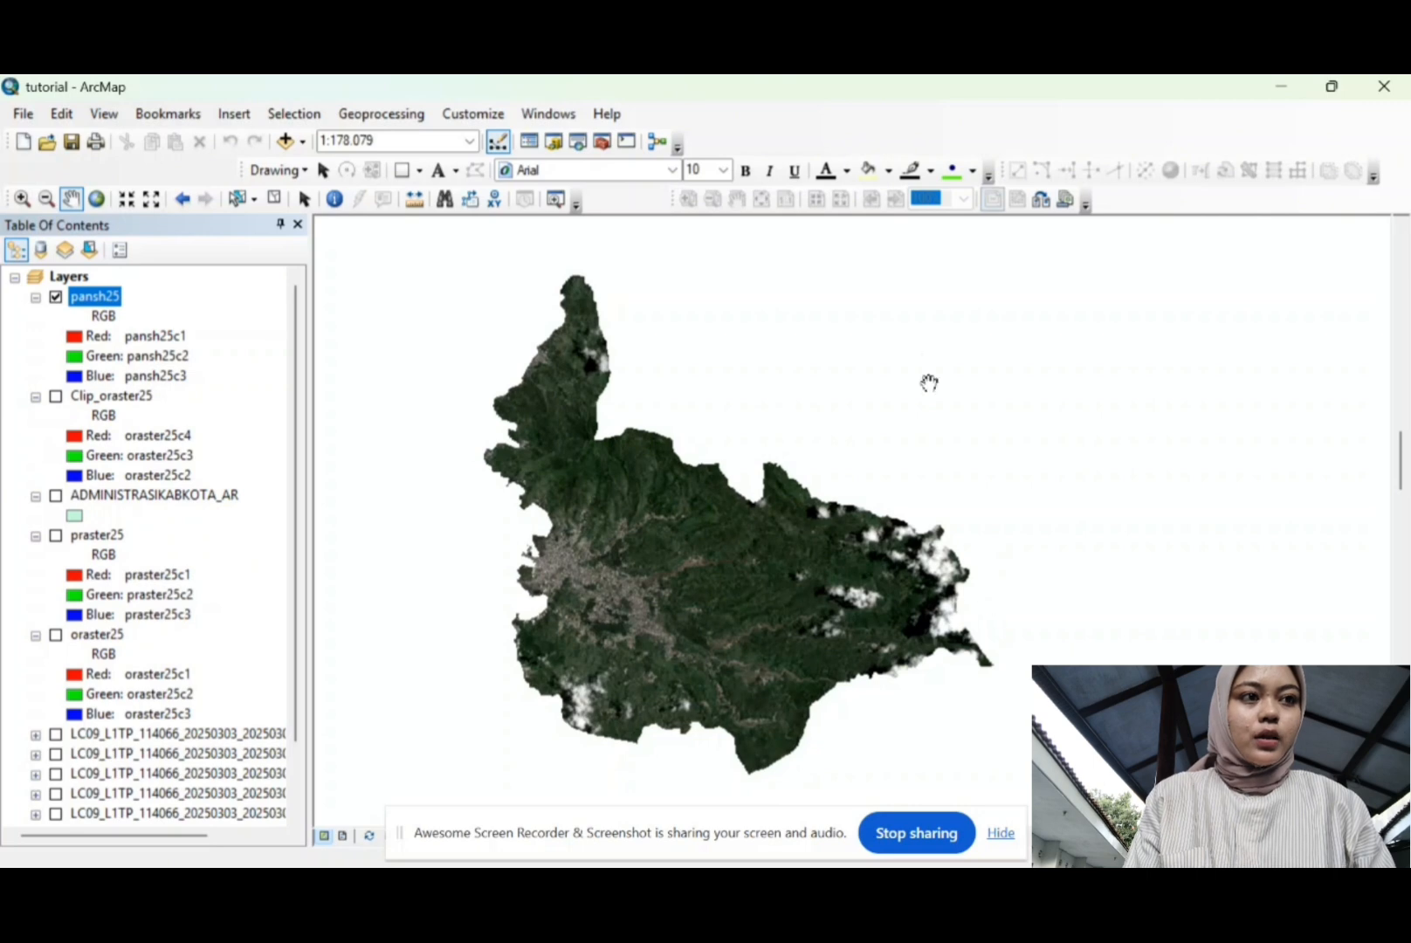
Step: Turn on the Image Classification toolbar and confirm it targets the pansh25 layer
right_click(716, 145)
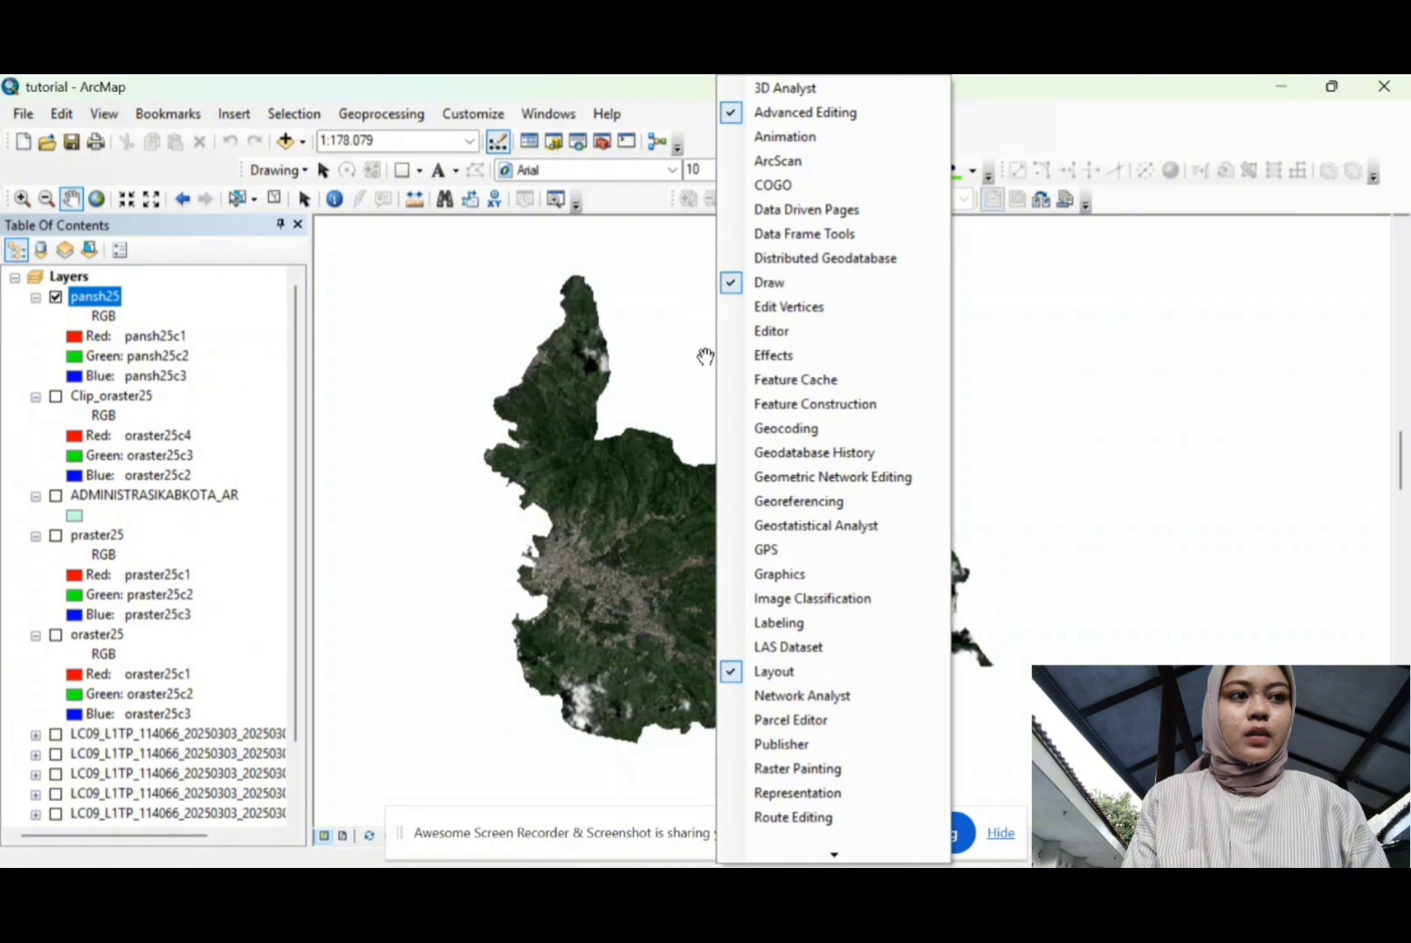
left_click(751, 599)
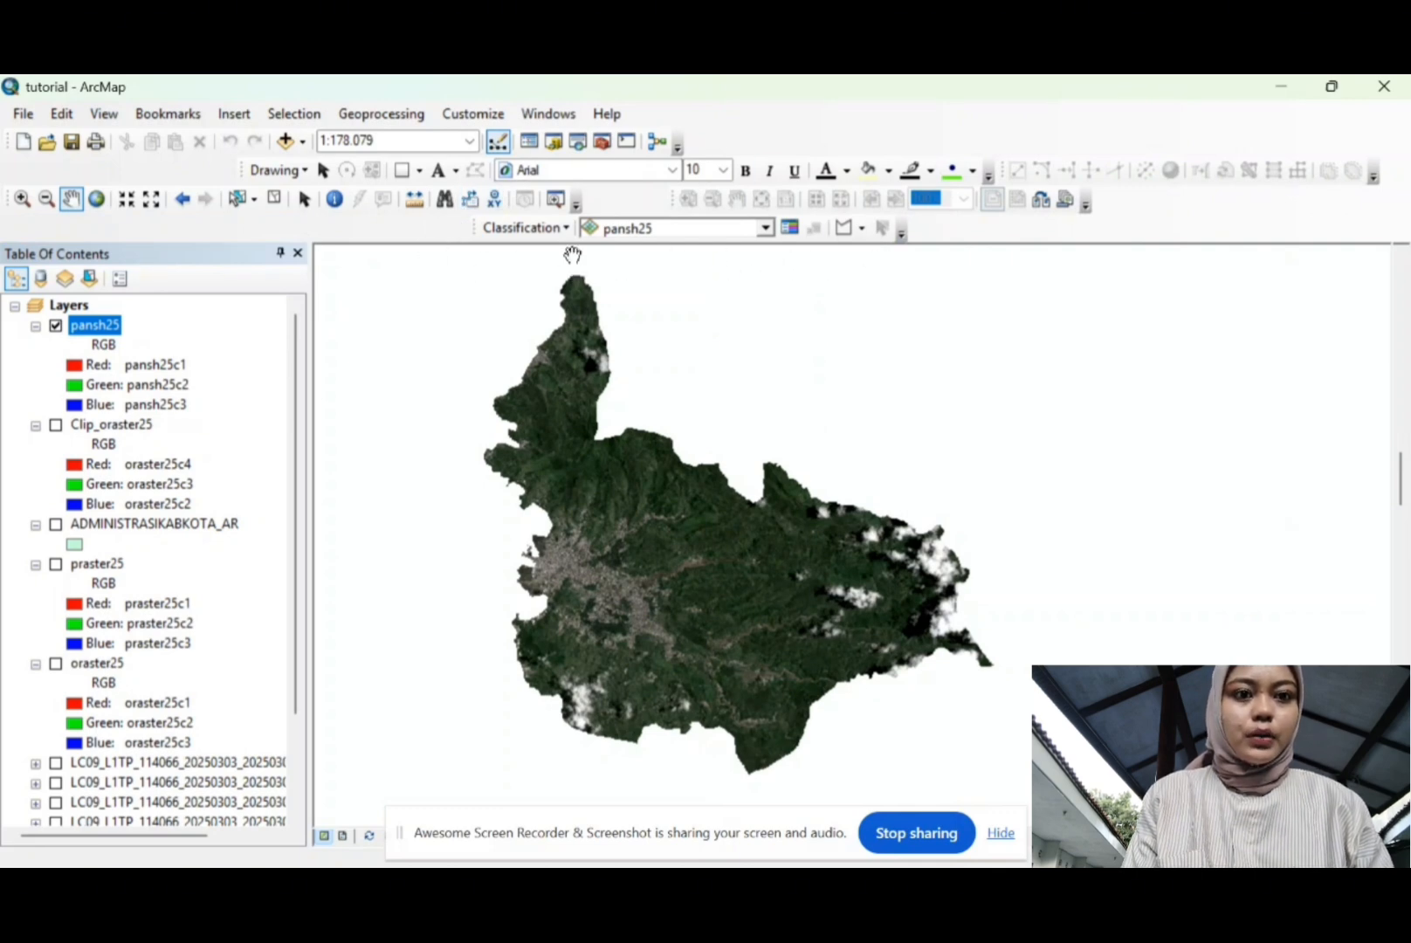
left_click(677, 228)
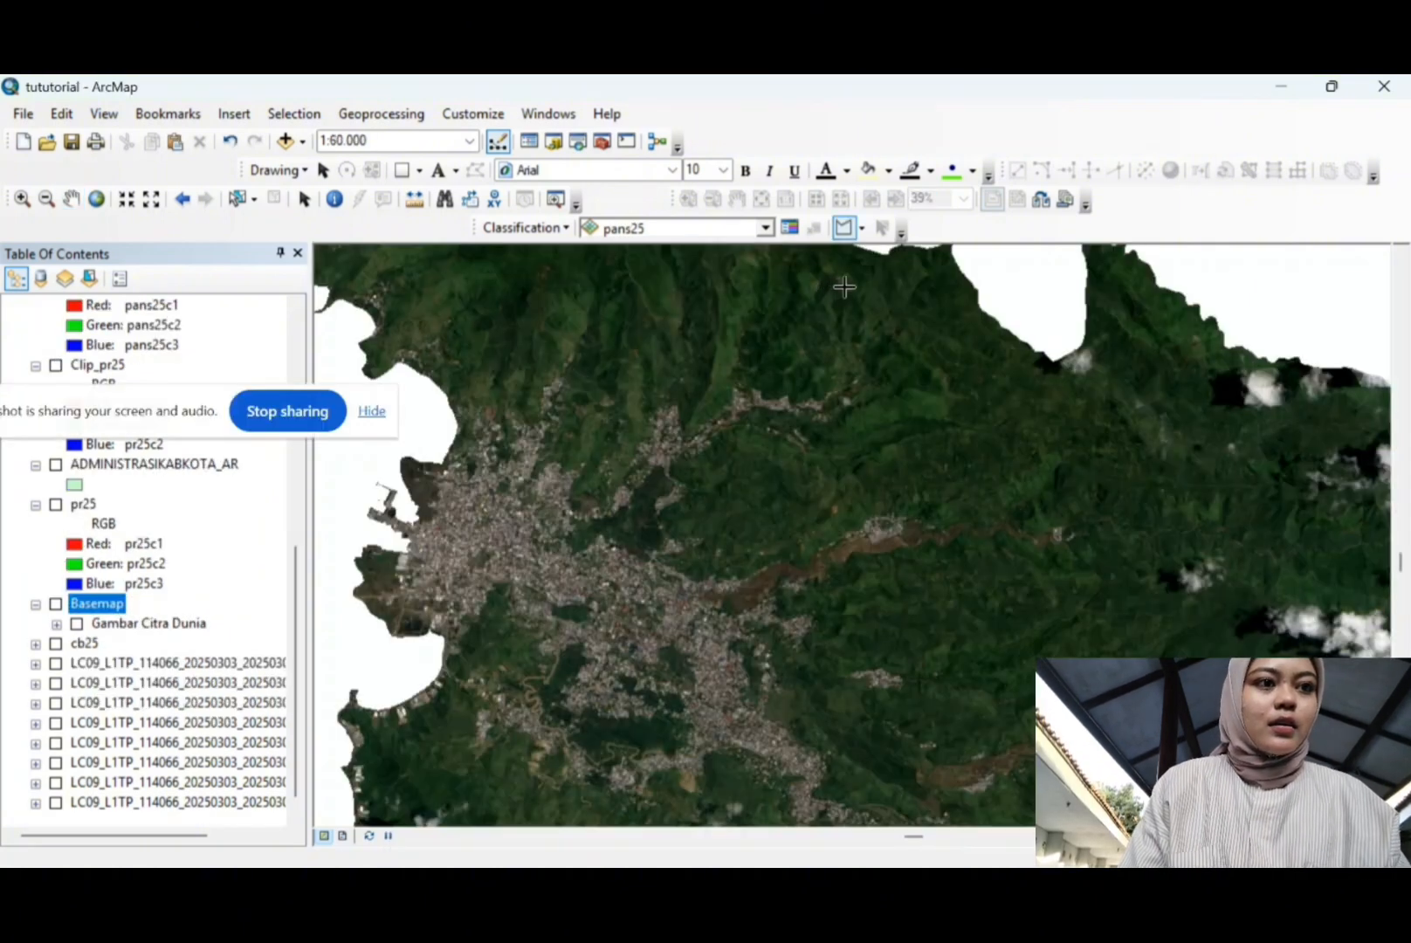
Step: Choose the training-sample polygon tool and place the first vertex over forest
left_click(843, 227)
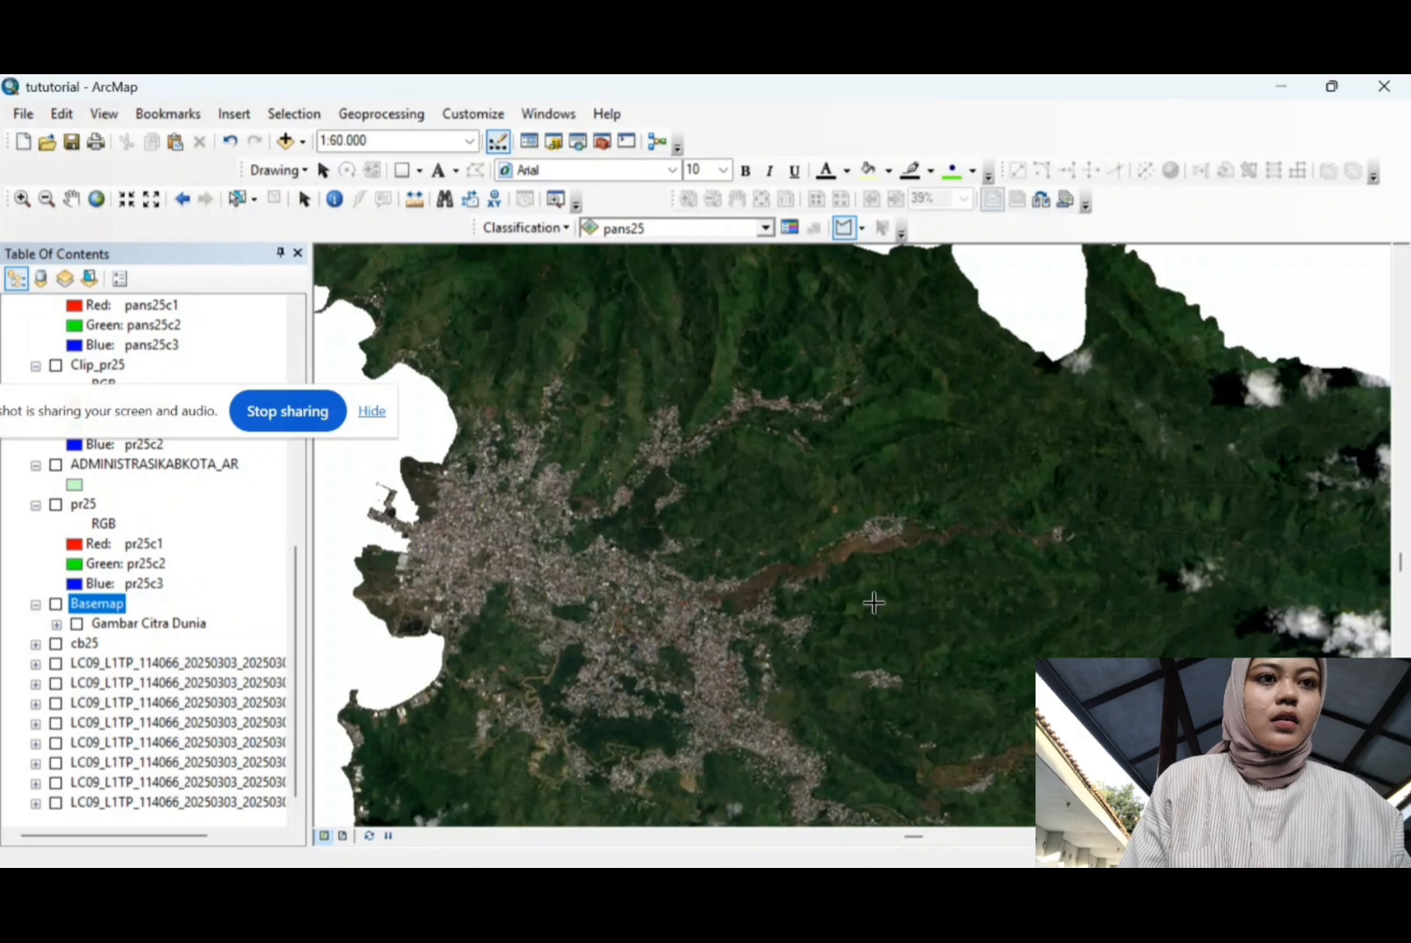
left_click(736, 473)
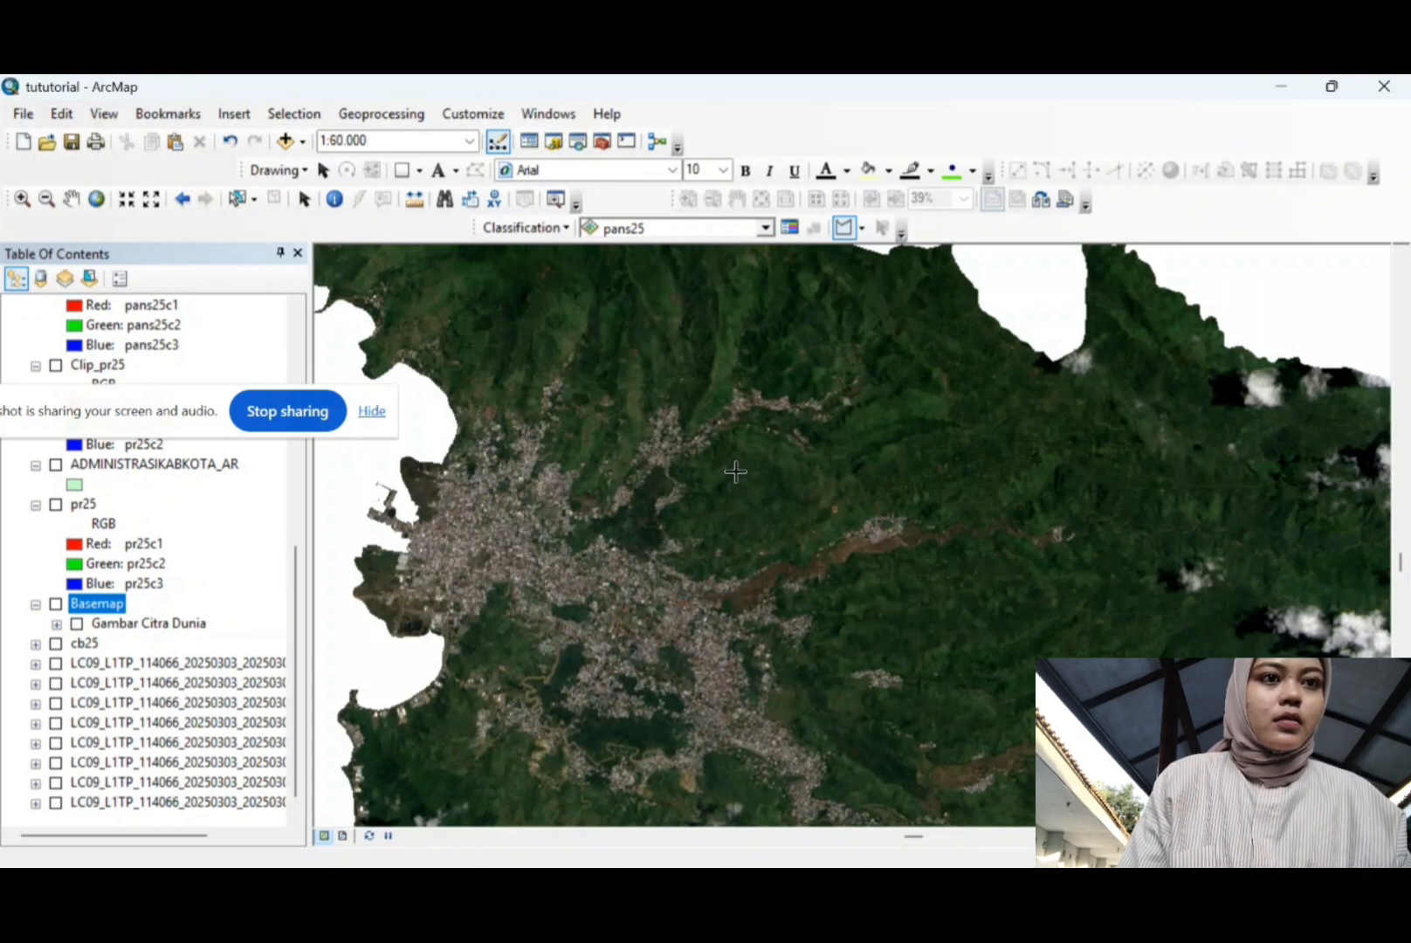
Step: Complete the first forest training polygon and draw two more over forested land
left_click(736, 524)
left_click(784, 525)
double_click(790, 464)
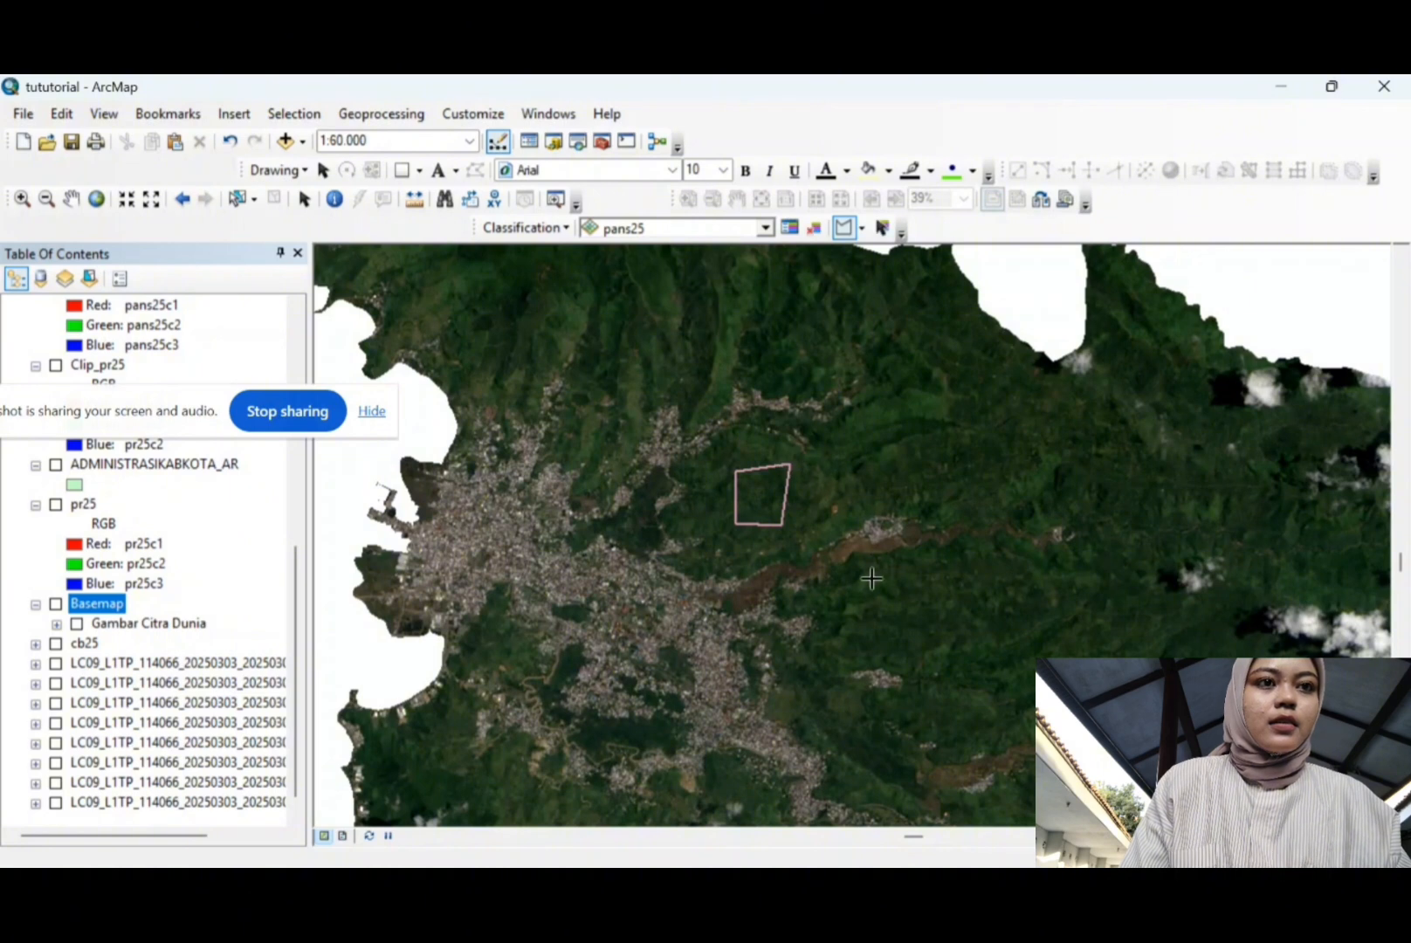
left_click(874, 648)
left_click(911, 645)
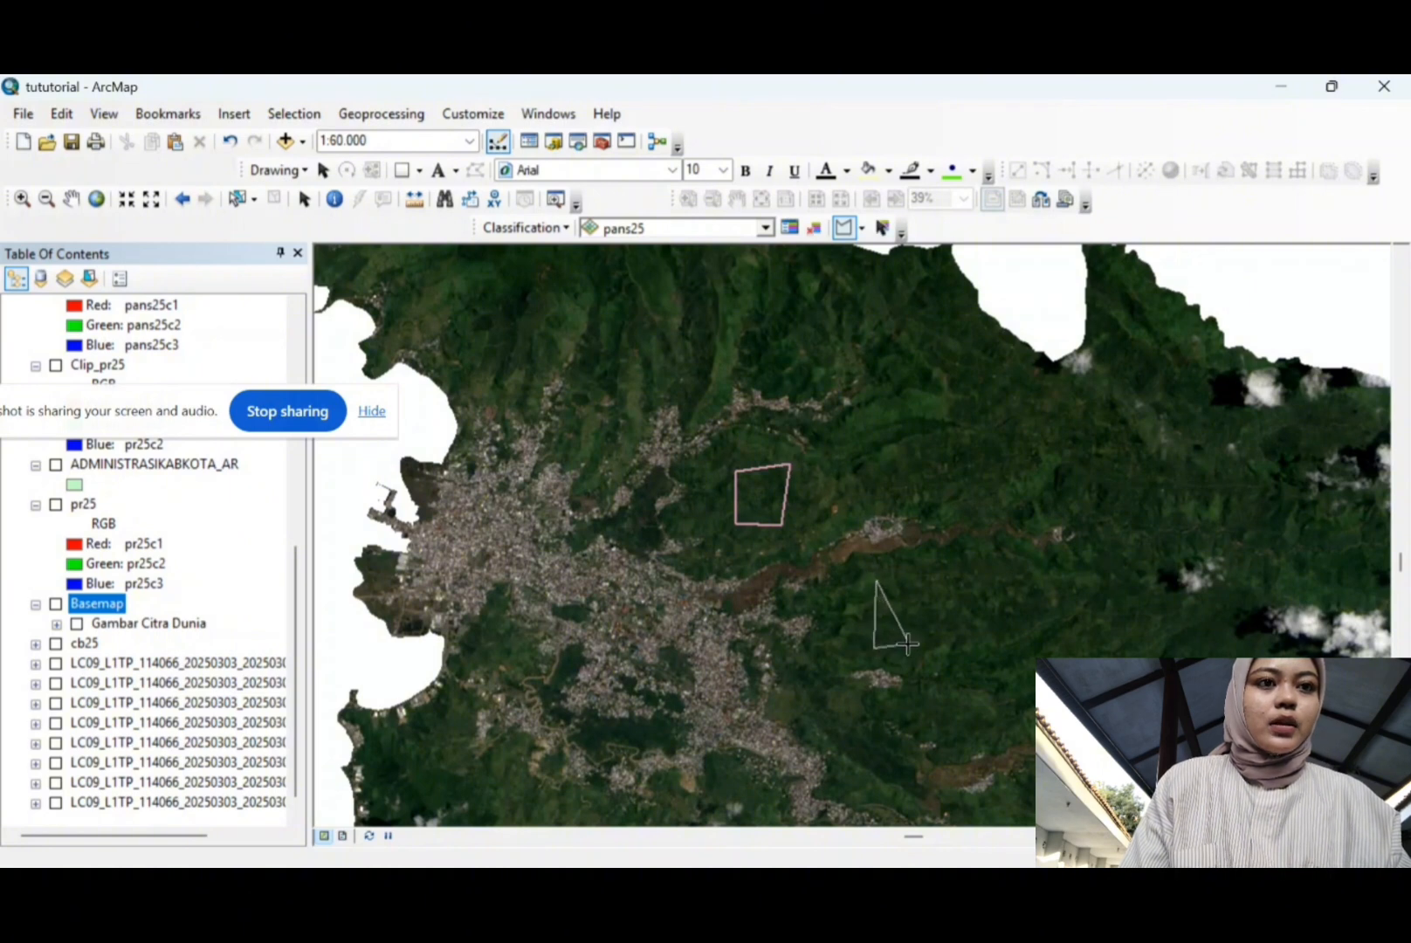
double_click(924, 579)
left_click(937, 416)
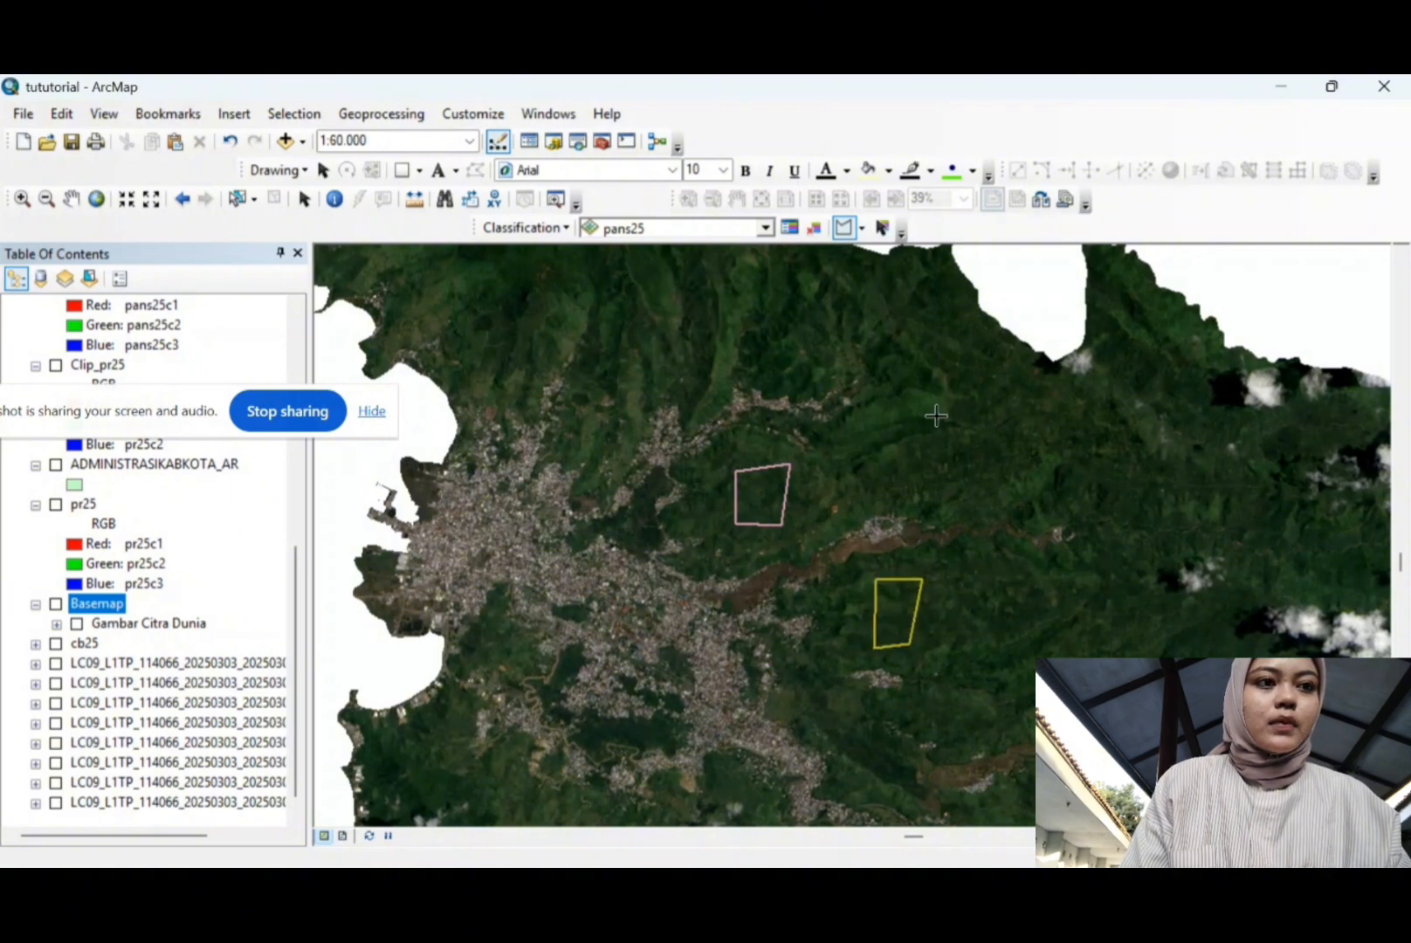
left_click(940, 465)
left_click(970, 454)
double_click(971, 406)
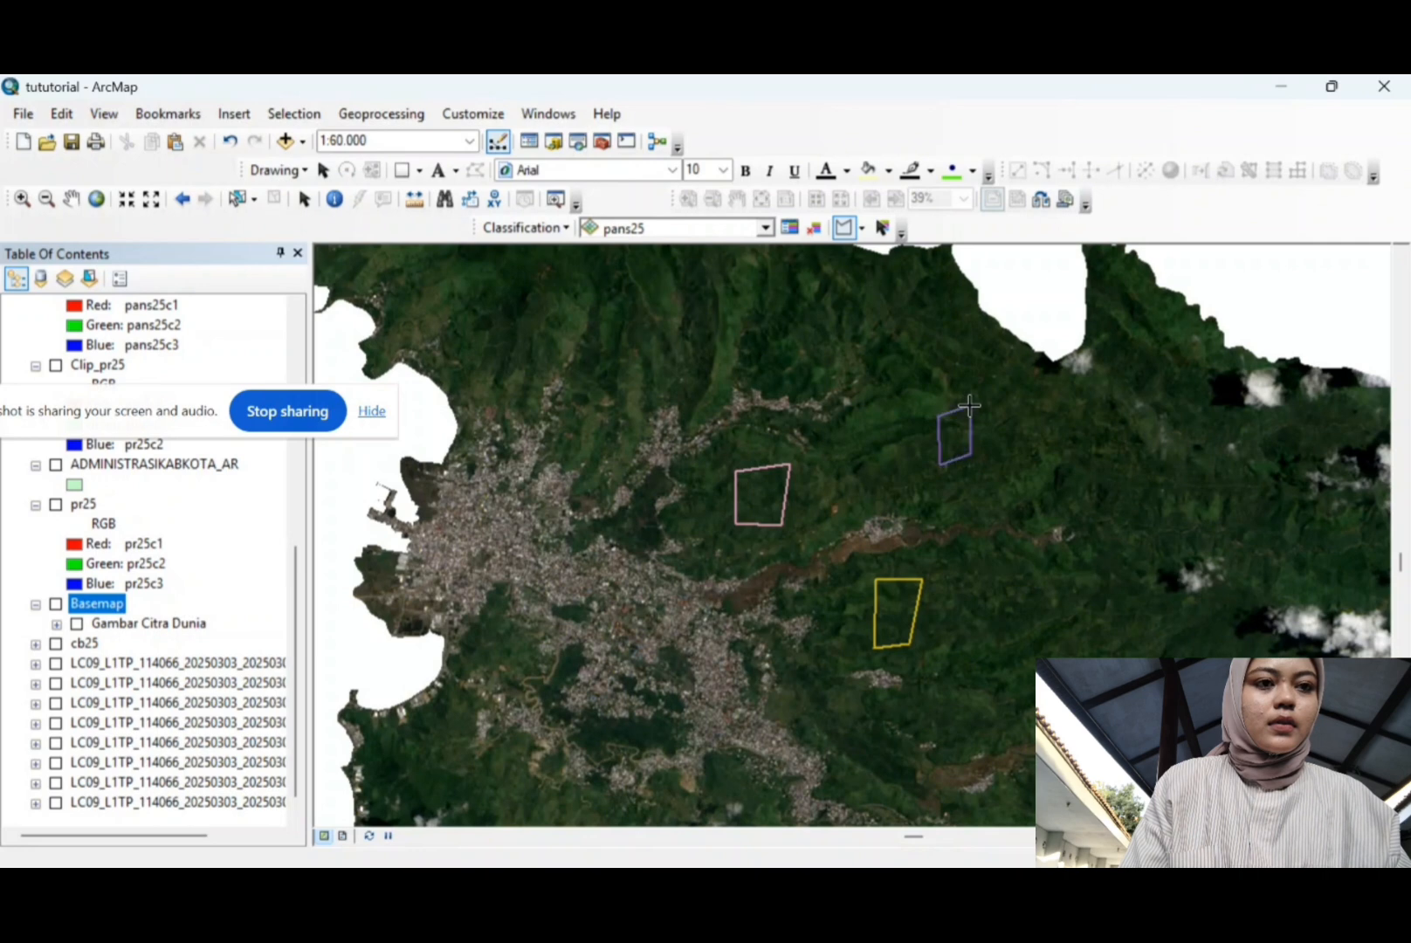
Step: In the Training Sample Manager, select the Class 1, 2 and 3 rows
left_click(788, 229)
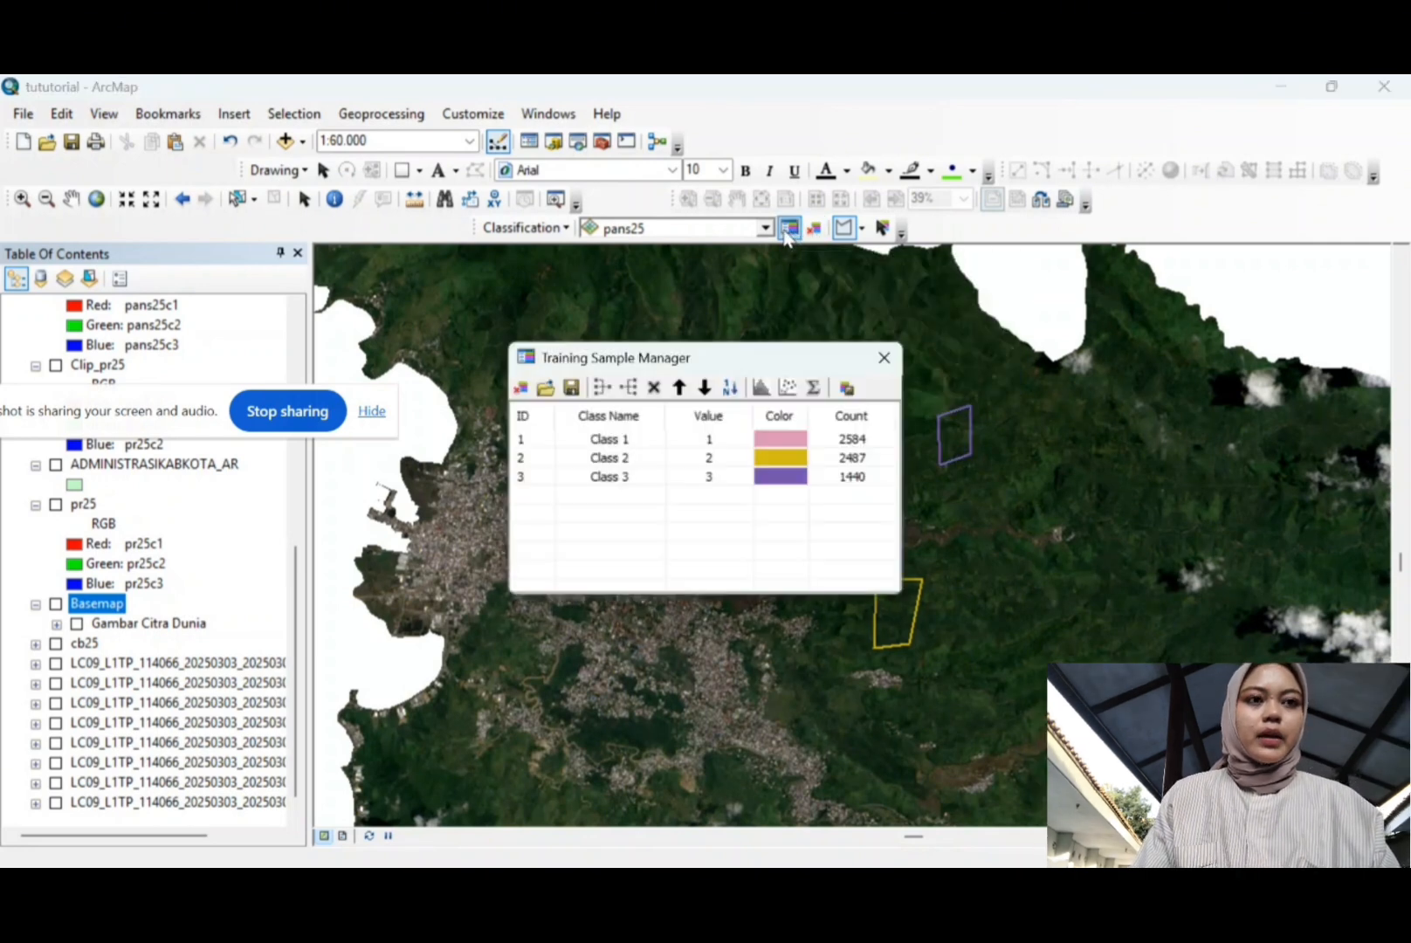
left_click(541, 441)
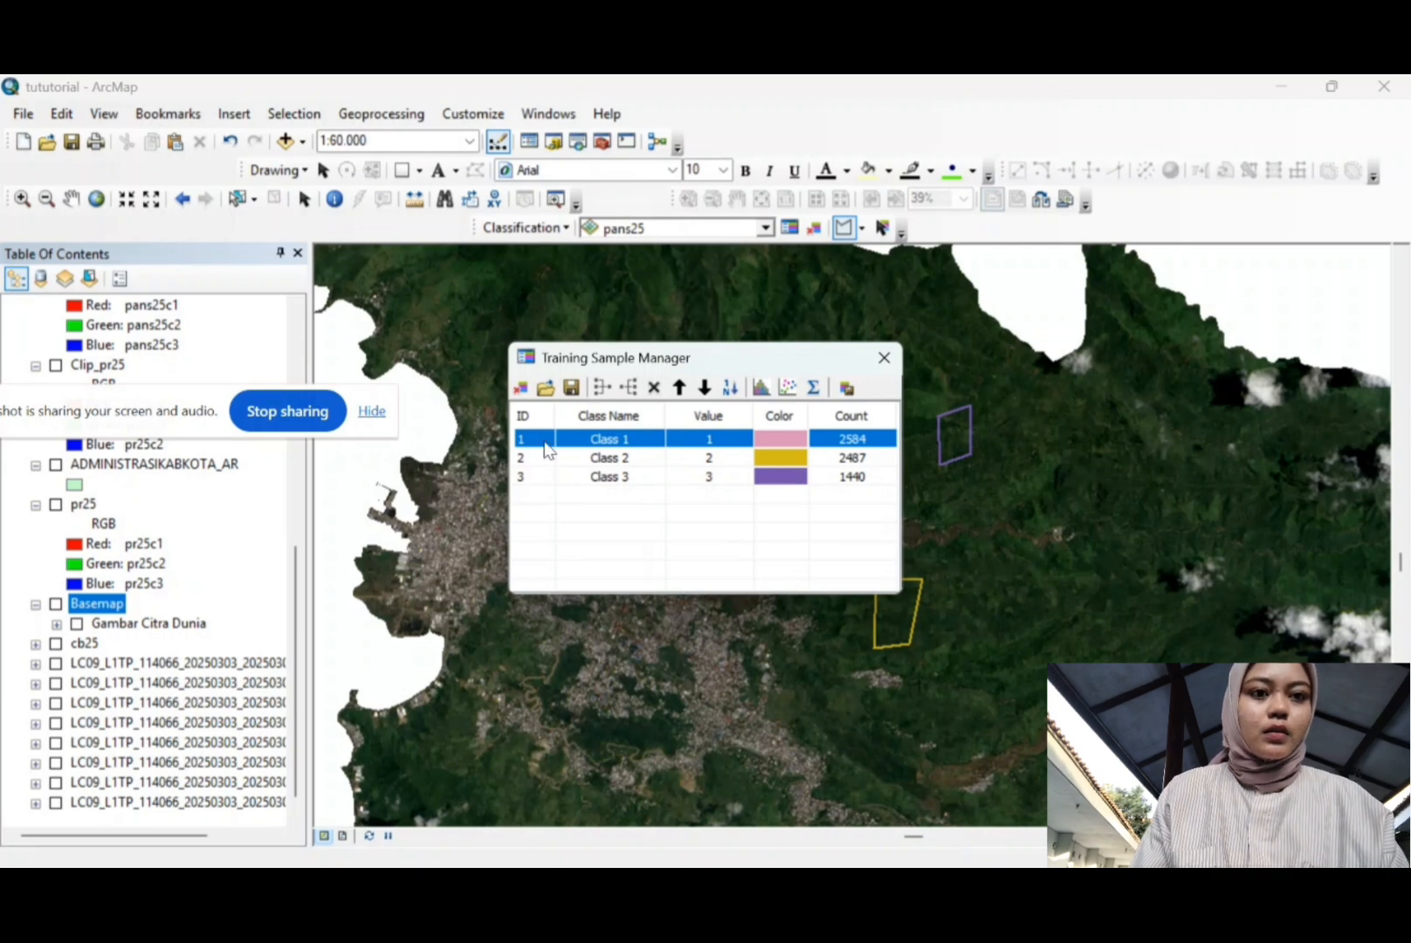
left_click(543, 478, "shift")
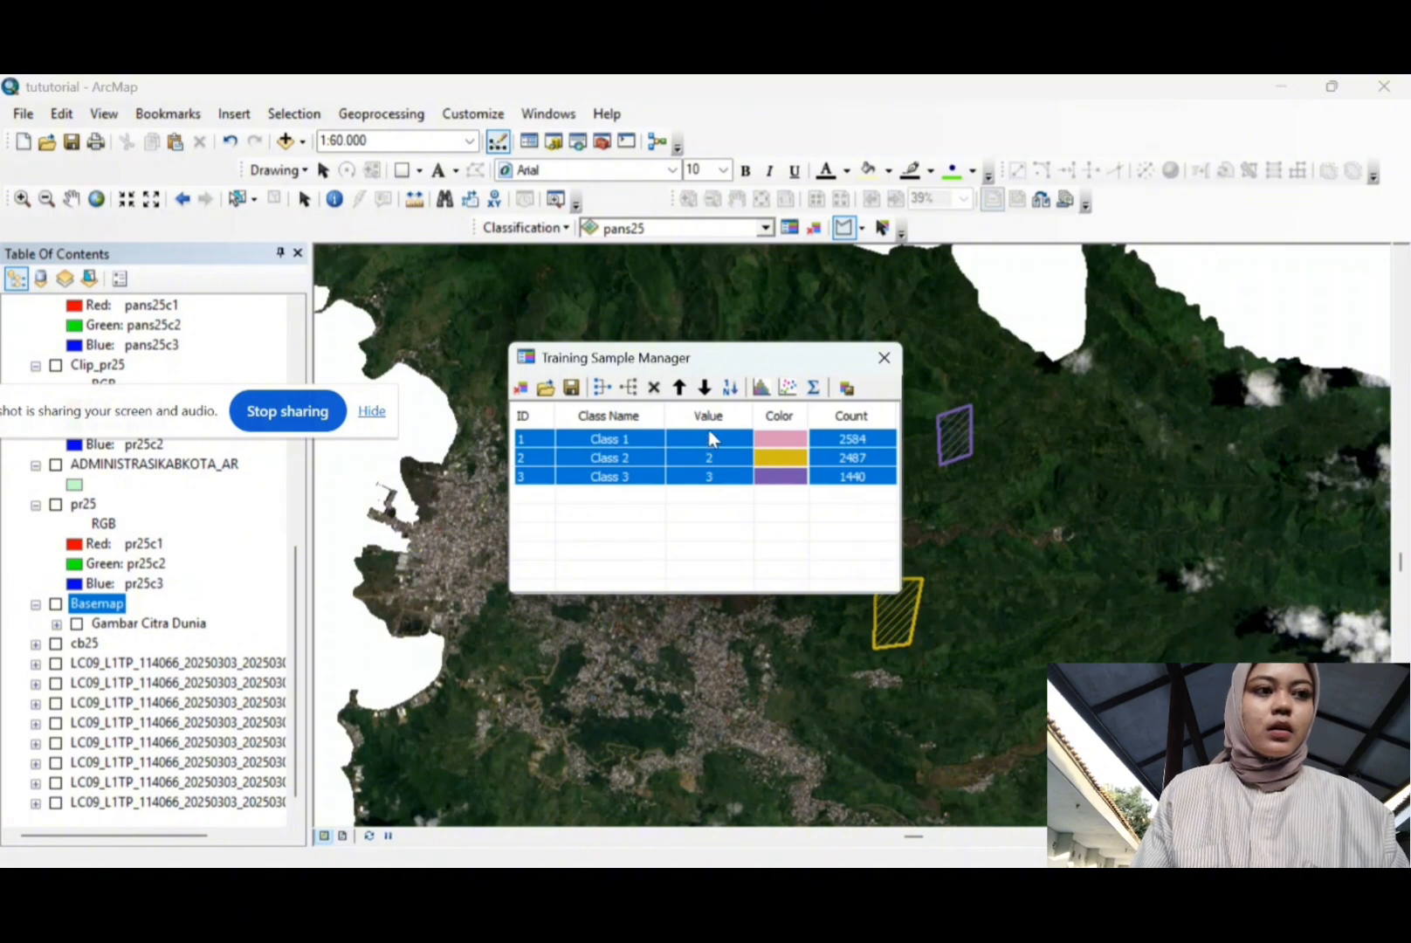
Step: Merge the three forest samples into one class named Hutan, coloured dark green
left_click(602, 388)
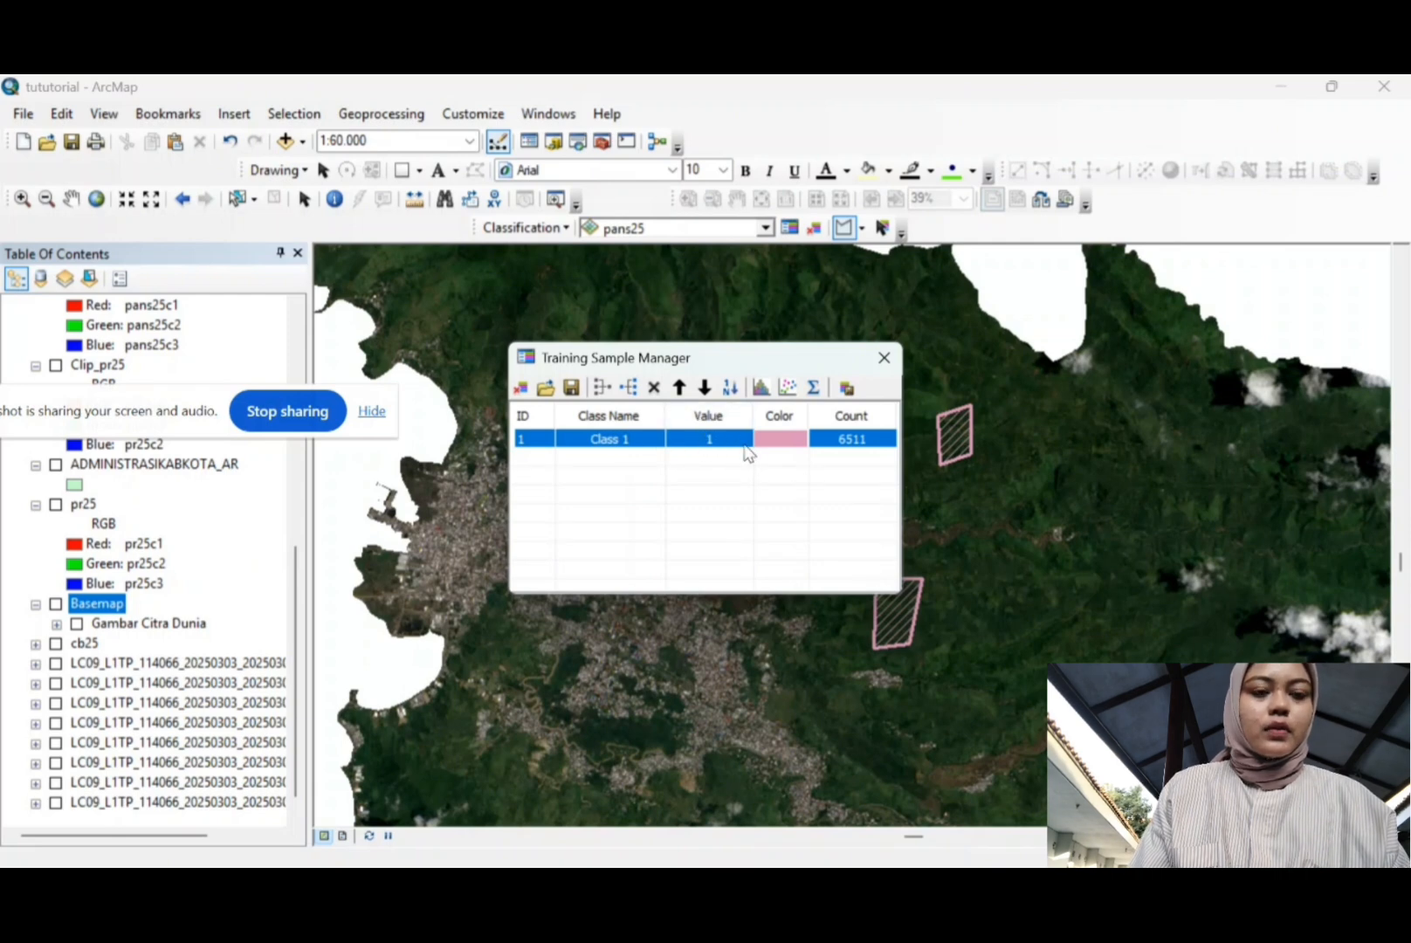
left_click(617, 441)
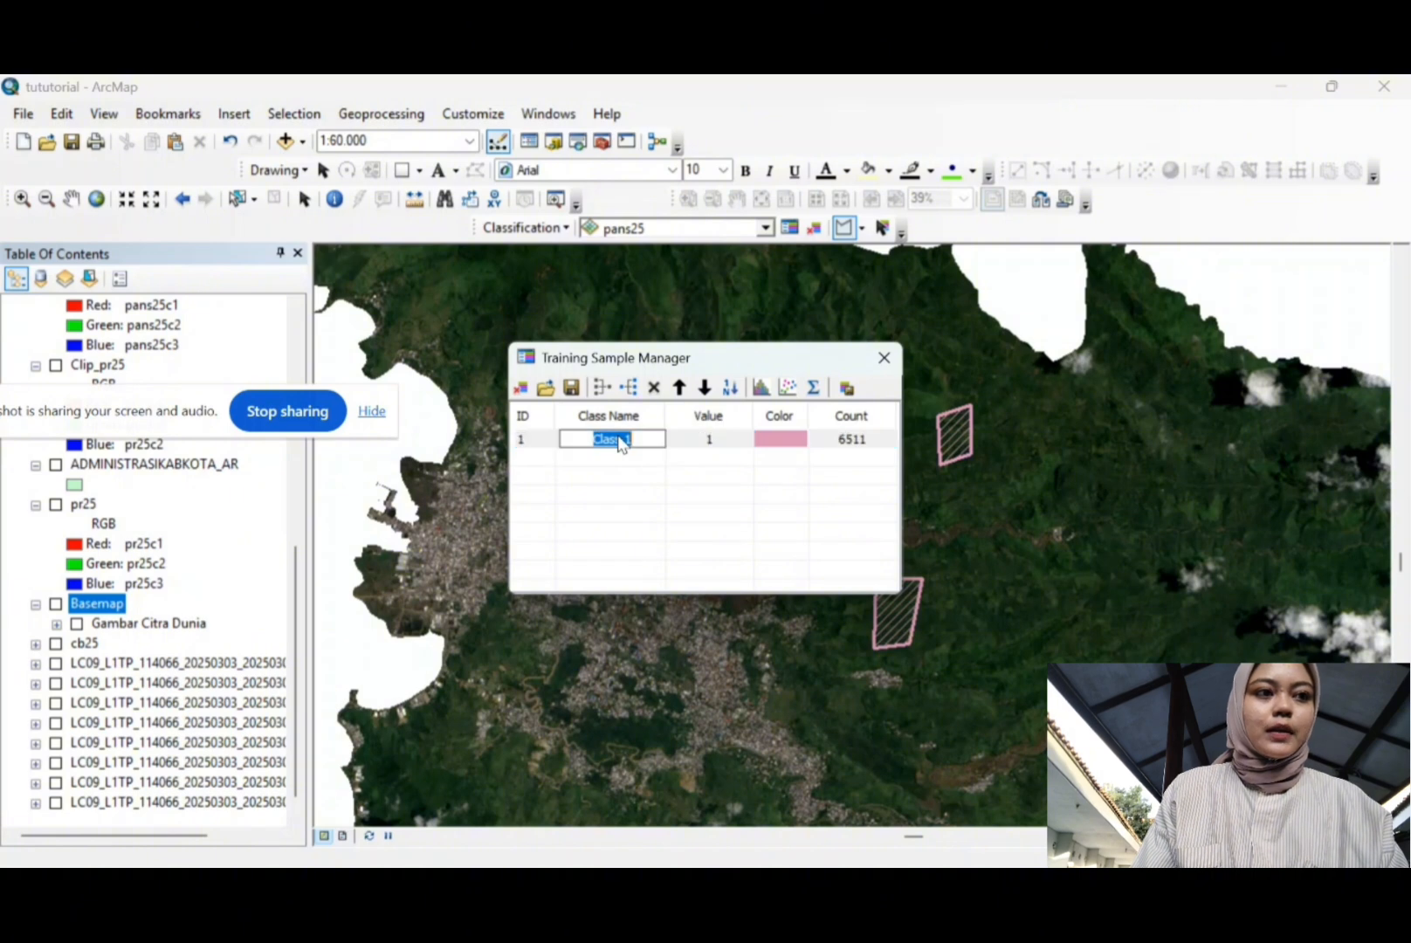
left_click(617, 439)
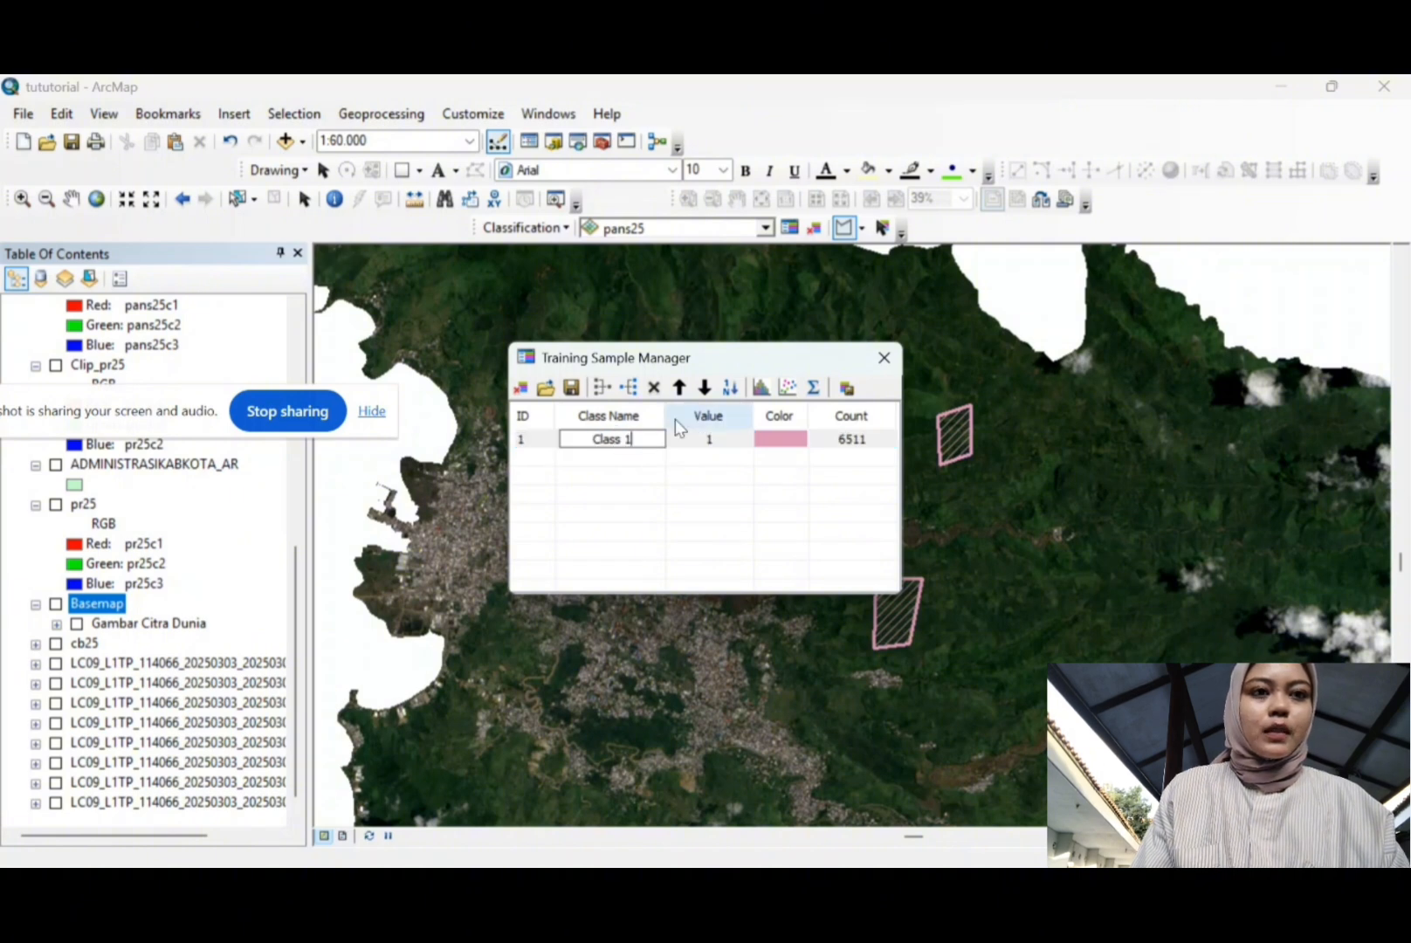
key("BackSpace")
key("BackSpace")
key("BackSpace")
key("BackSpace")
key("BackSpace")
key("BackSpace")
key("BackSpace")
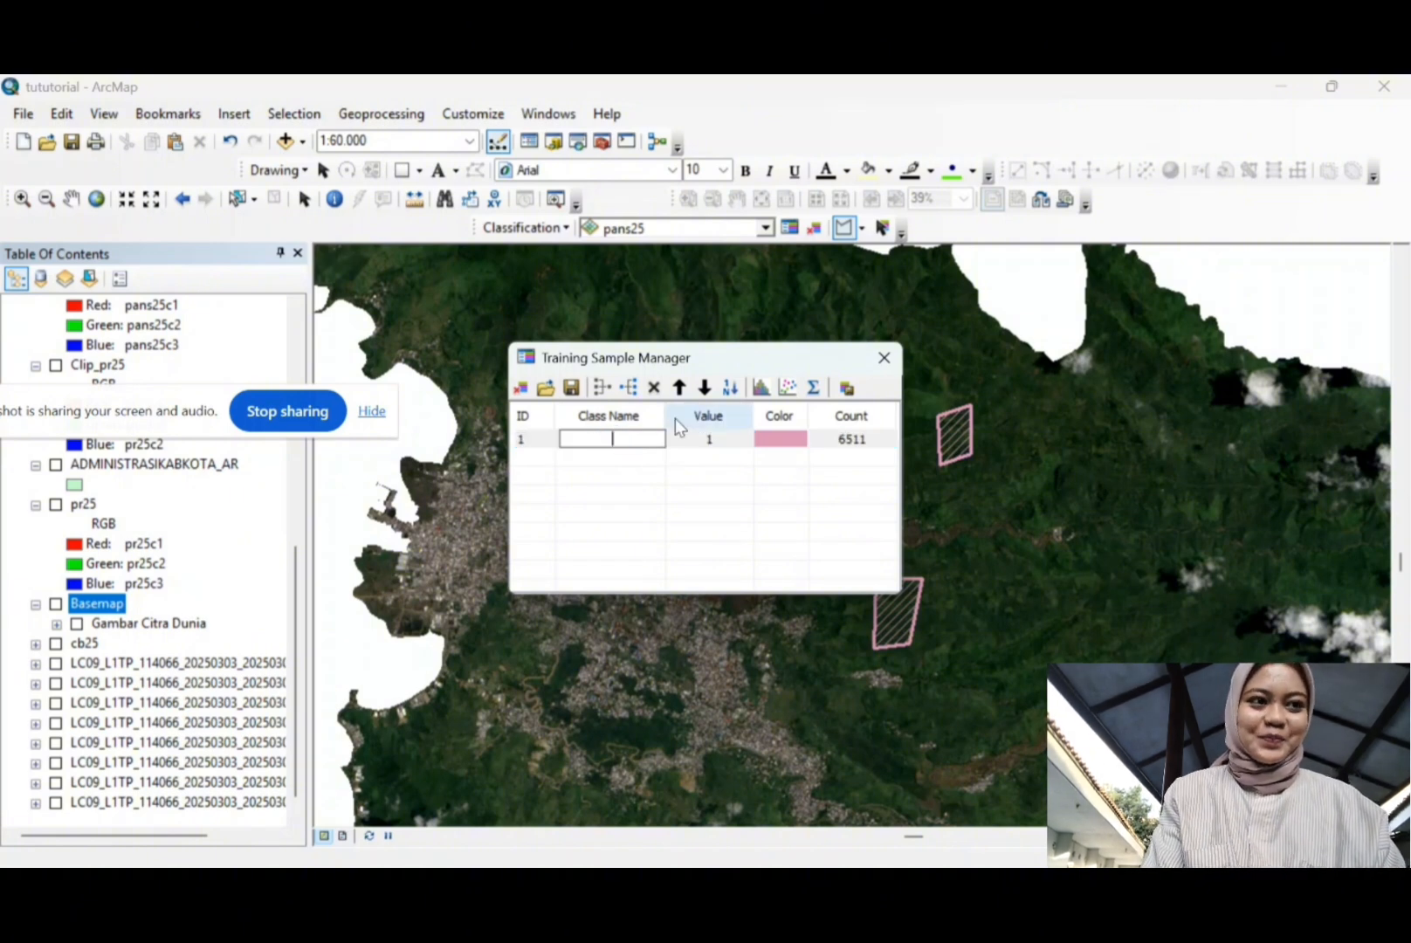
type("H")
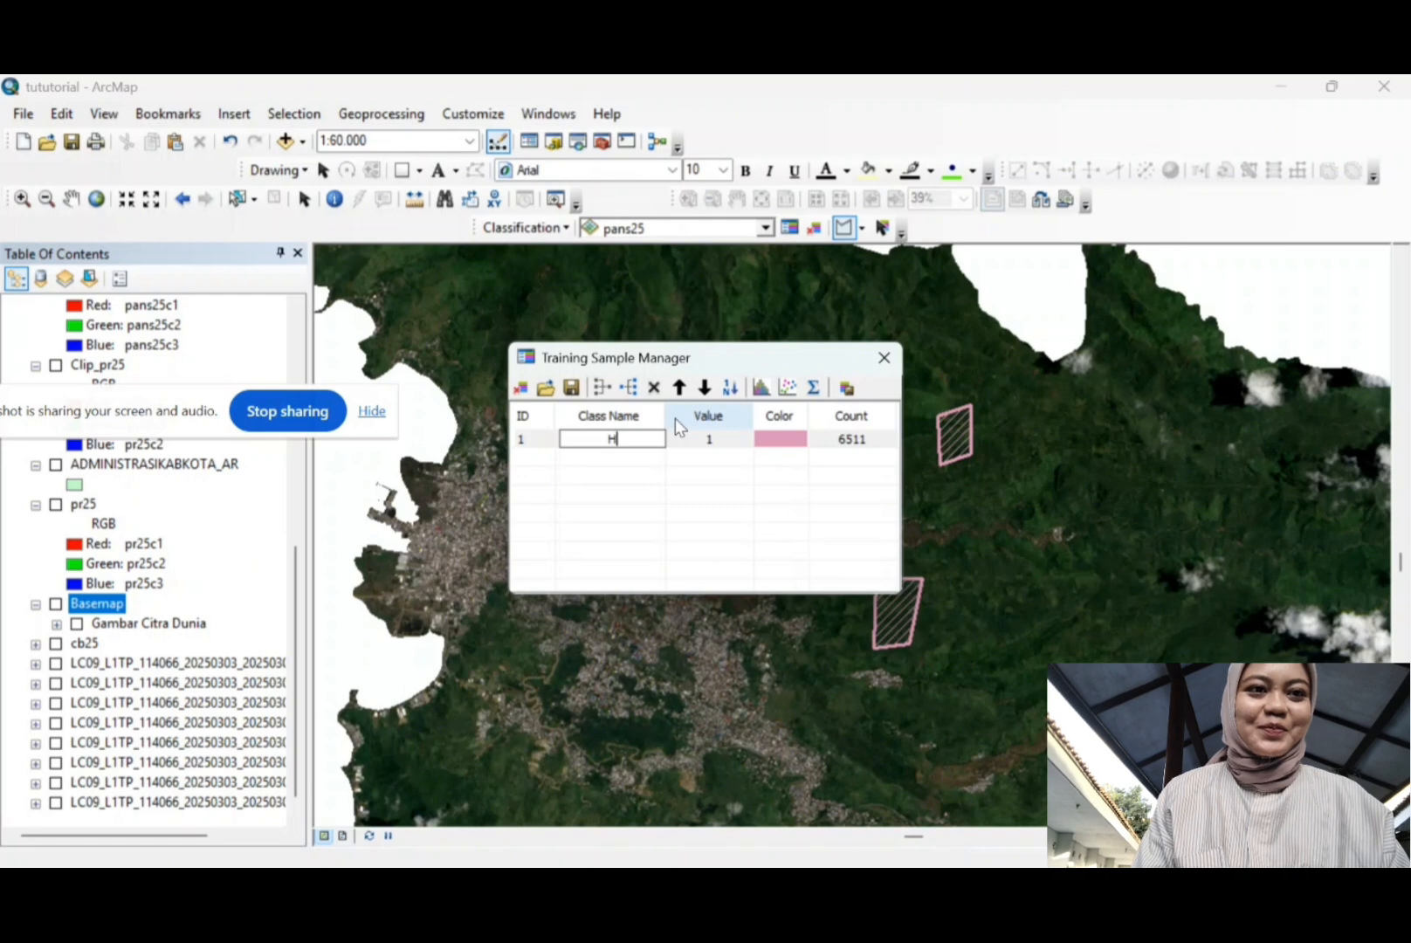
type("utan")
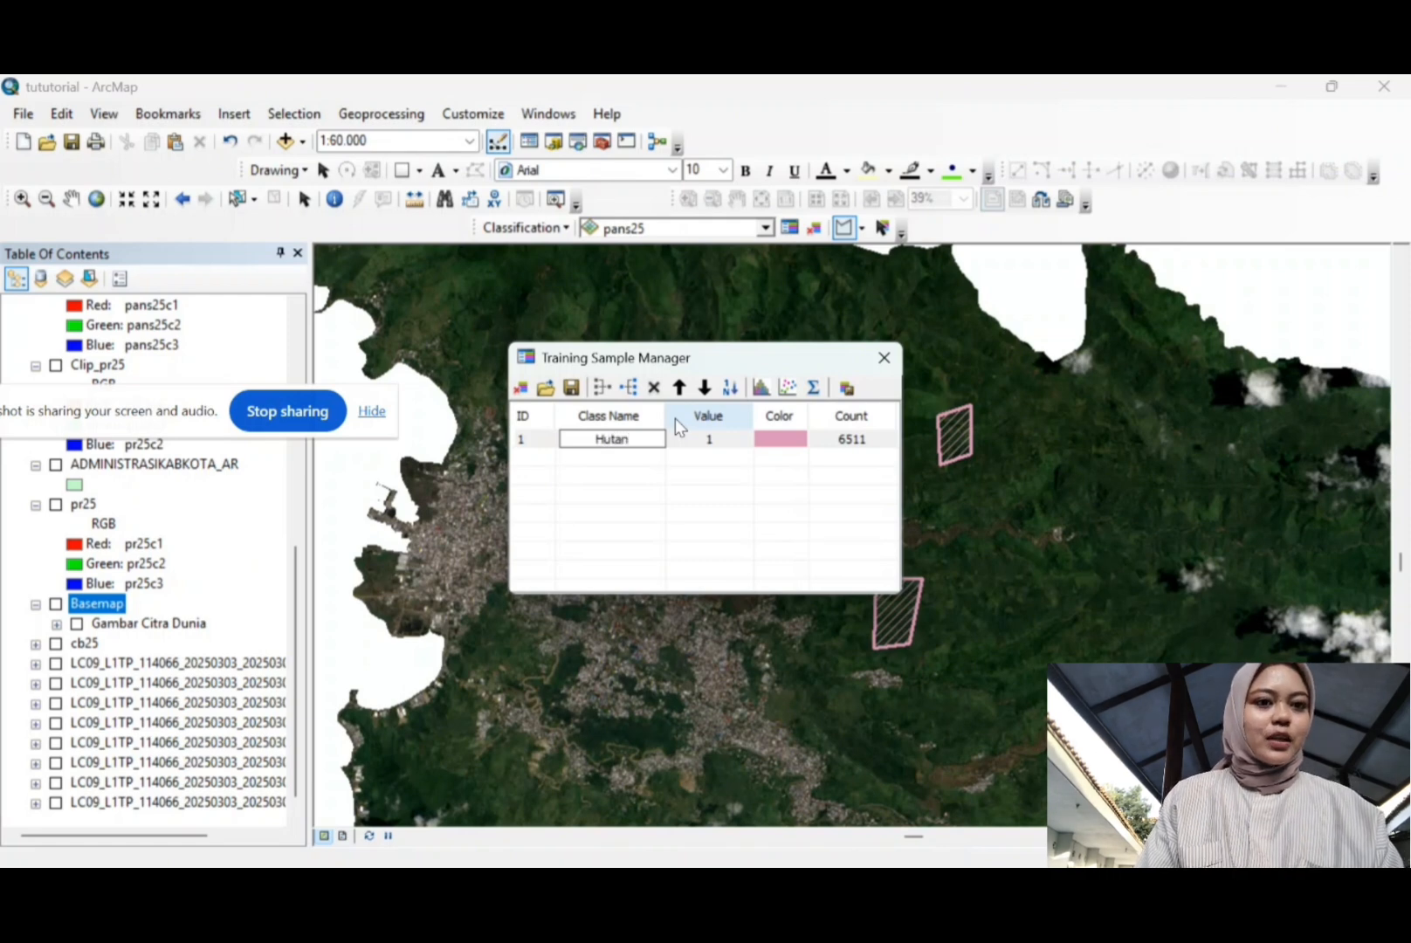
left_click(784, 444)
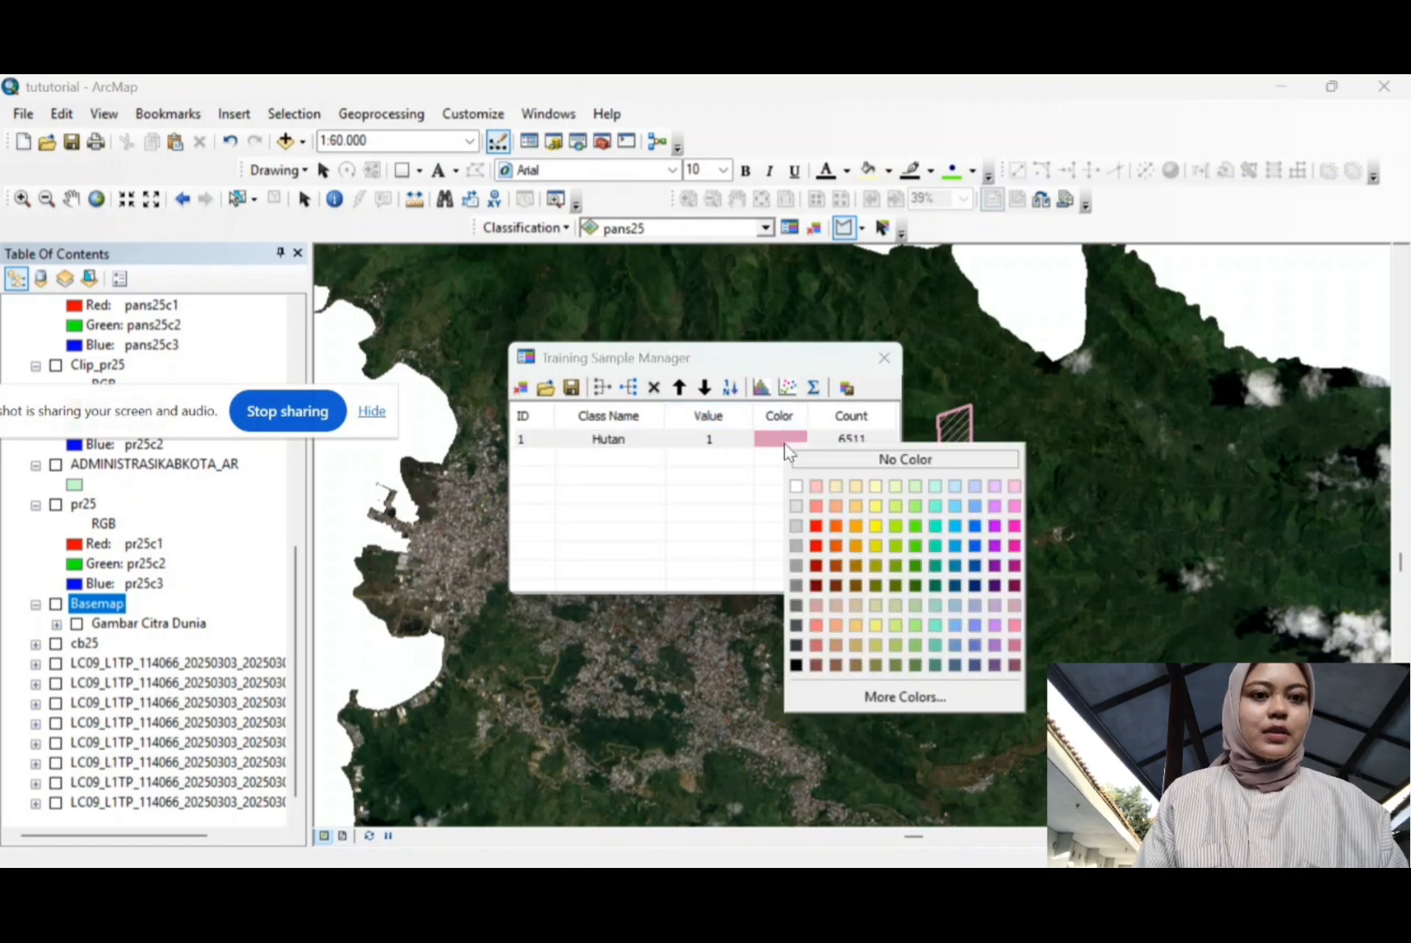
left_click(919, 585)
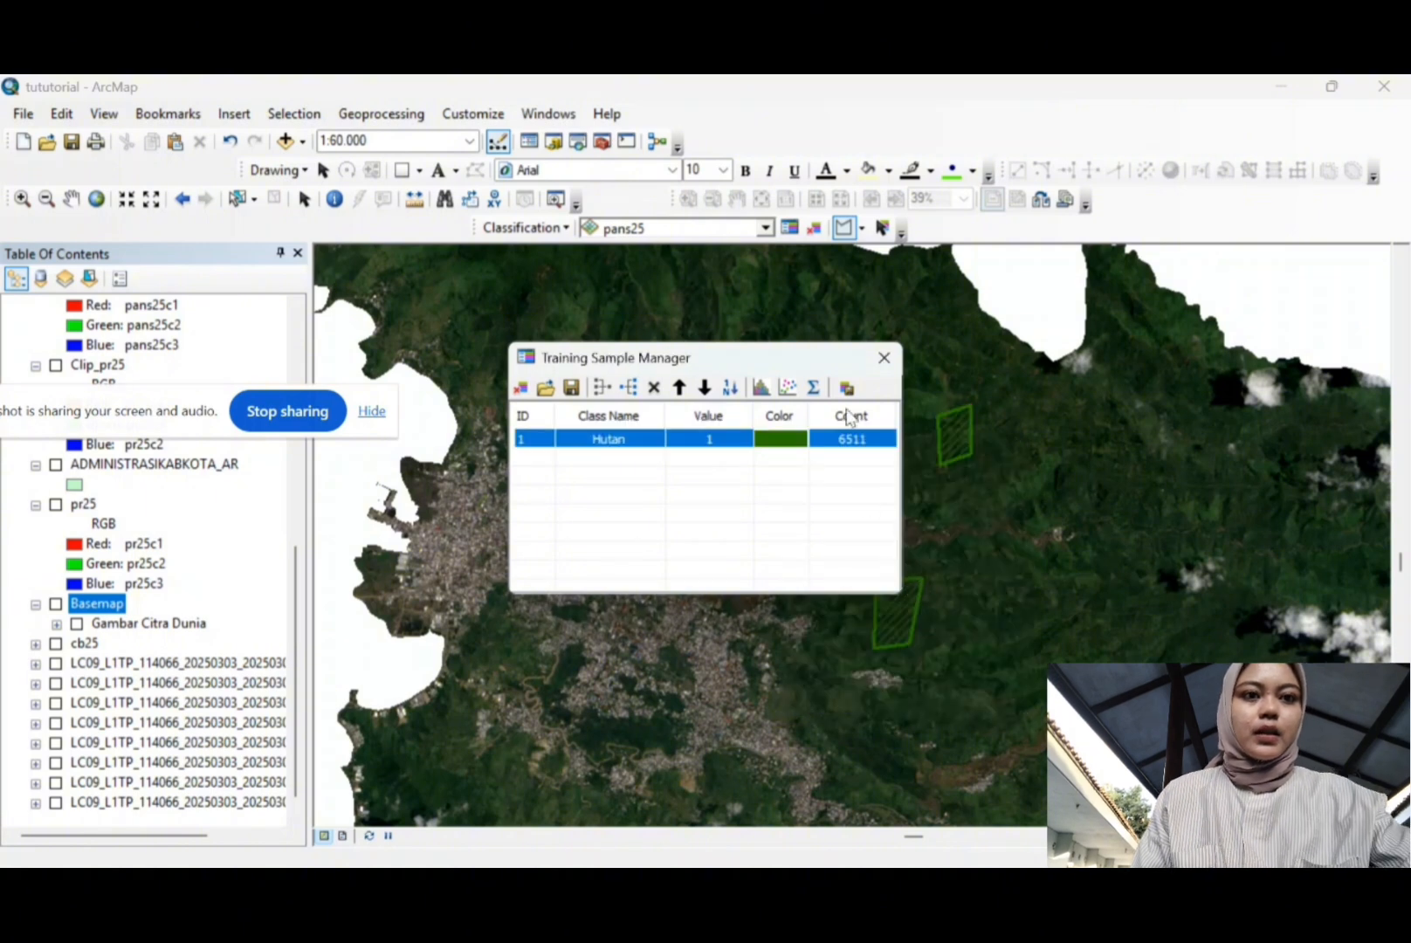
left_click(881, 358)
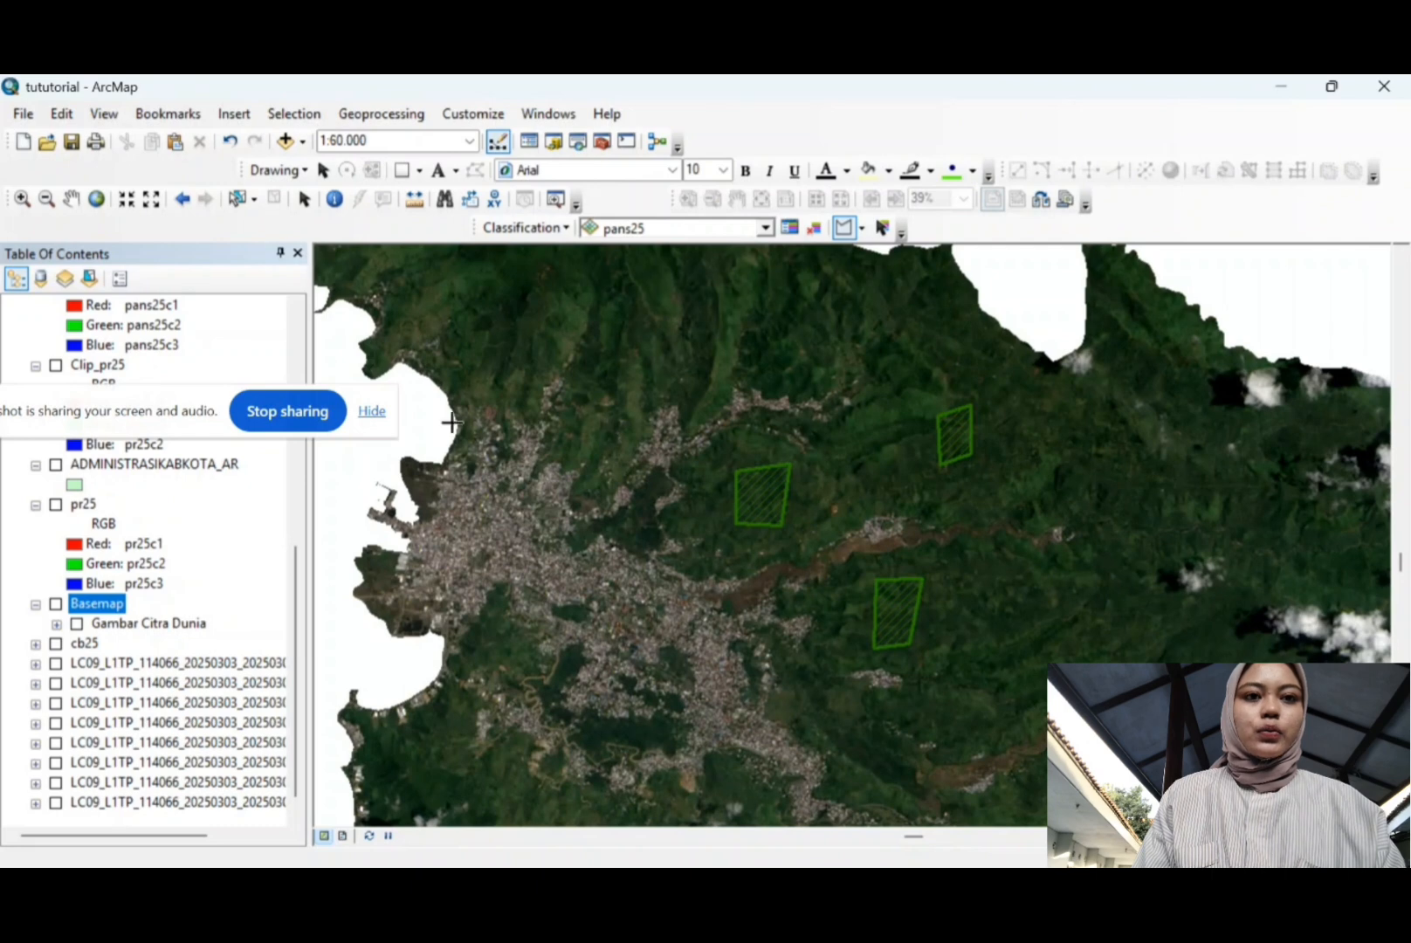
Step: Pan and zoom the map to centre the built-up city area
left_click(69, 201)
left_click_drag(614, 598, 719, 489)
scroll(712, 487, "up", 1)
scroll(712, 486, "up", 2)
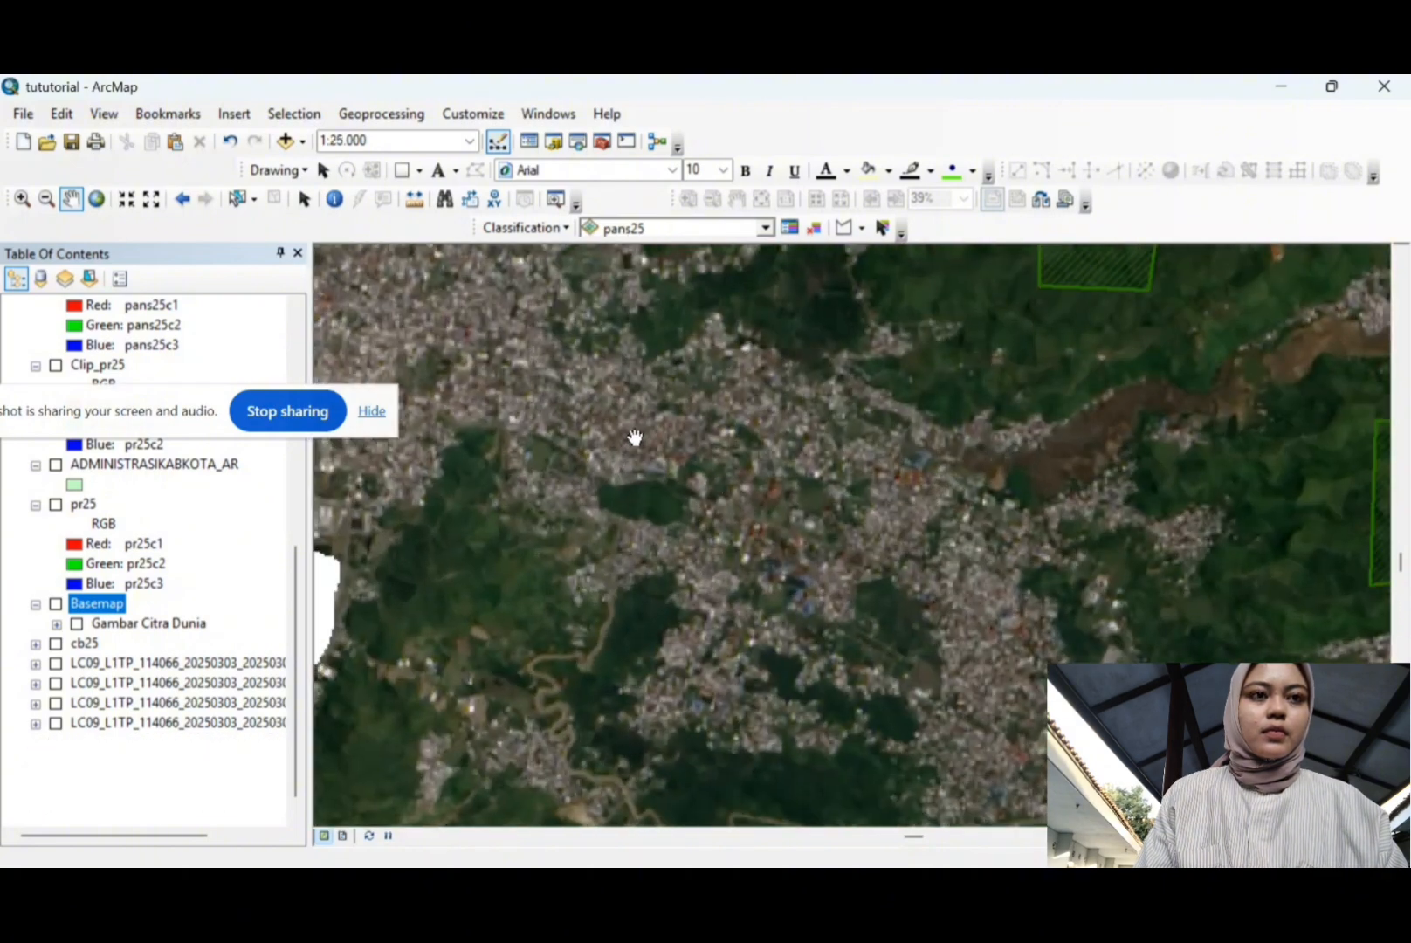
left_click_drag(636, 435, 928, 620)
left_click_drag(889, 535, 935, 551)
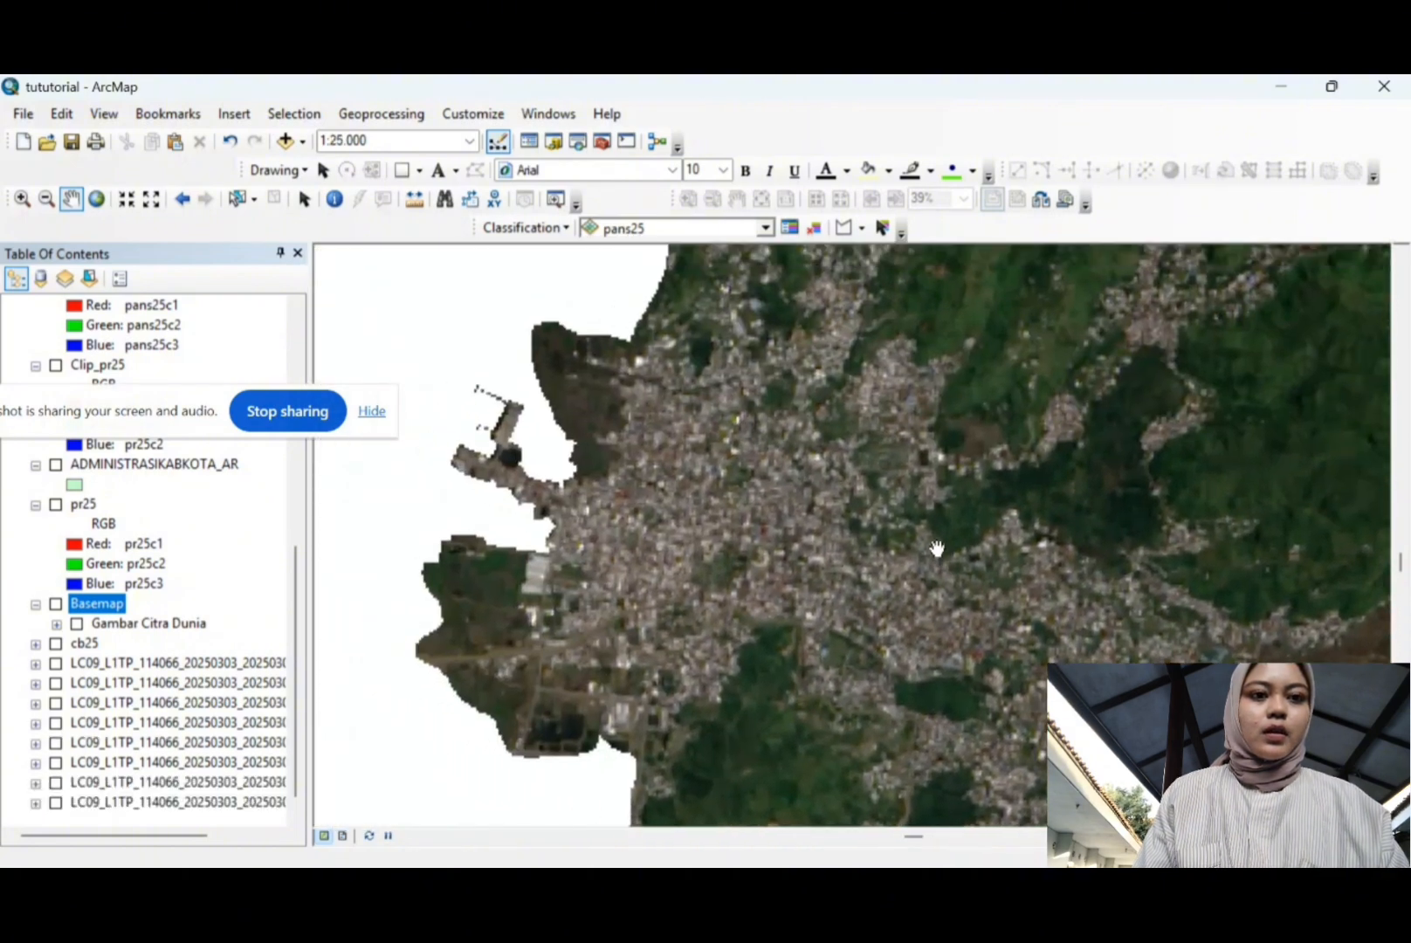
Step: Draw three city training polygons: two quadrilaterals and a bow-tie shape over settlements
left_click(843, 227)
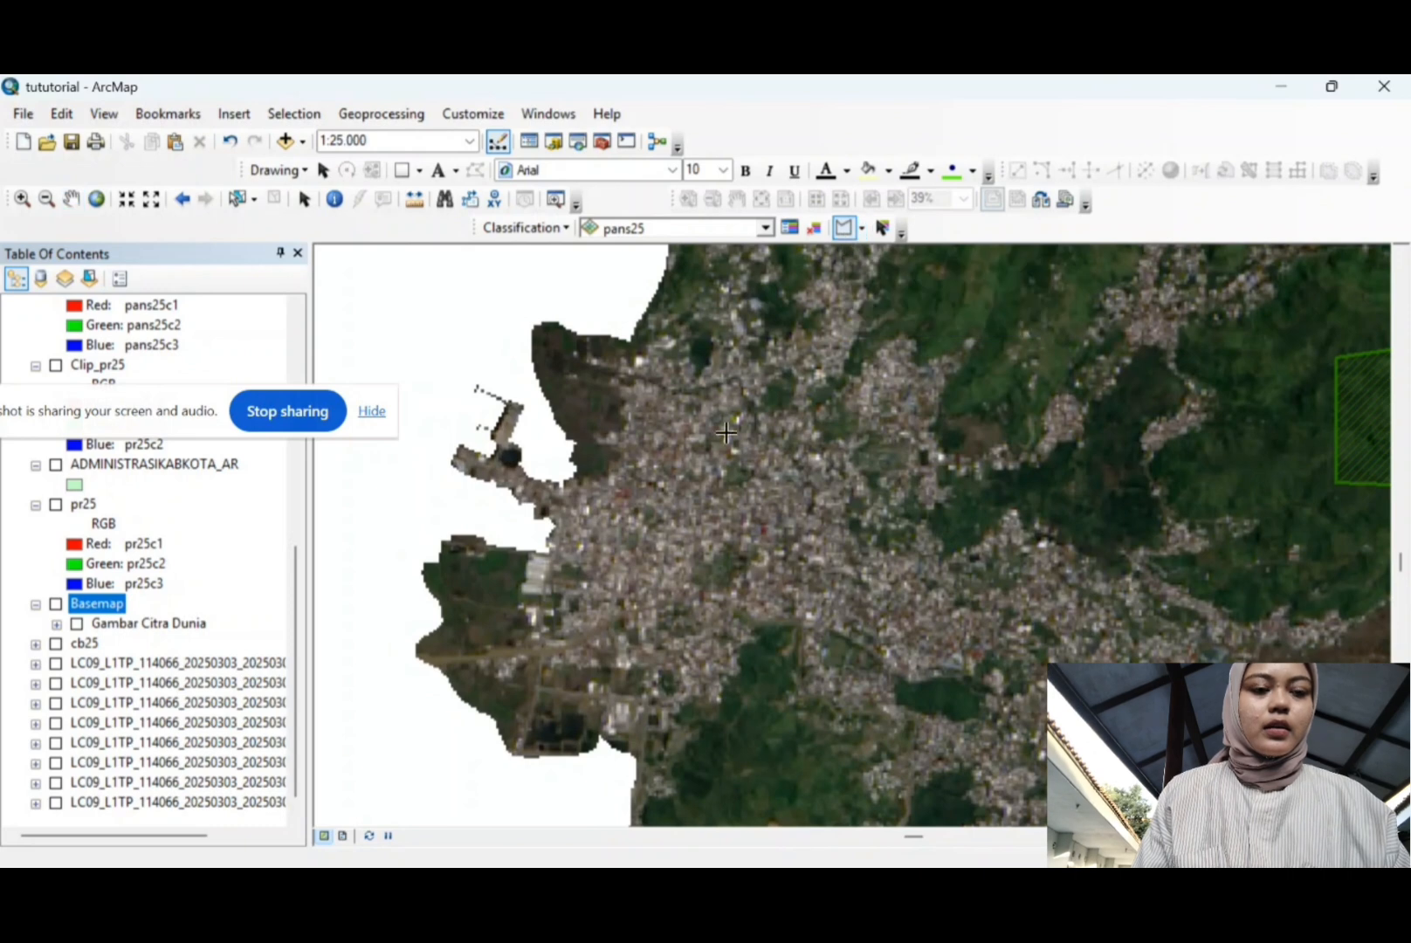
left_click(664, 447)
left_click(661, 486)
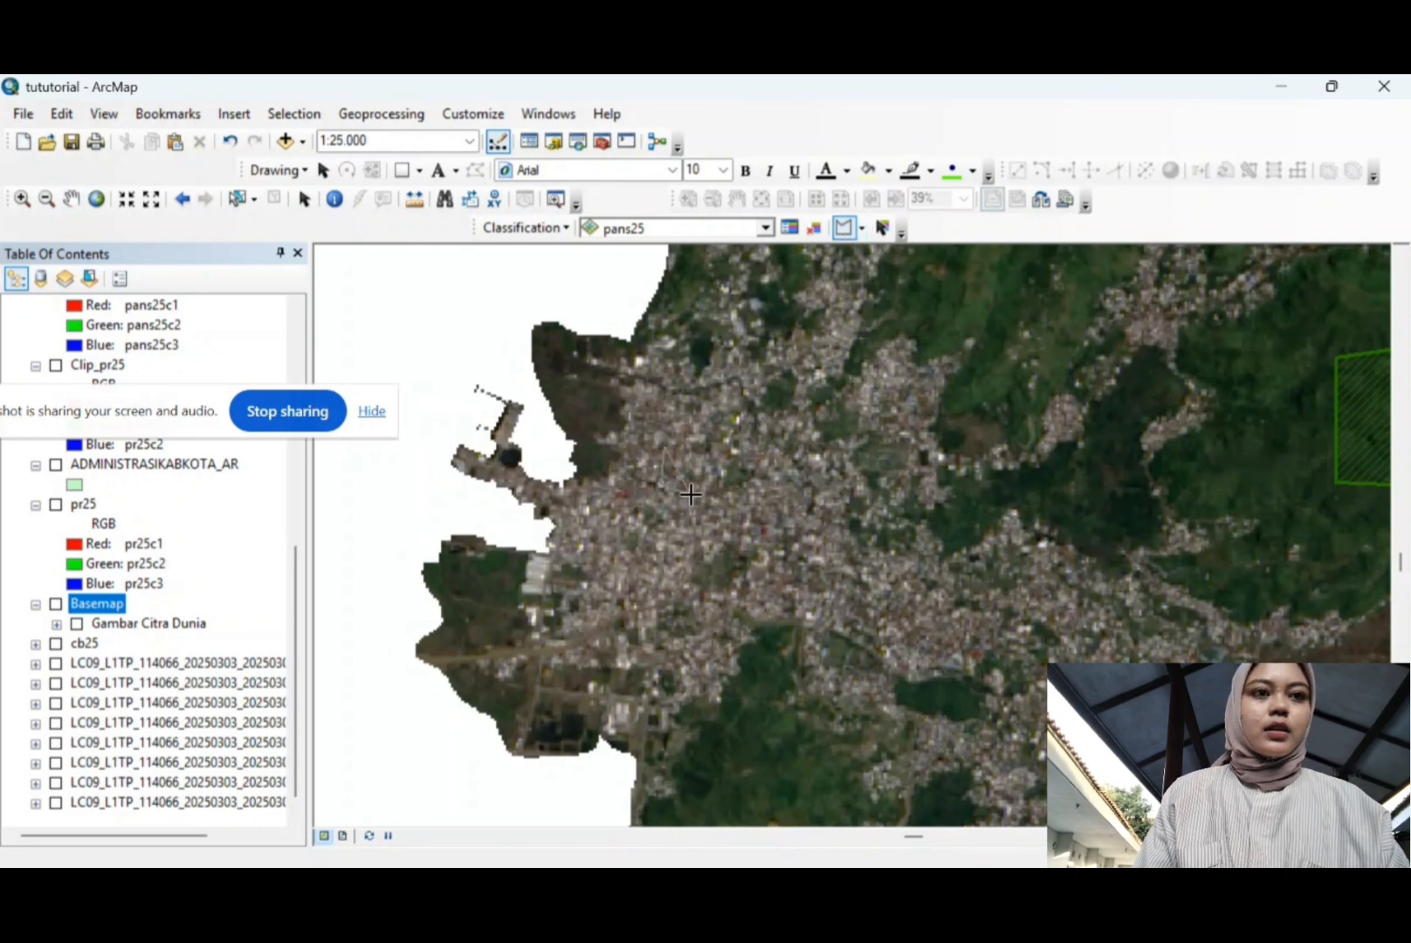
left_click(693, 495)
double_click(697, 457)
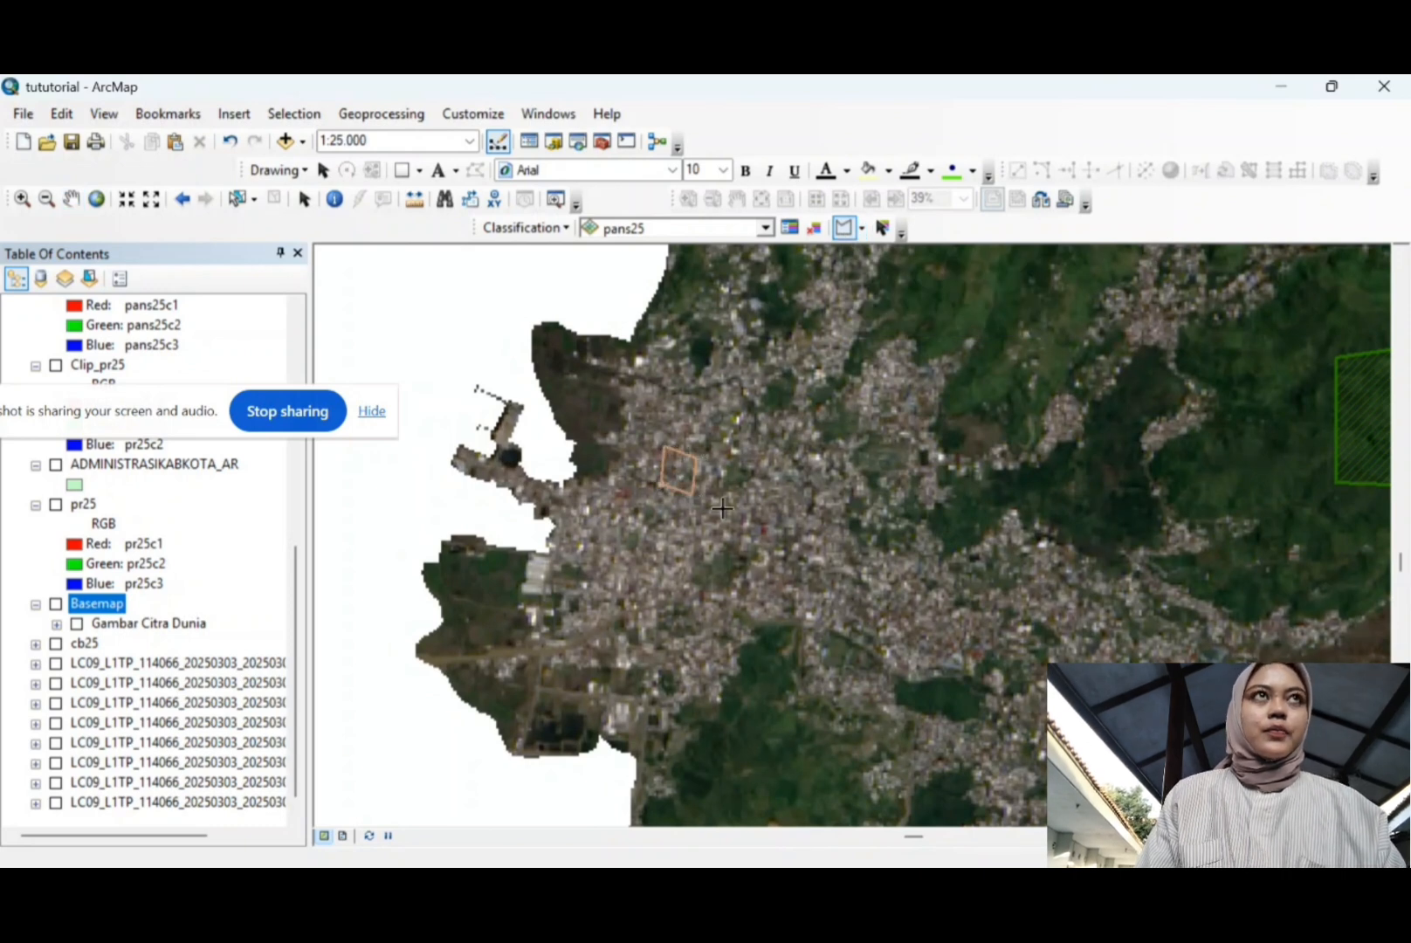
left_click(800, 517)
left_click(795, 559)
left_click(838, 556)
double_click(835, 516)
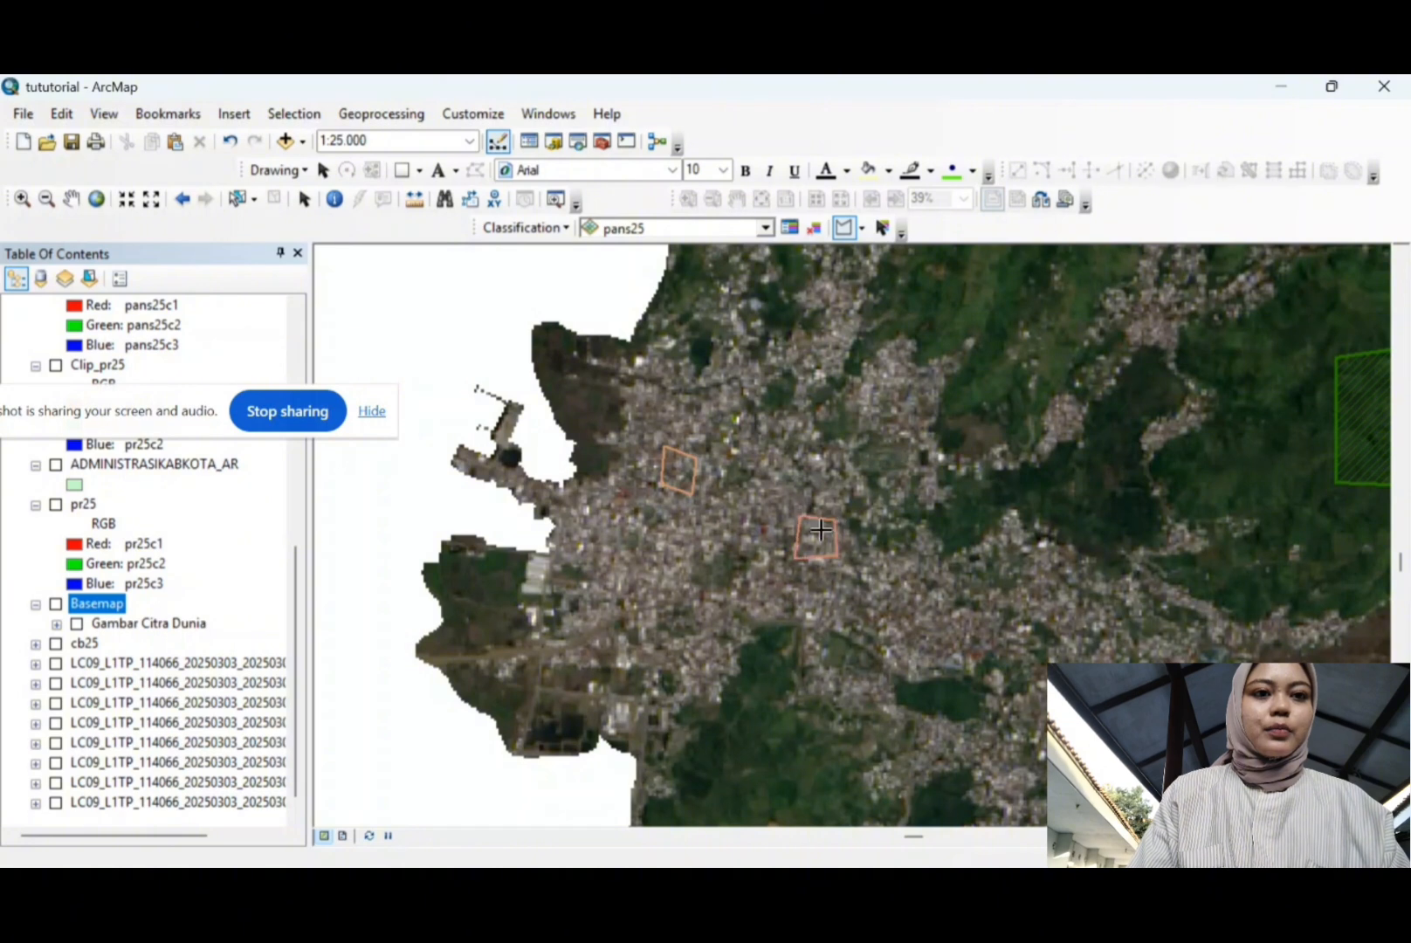
double_click(664, 573)
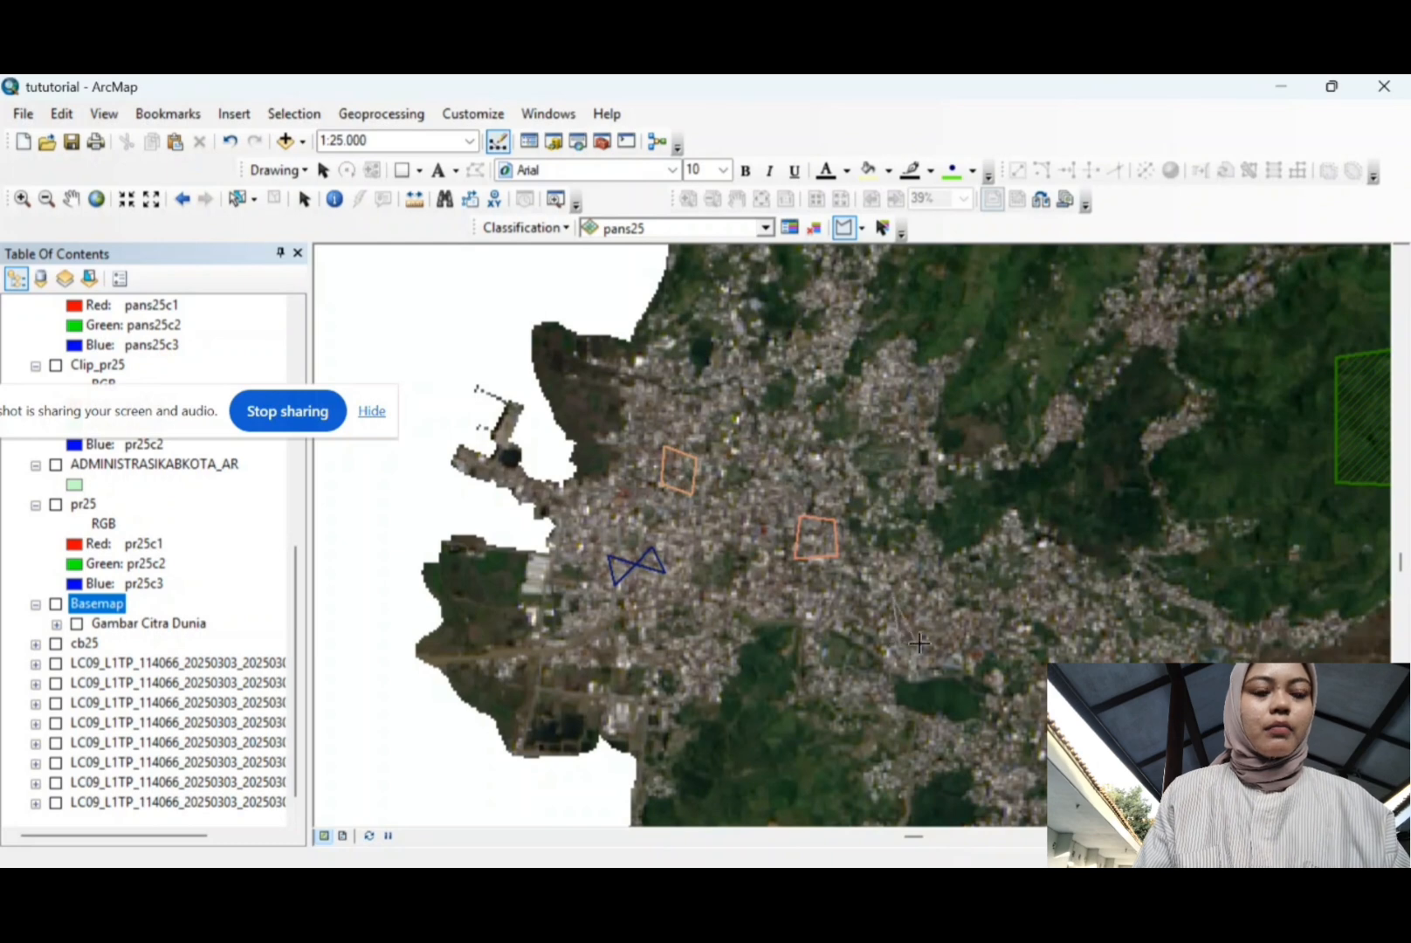
Step: Merge city samples Class 4 through Class 7 into one class renamed Pemukiman
left_click(789, 229)
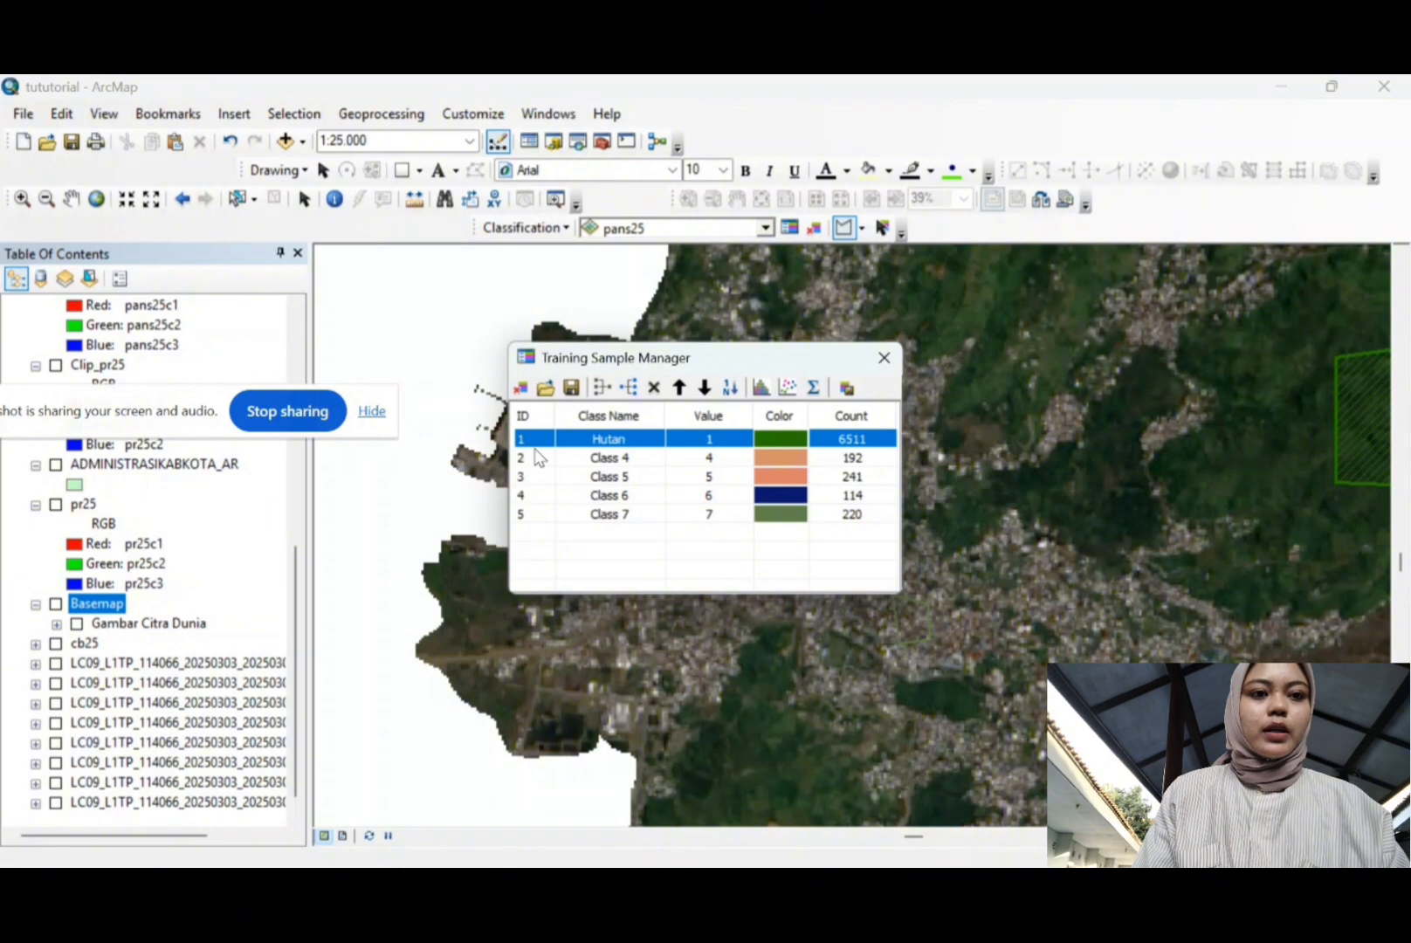
left_click(540, 461)
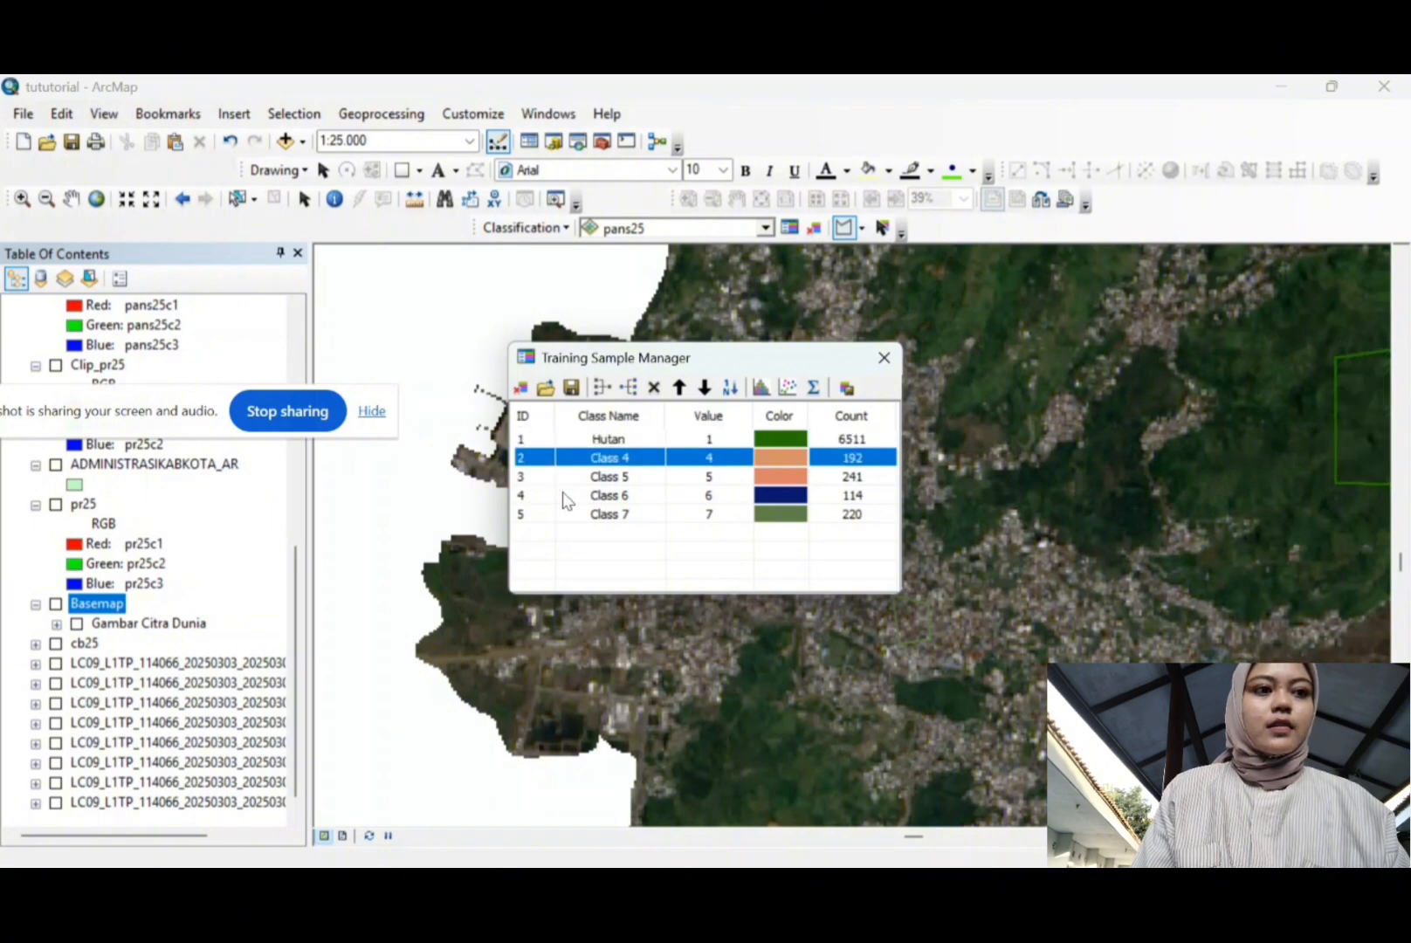
left_click(543, 515, "shift")
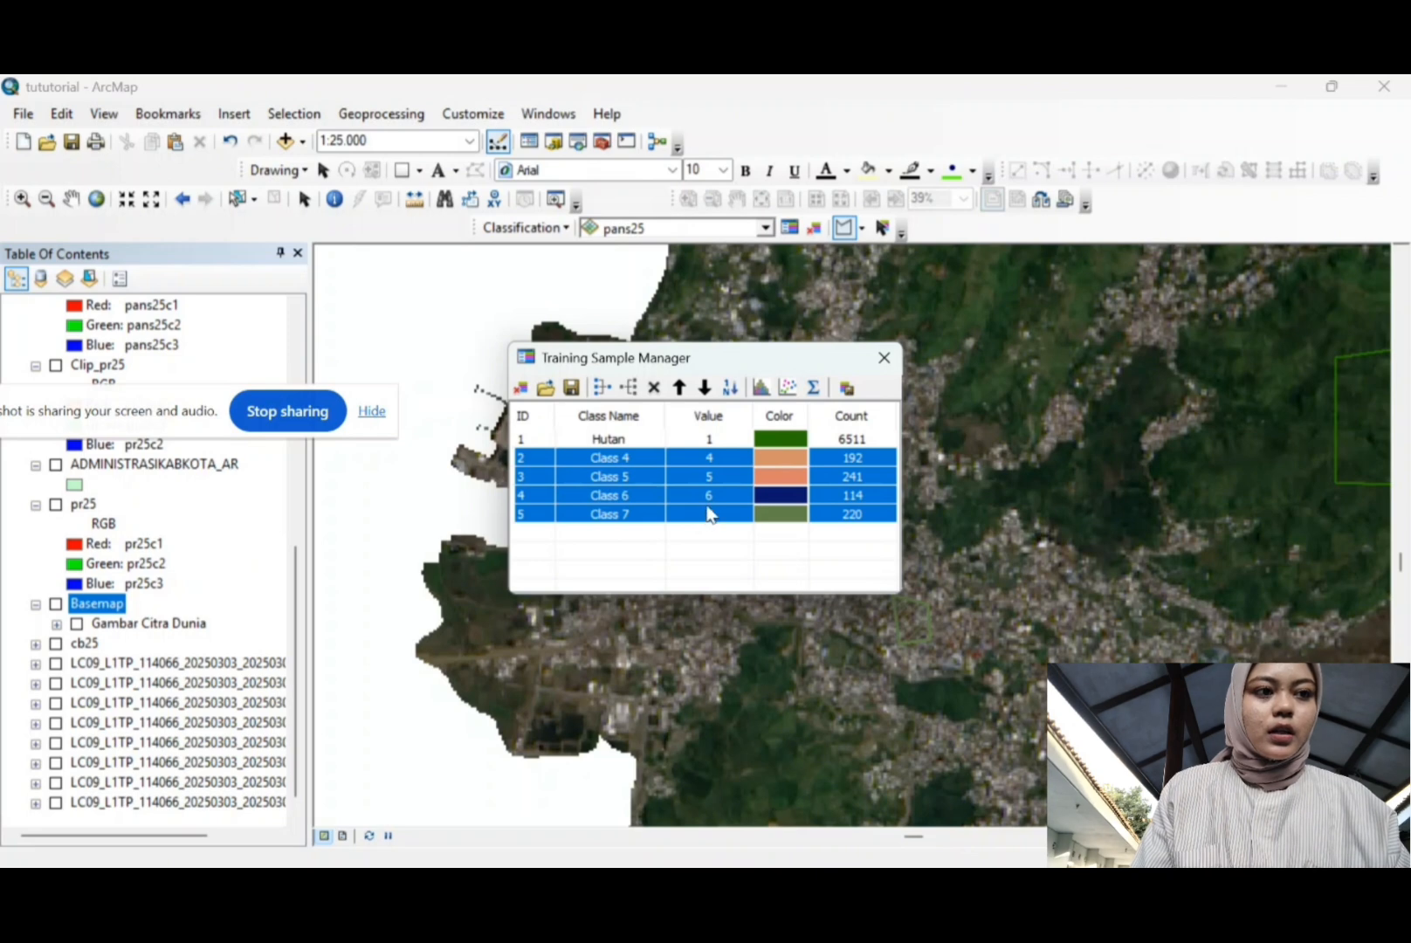
left_click(604, 393)
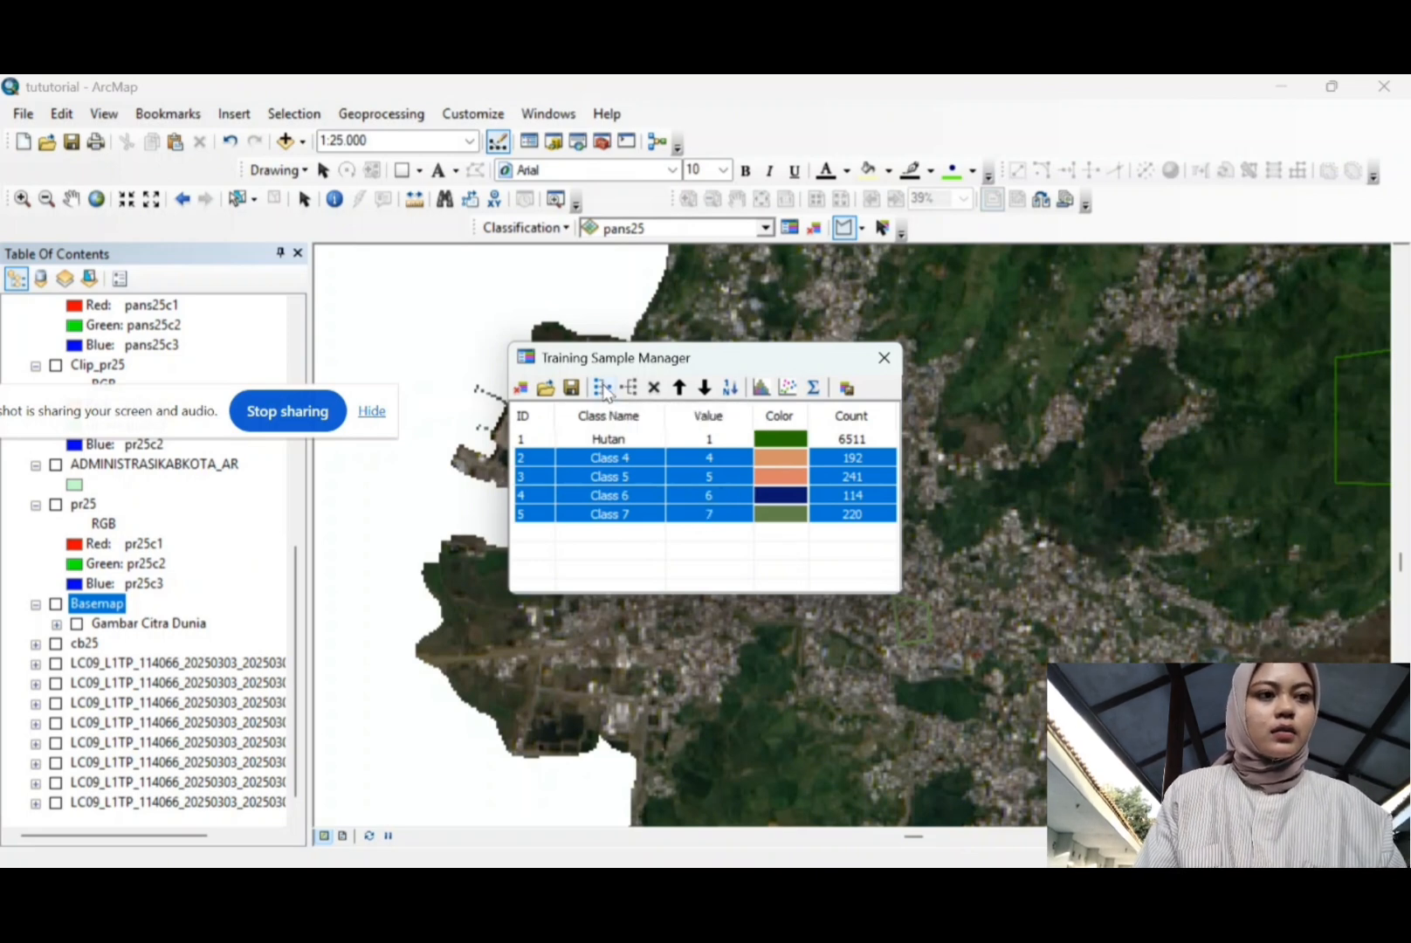
left_click(611, 461)
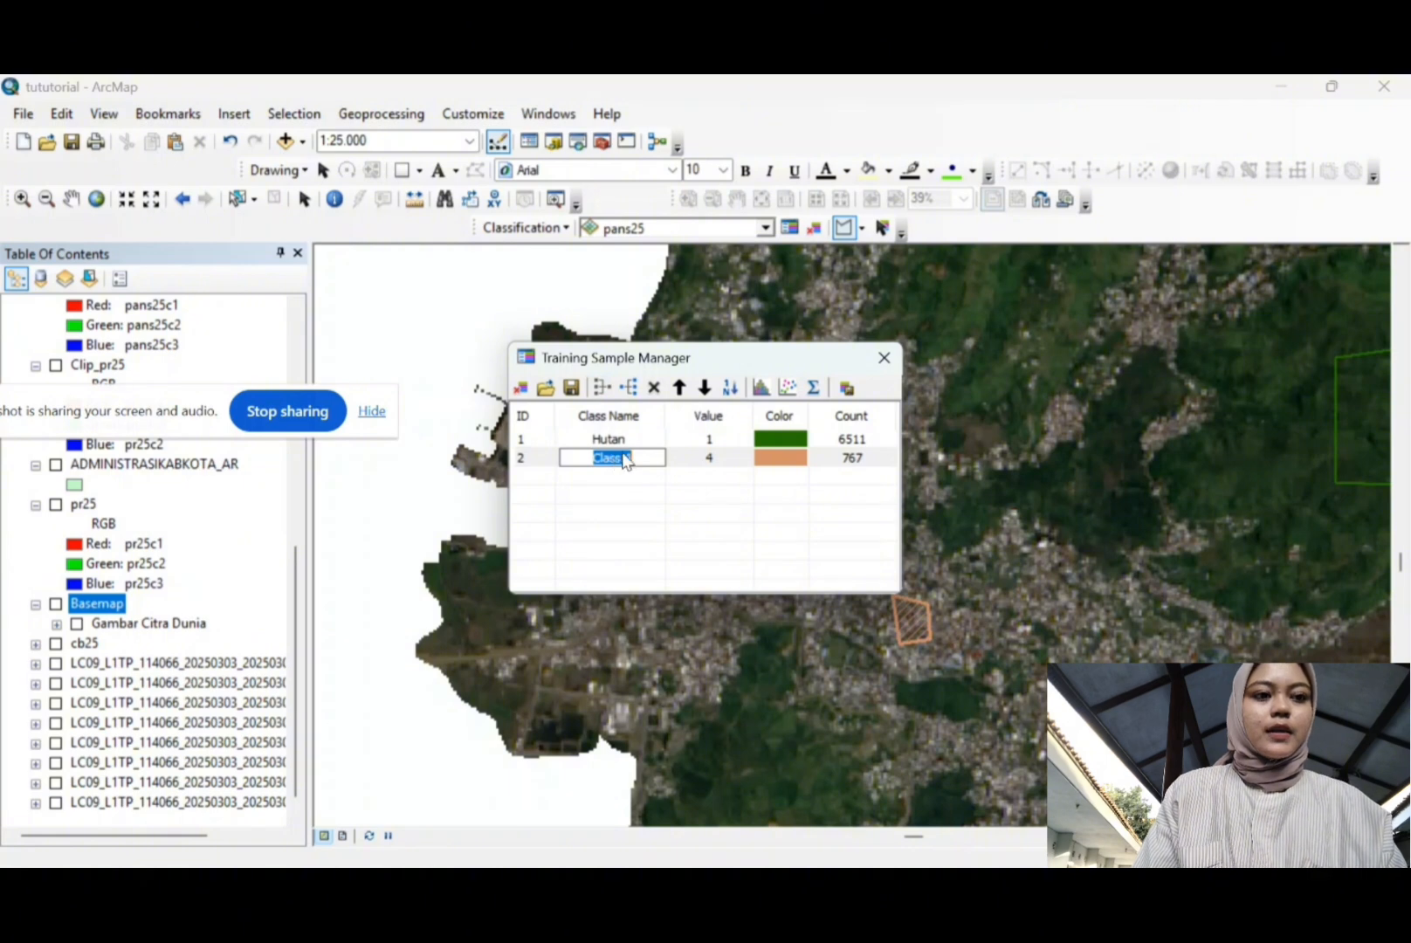
left_click(639, 452)
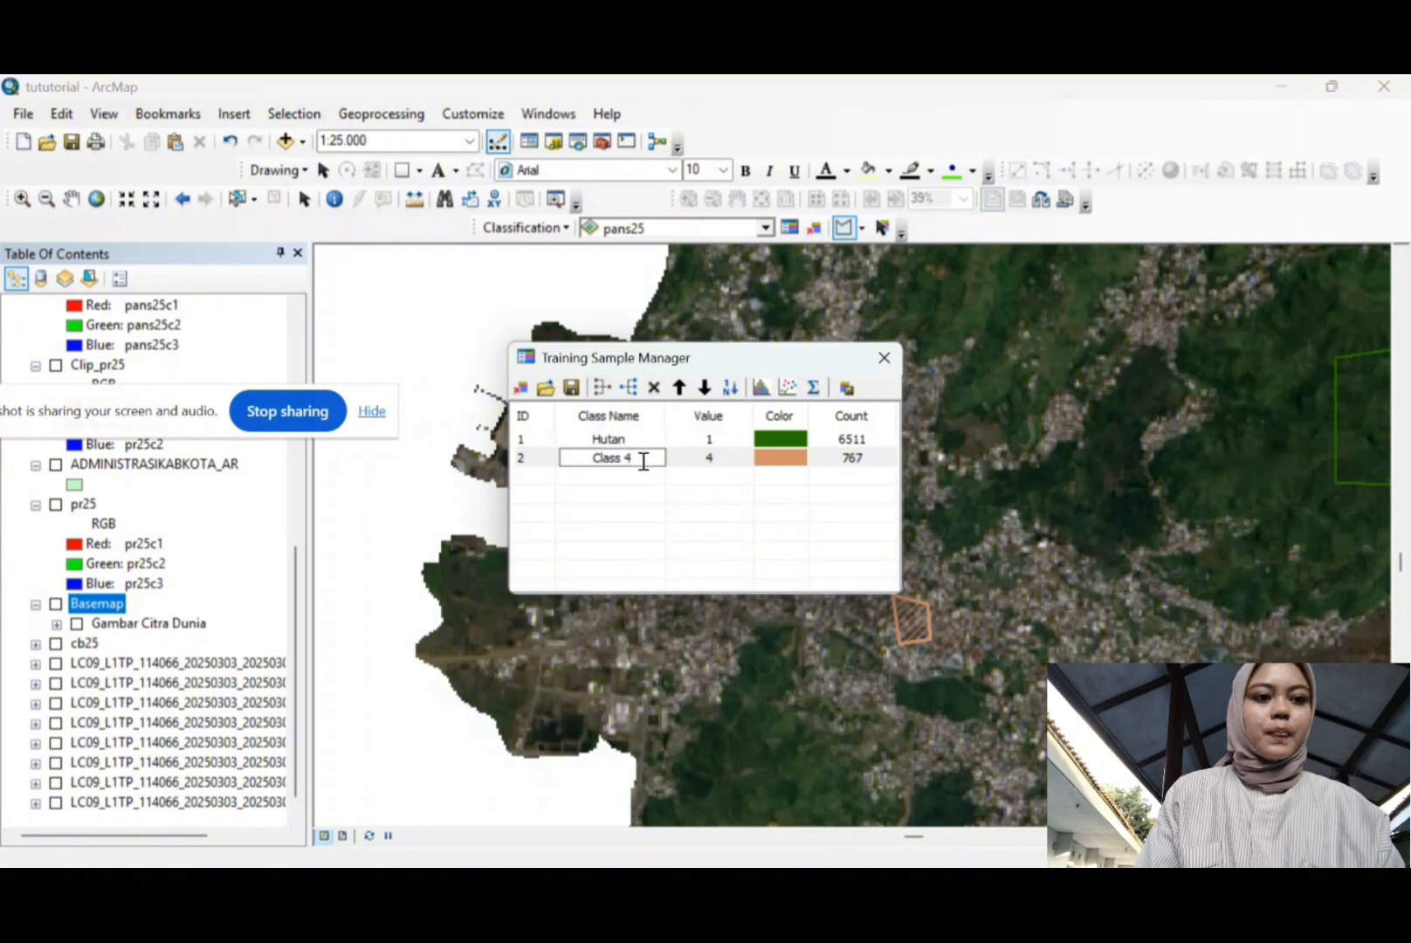
key("BackSpace")
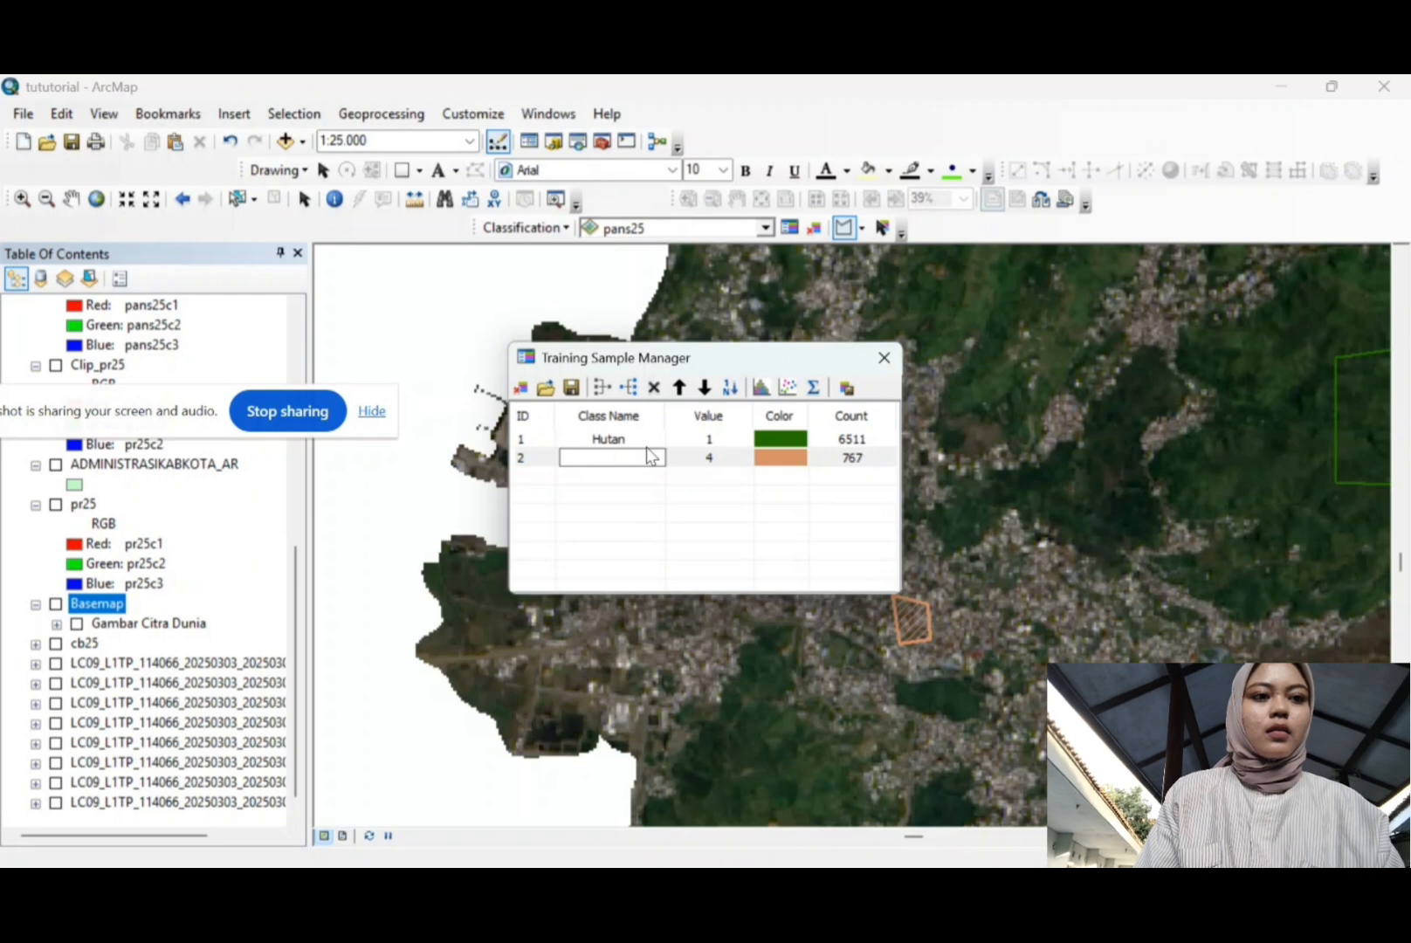
type("Pemuk")
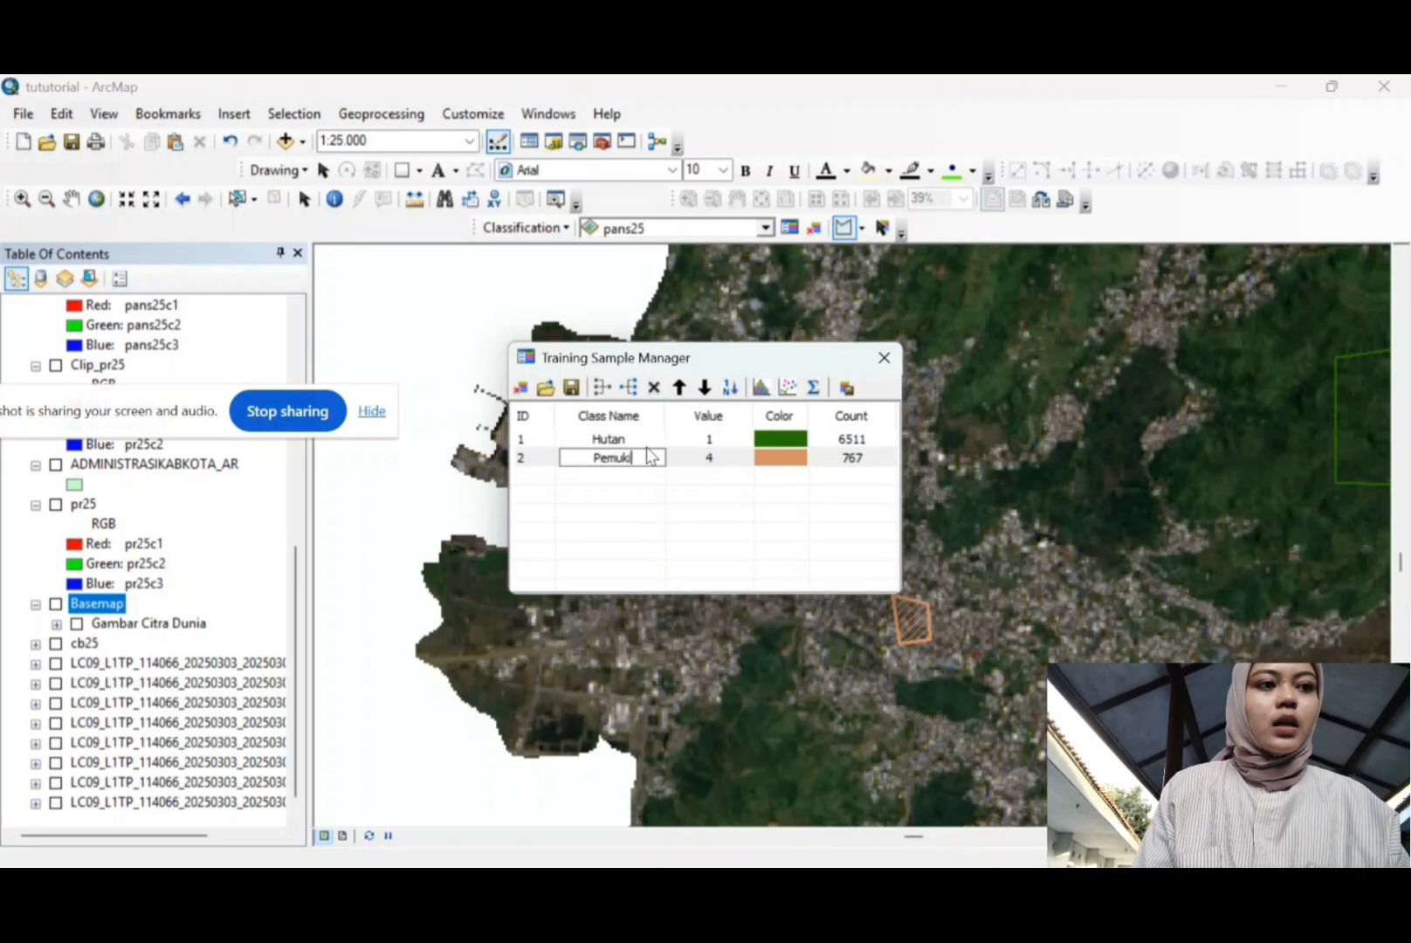
type("iman")
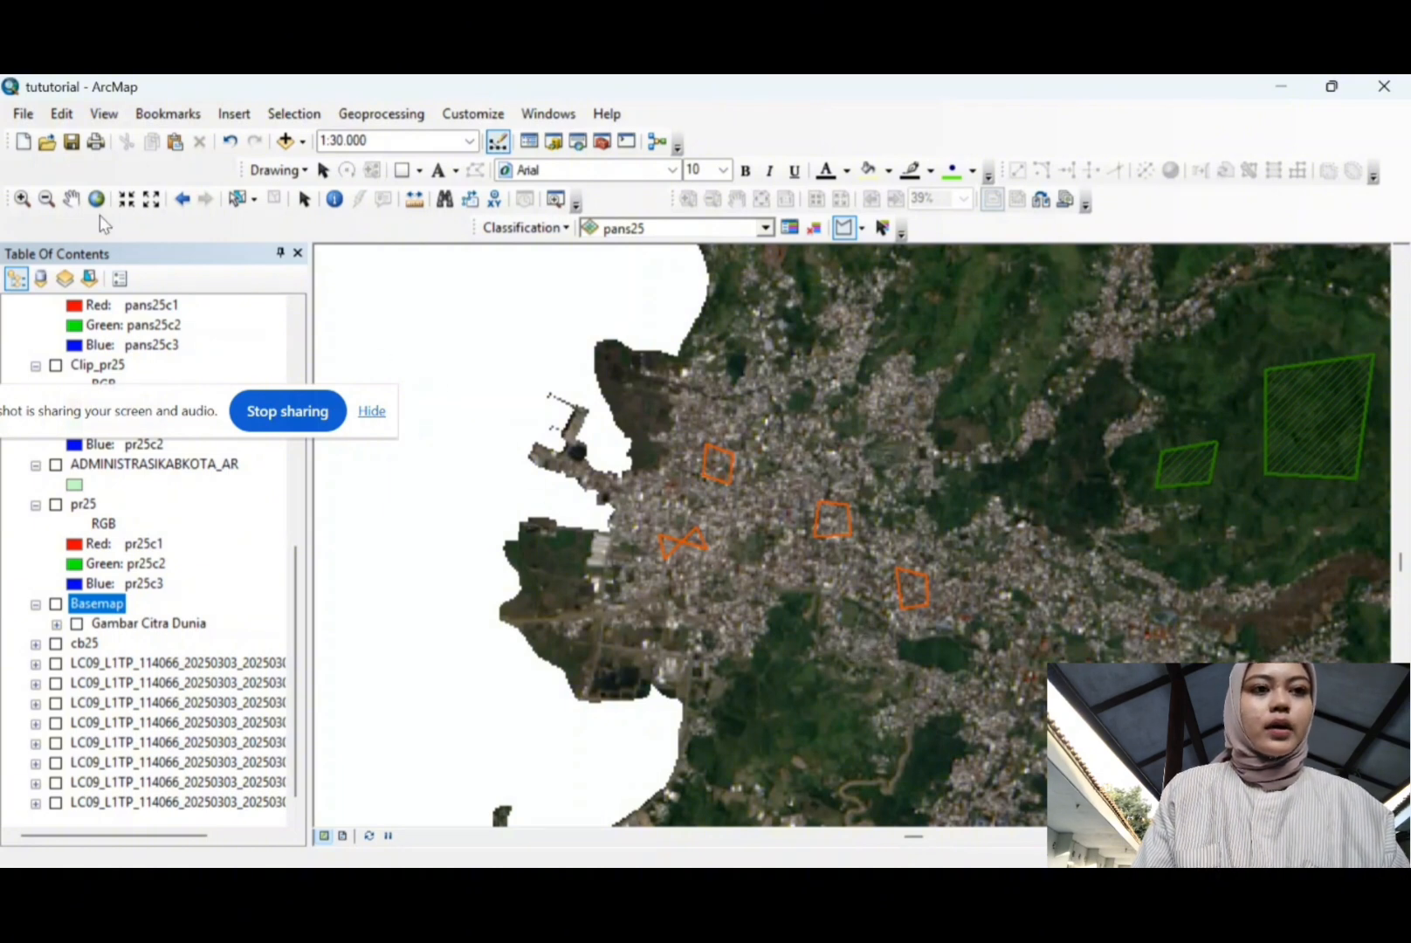
Step: Pan the view to the cloud-covered hills near the coast
left_click(71, 199)
left_click_drag(1043, 694, 778, 505)
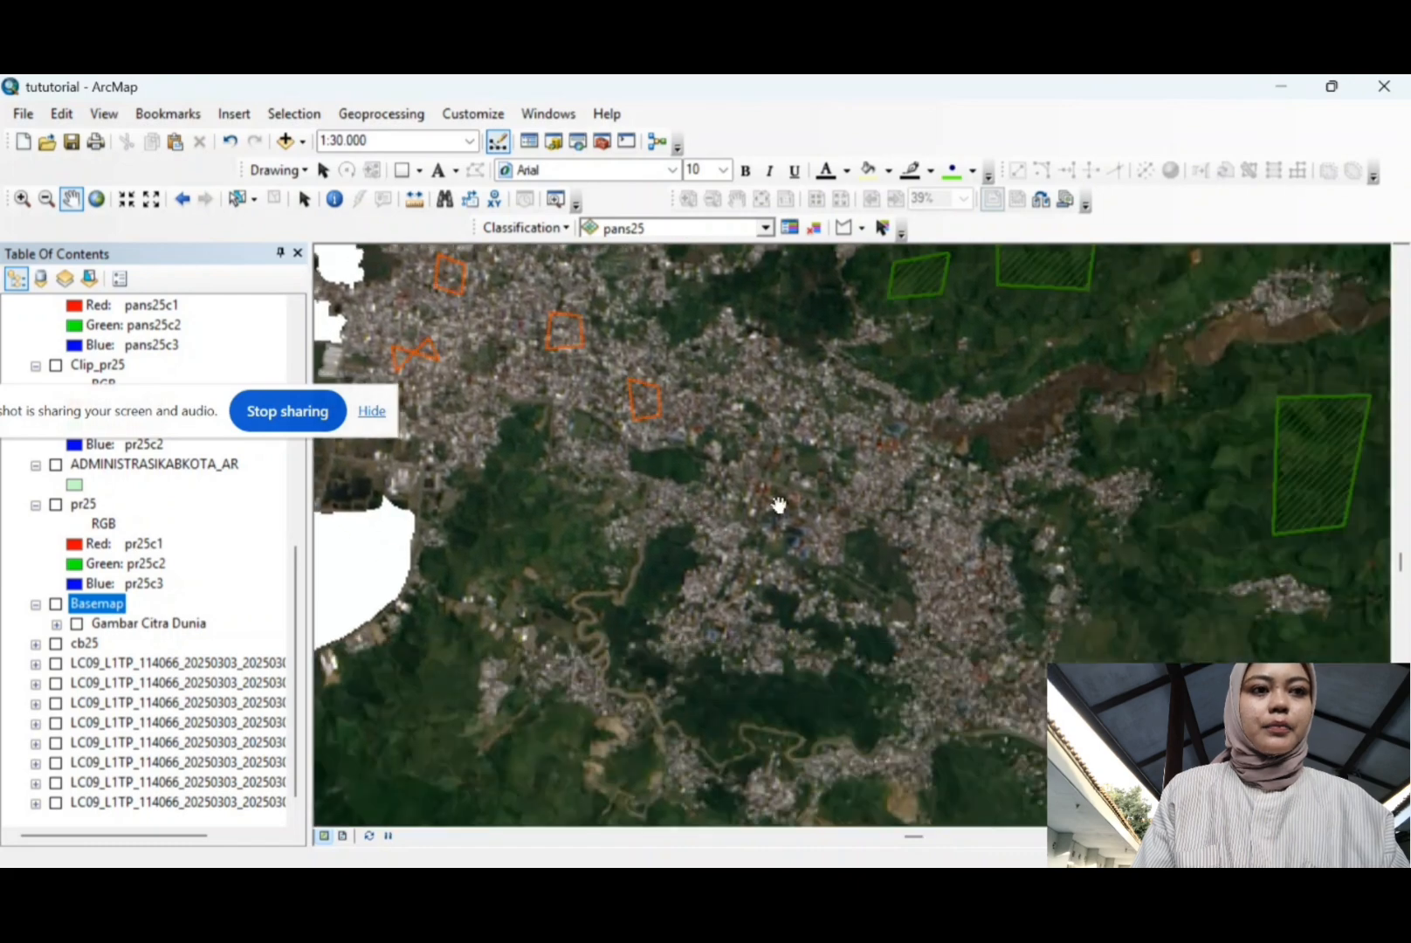
left_click_drag(969, 587, 930, 287)
left_click_drag(885, 507, 1020, 336)
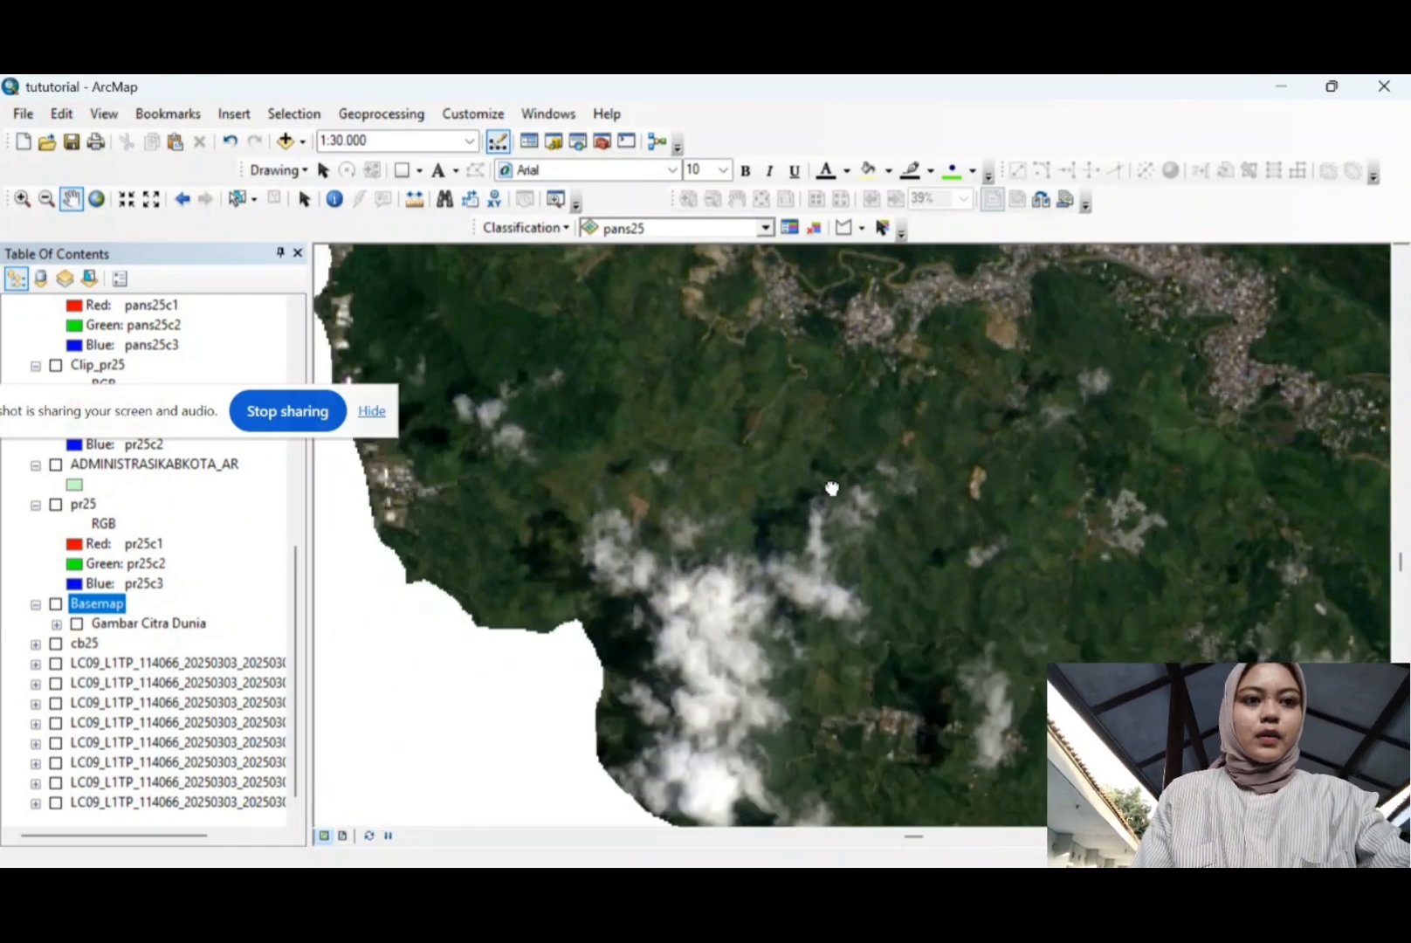
left_click_drag(831, 489, 900, 354)
Step: Draw the first two cloud training polygons, including the dark-blue one
left_click(841, 226)
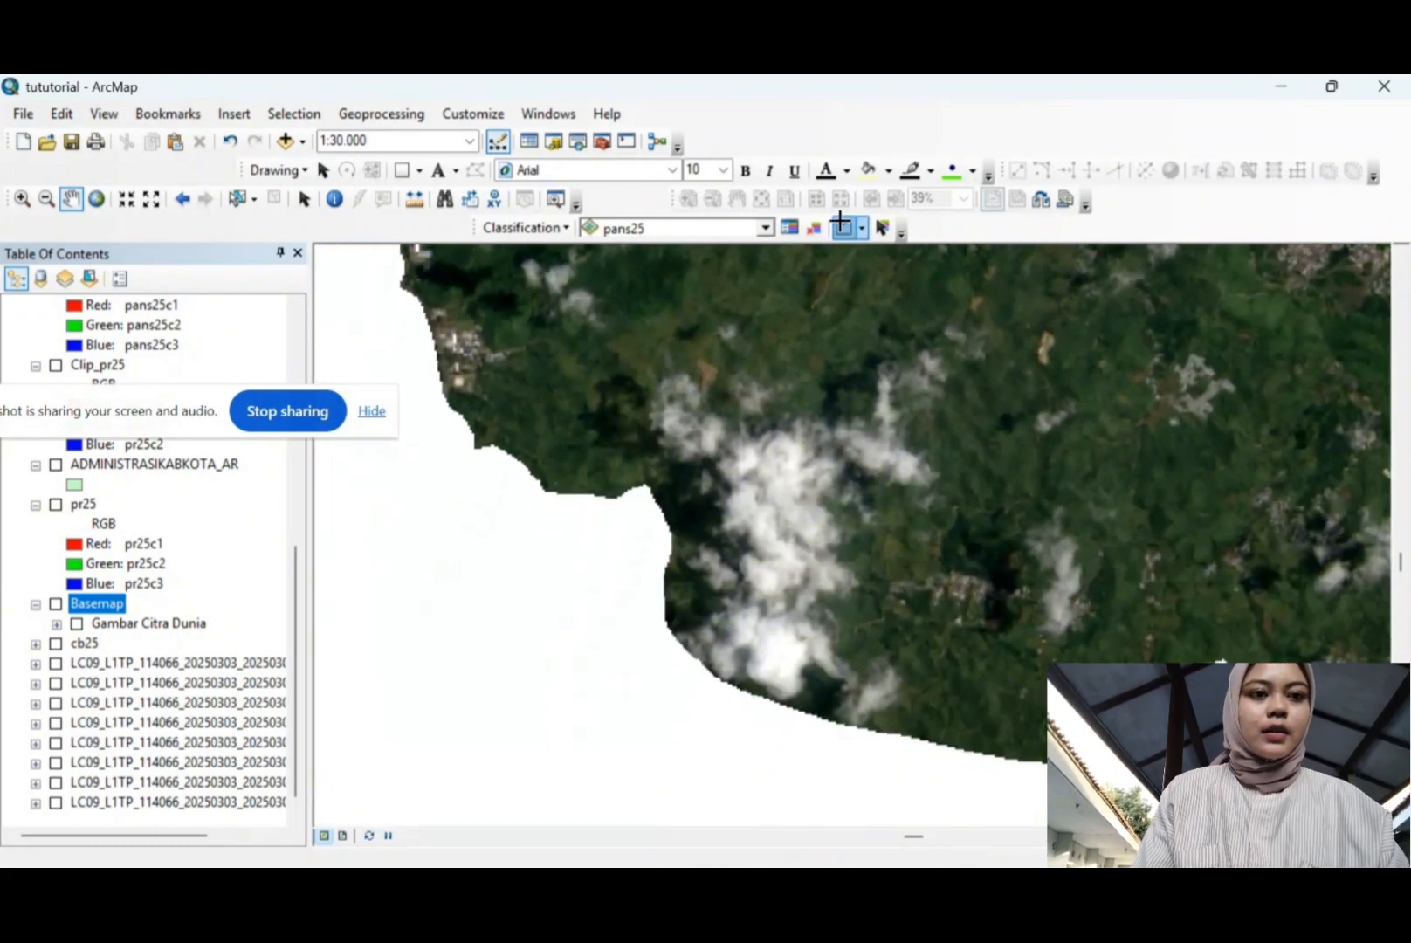
left_click(741, 466)
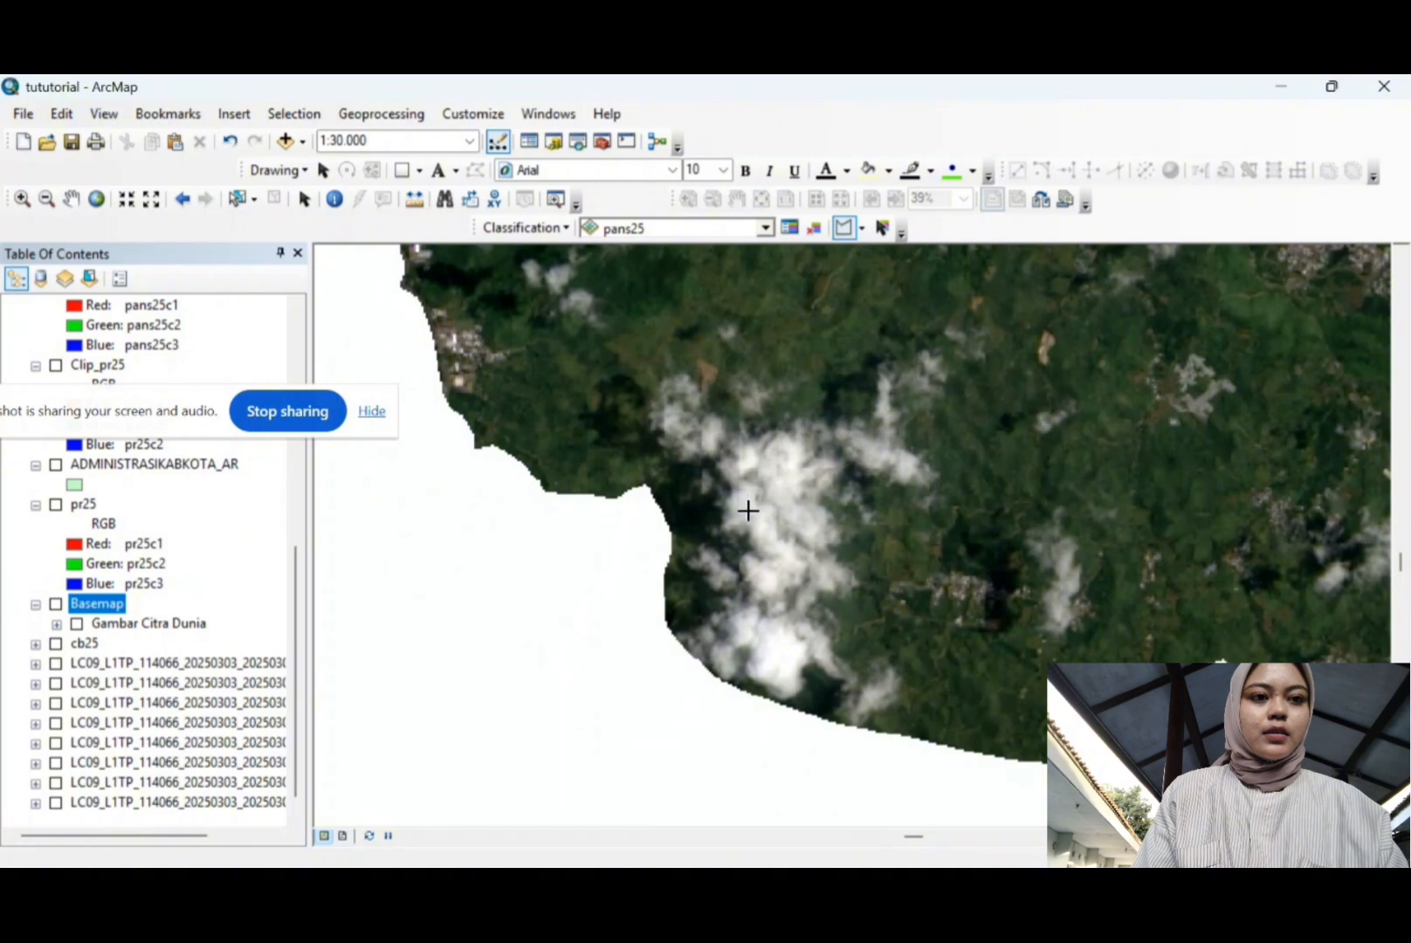
left_click(748, 511)
left_click(788, 507)
double_click(795, 460)
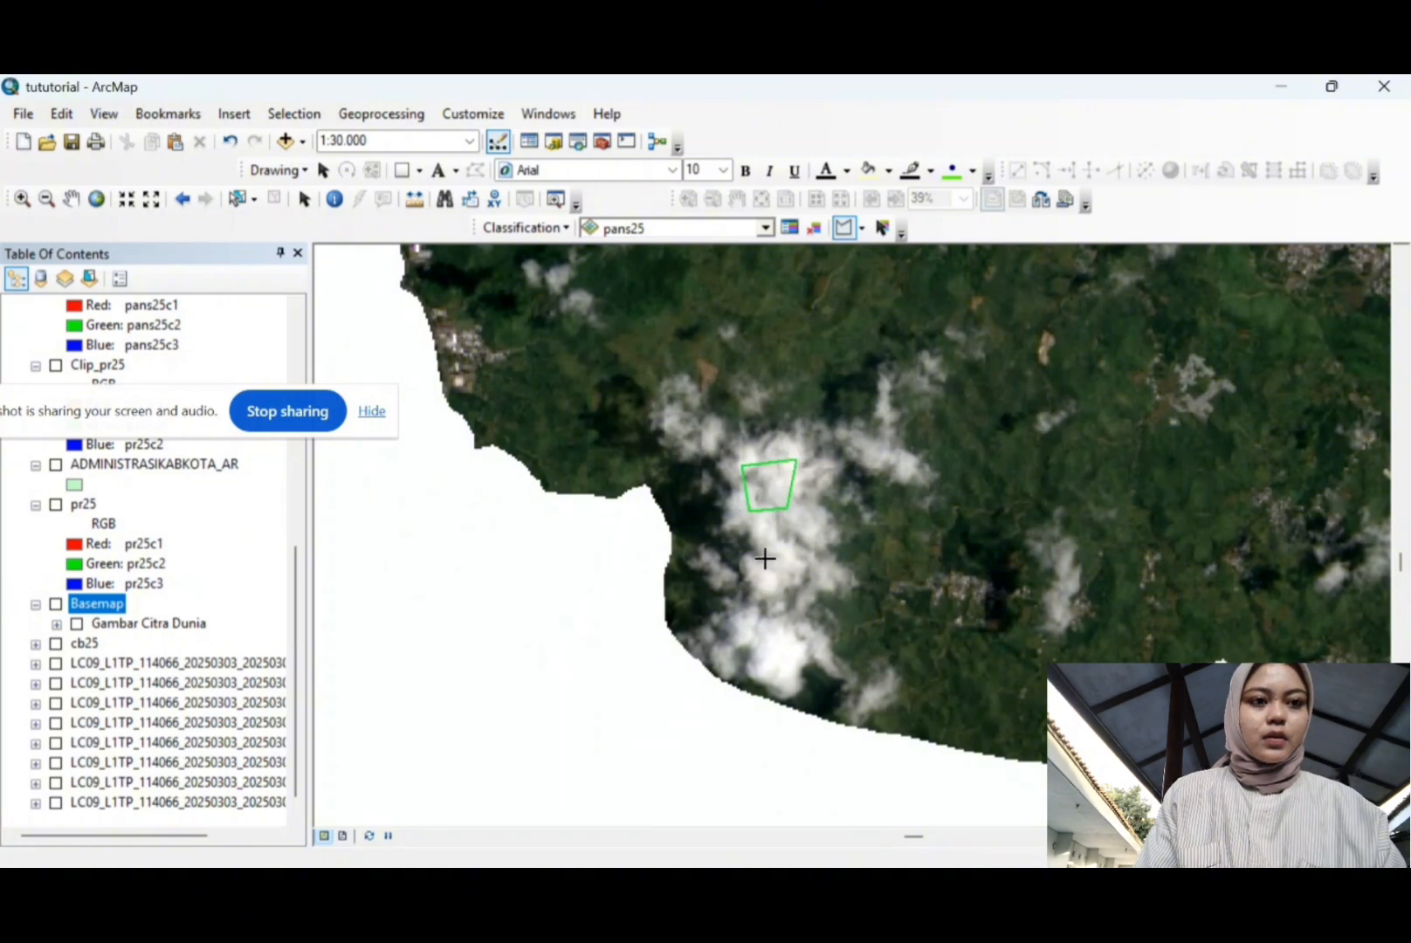
left_click(767, 549)
left_click(762, 579)
left_click(787, 591)
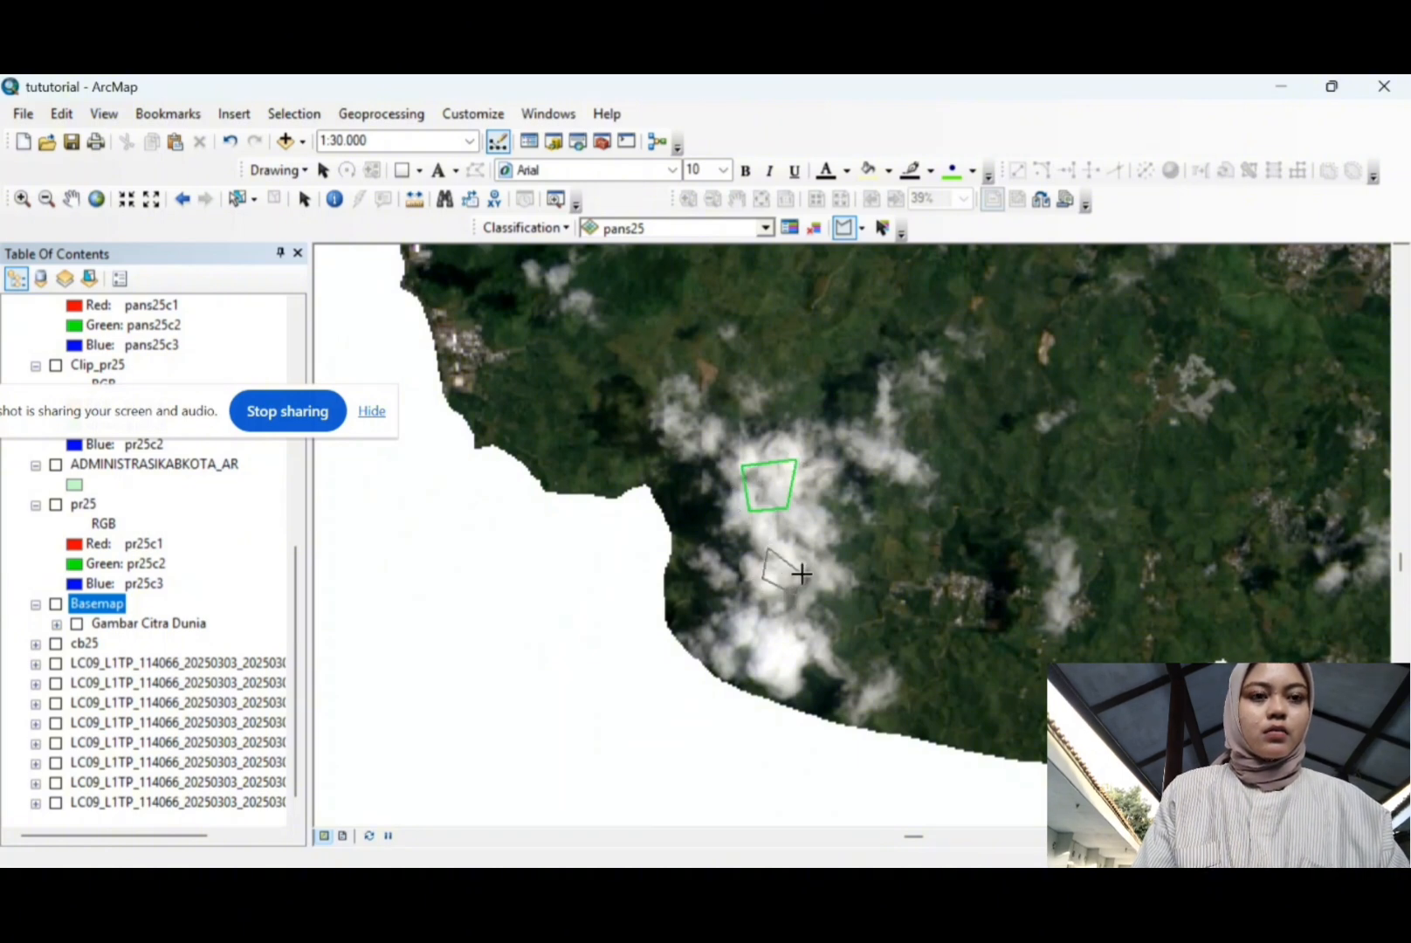
double_click(818, 536)
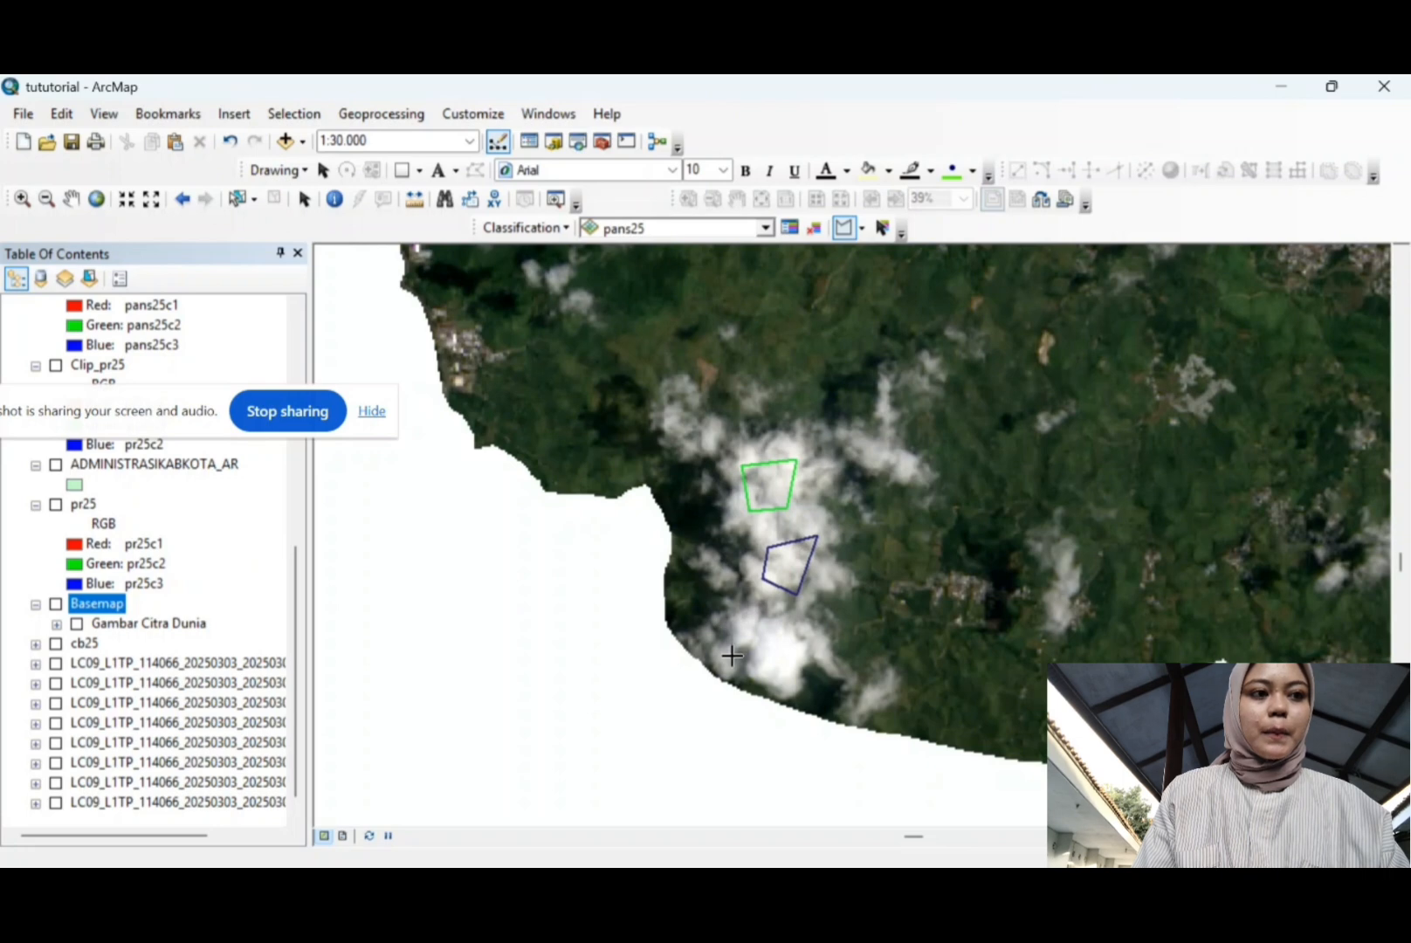
Step: Draw two more cloud polygons: a lower purple one and an upper-left teal one
left_click(732, 656)
left_click(786, 678)
double_click(793, 620)
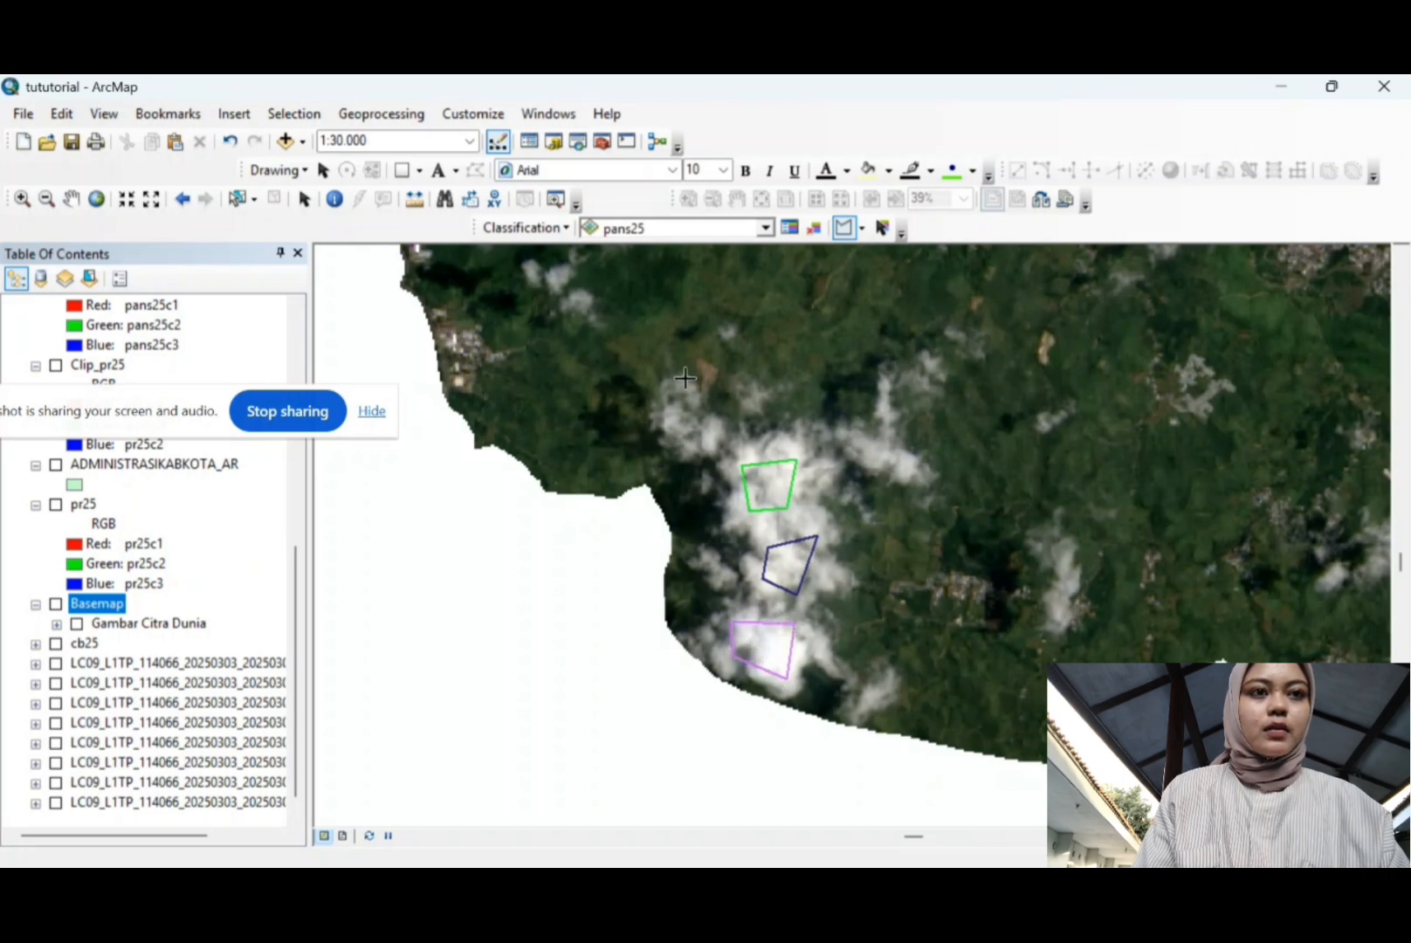
left_click(674, 406)
left_click(666, 432)
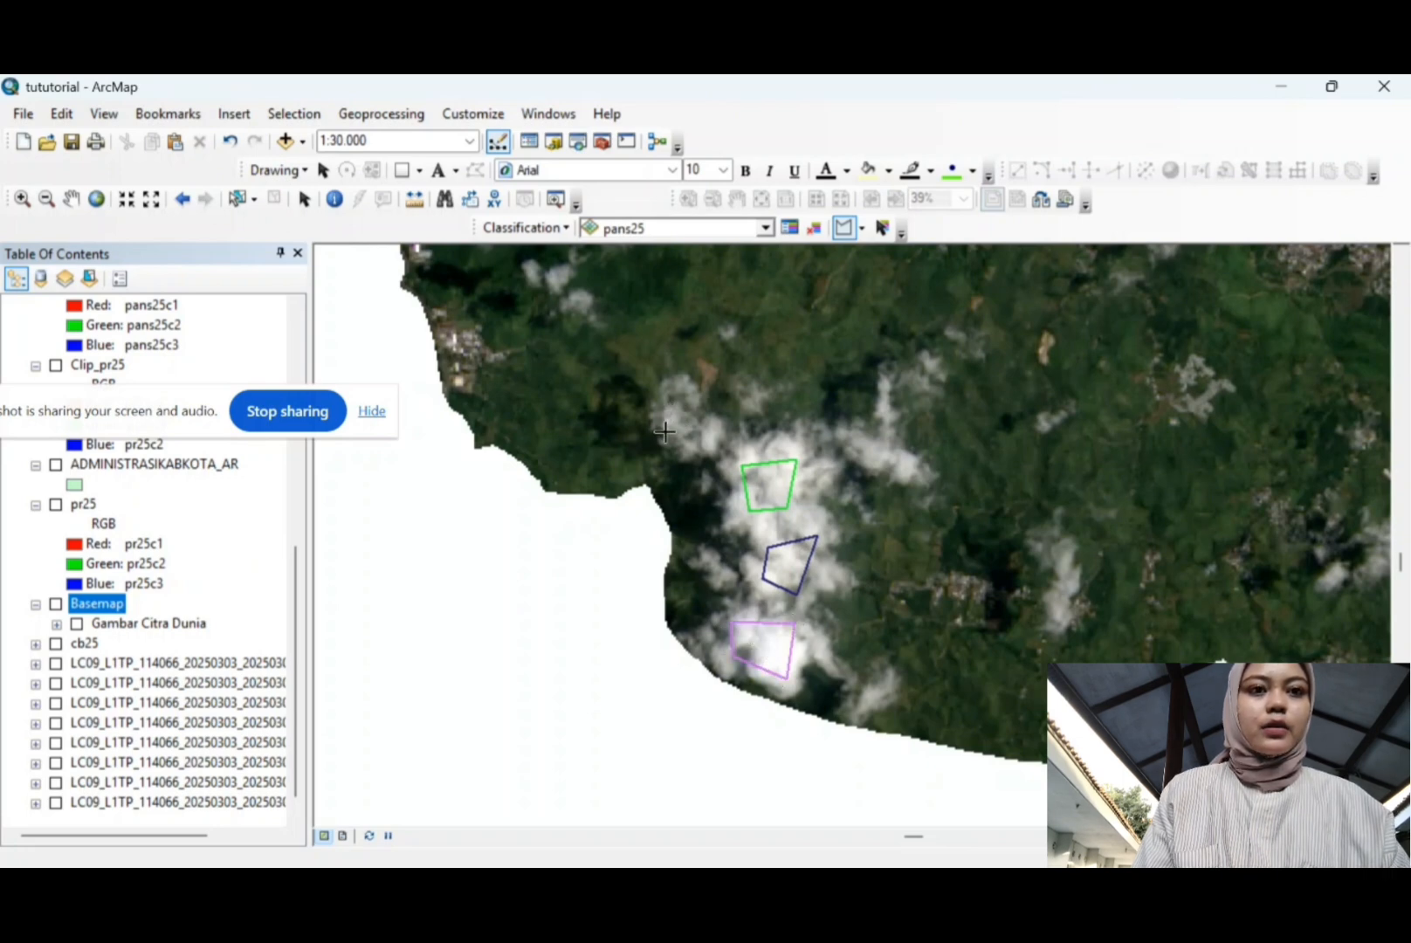
left_click(692, 452)
double_click(702, 431)
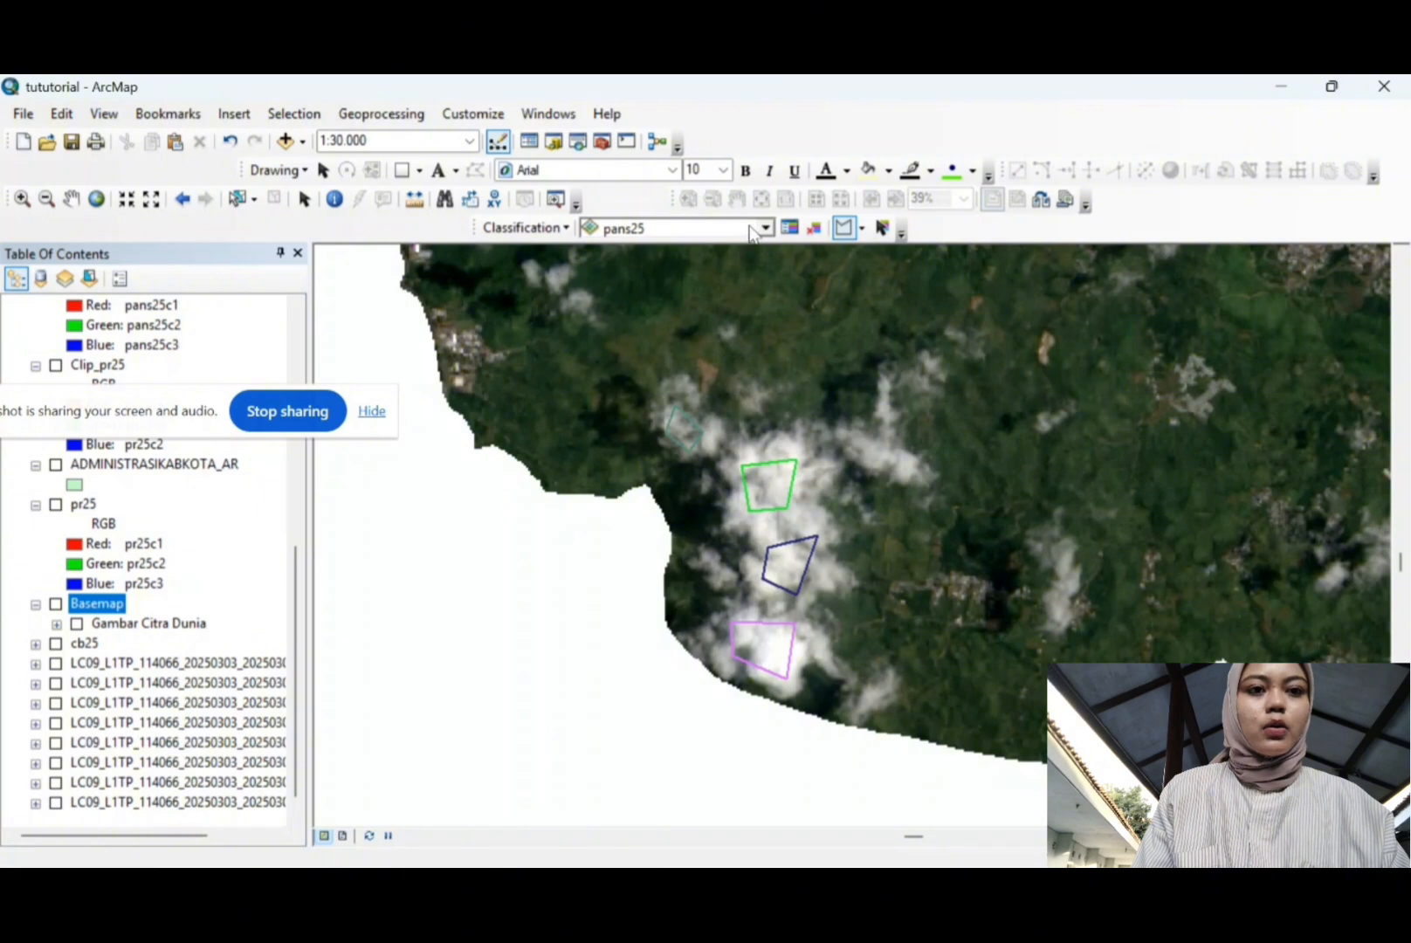
Step: In the Training Sample Manager, select the Class 9 through Class 12 sample entries
left_click(790, 228)
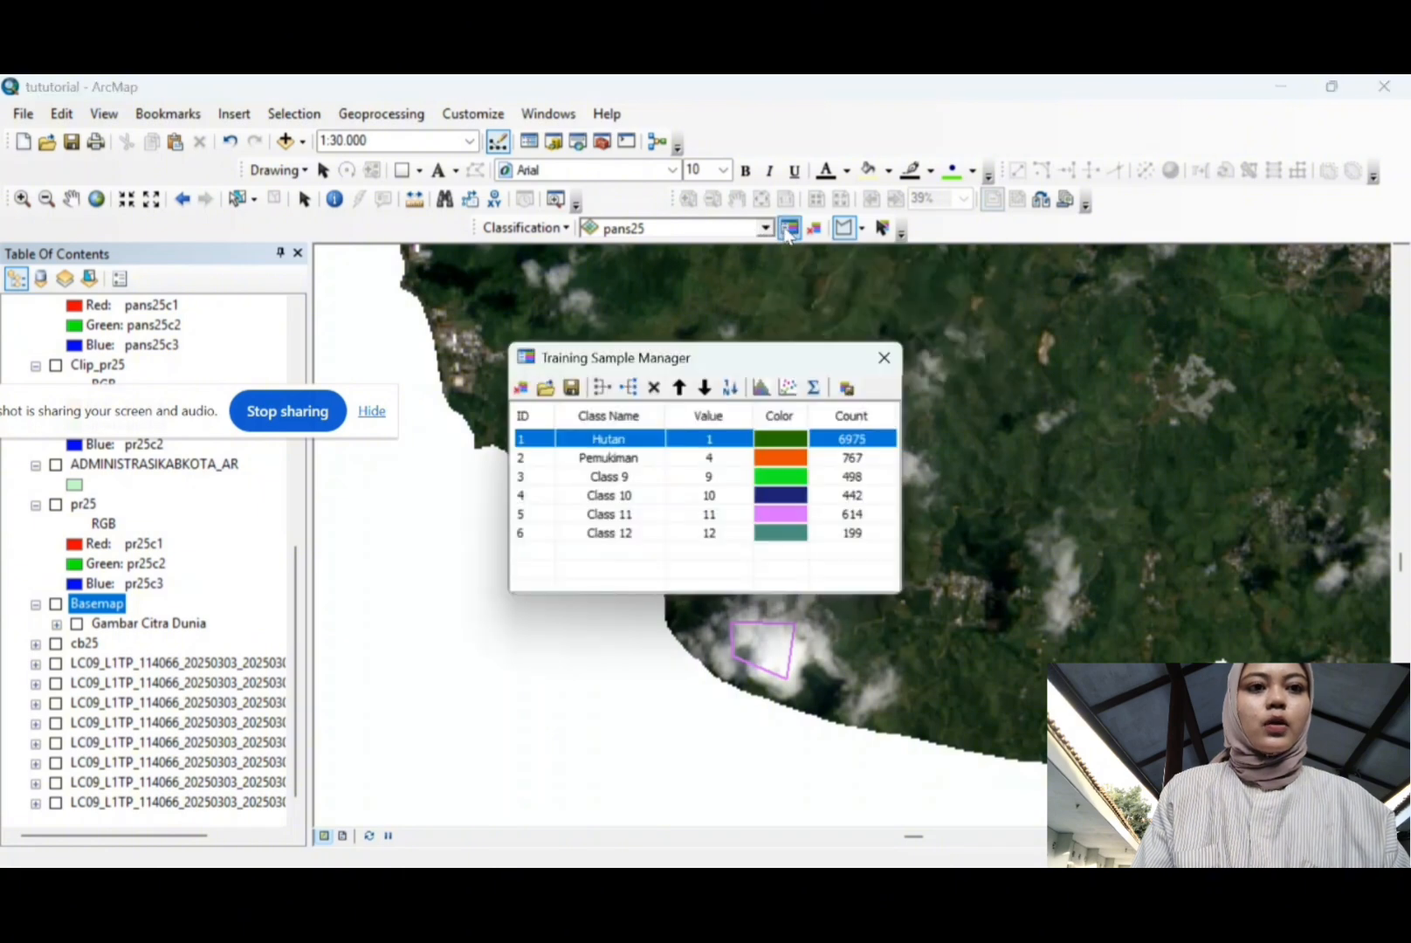
left_click(551, 483)
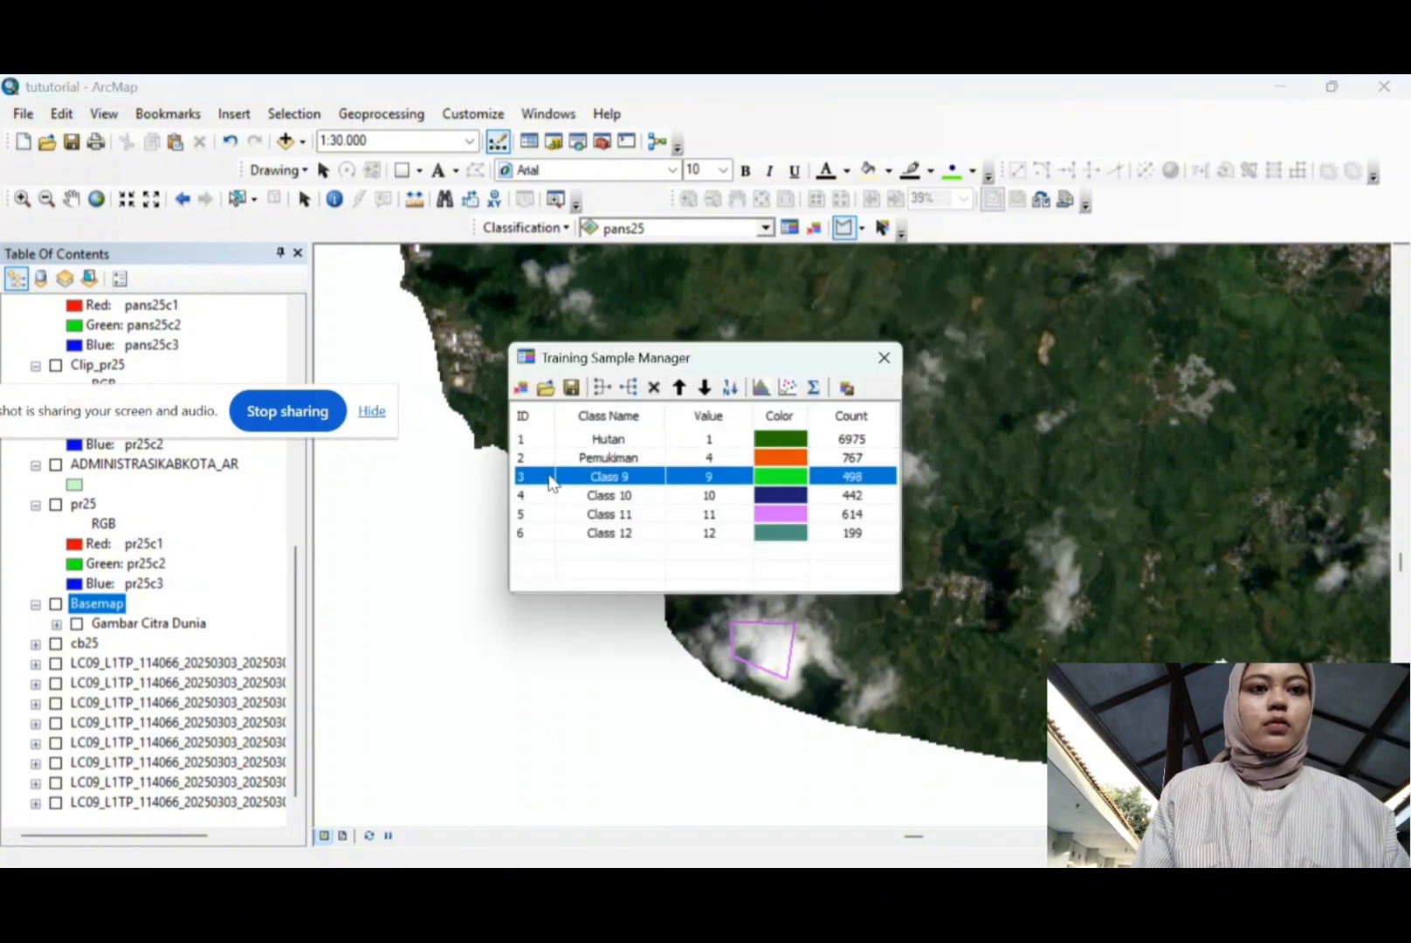
left_click(549, 534, "ctrl")
left_click(537, 513, "ctrl")
left_click(540, 489, "ctrl")
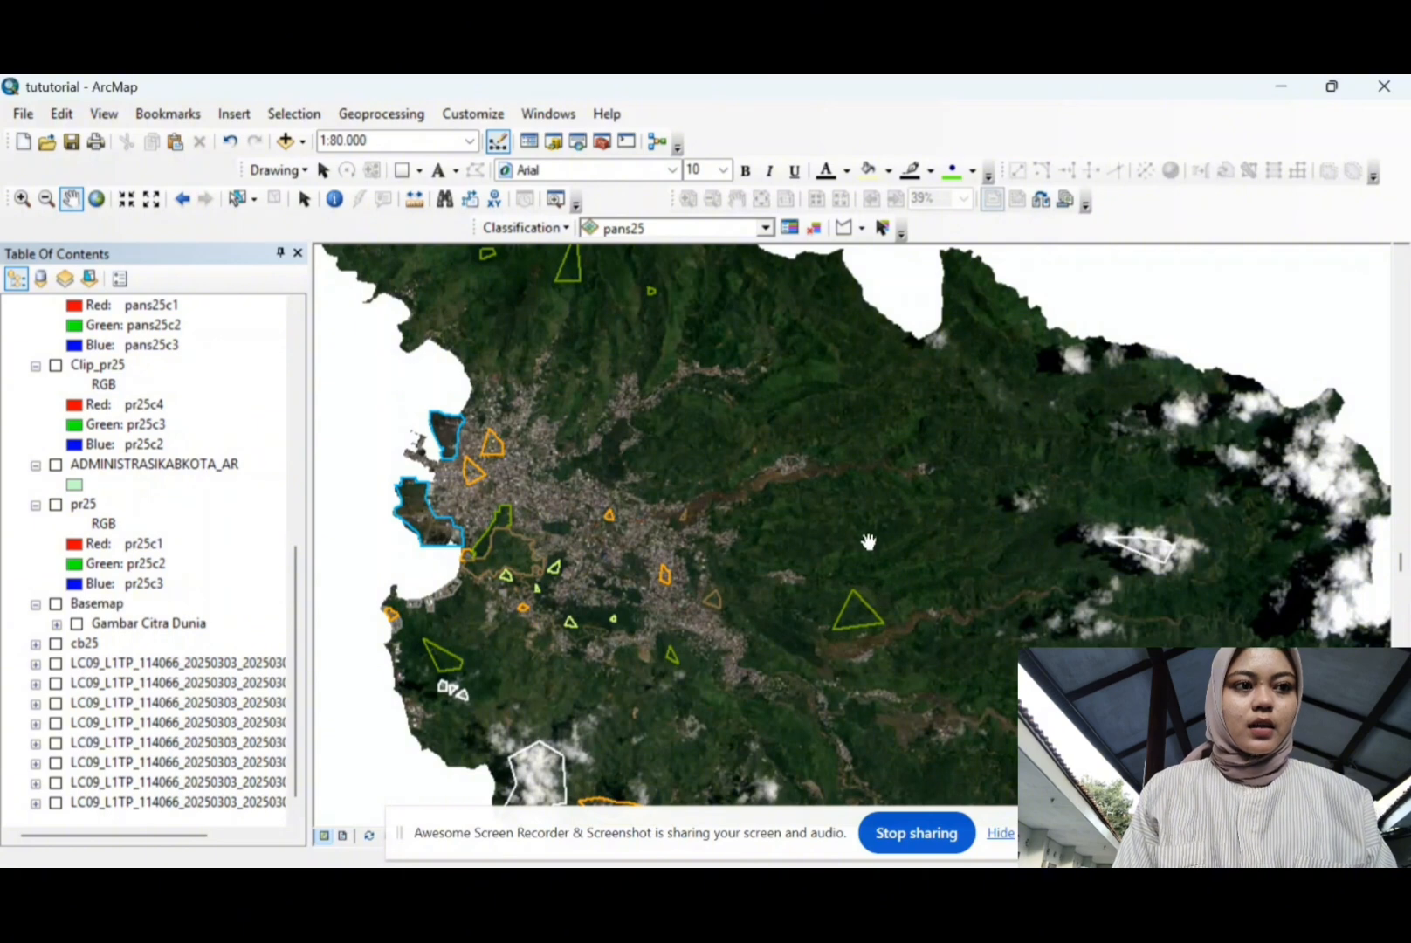
Step: Run Interactive Supervised Classification on pans25 from the Classification menu
left_click(560, 229)
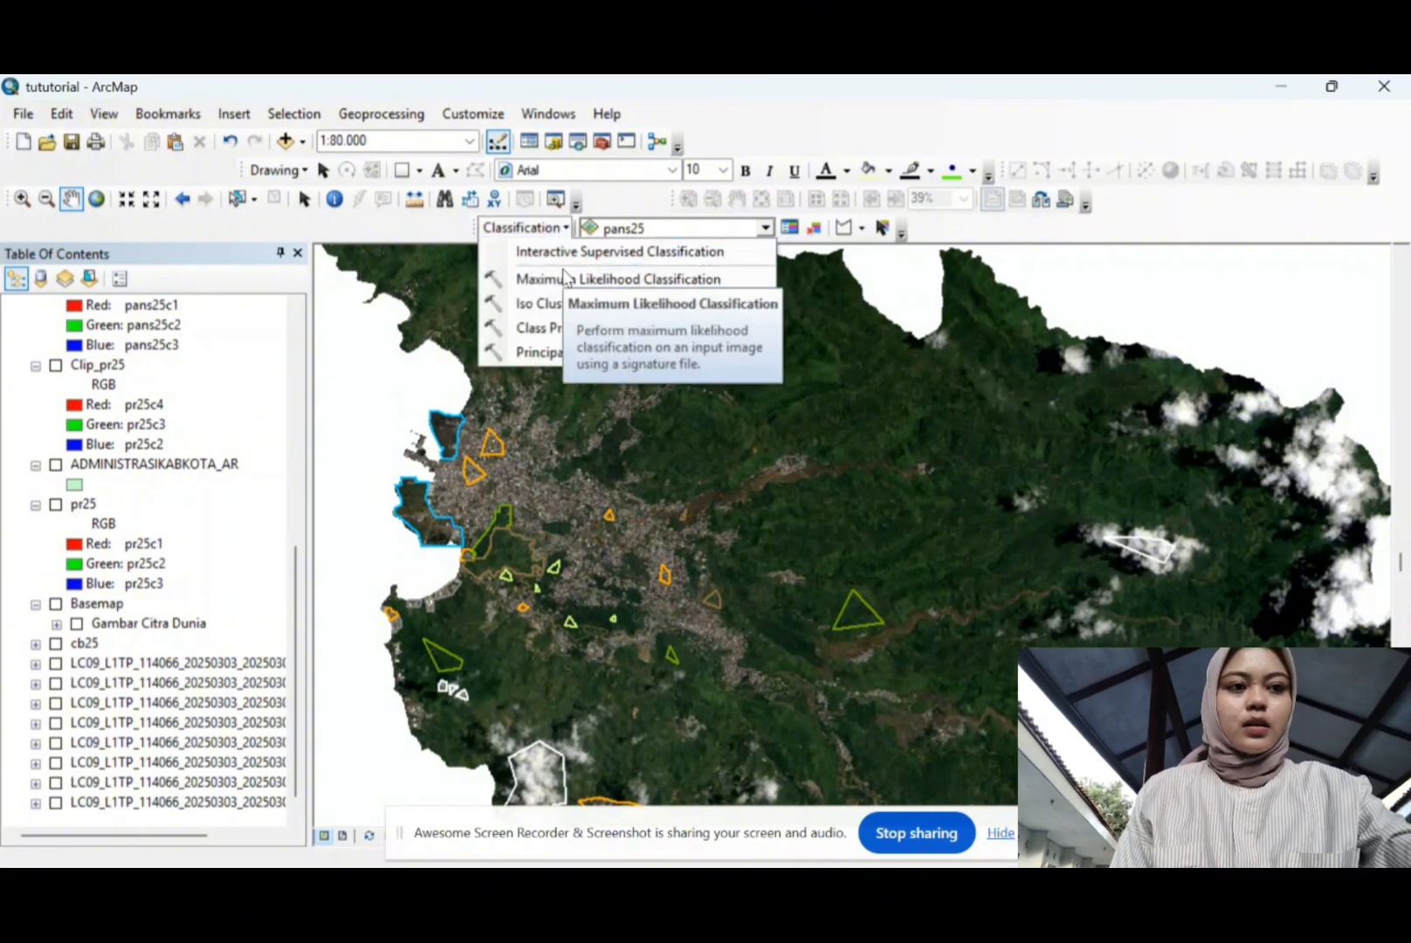
left_click(613, 253)
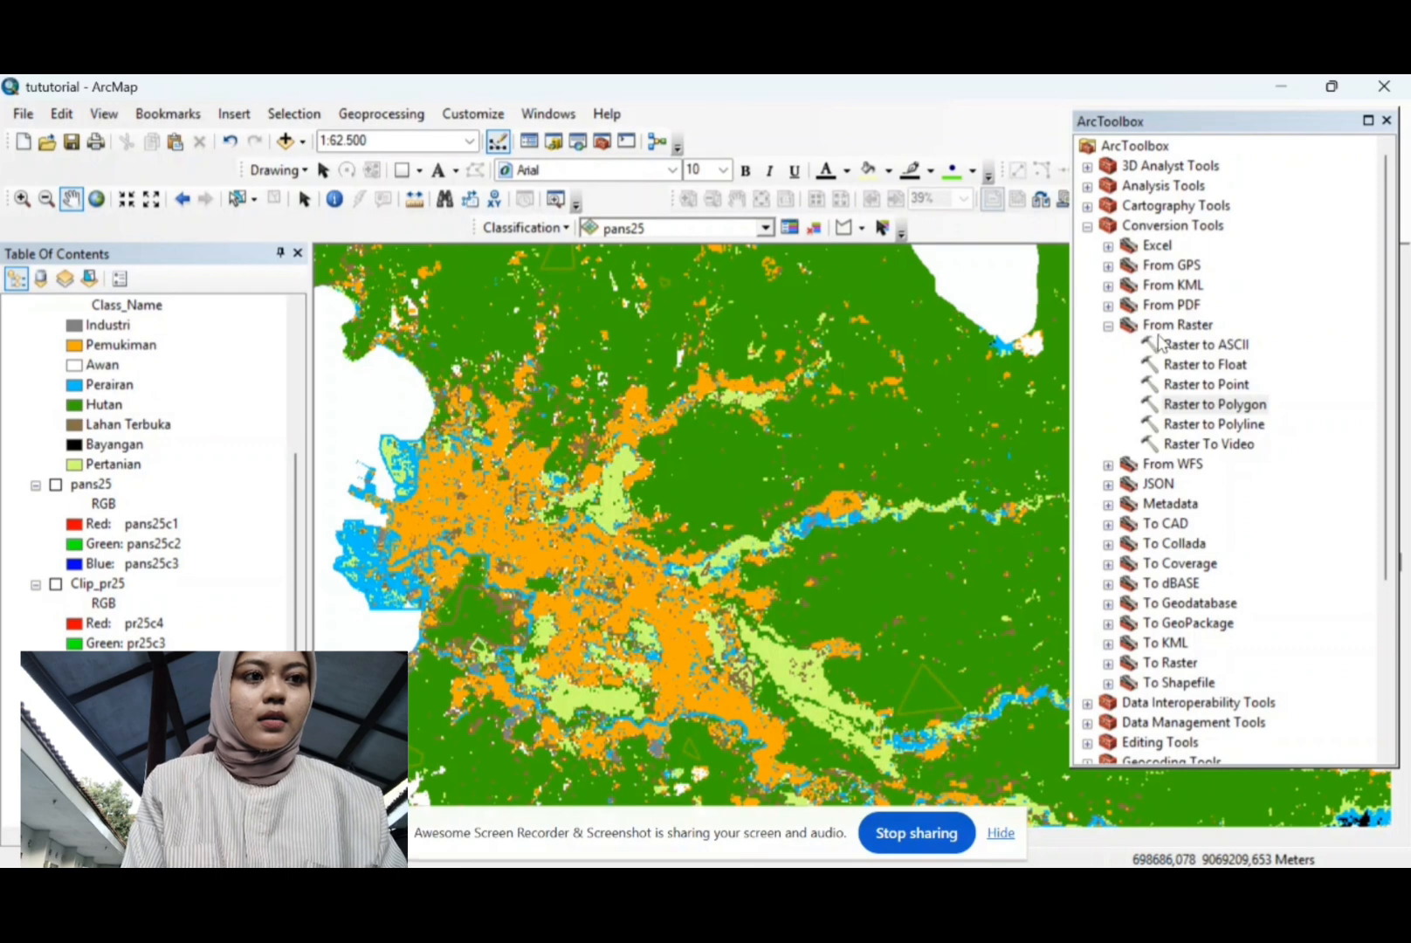
Step: Convert Classification_pans25 to polygons with Raster to Polygon, using the Class_name field
double_click(1218, 404)
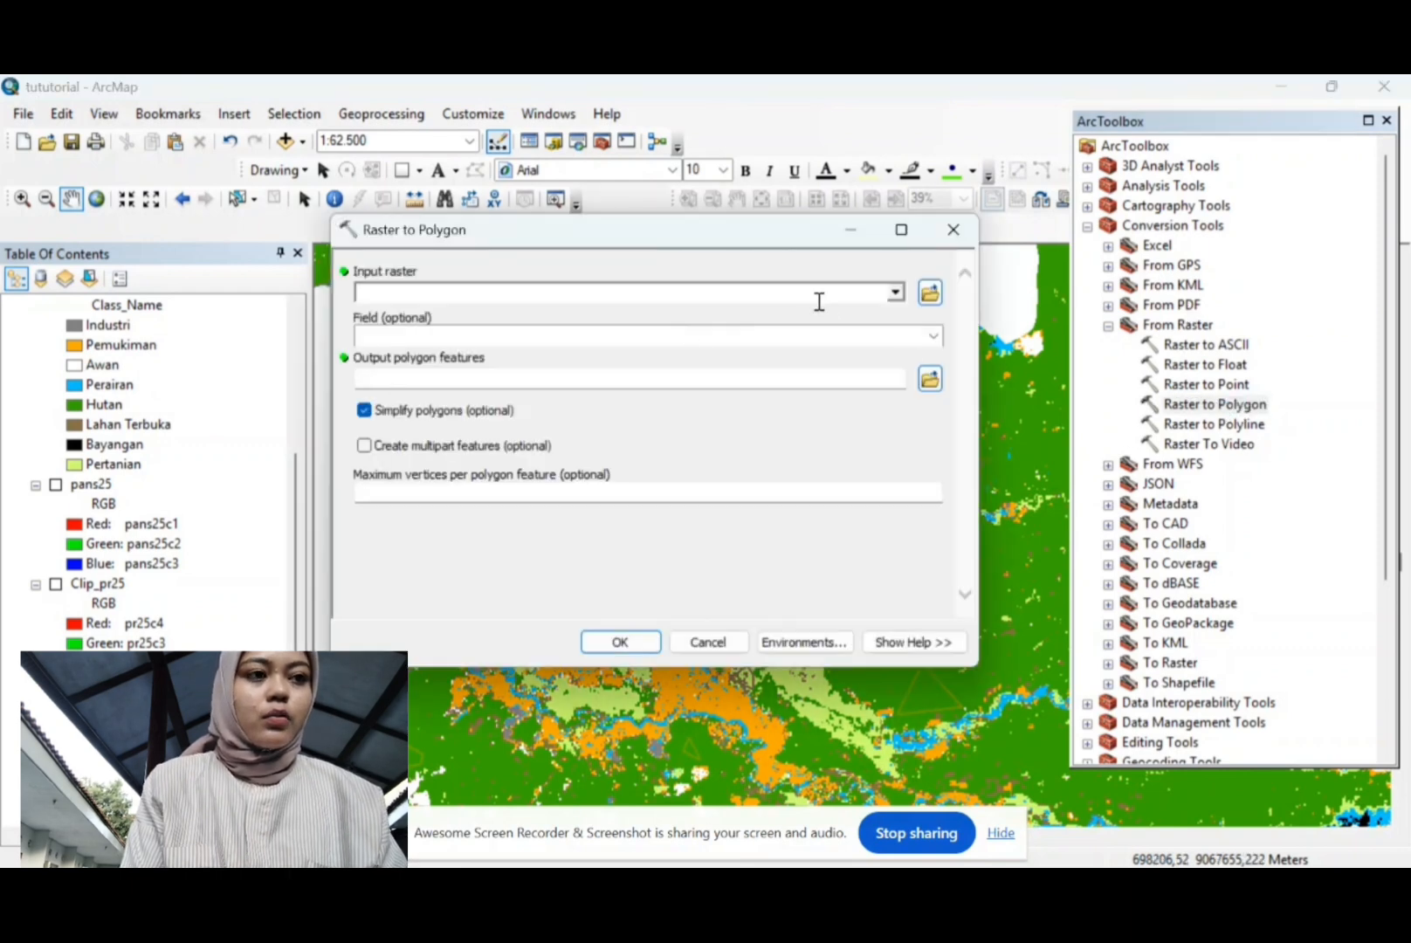
left_click(896, 292)
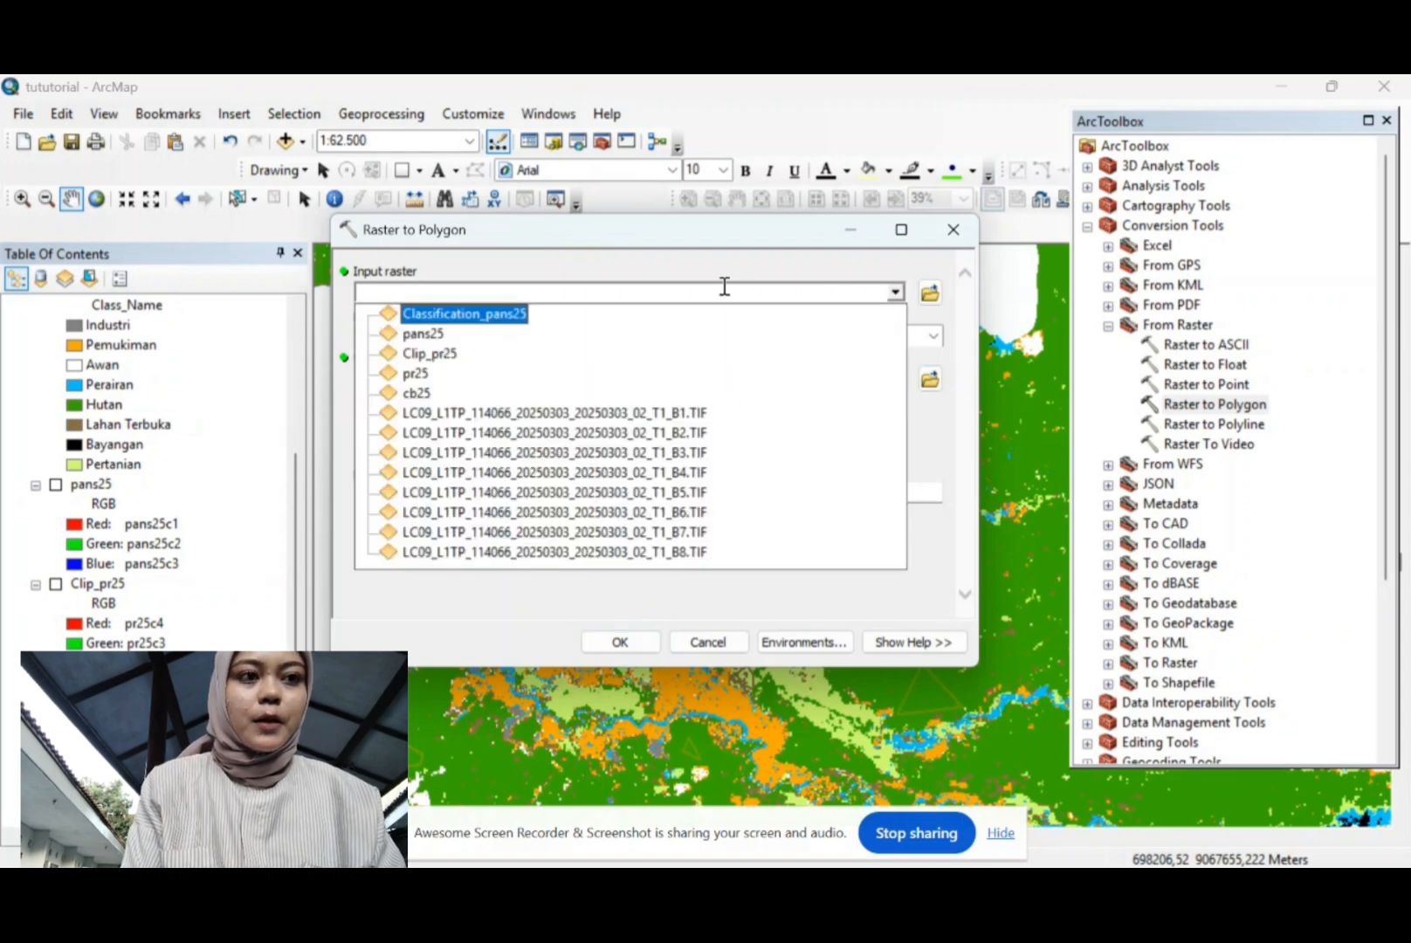
left_click(507, 316)
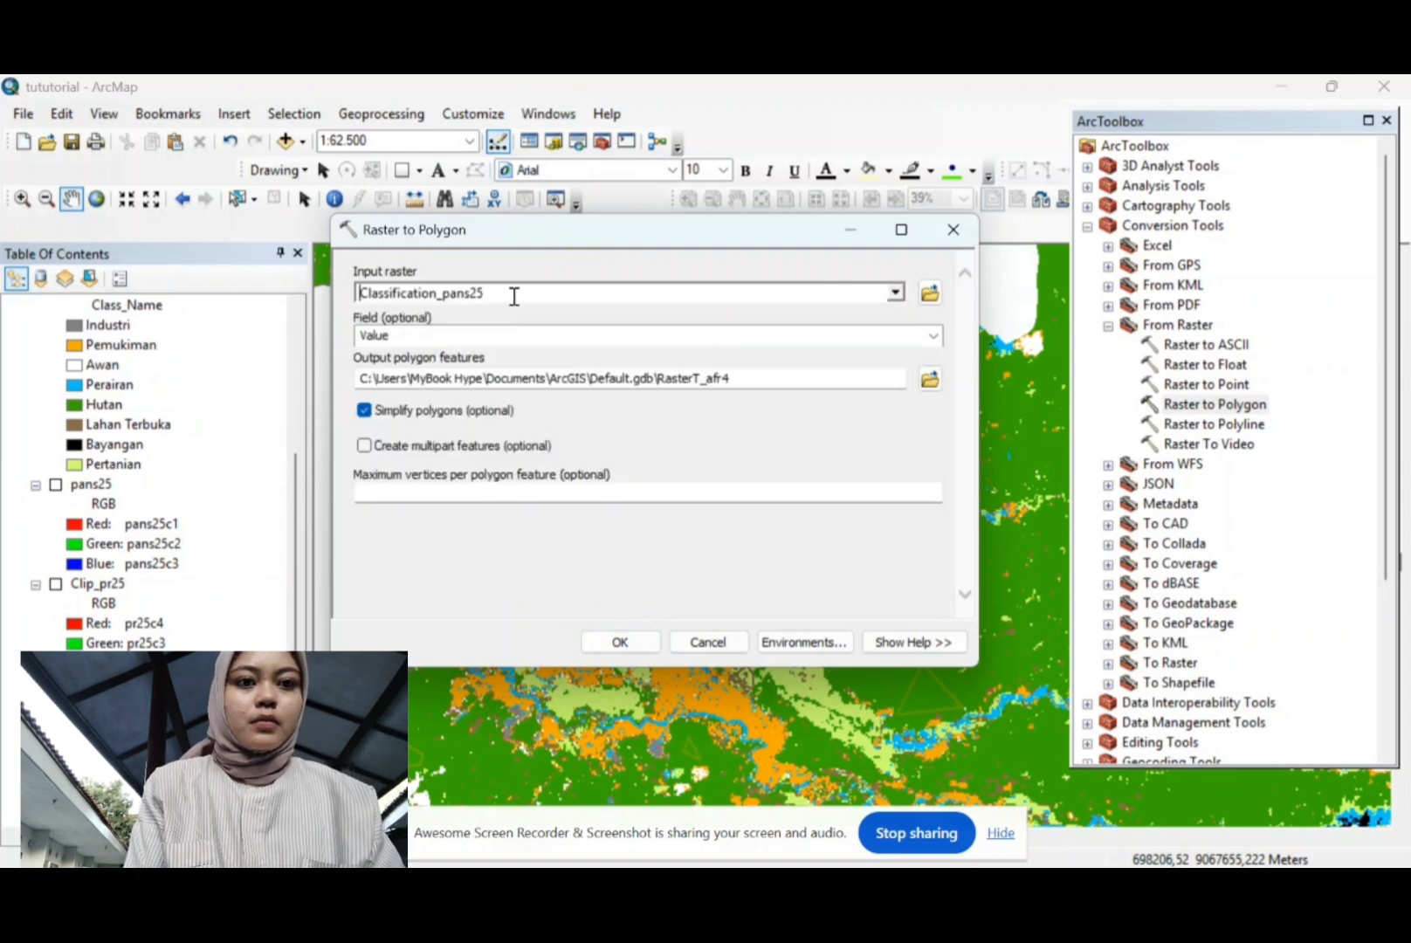
left_click(935, 336)
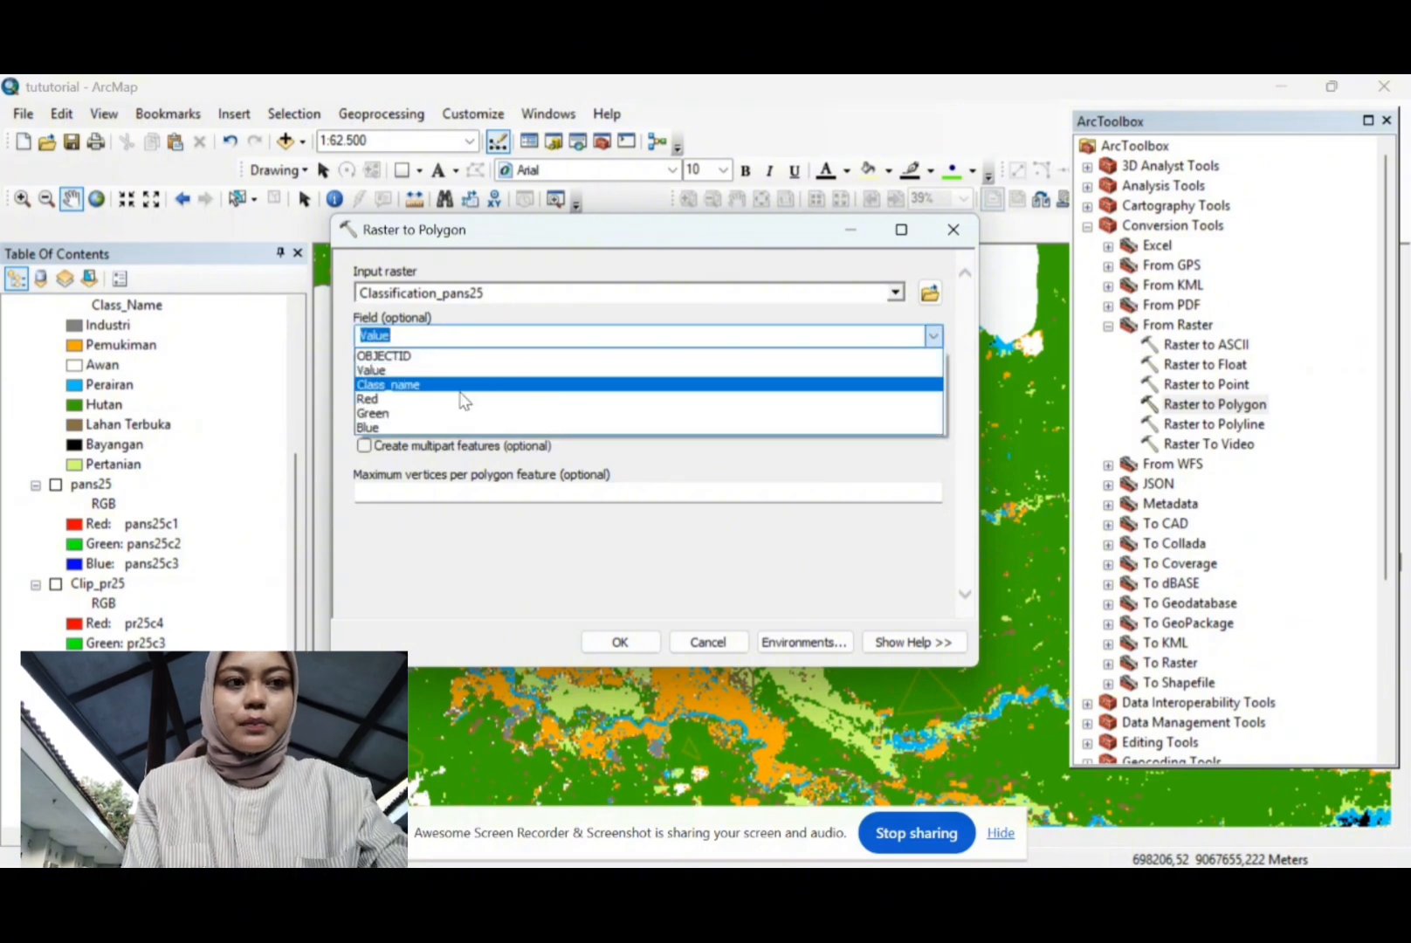
left_click(447, 386)
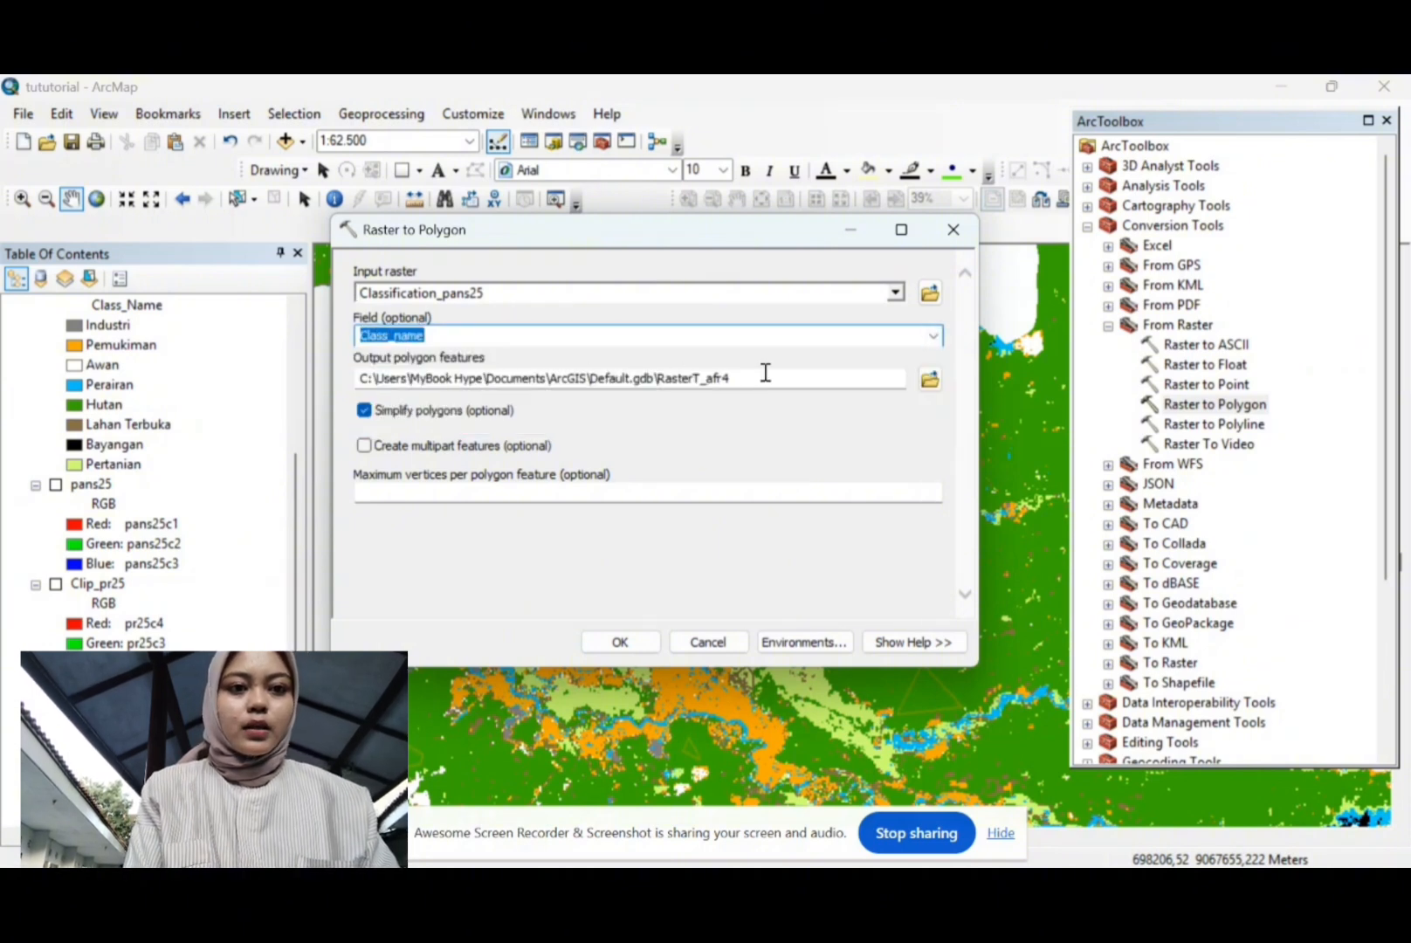
left_click(621, 641)
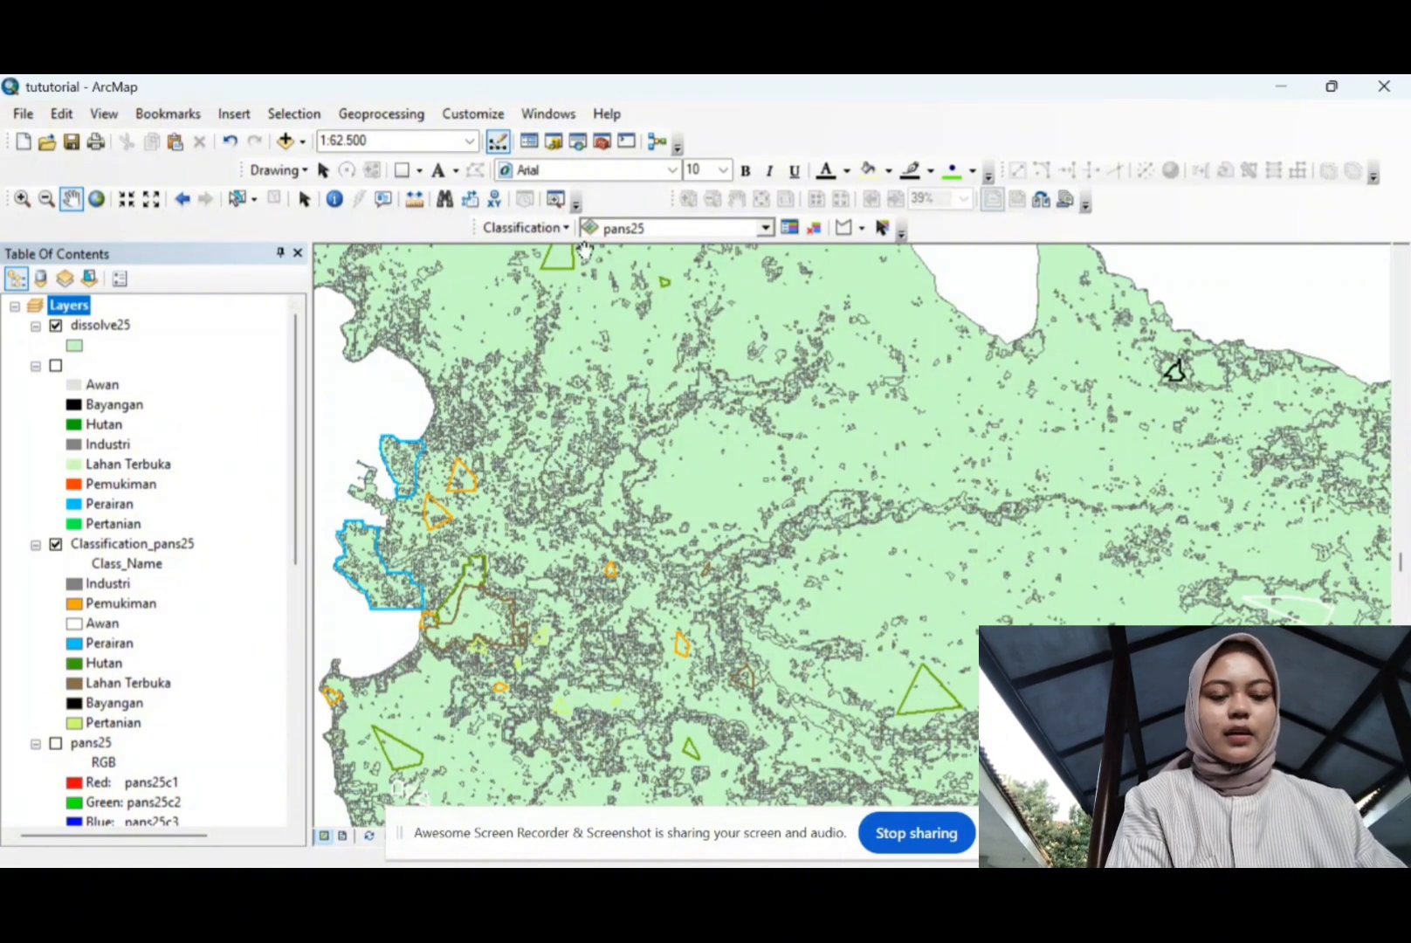
Step: Clear the training-sample polygons from the map and open dissolve25's layer properties
left_click(815, 228)
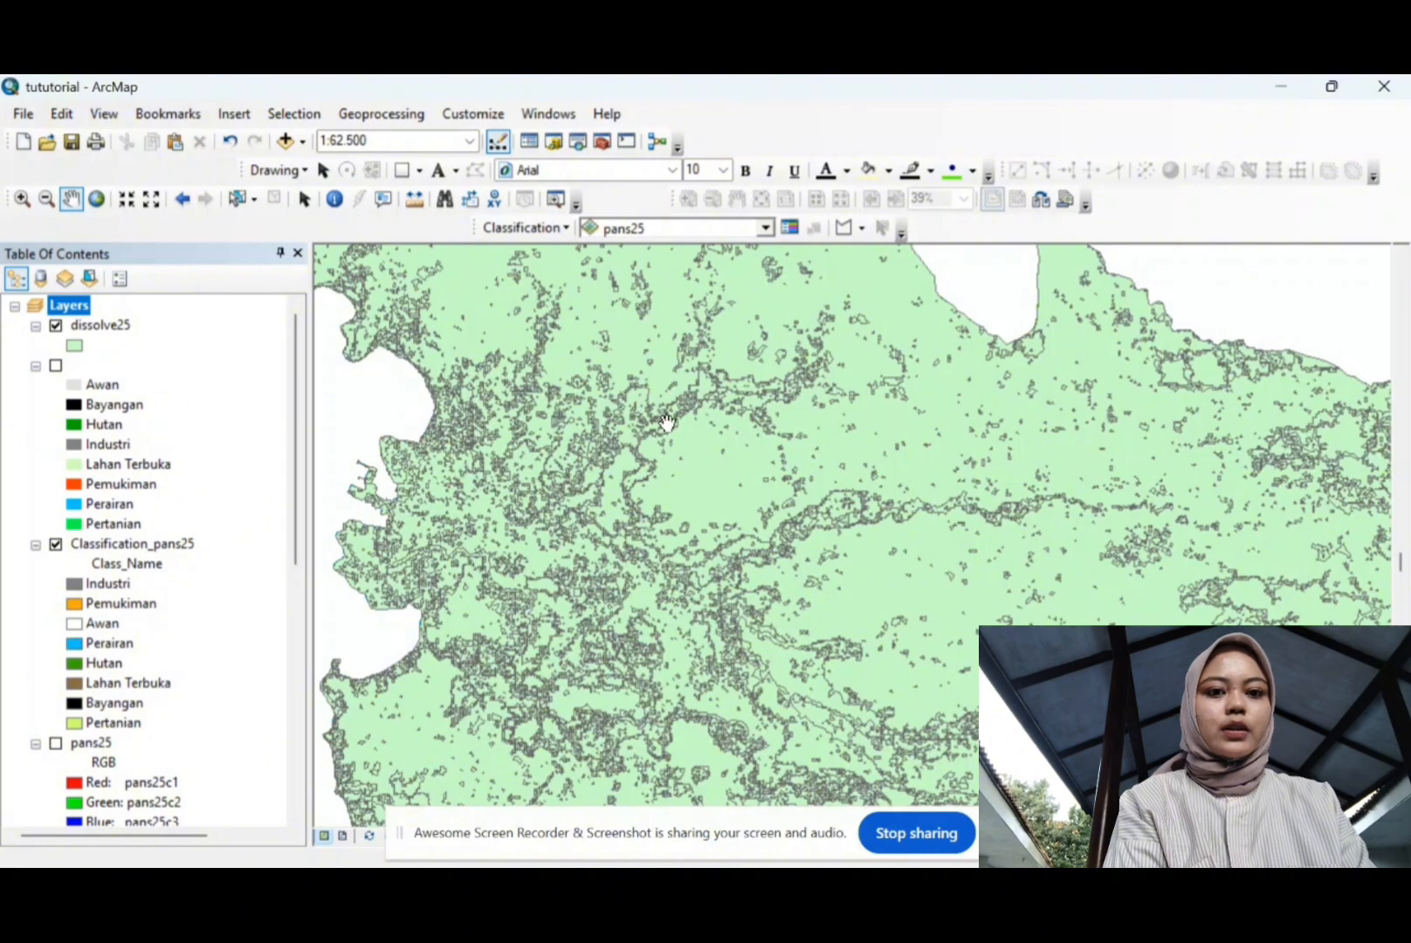
left_click(99, 330)
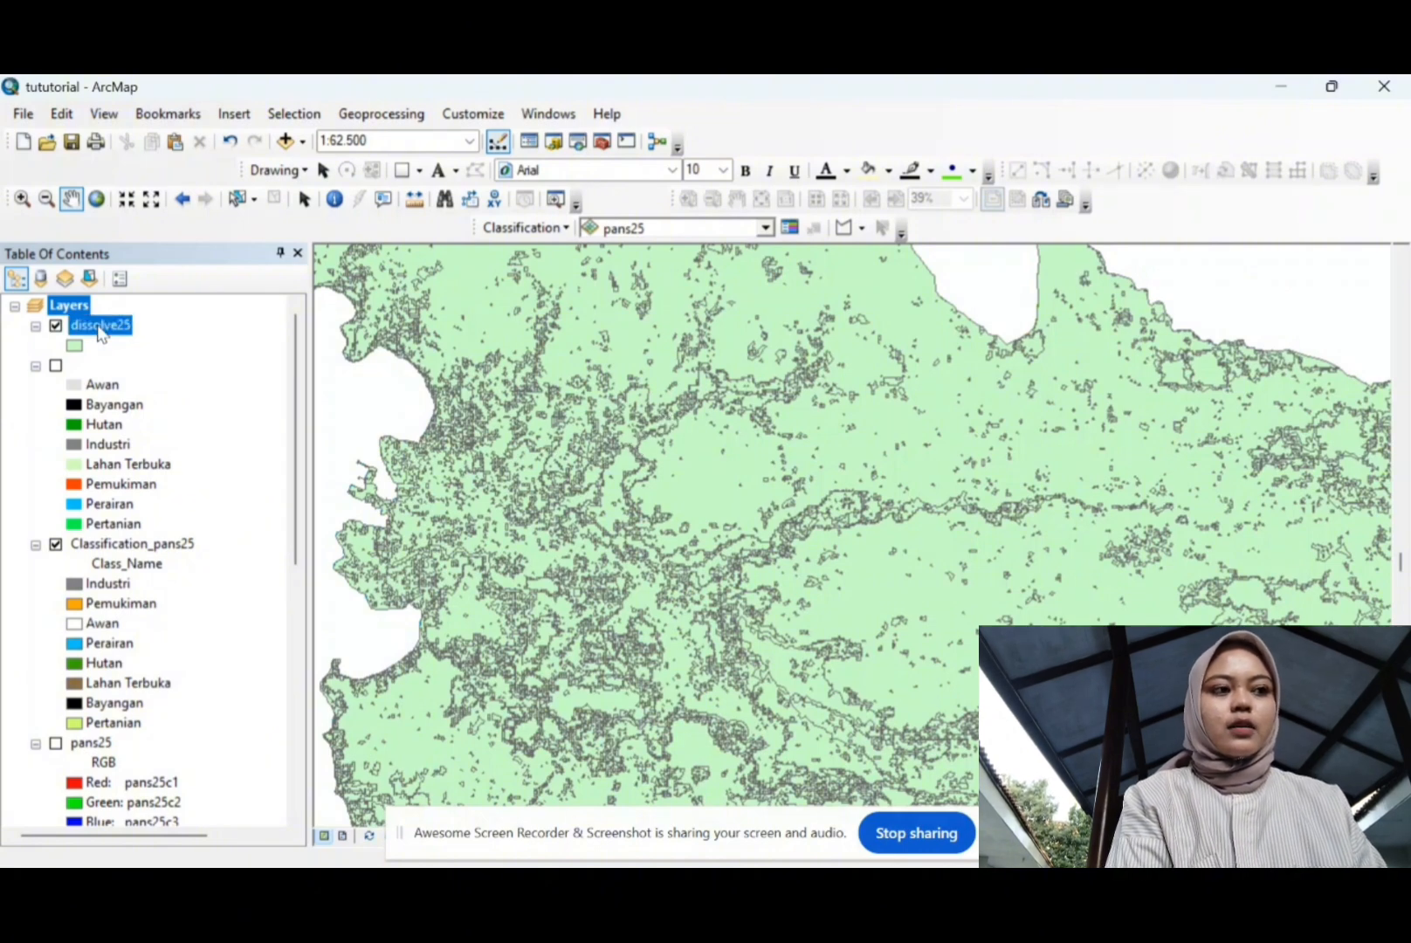
right_click(99, 329)
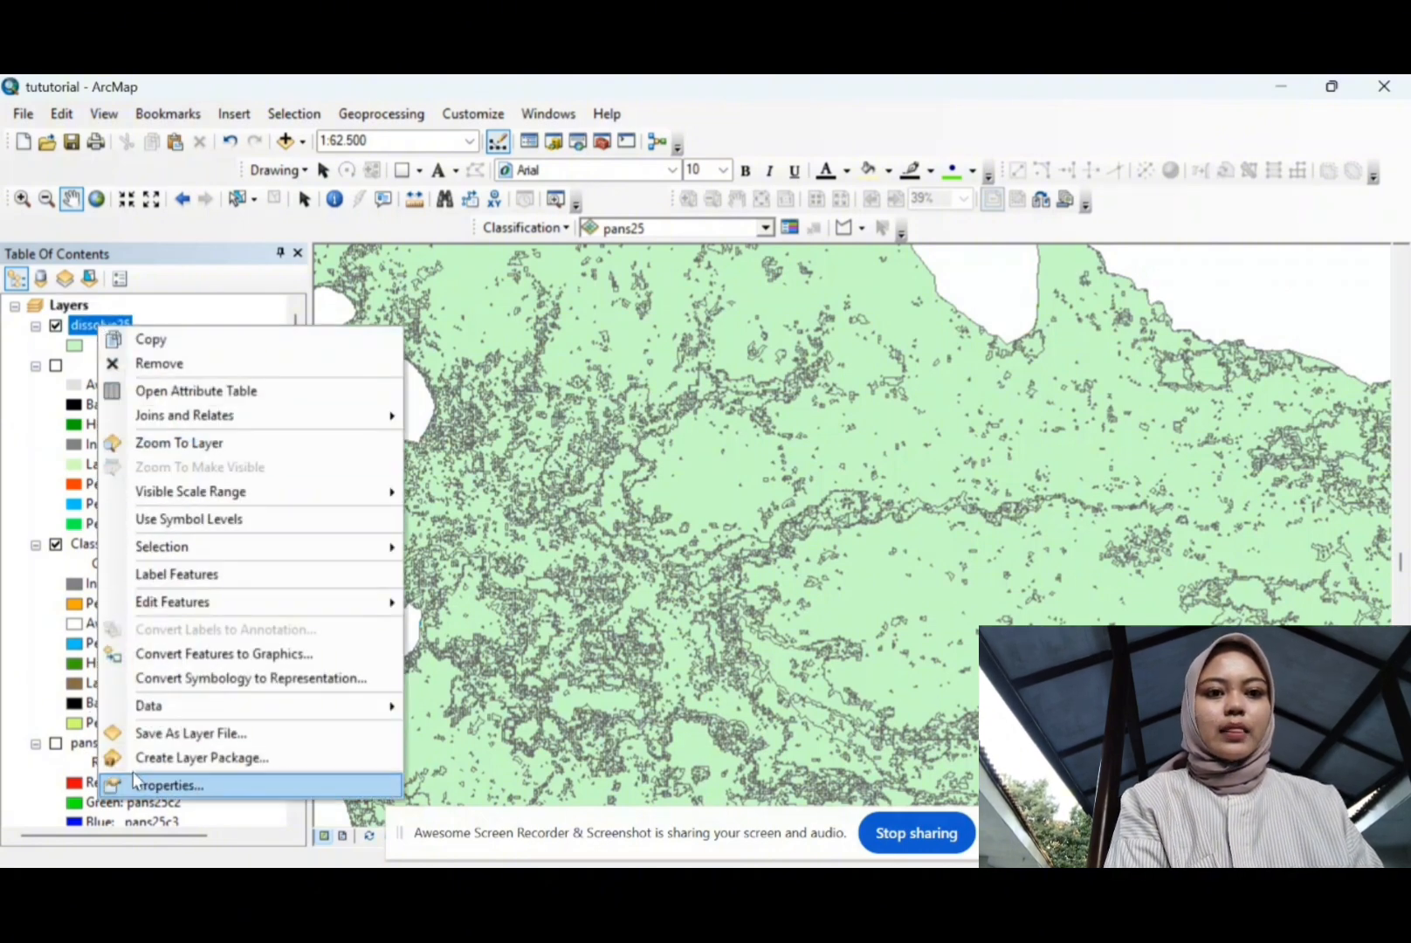
left_click(151, 784)
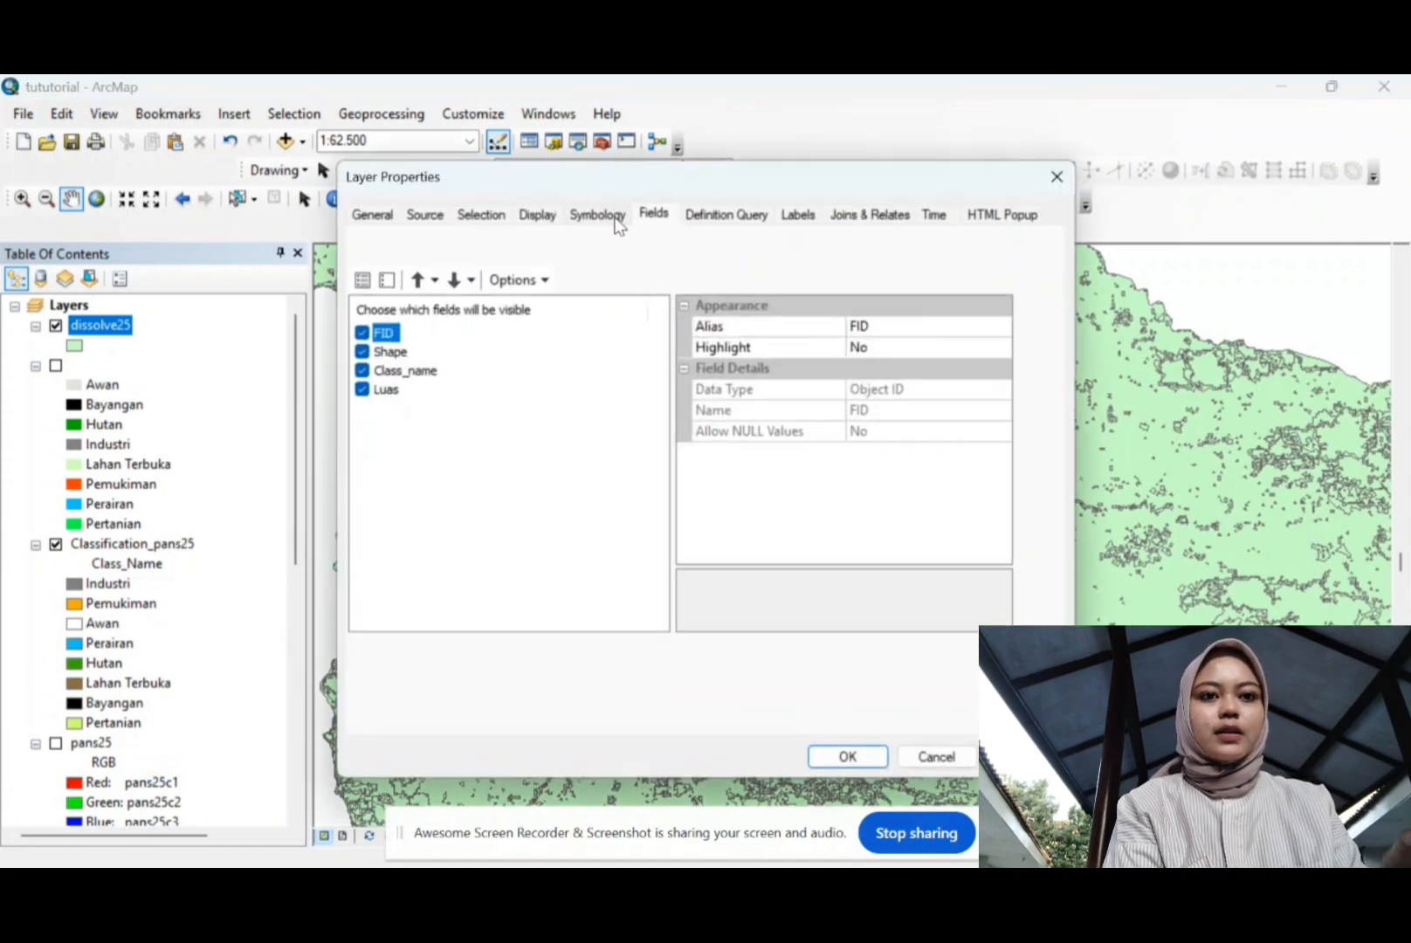
Step: Symbolize dissolve25 by Class_name unique values, excluding <all other values>, and add all values
left_click(615, 220)
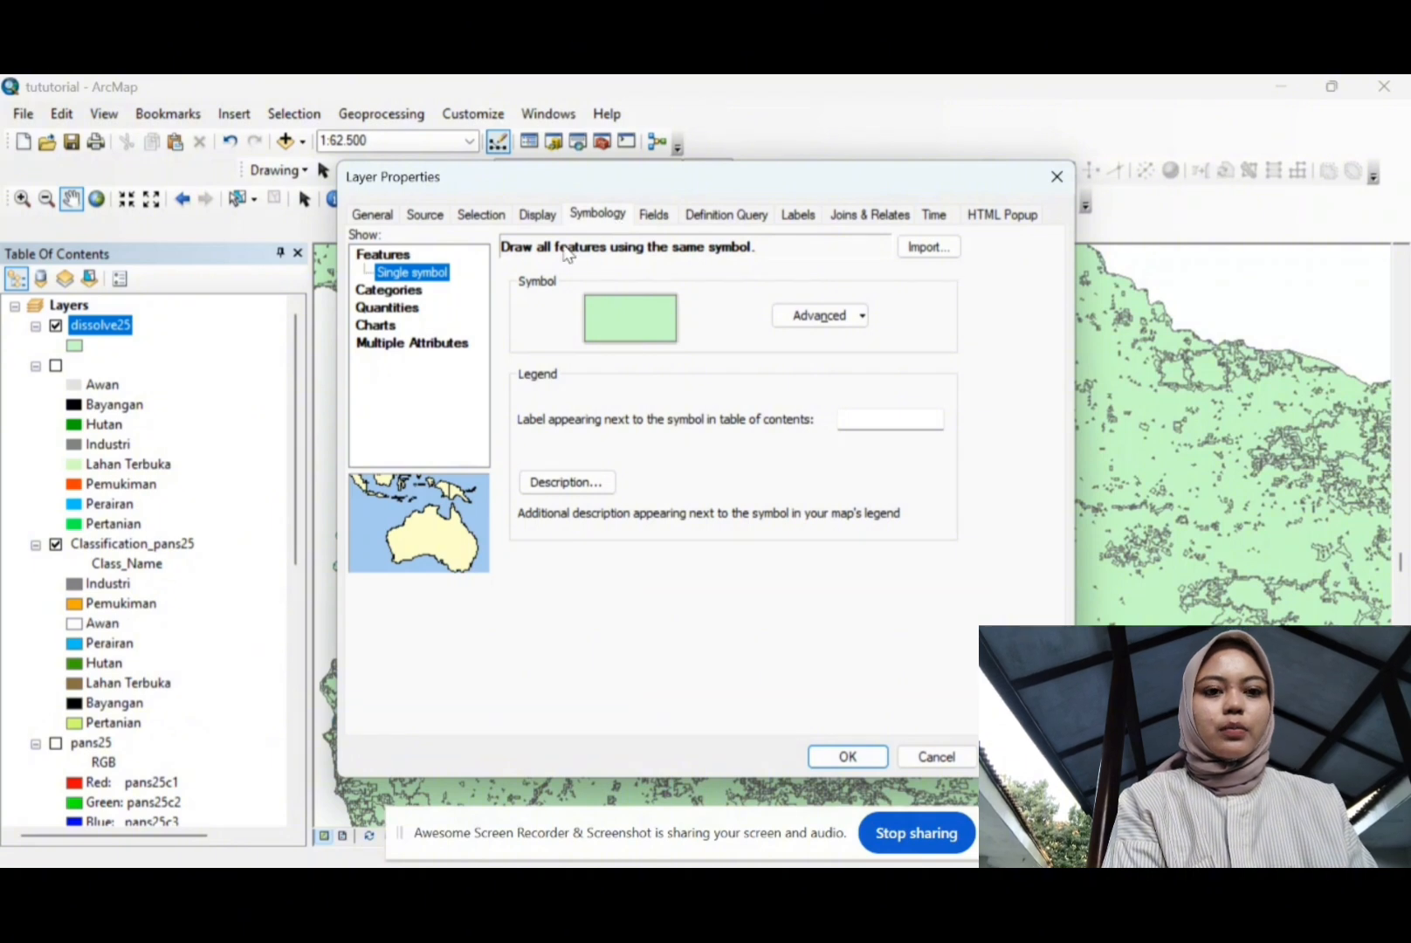
left_click(388, 292)
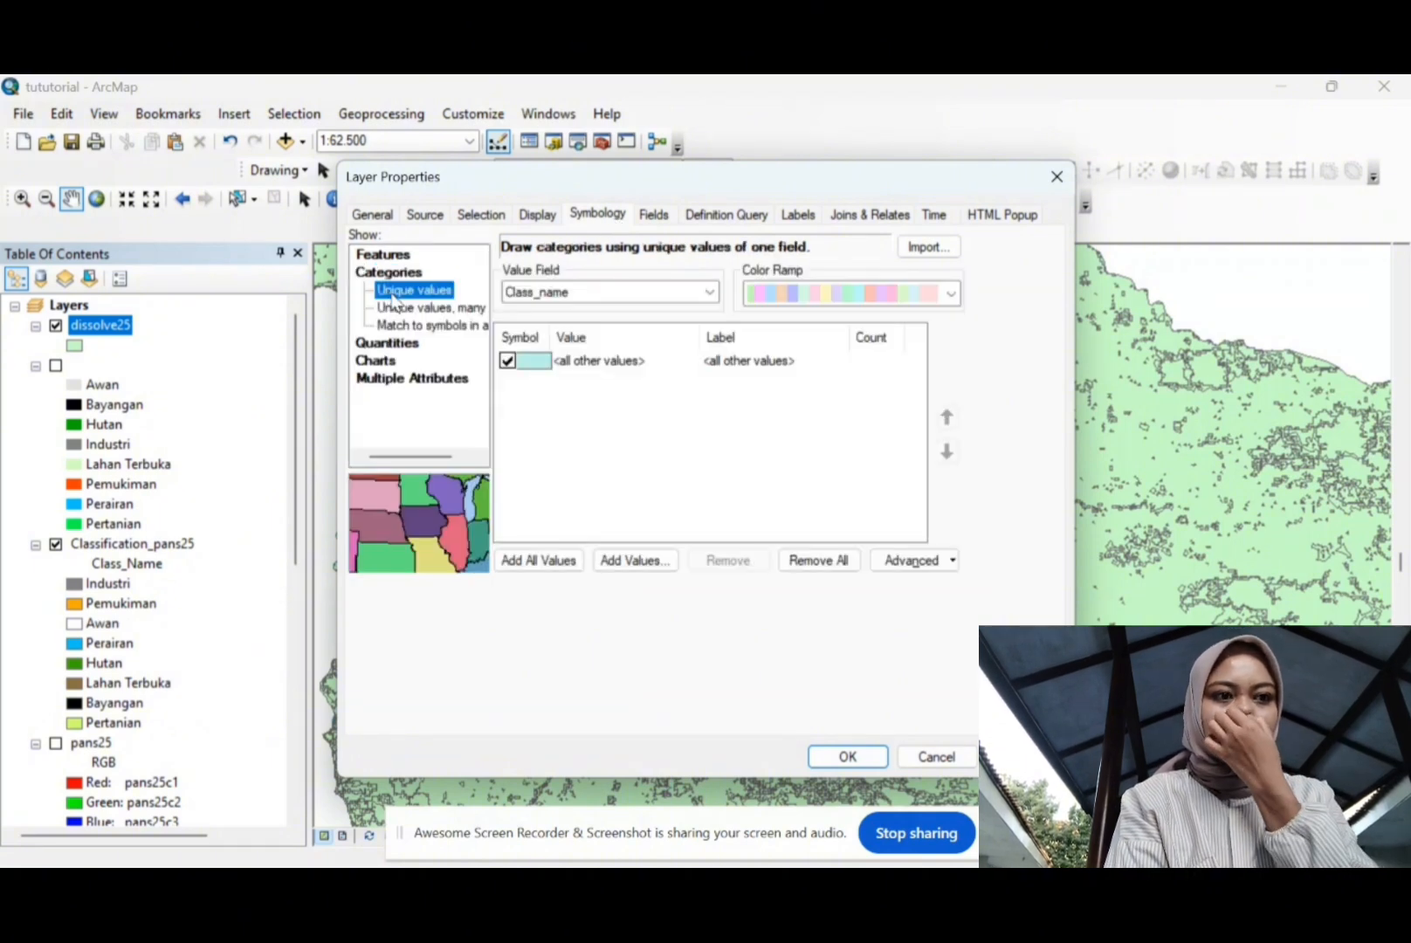
left_click(712, 293)
left_click(637, 312)
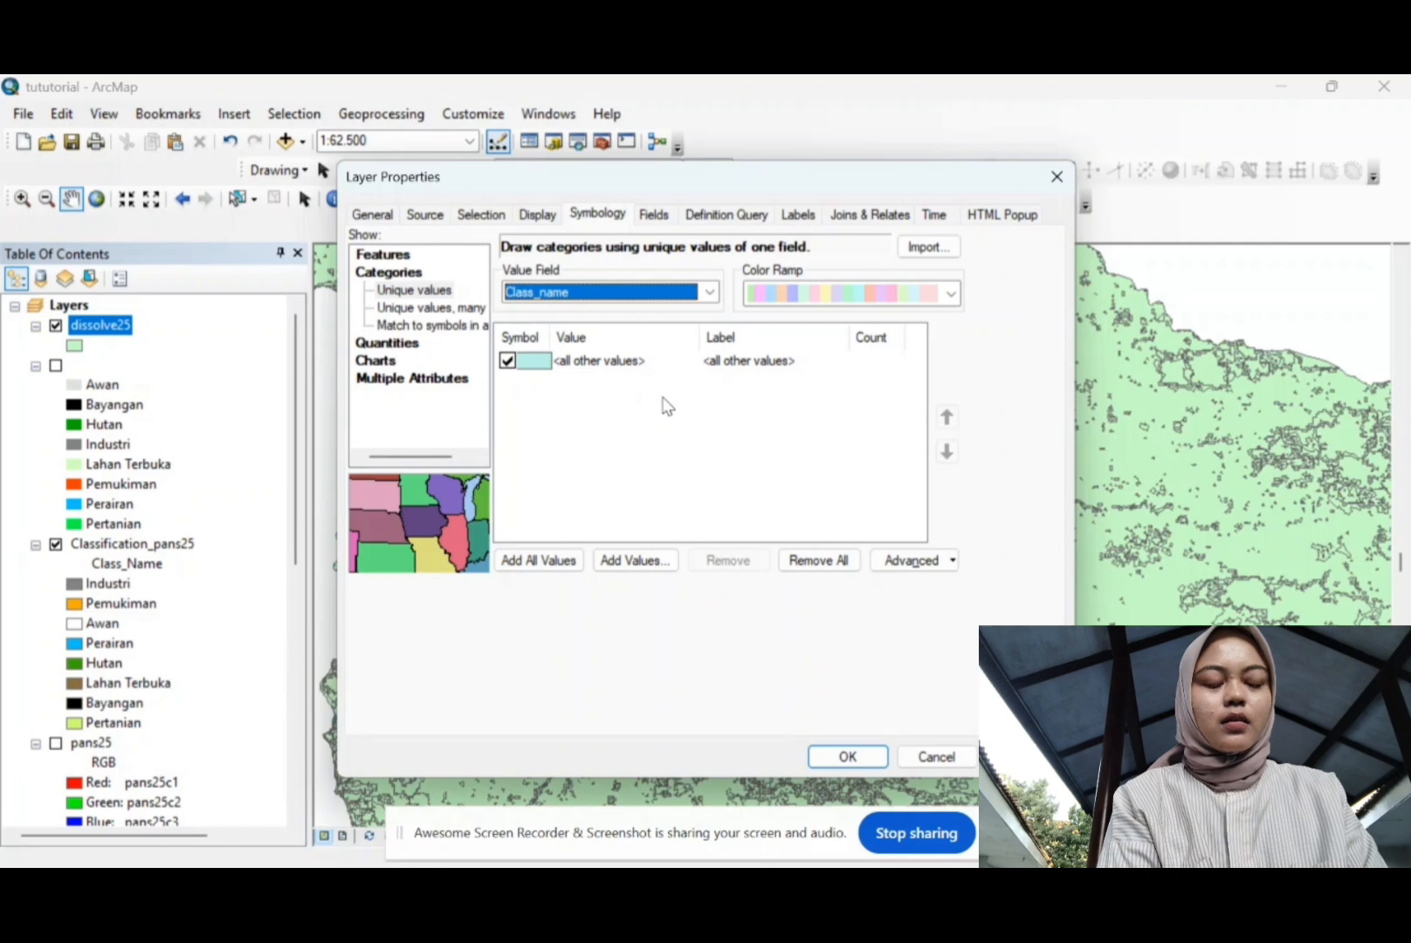
left_click(508, 360)
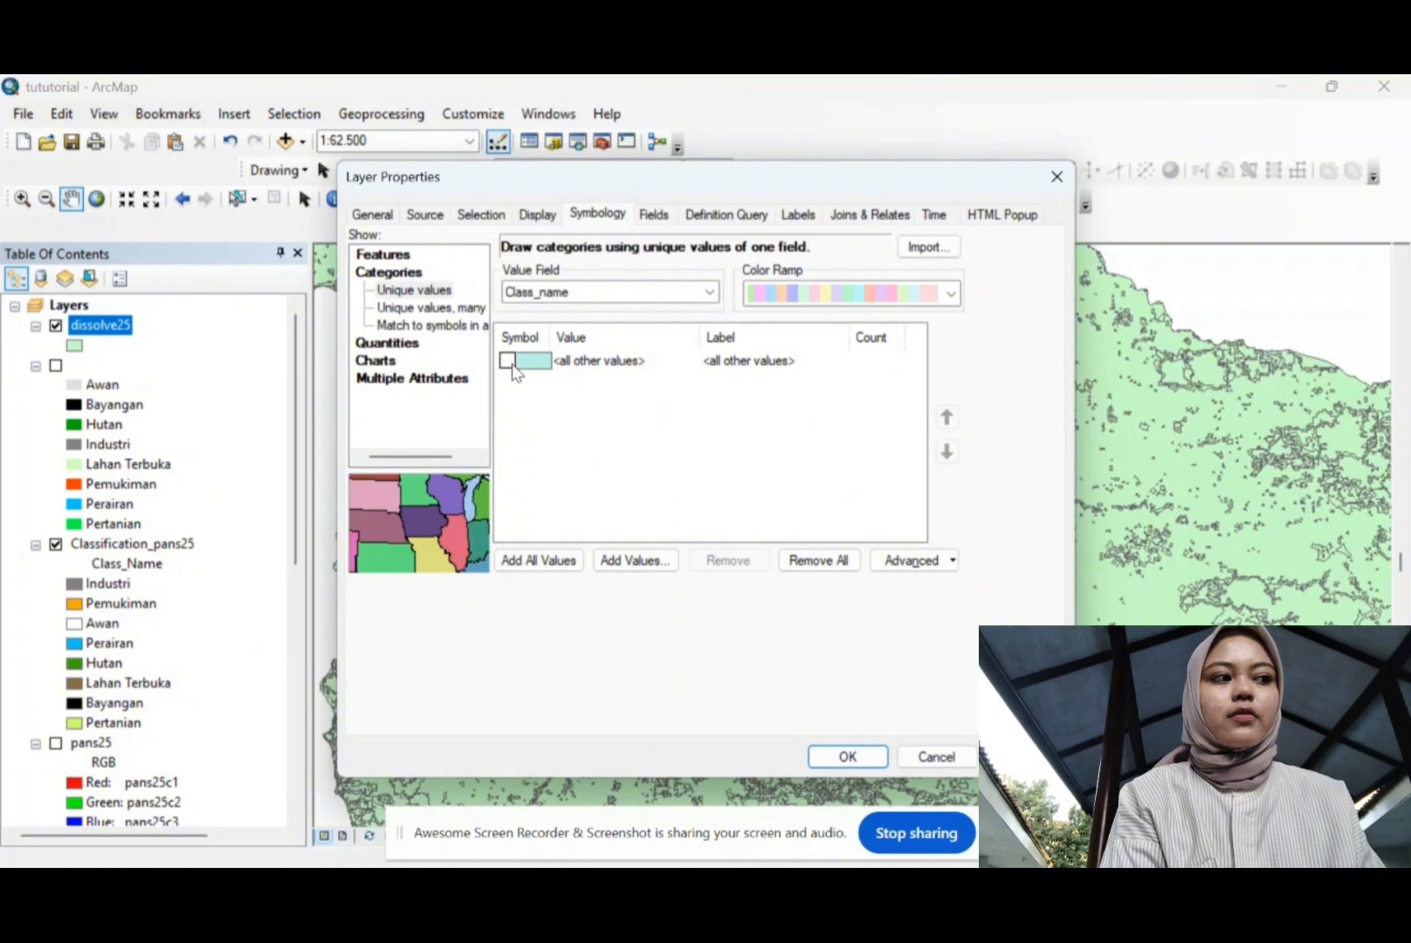
left_click(550, 567)
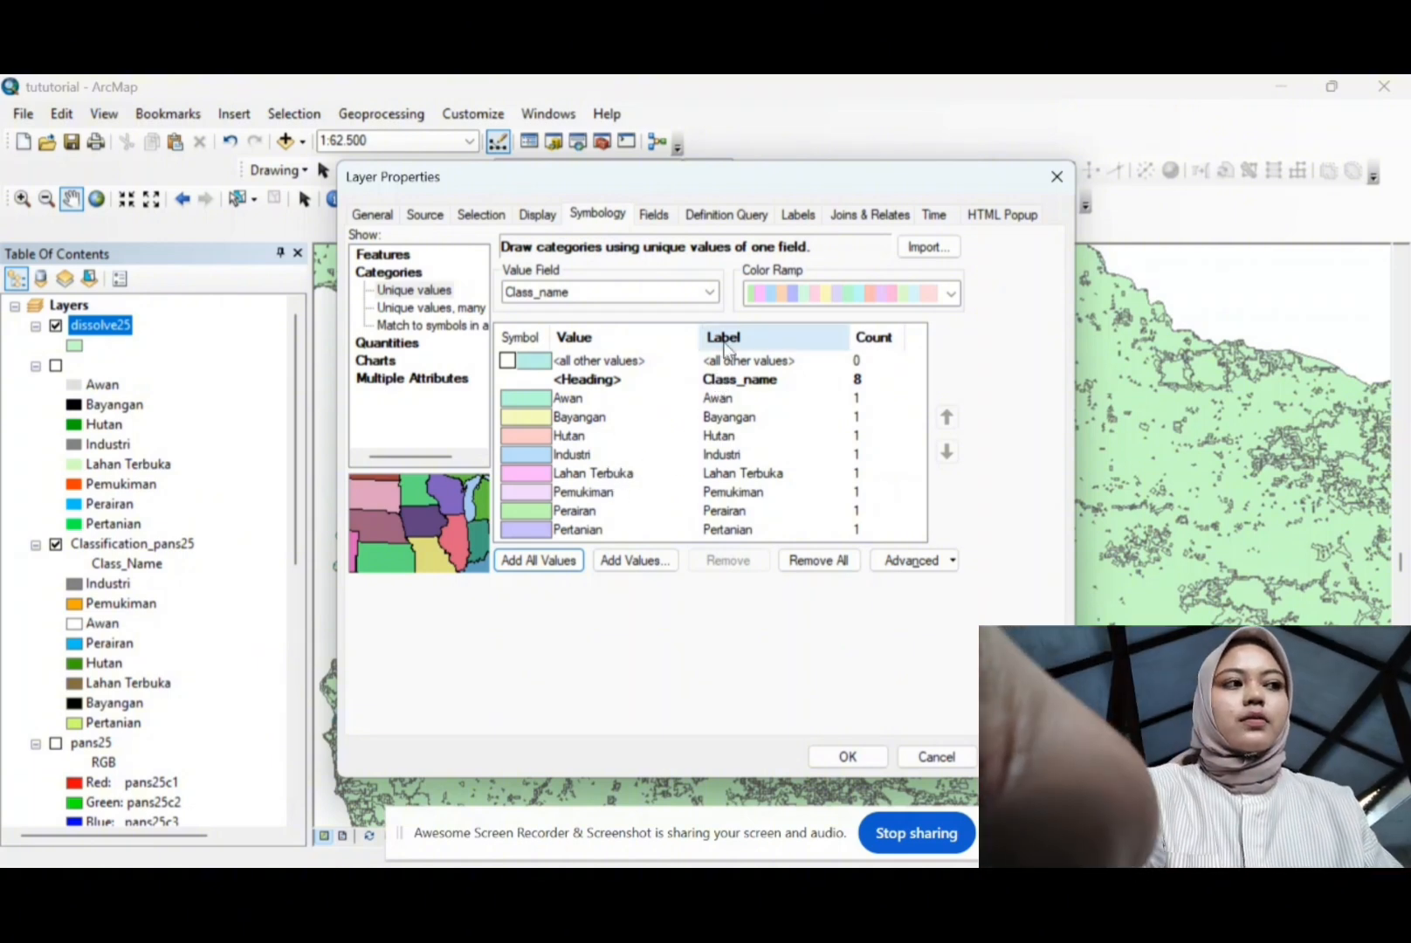
Step: Remove the outlines from all class symbols at once
right_click(531, 344)
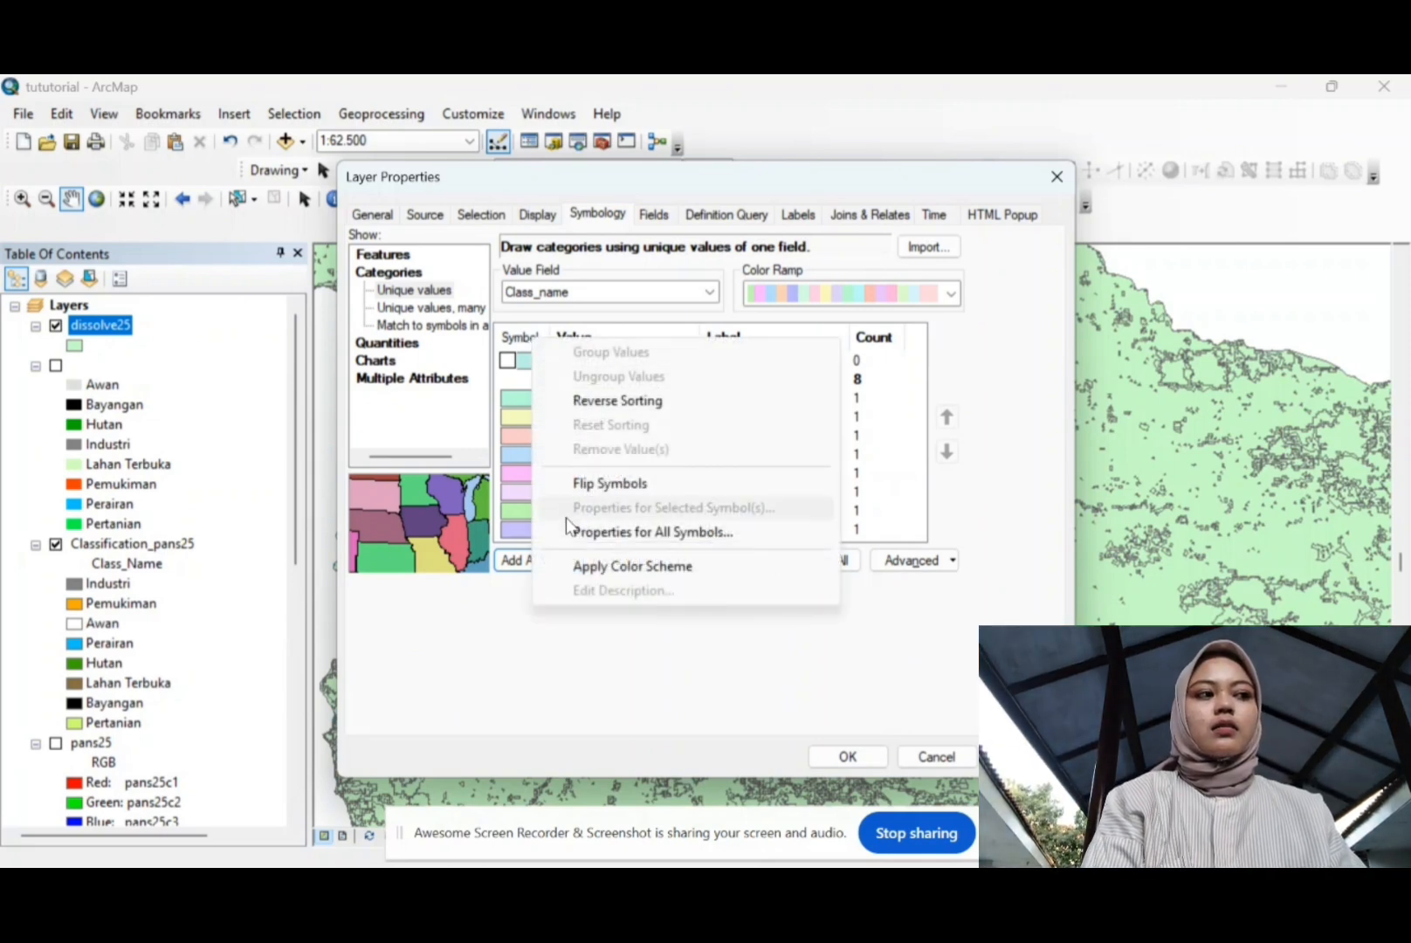
left_click(569, 533)
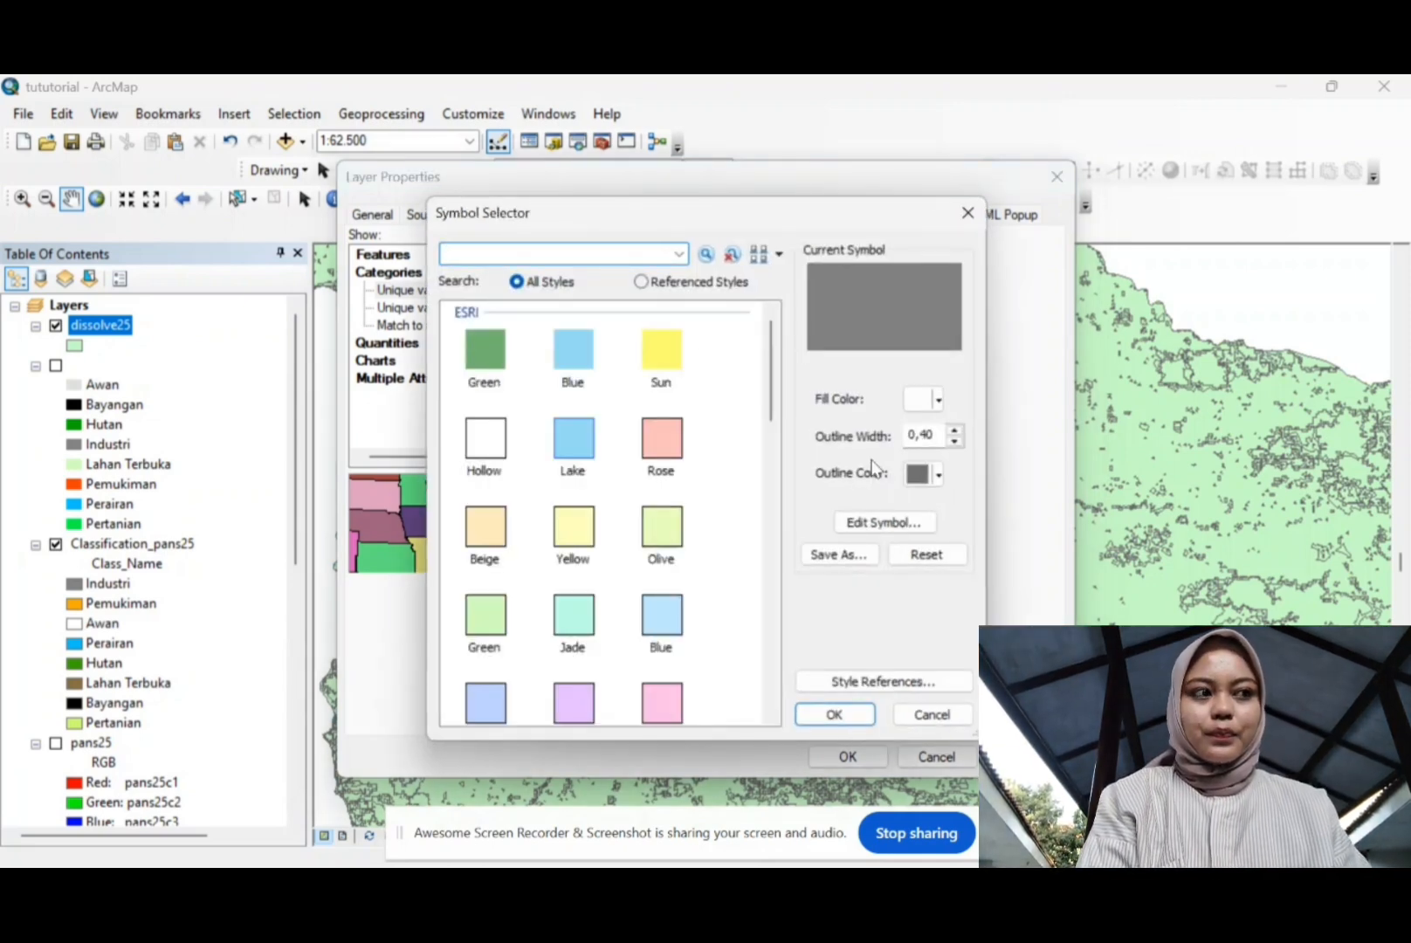
left_click(954, 443)
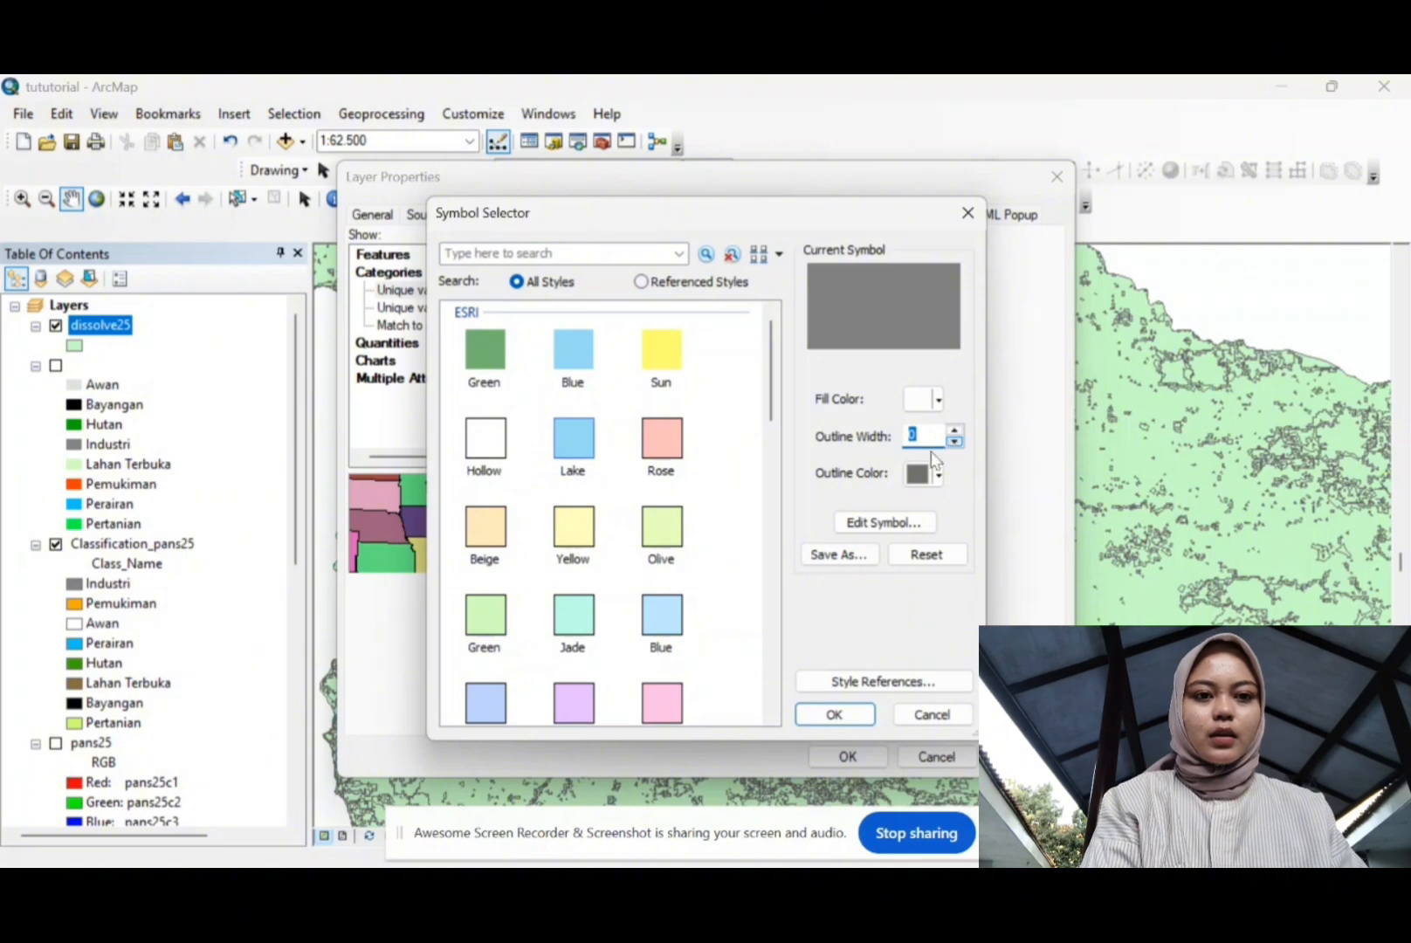
left_click(834, 714)
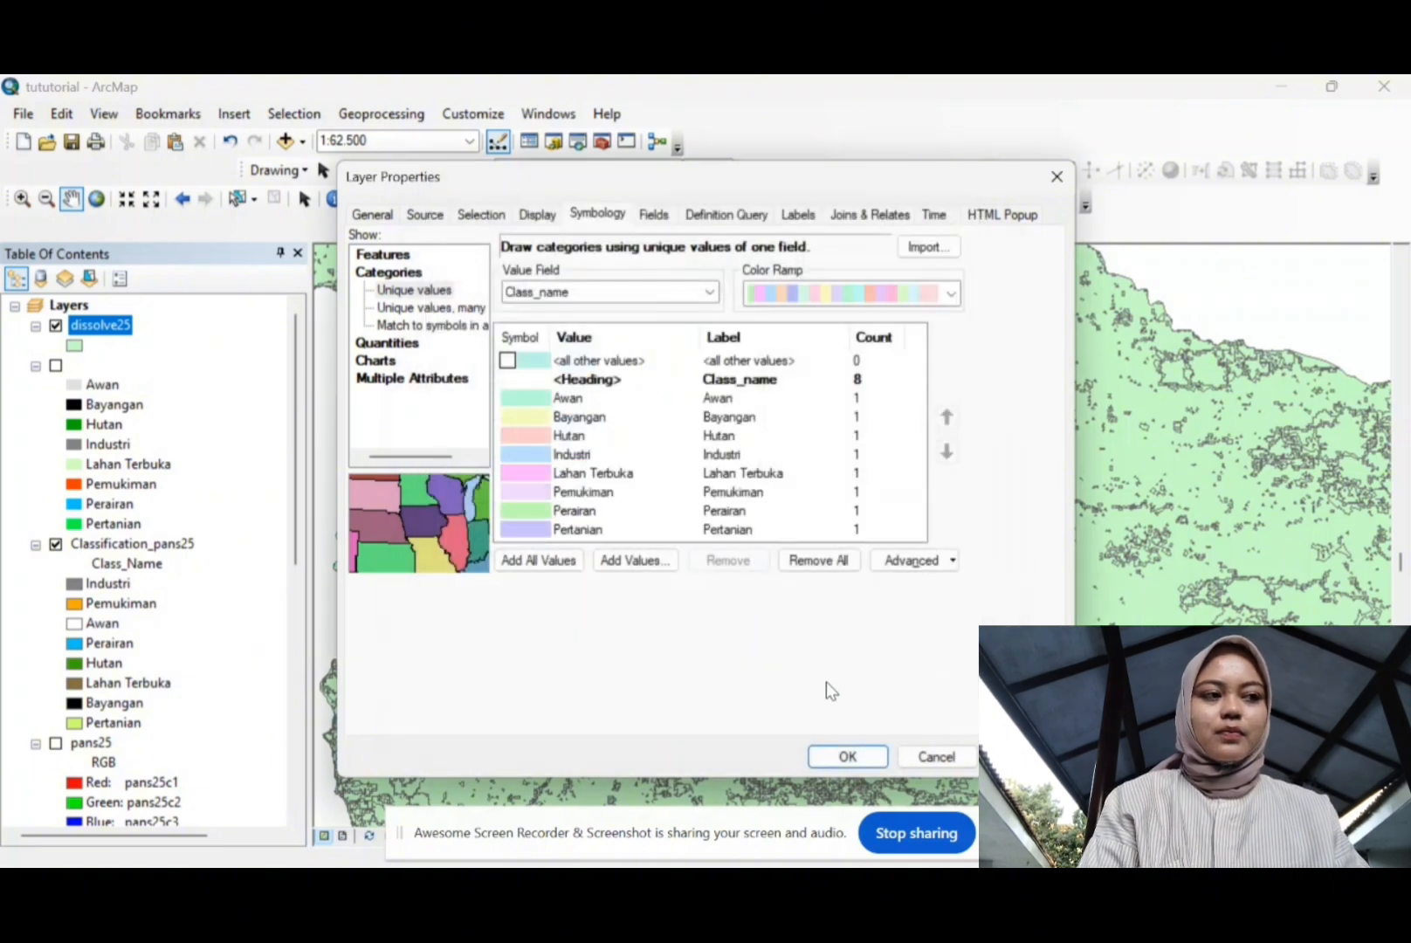
Step: Make the Awan class symbol hollow with no outline colour
left_click(521, 400)
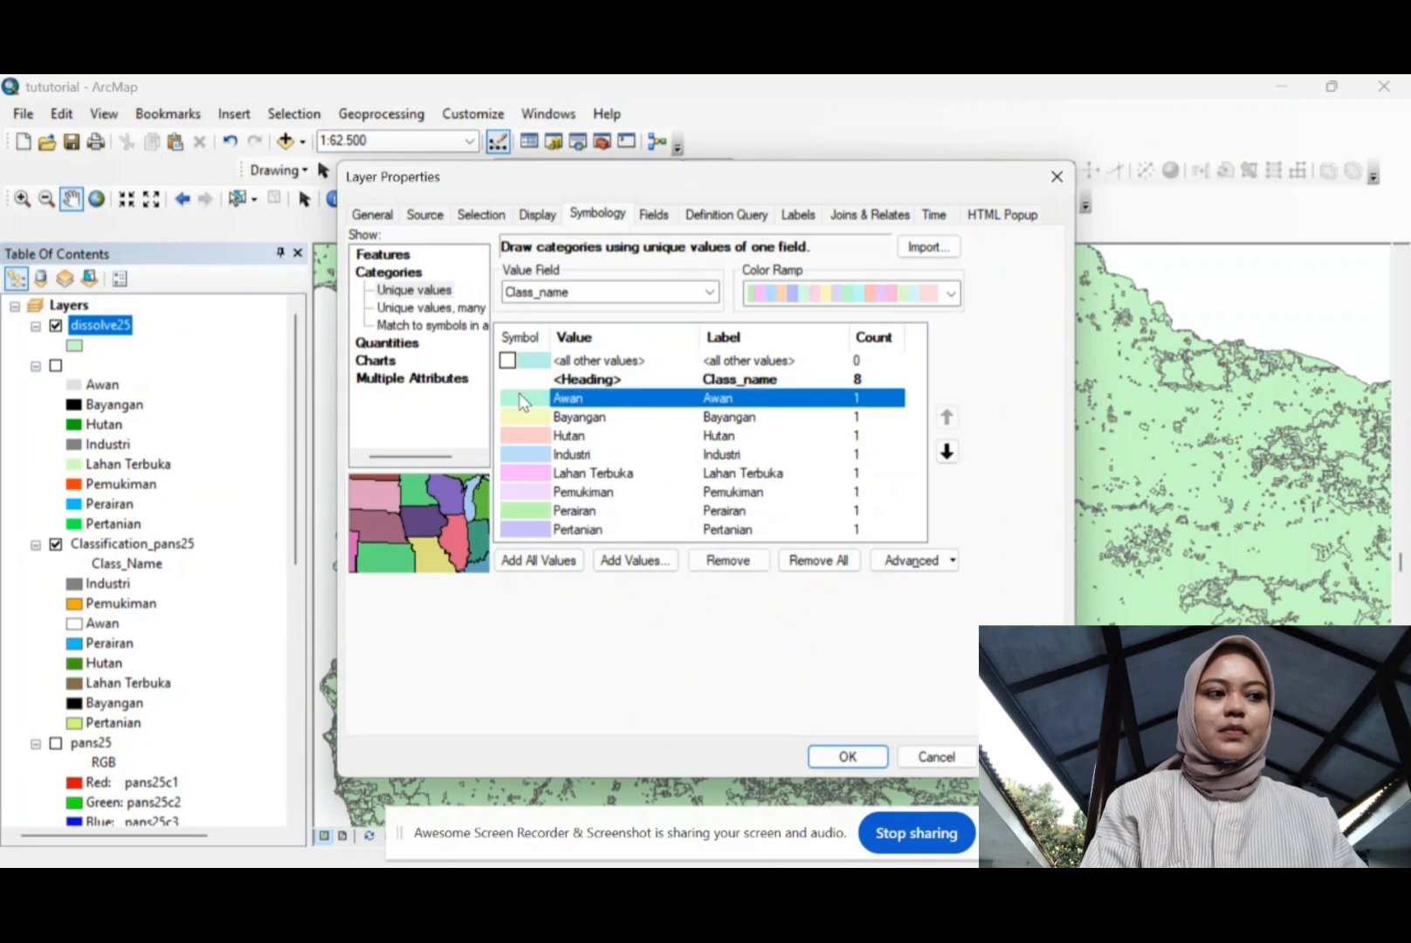
right_click(522, 364)
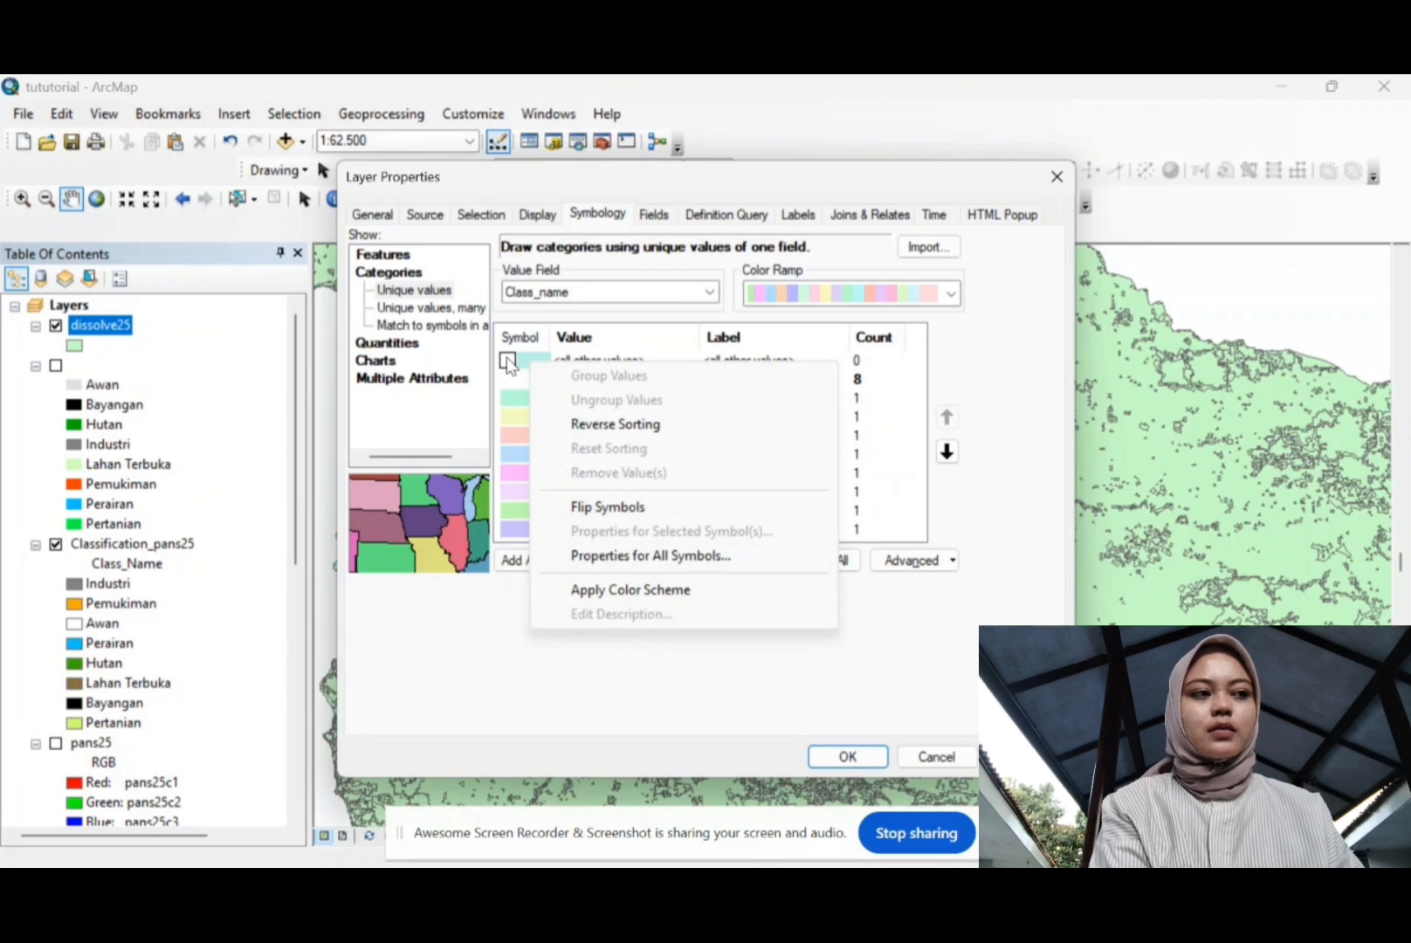
left_click(522, 398)
double_click(523, 400)
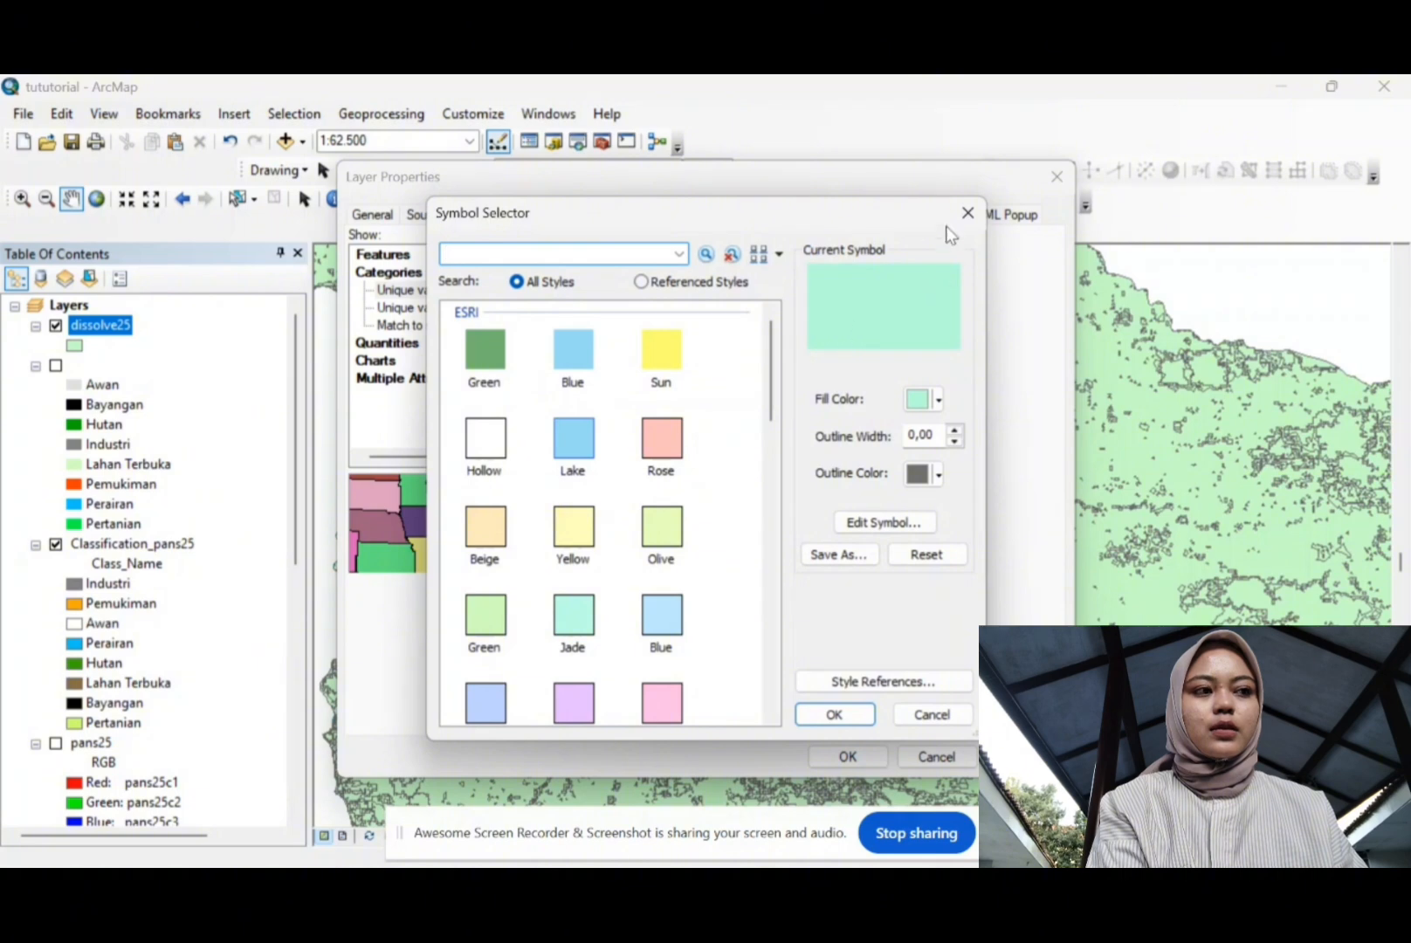
left_click(967, 213)
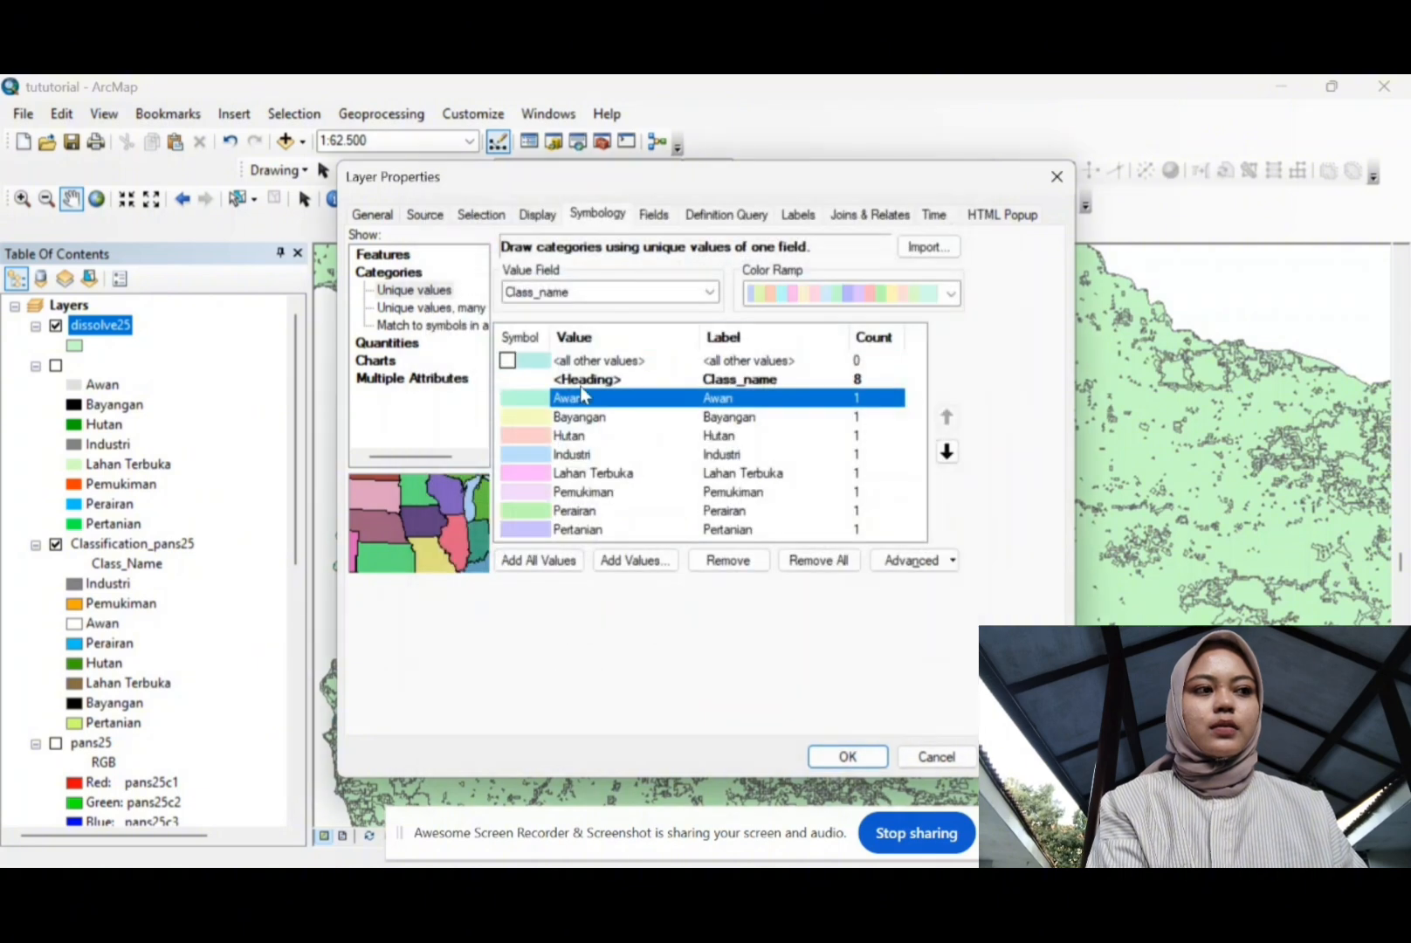
double_click(527, 396)
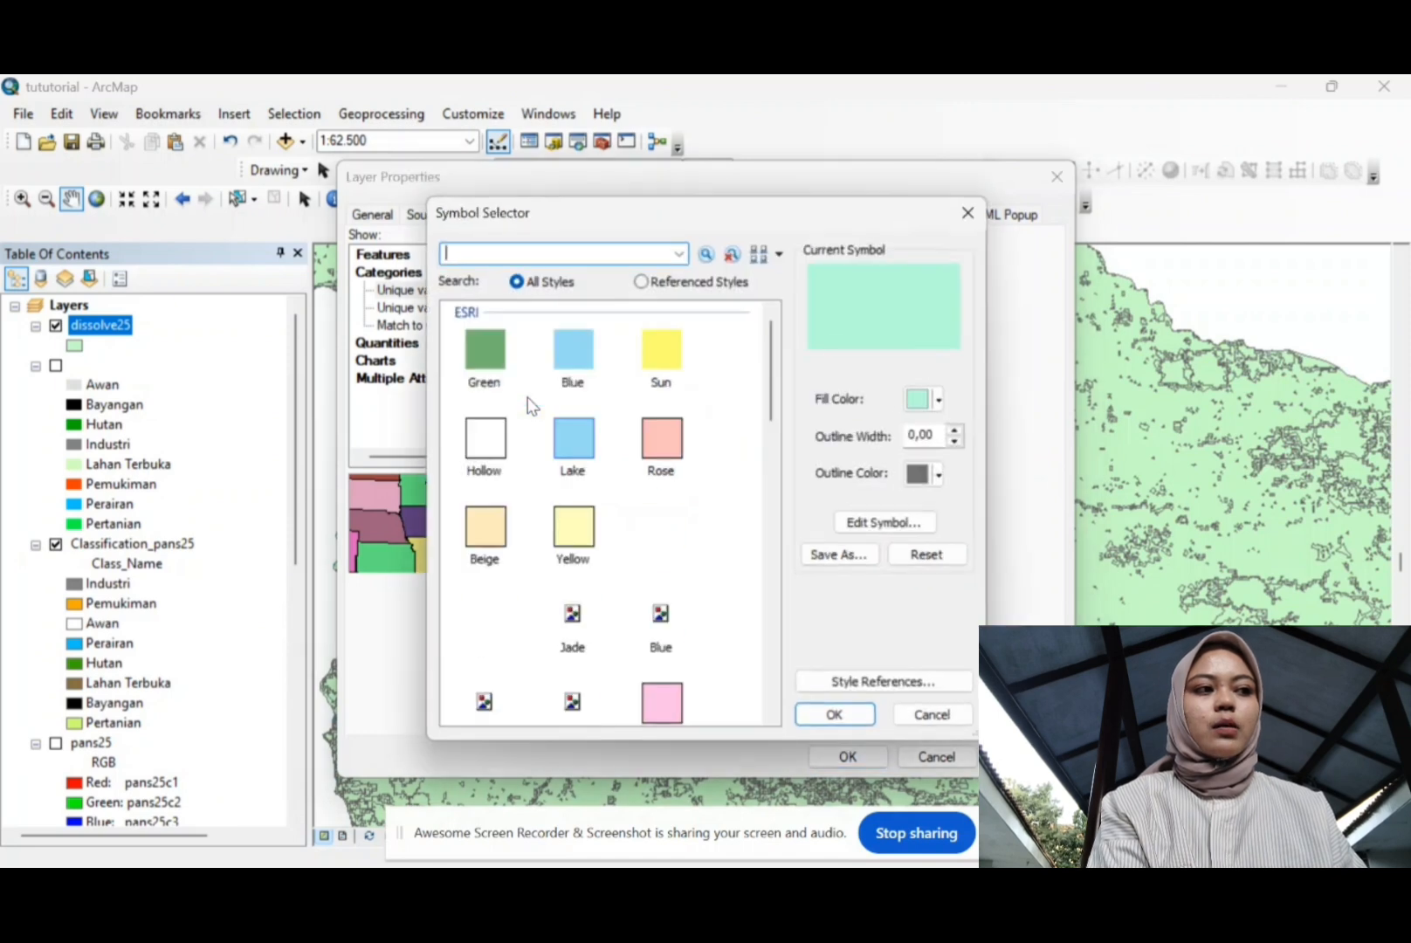
left_click(489, 441)
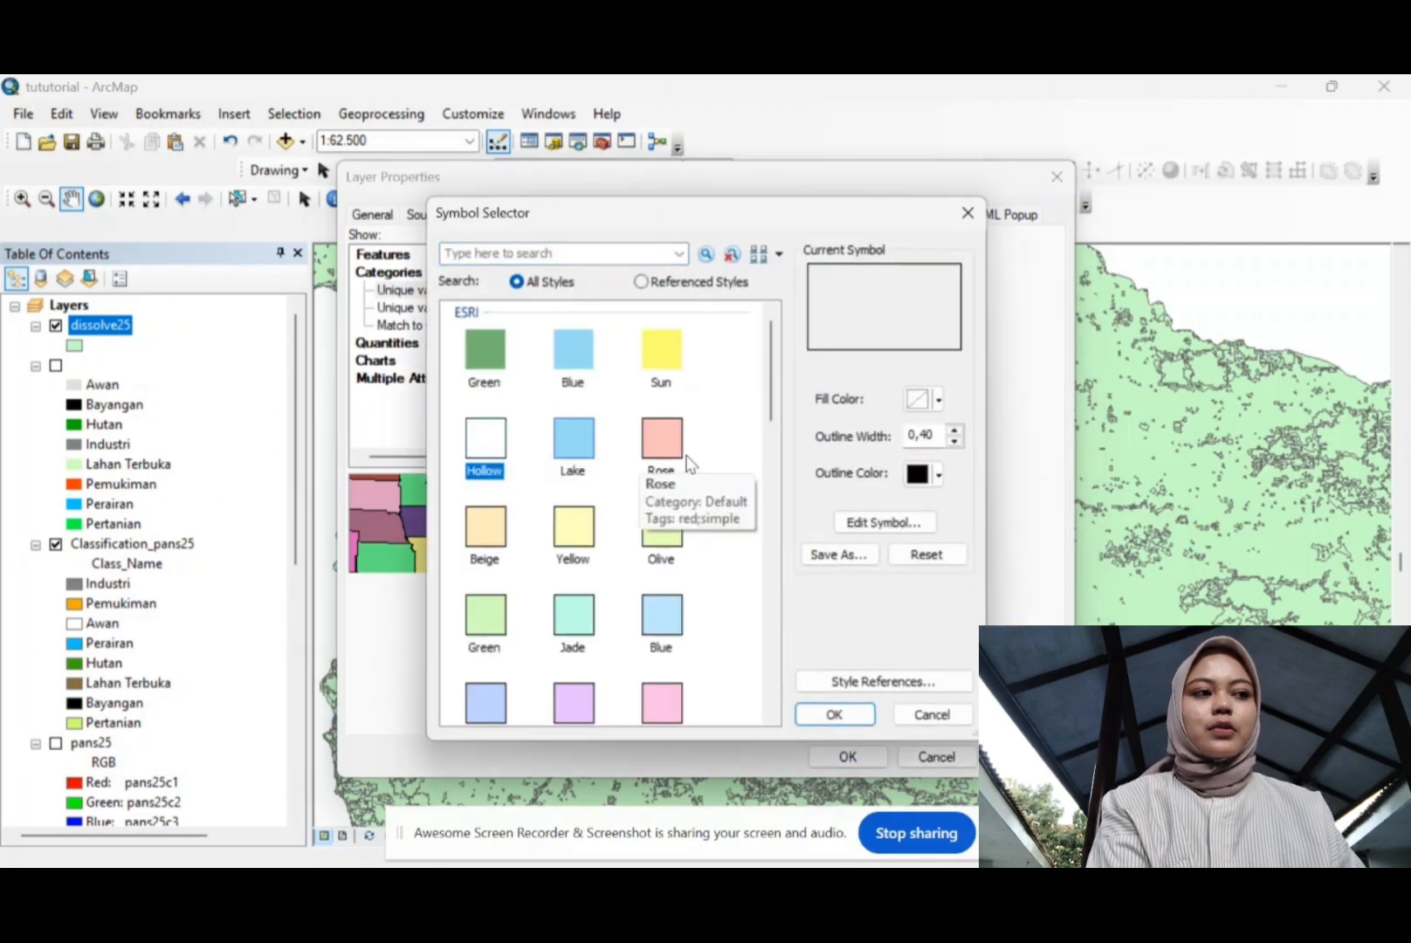
left_click(938, 474)
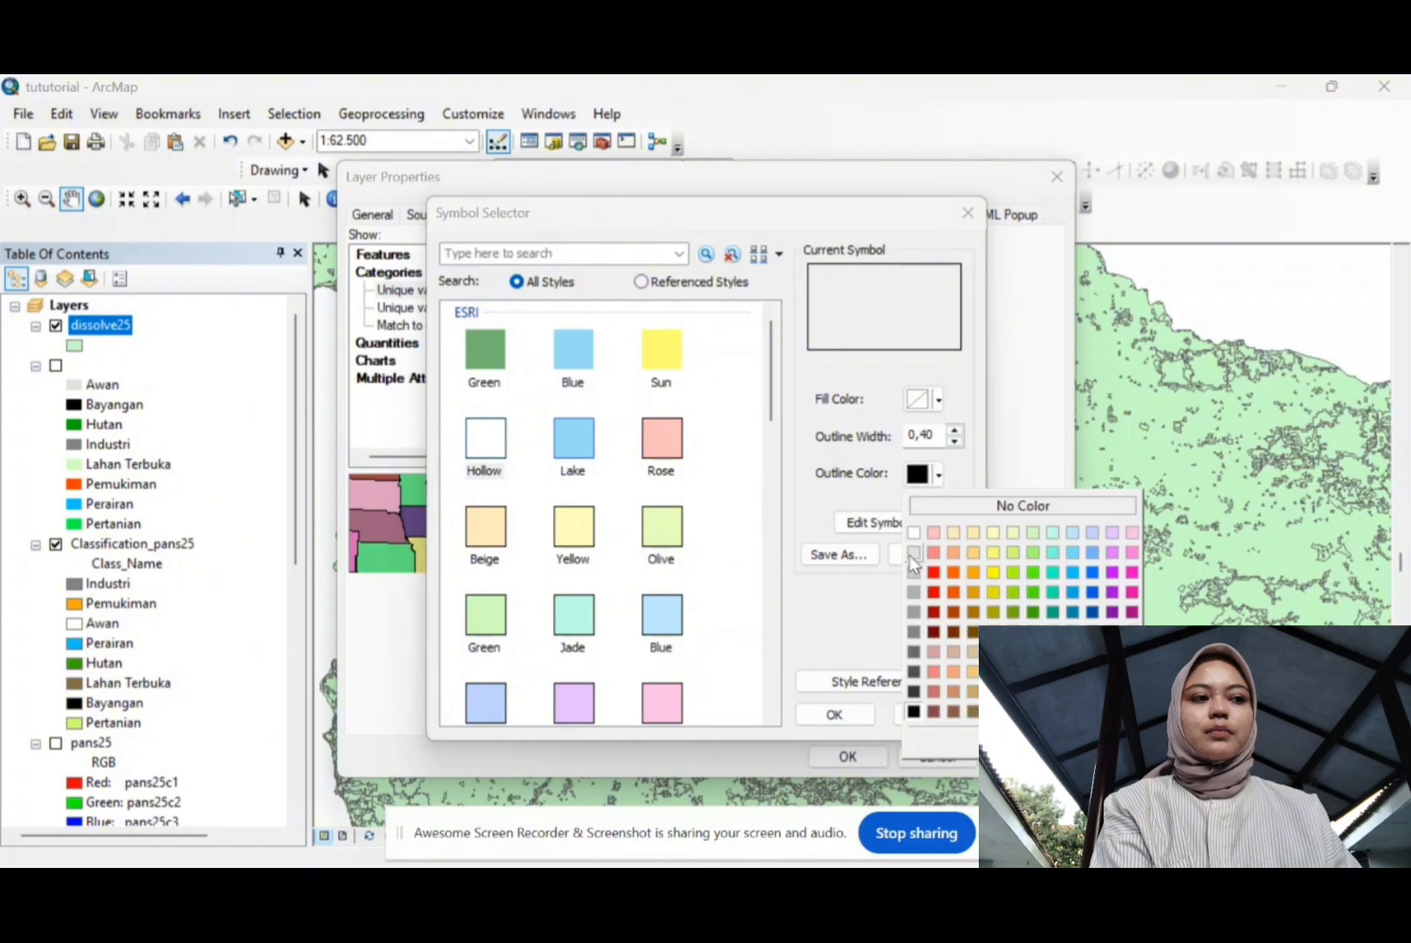
left_click(1039, 505)
left_click(833, 714)
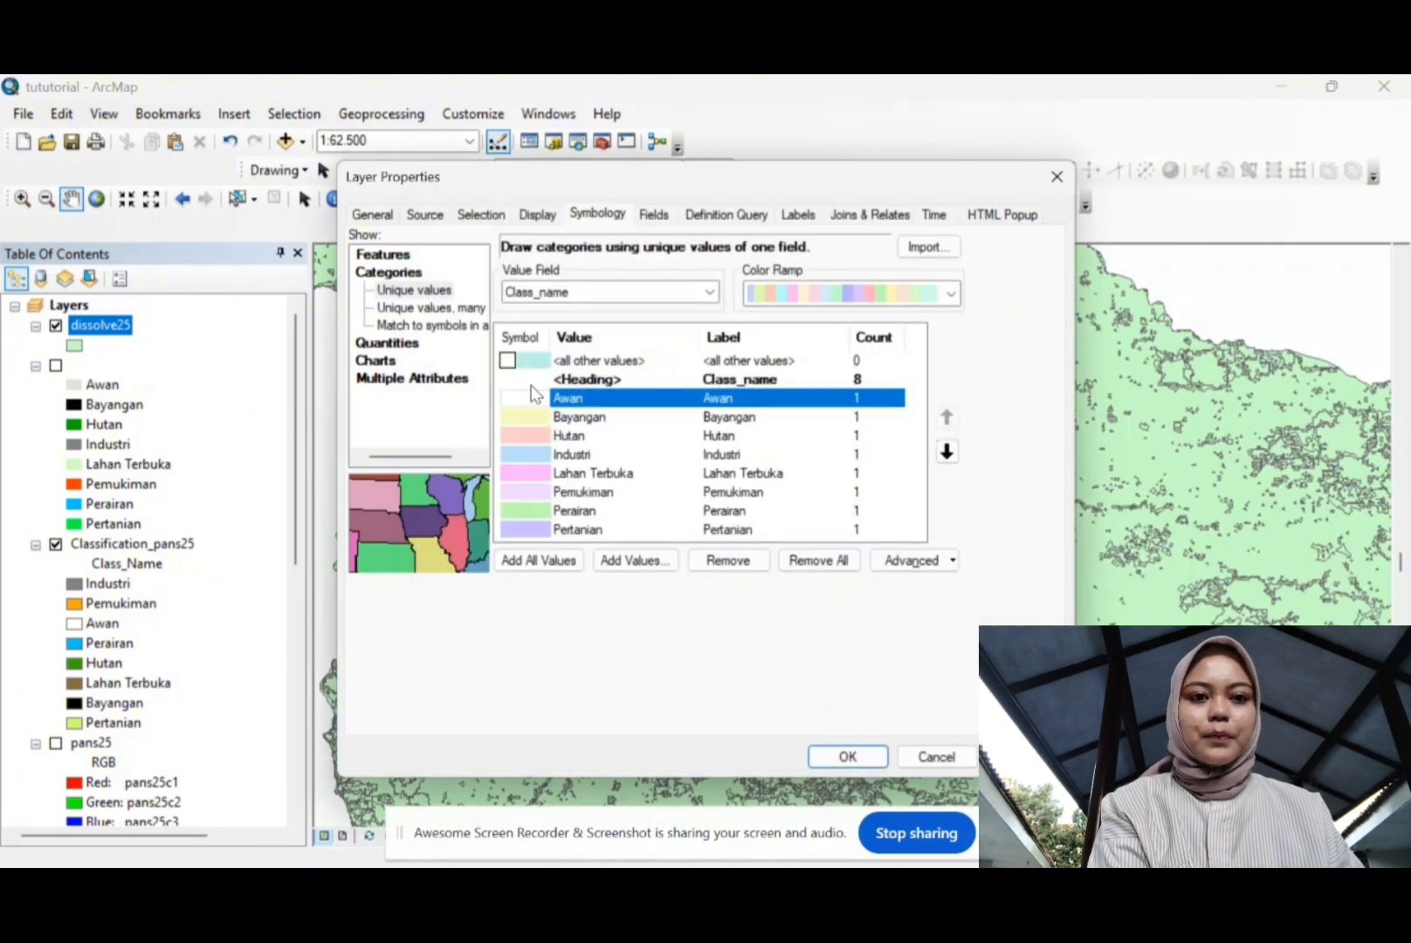
Step: Give Bayangan a black fill and outline, and fill Hutan dark green
double_click(530, 418)
left_click(937, 474)
left_click(916, 705)
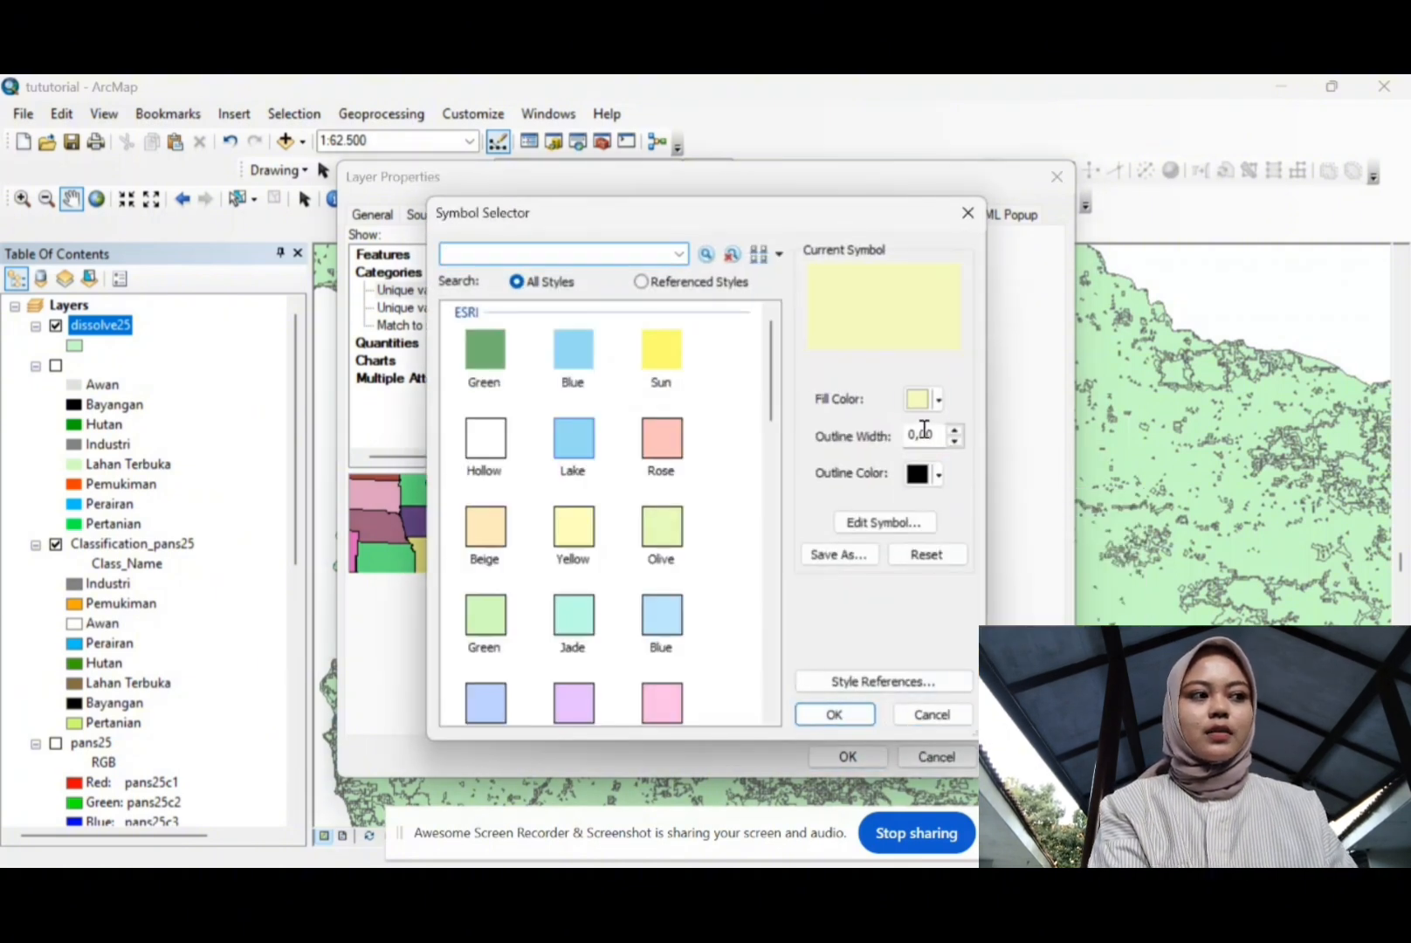
left_click(939, 401)
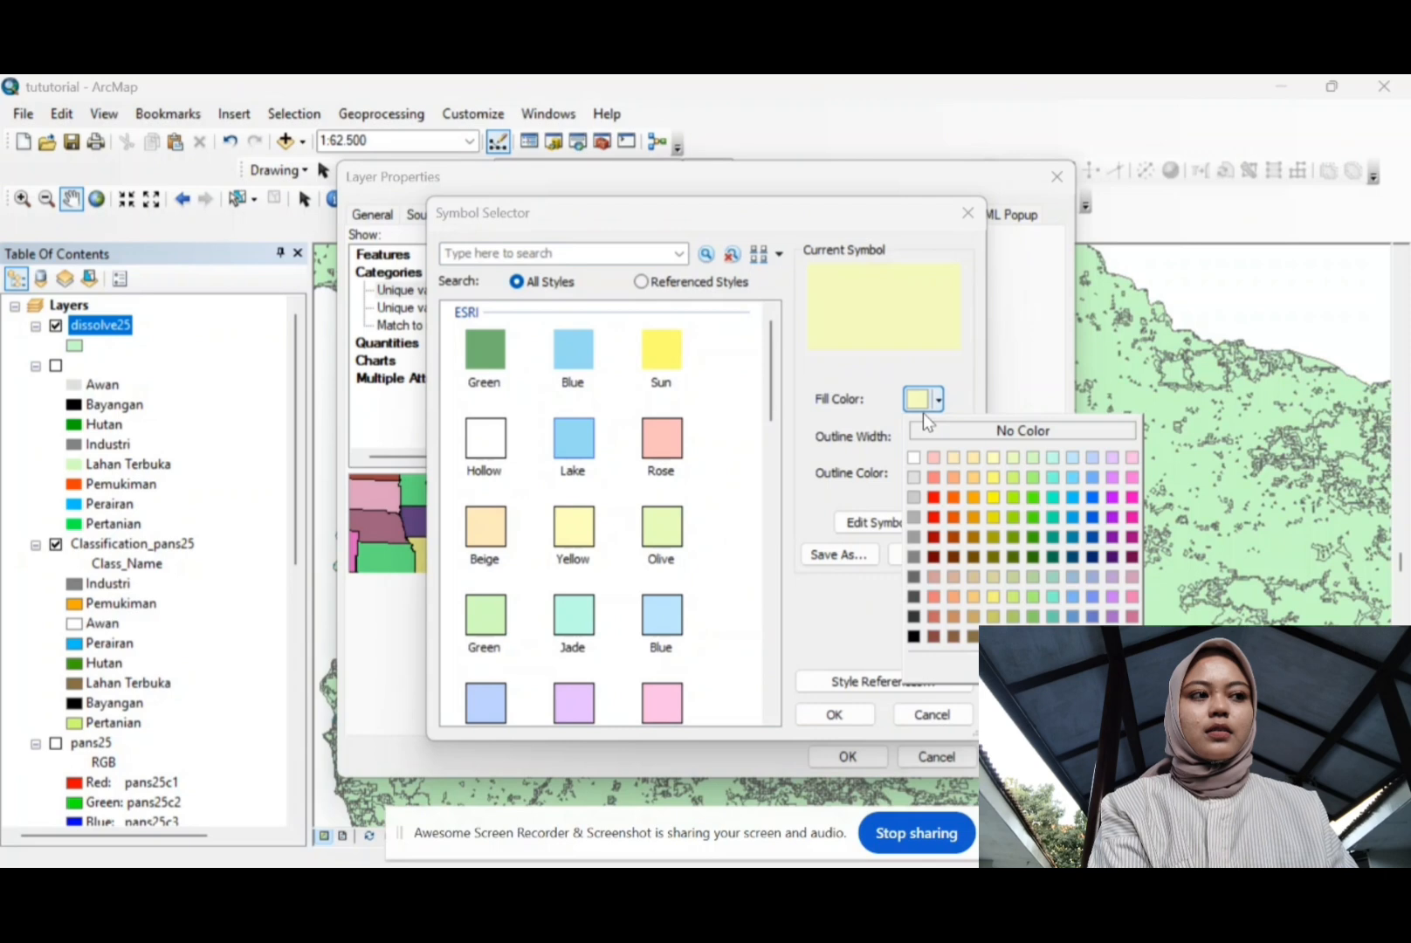
left_click(915, 637)
left_click(835, 714)
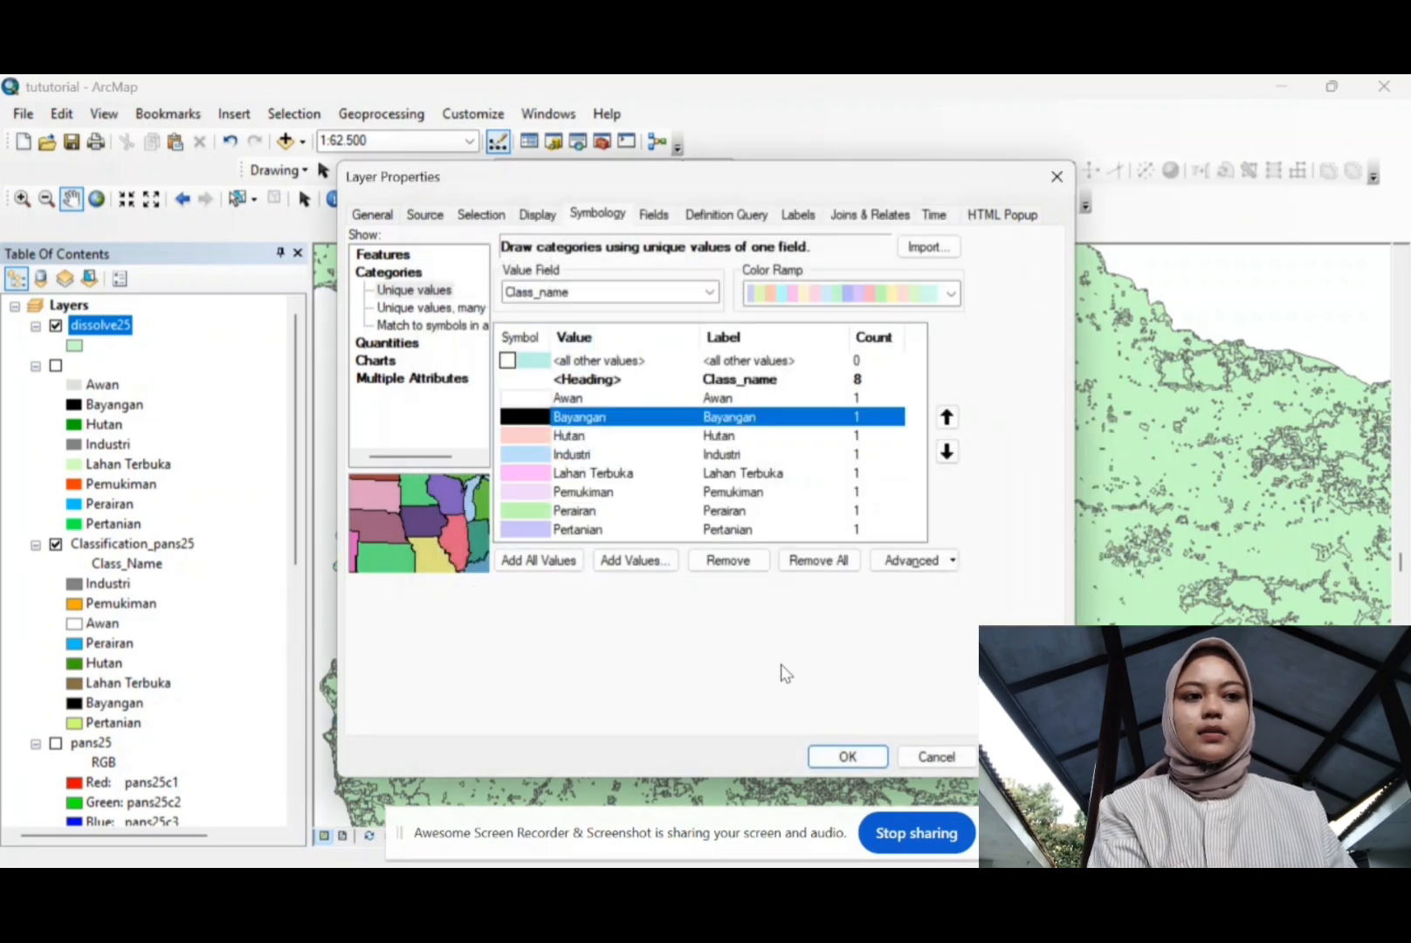
double_click(533, 436)
left_click(940, 400)
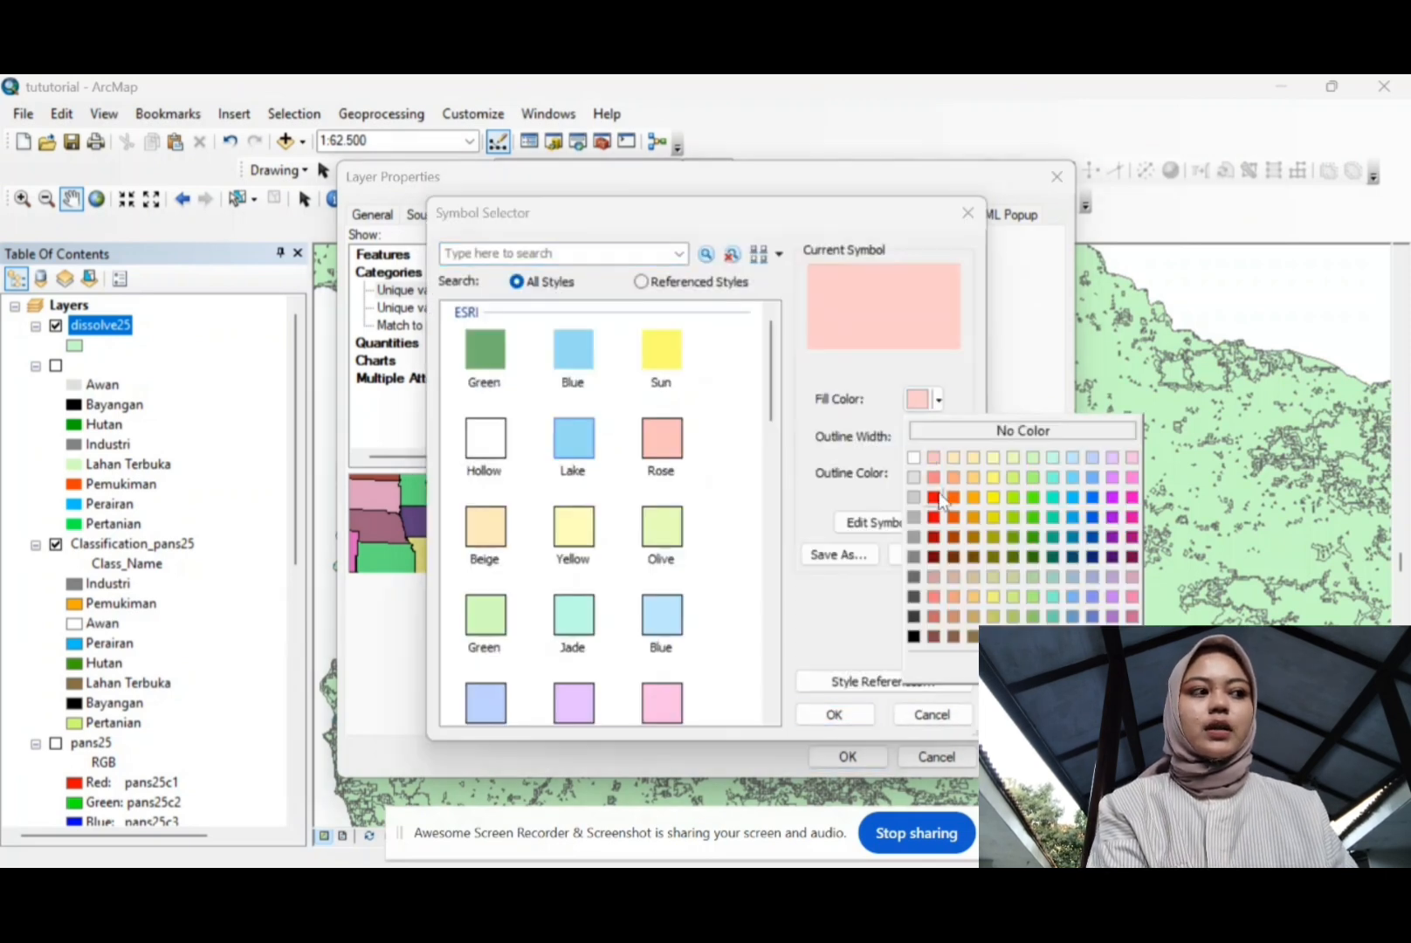
left_click(1033, 556)
left_click(834, 715)
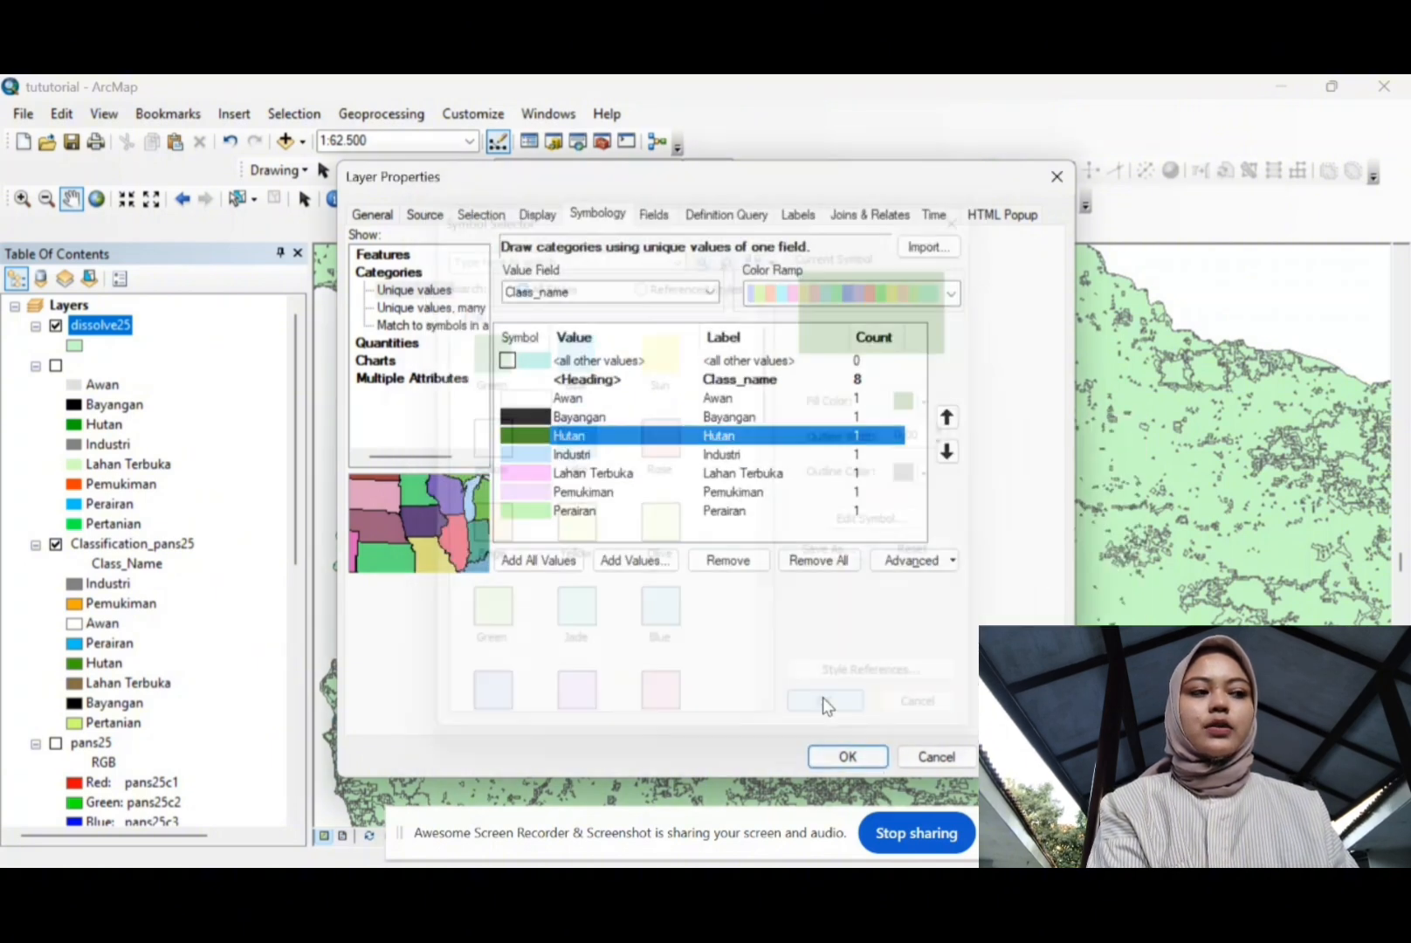
Step: Fill Industri with medium grey and Lahan Terbuka with light green
left_click(522, 454)
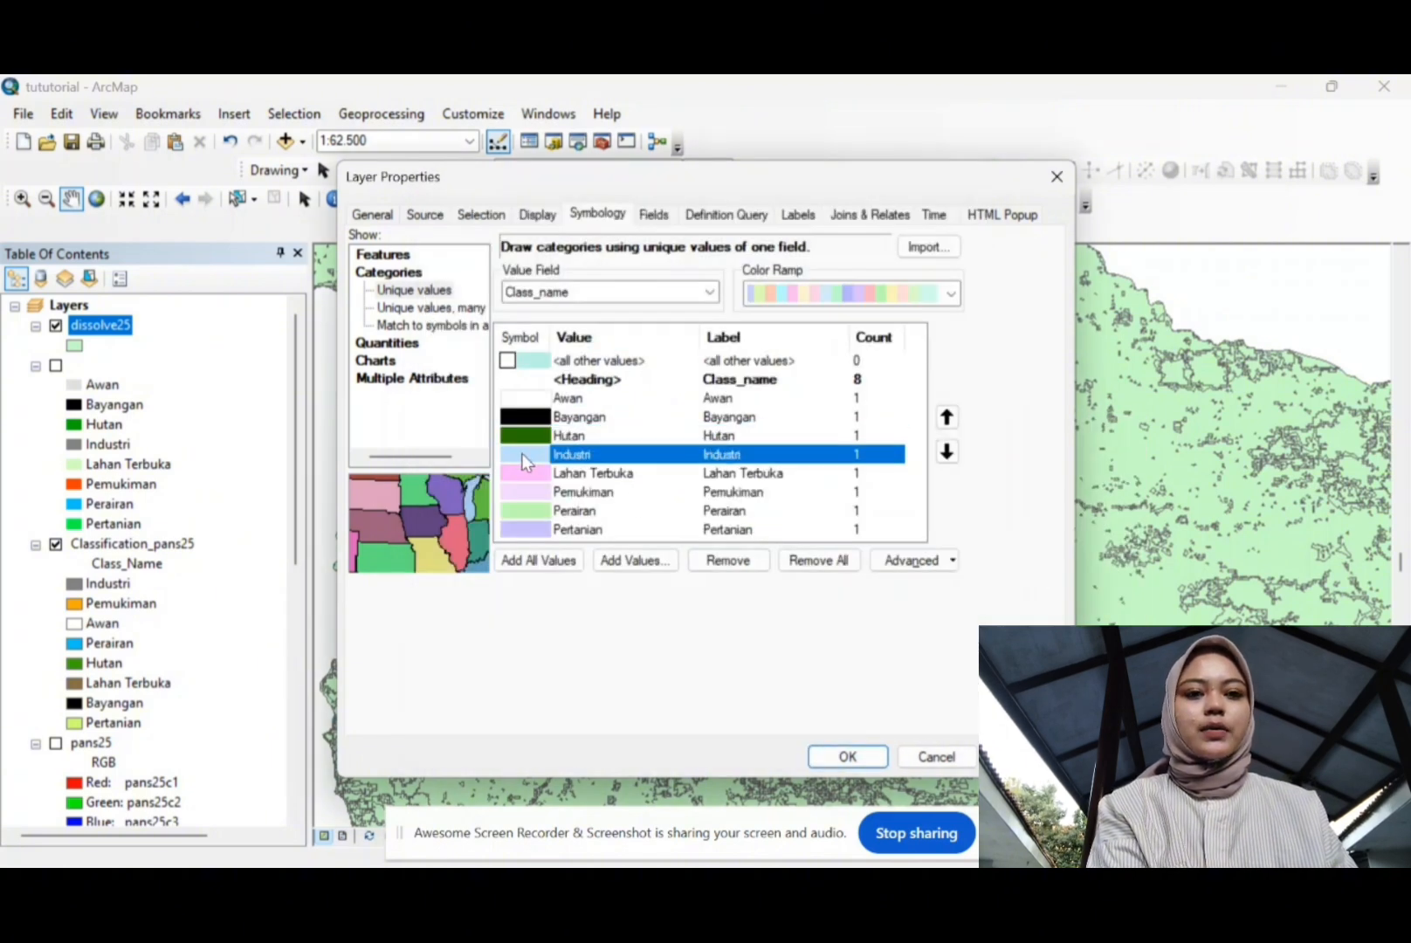
double_click(620, 457)
left_click(939, 399)
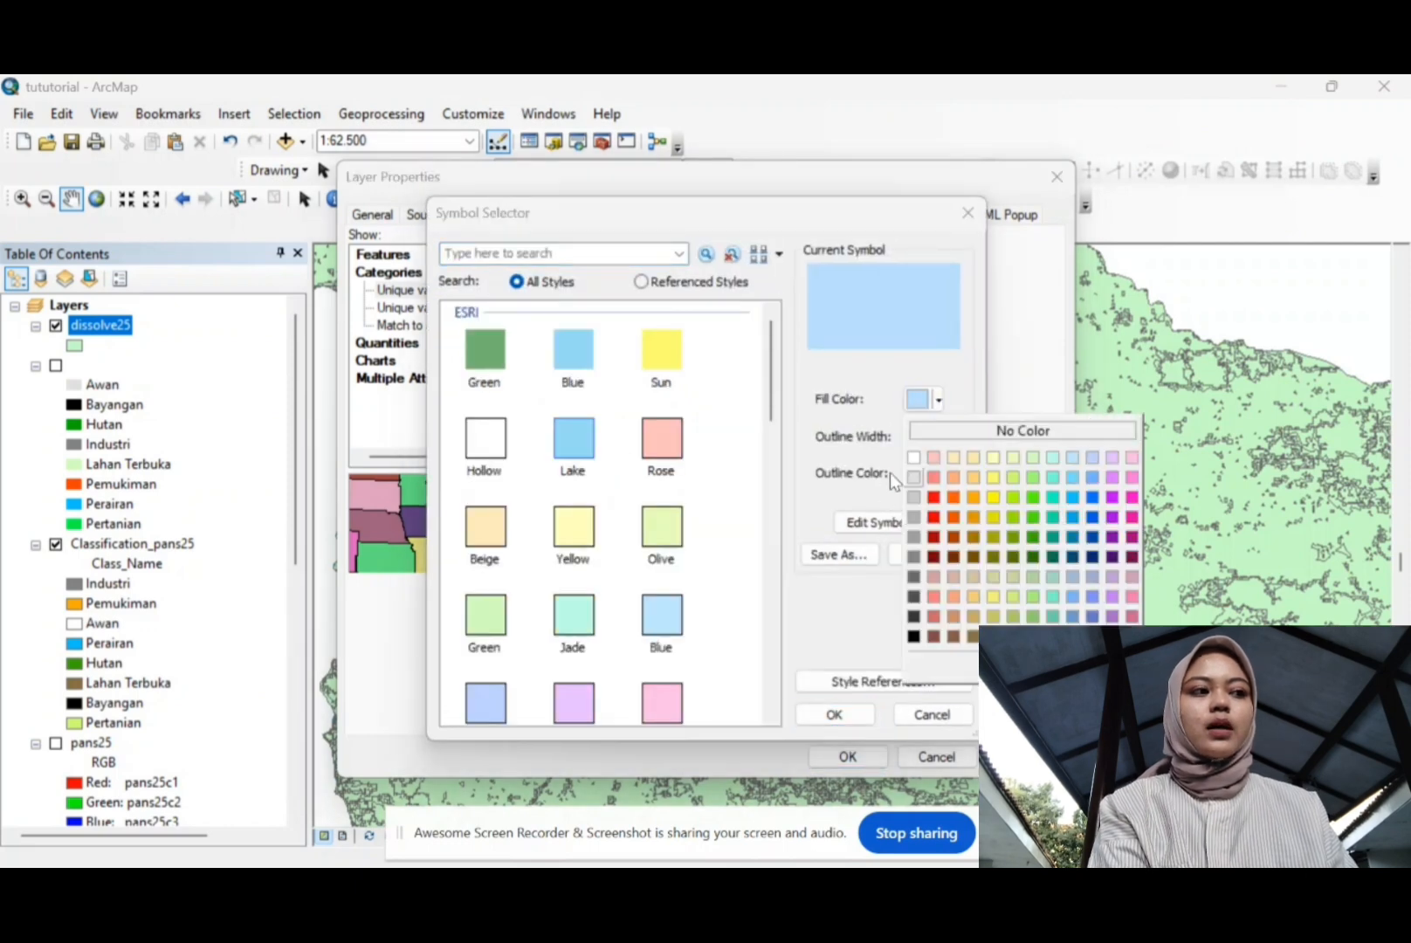
left_click(917, 546)
left_click(834, 714)
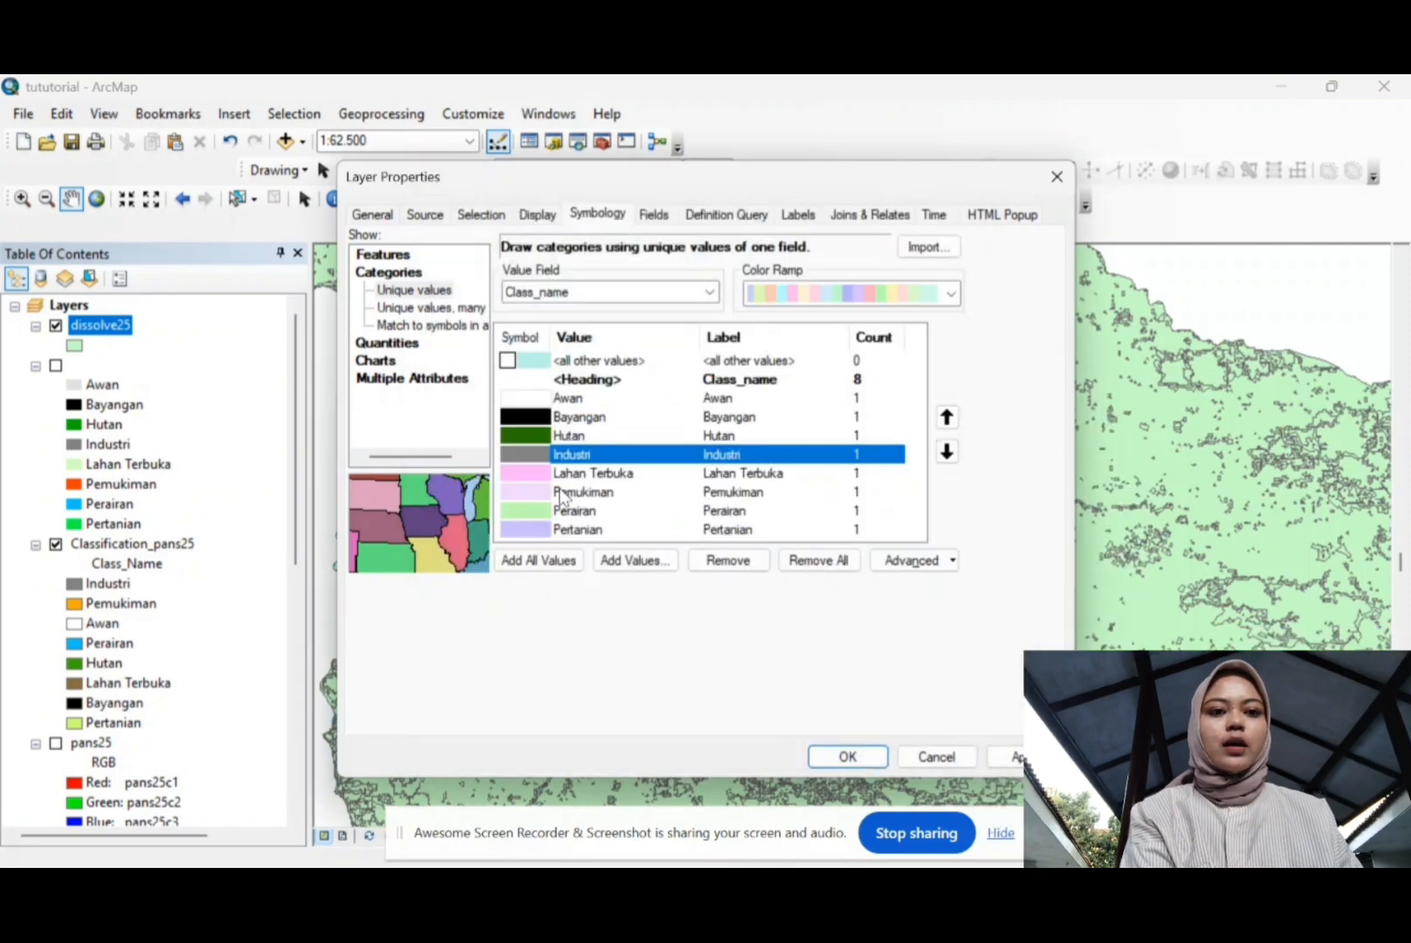
double_click(528, 473)
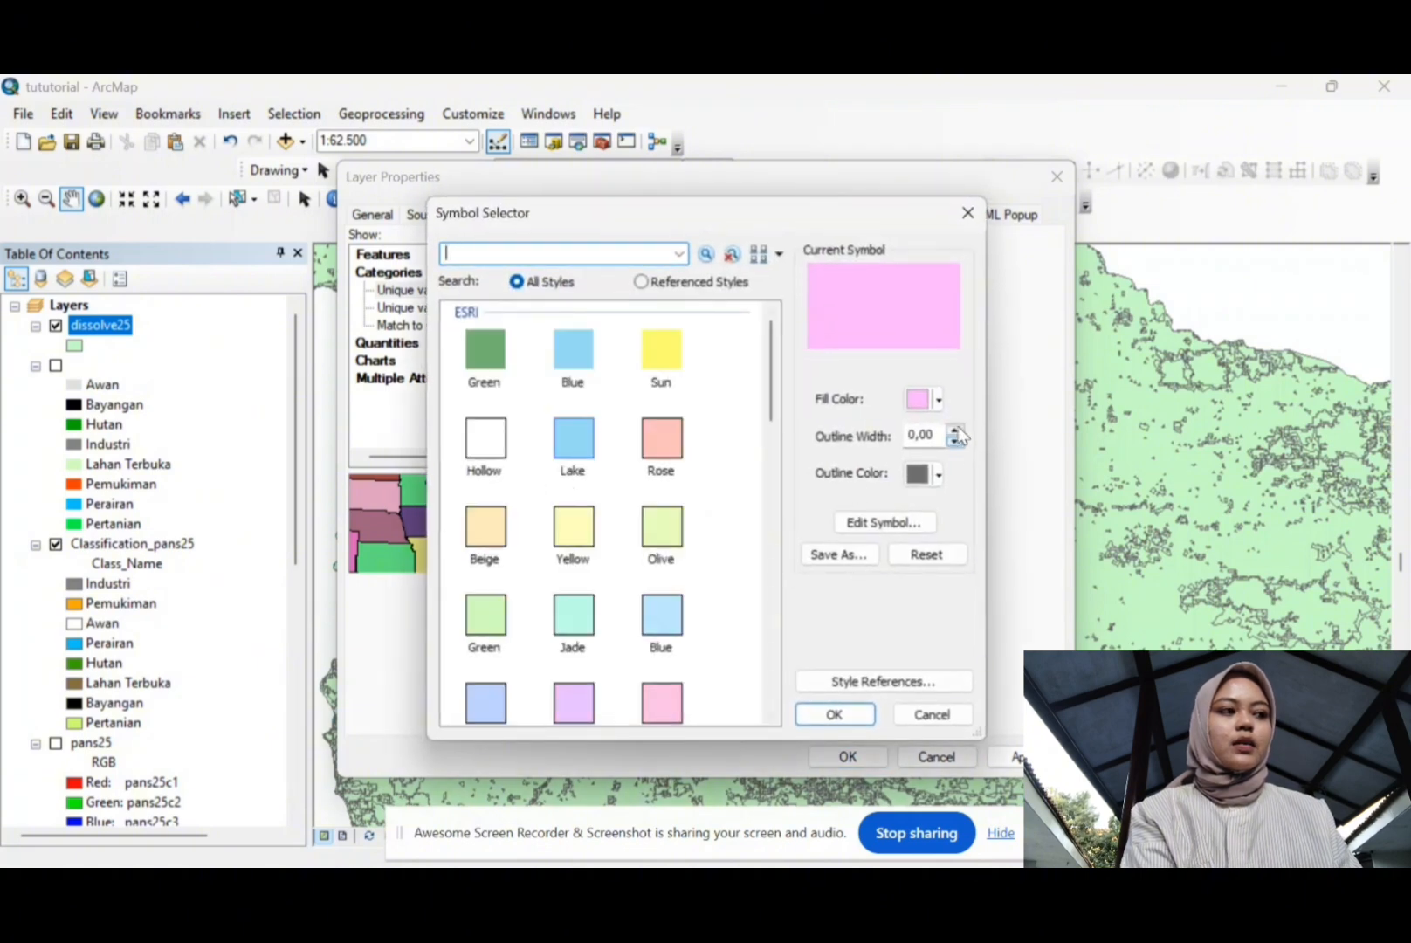
left_click(937, 399)
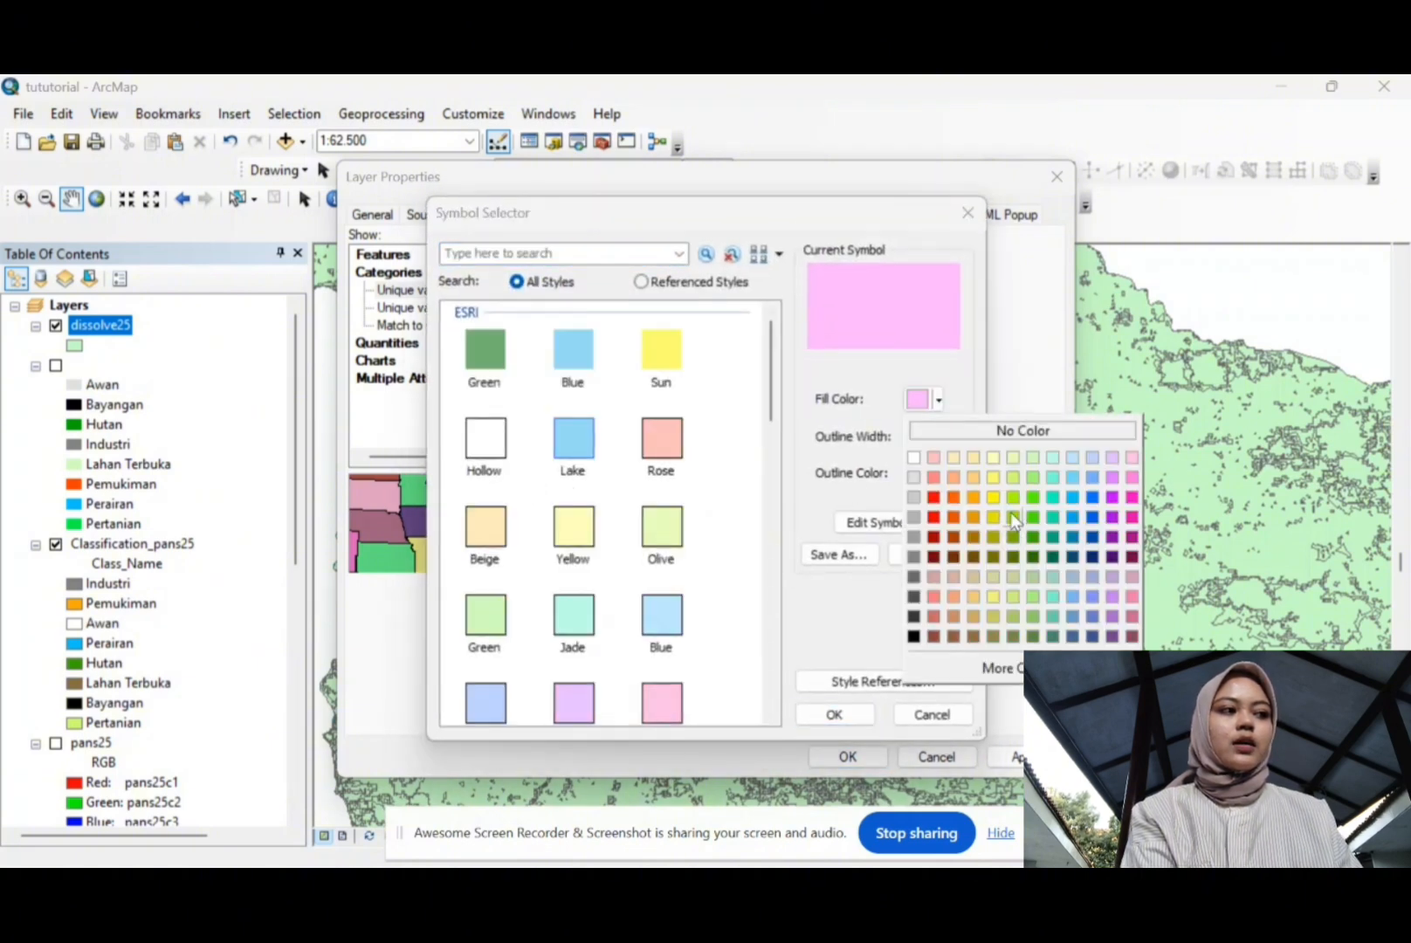
left_click(1015, 480)
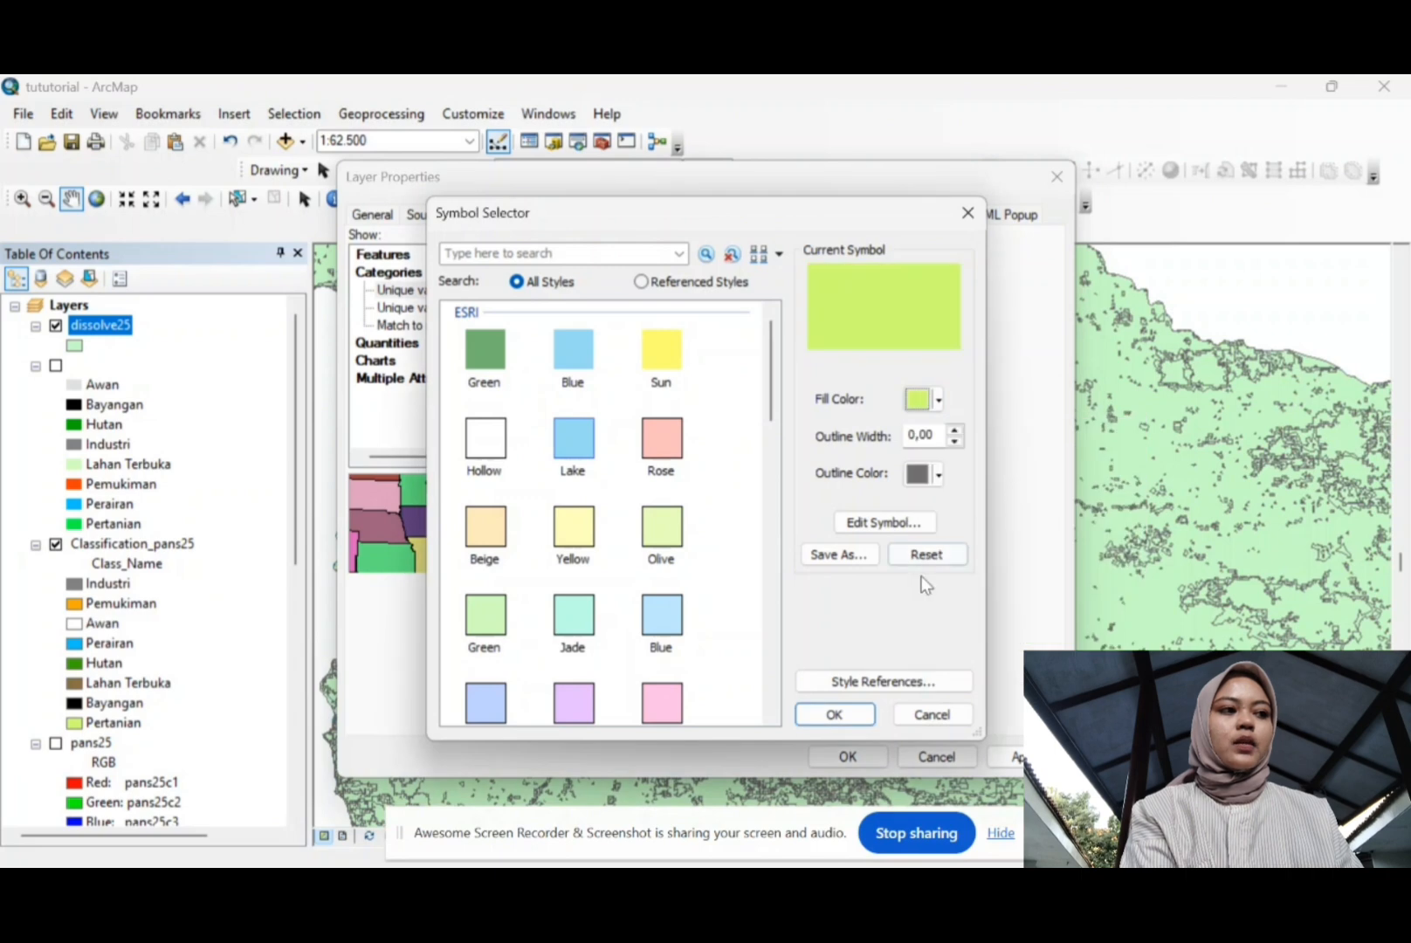
left_click(938, 402)
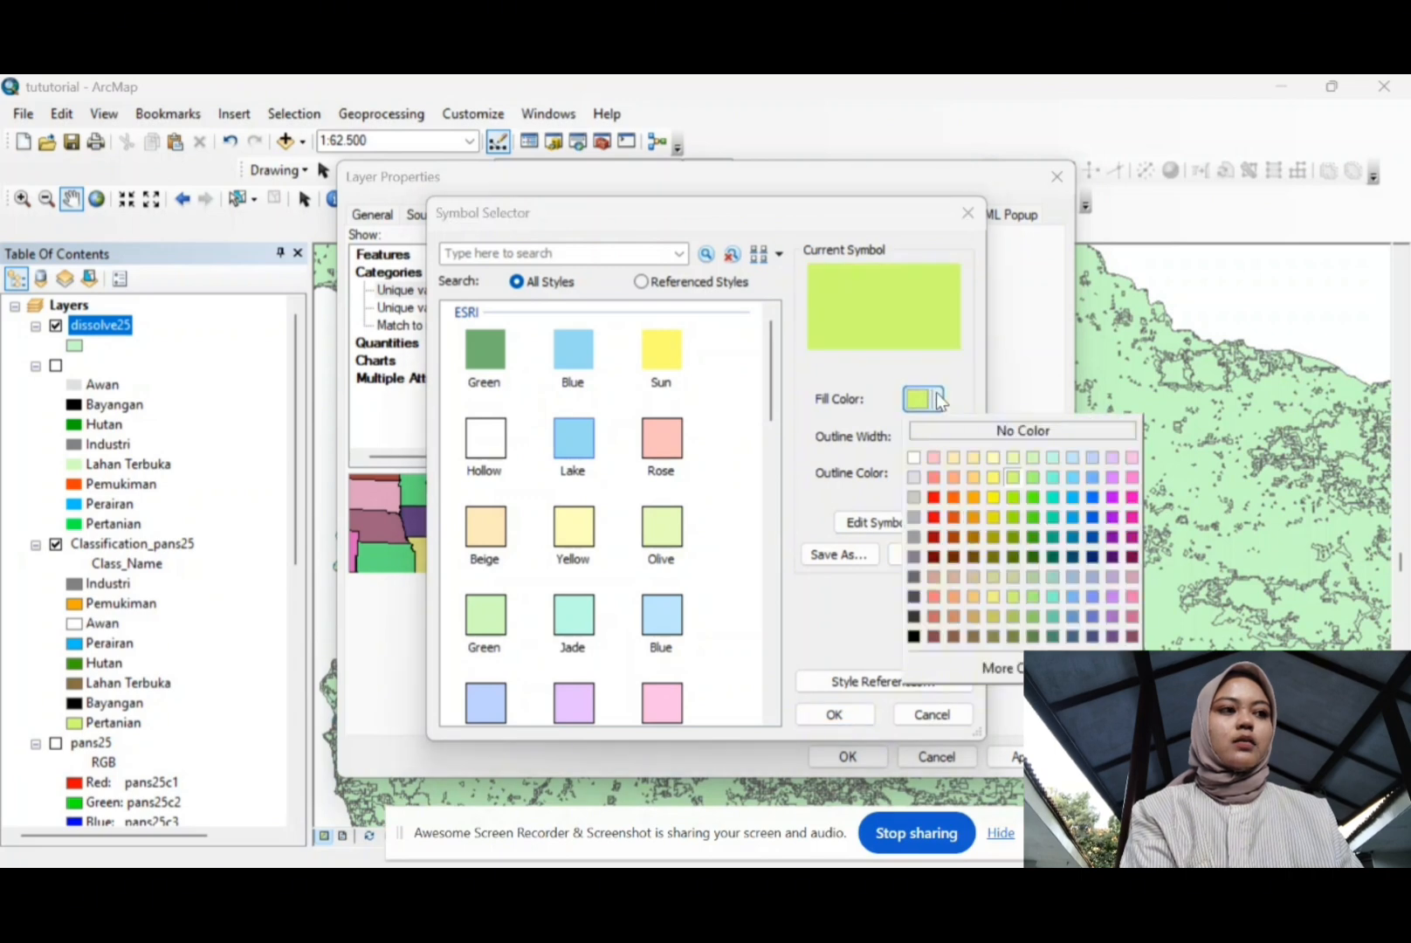
left_click(1026, 477)
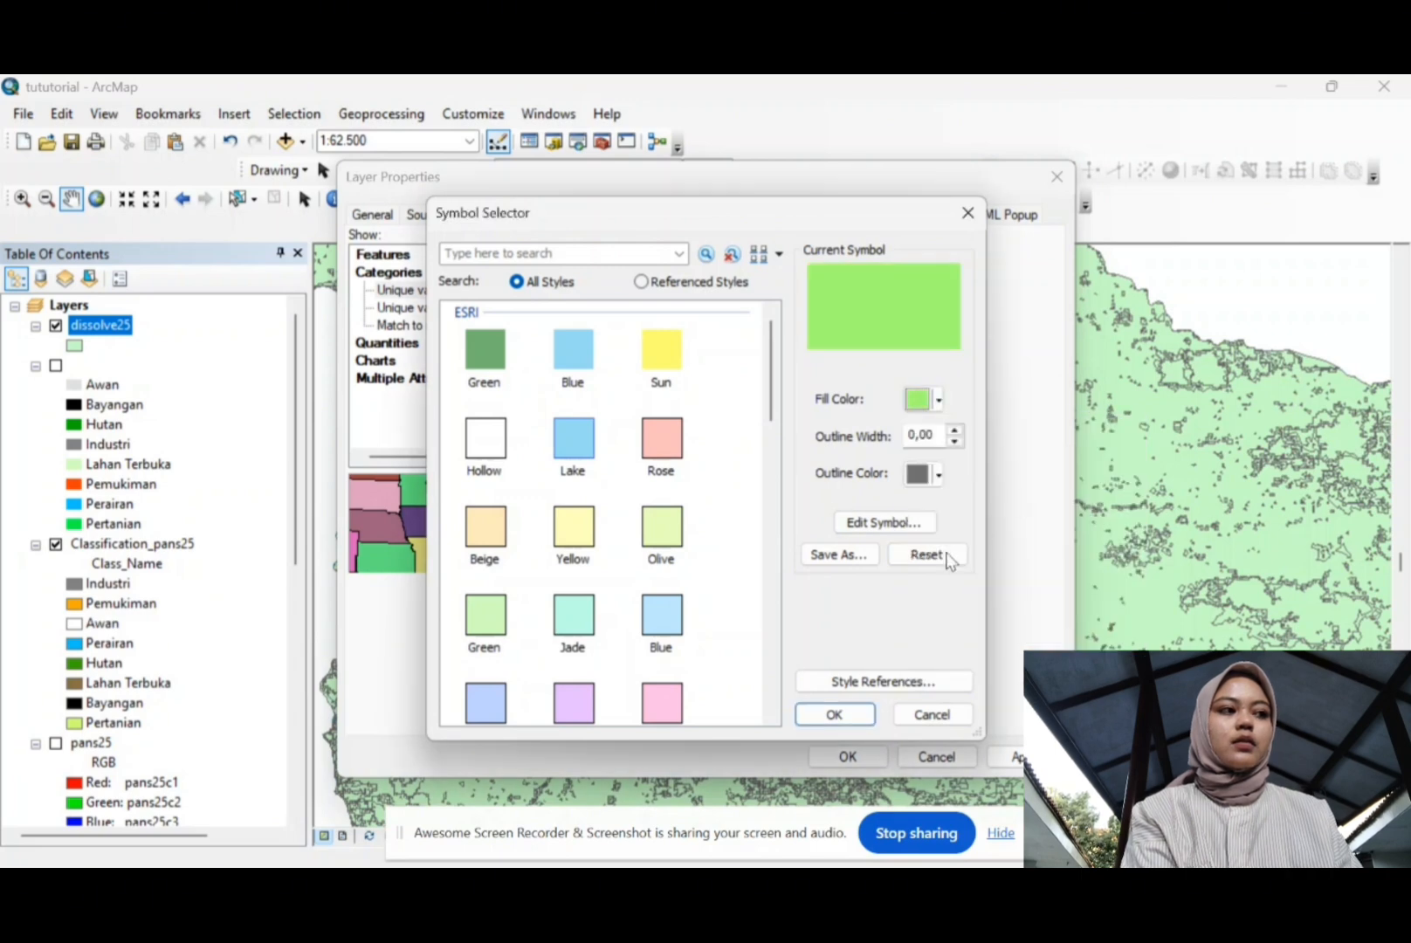
left_click(835, 713)
Step: Fill Pemukiman with orange and Perairan with light blue
left_click(542, 494)
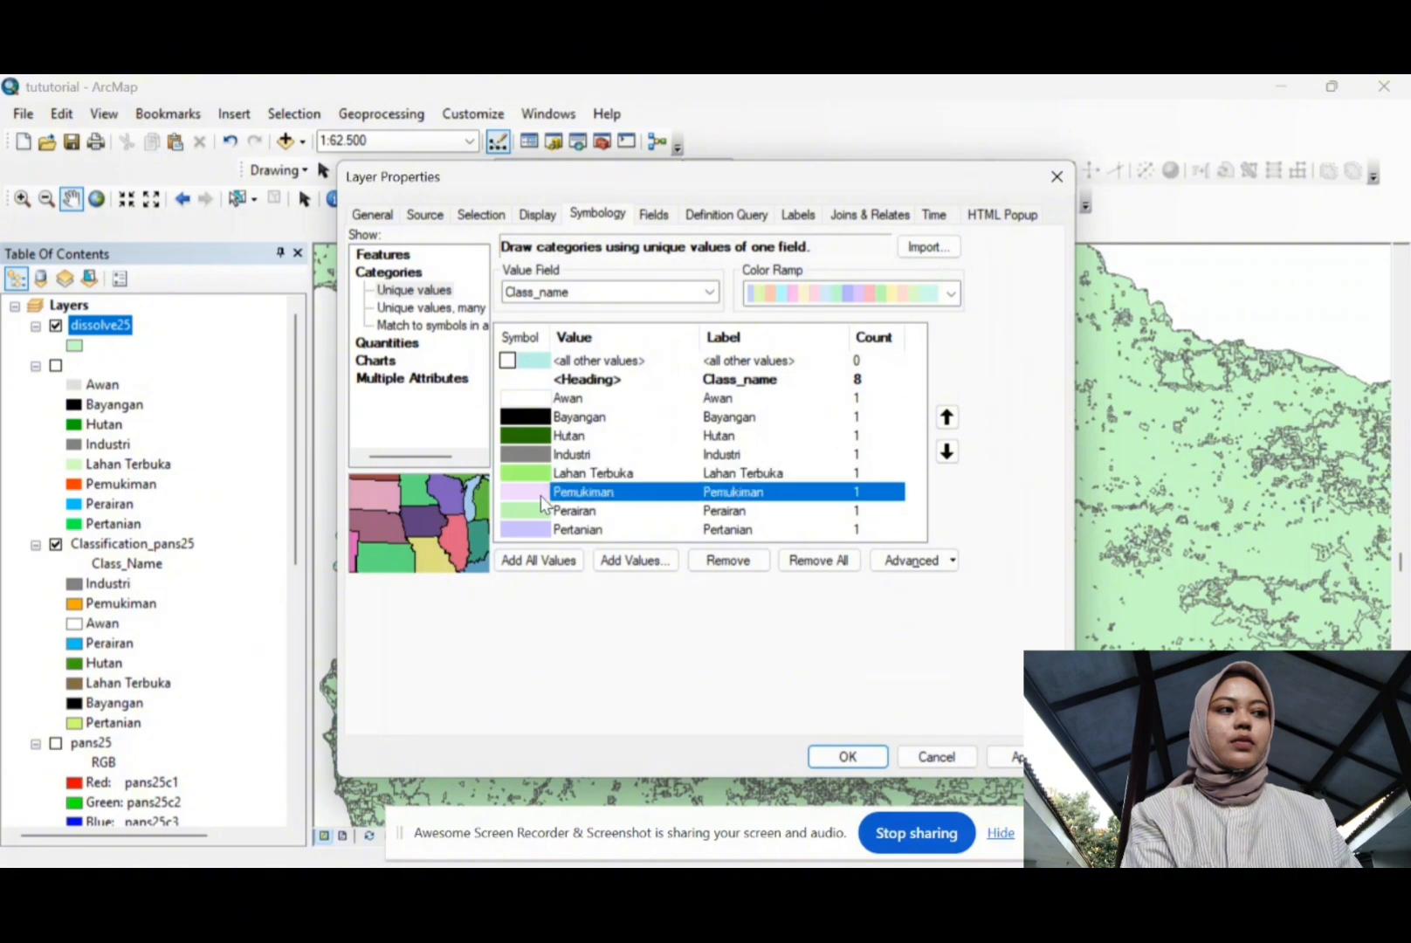
double_click(602, 493)
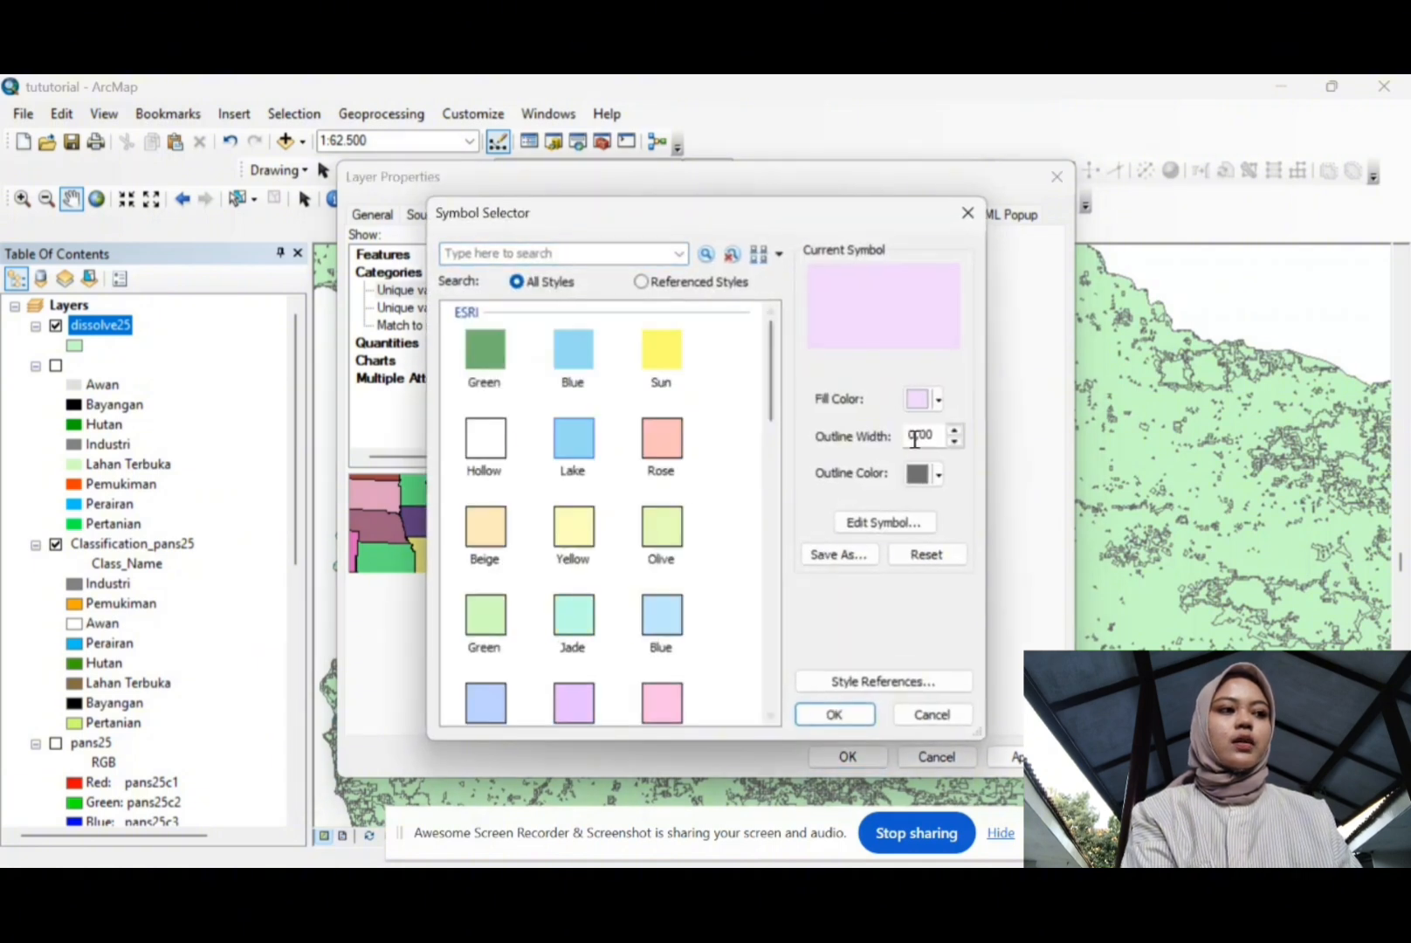
left_click(937, 403)
left_click(953, 493)
left_click(830, 716)
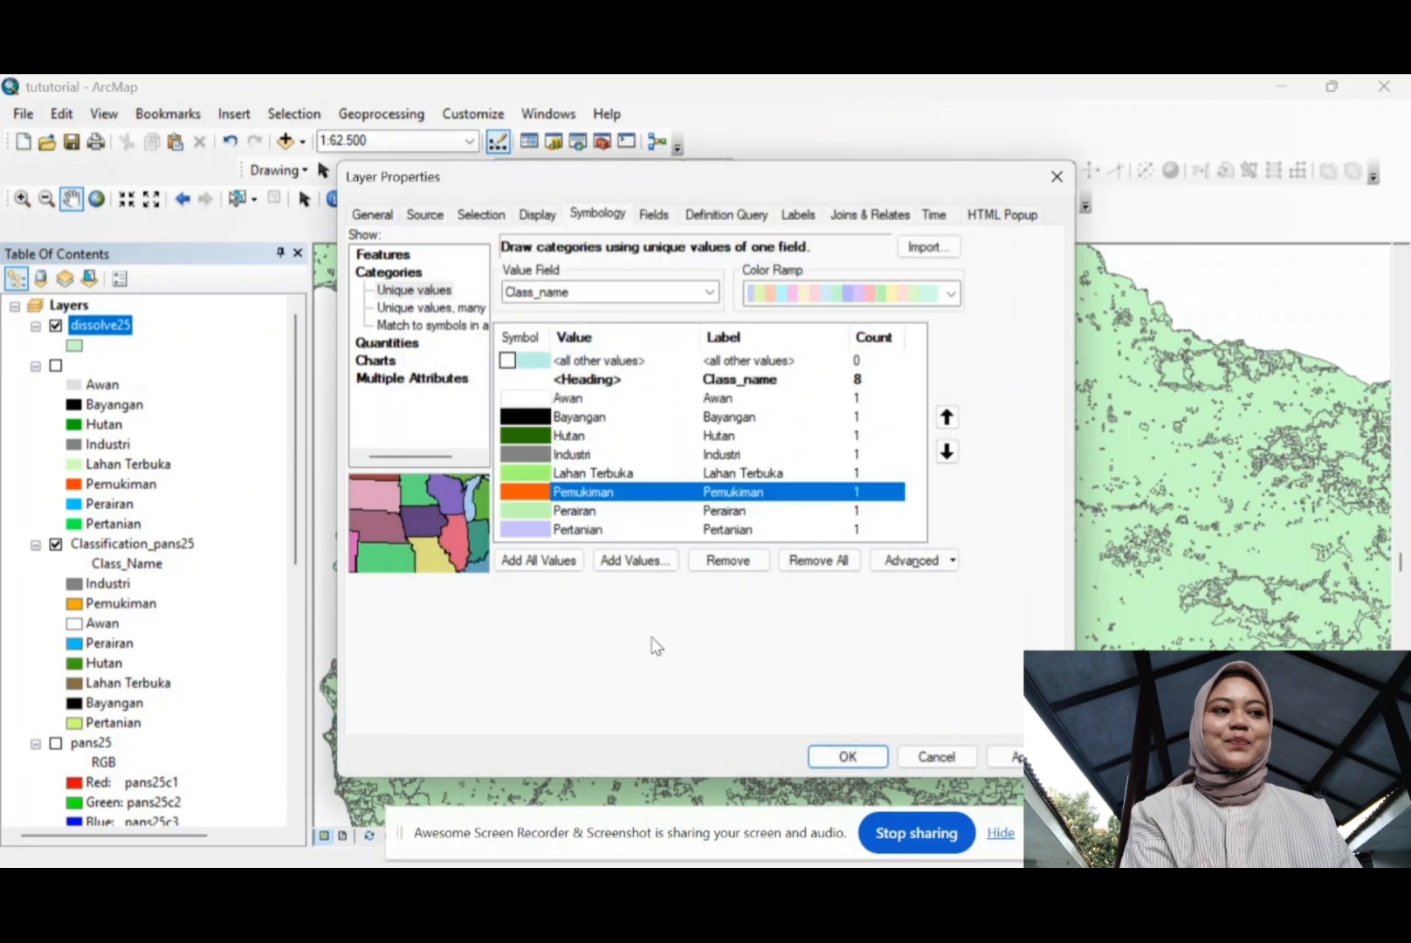
double_click(530, 508)
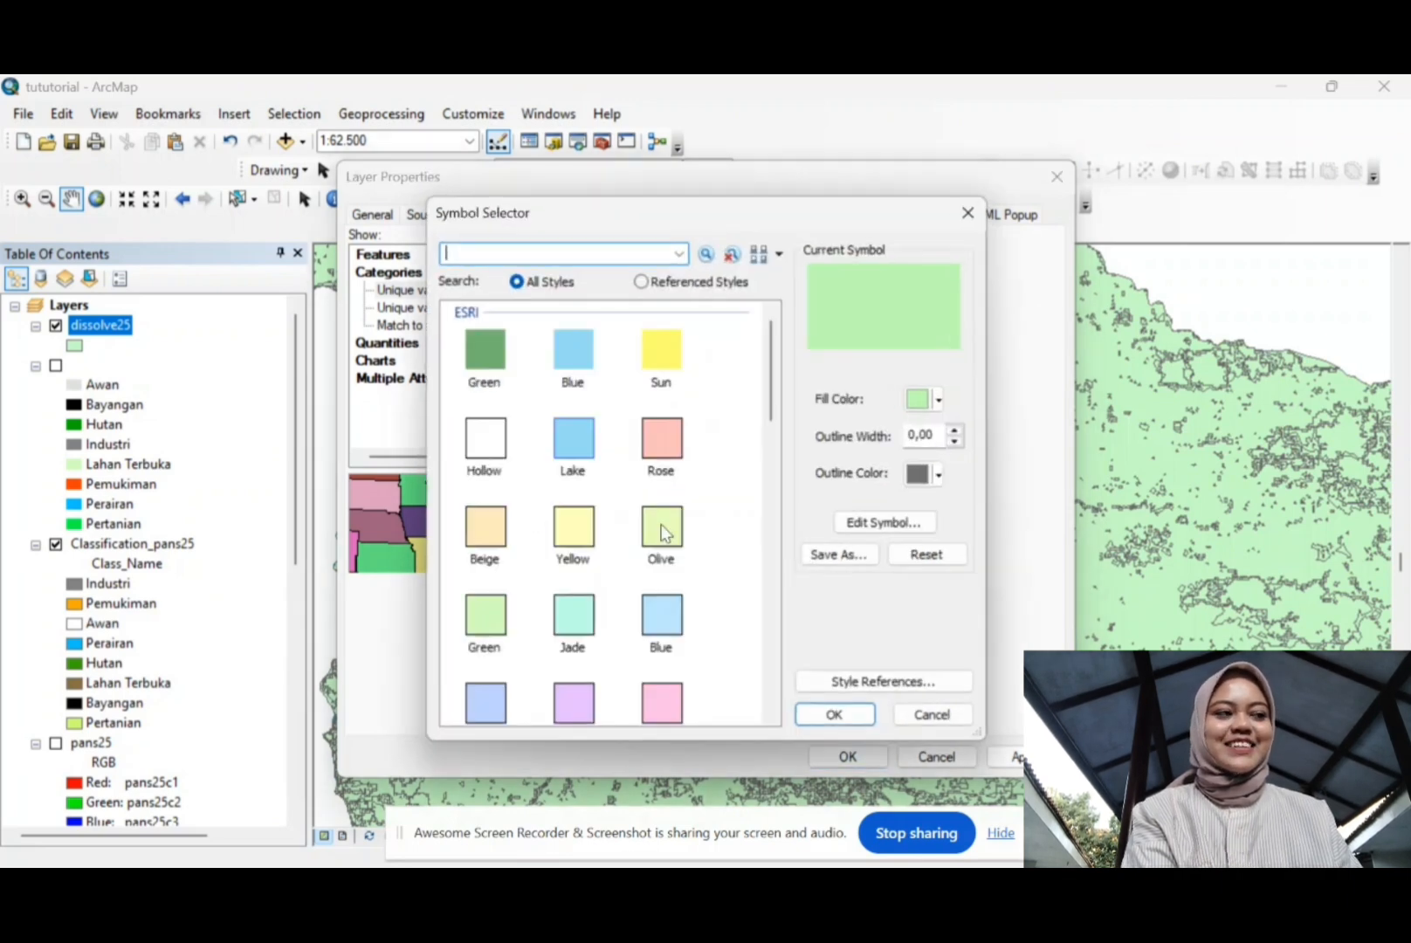
left_click(939, 400)
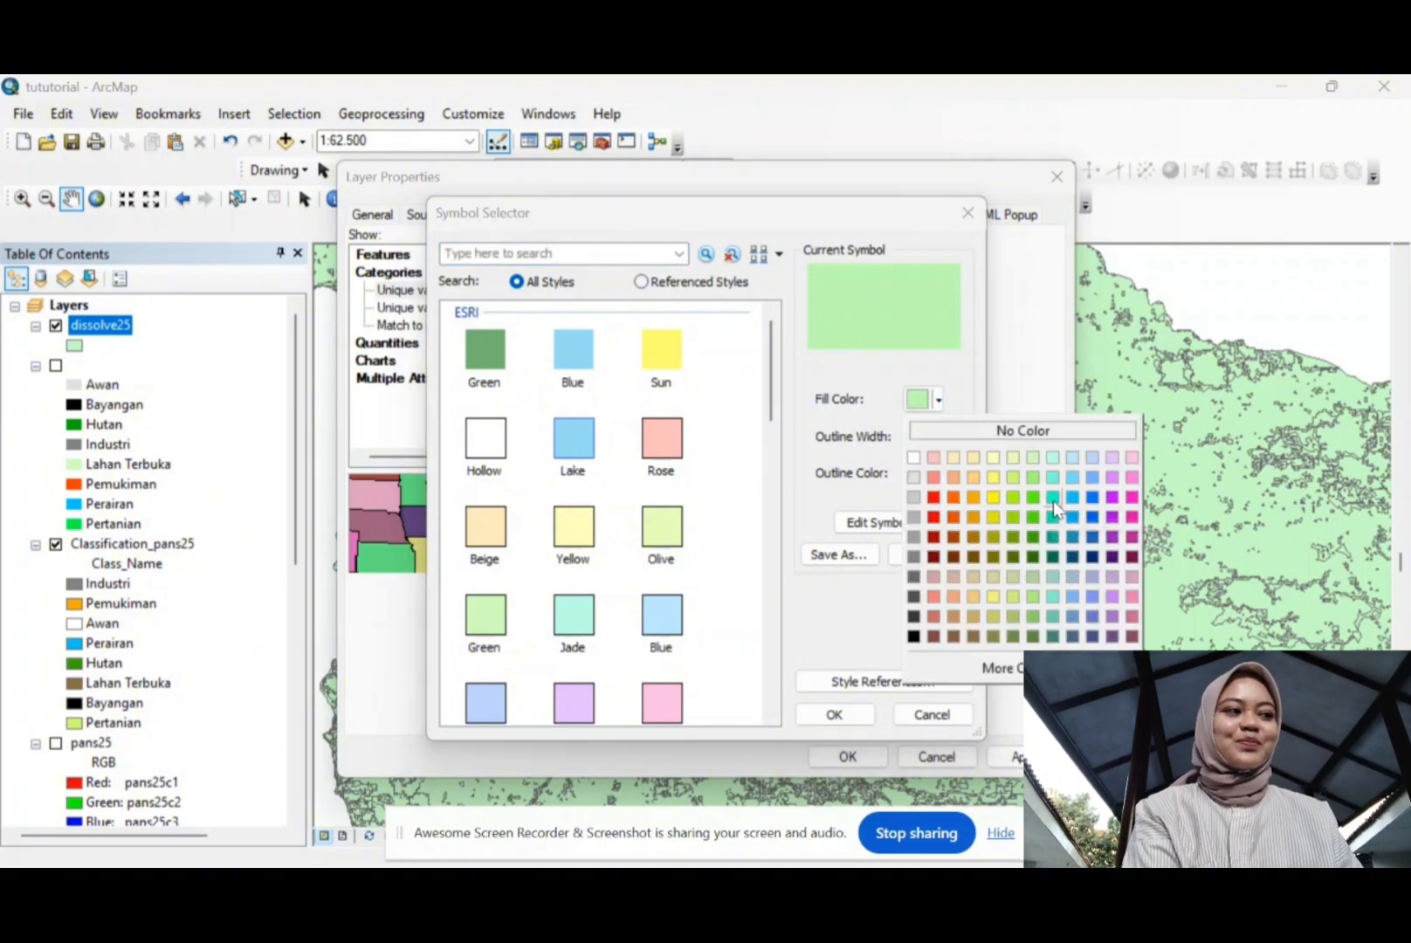
left_click(1072, 477)
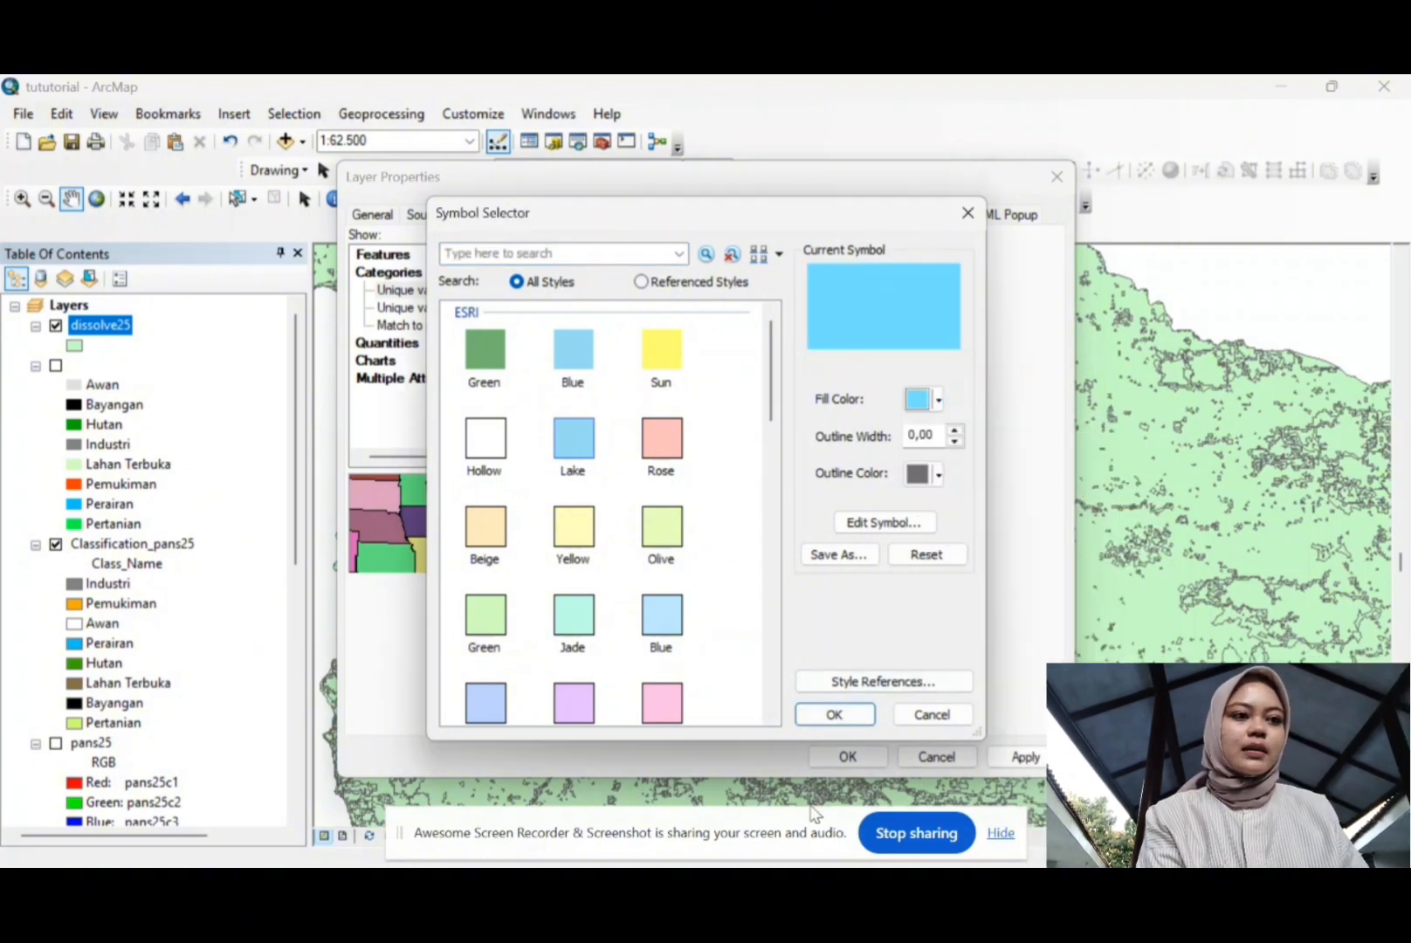
left_click(834, 715)
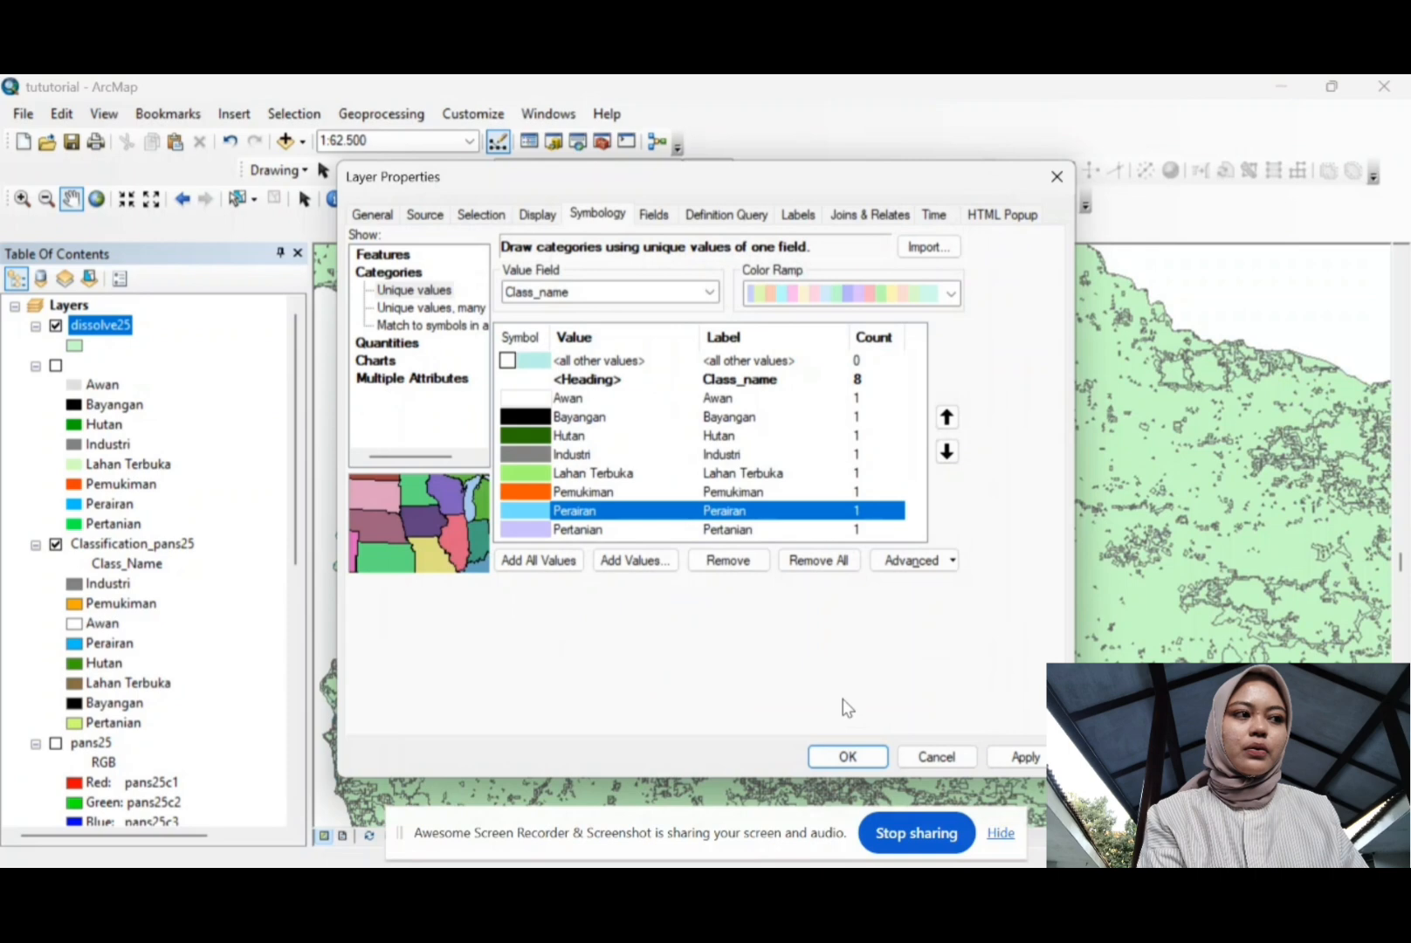
Step: Fill the Pertanian class with bright green
double_click(526, 530)
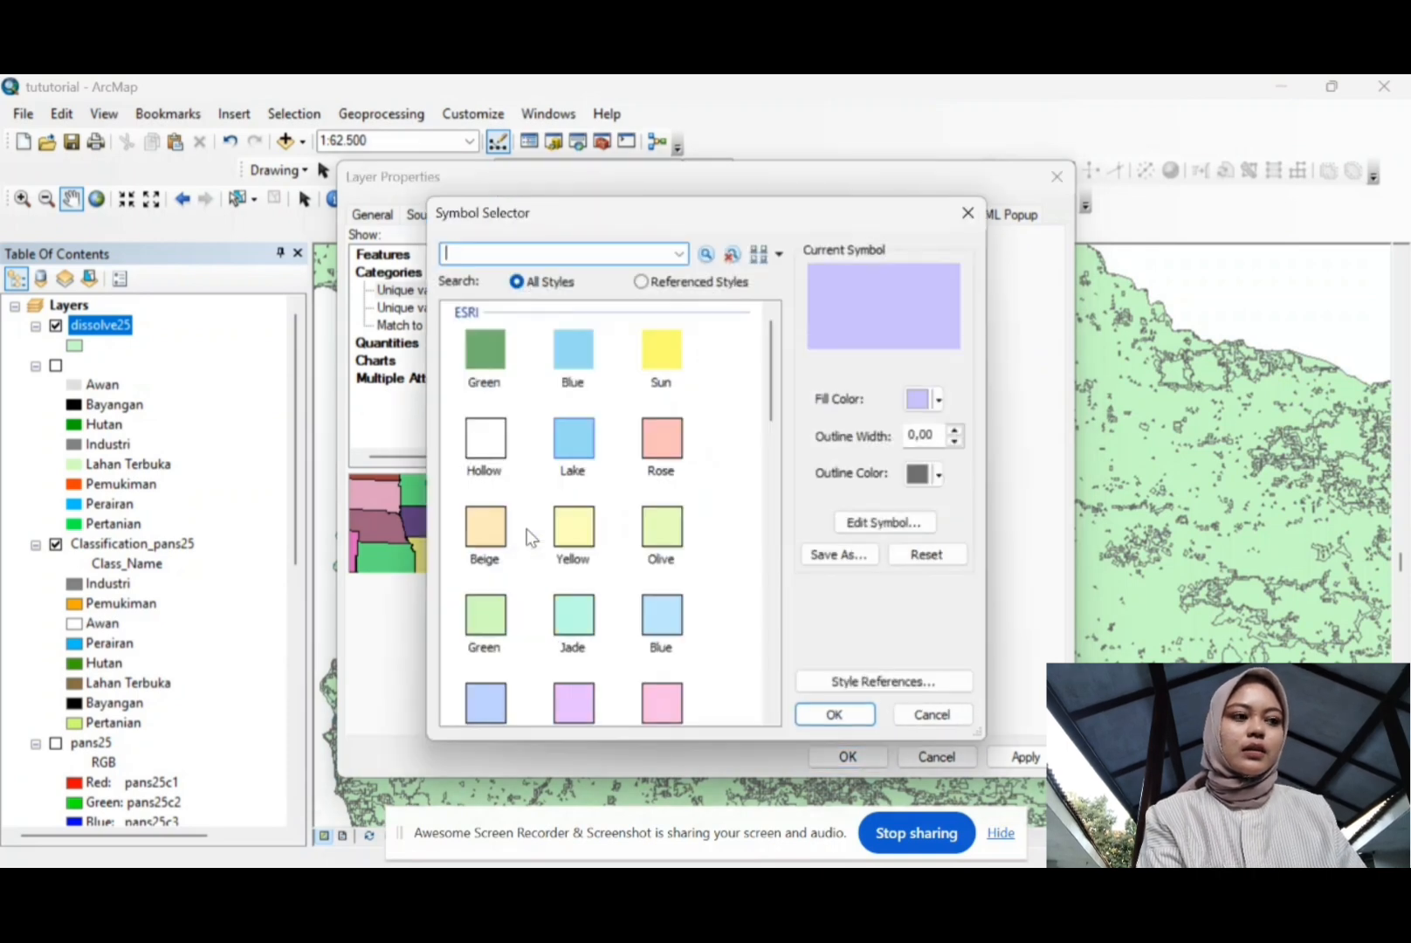
left_click(938, 399)
left_click(1034, 498)
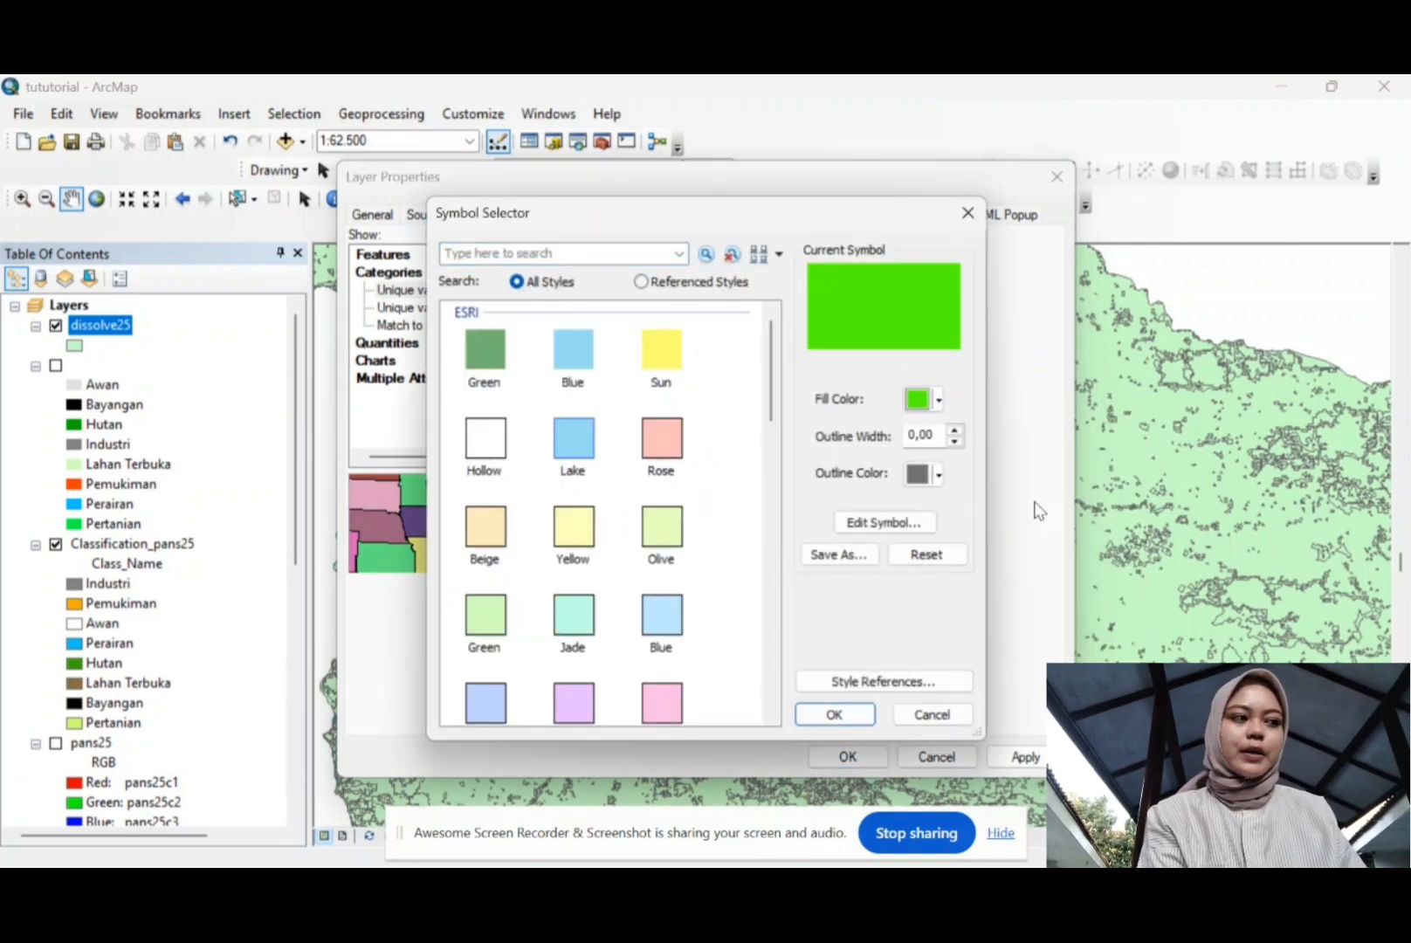
left_click(835, 715)
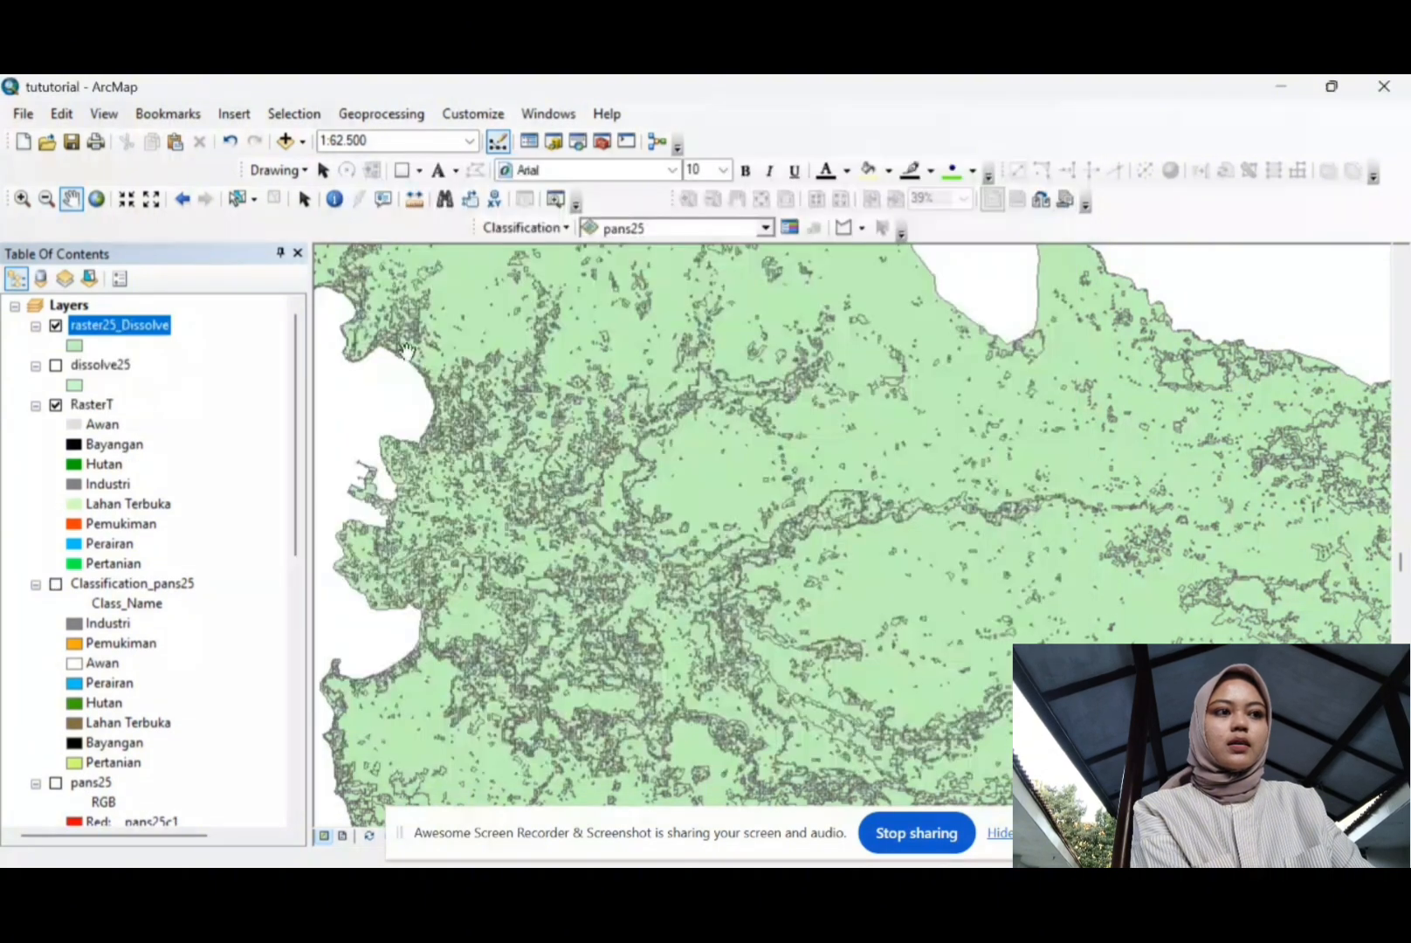
Step: Open the raster25_Dissolve attribute table and its Table Options menu
right_click(142, 330)
left_click(192, 386)
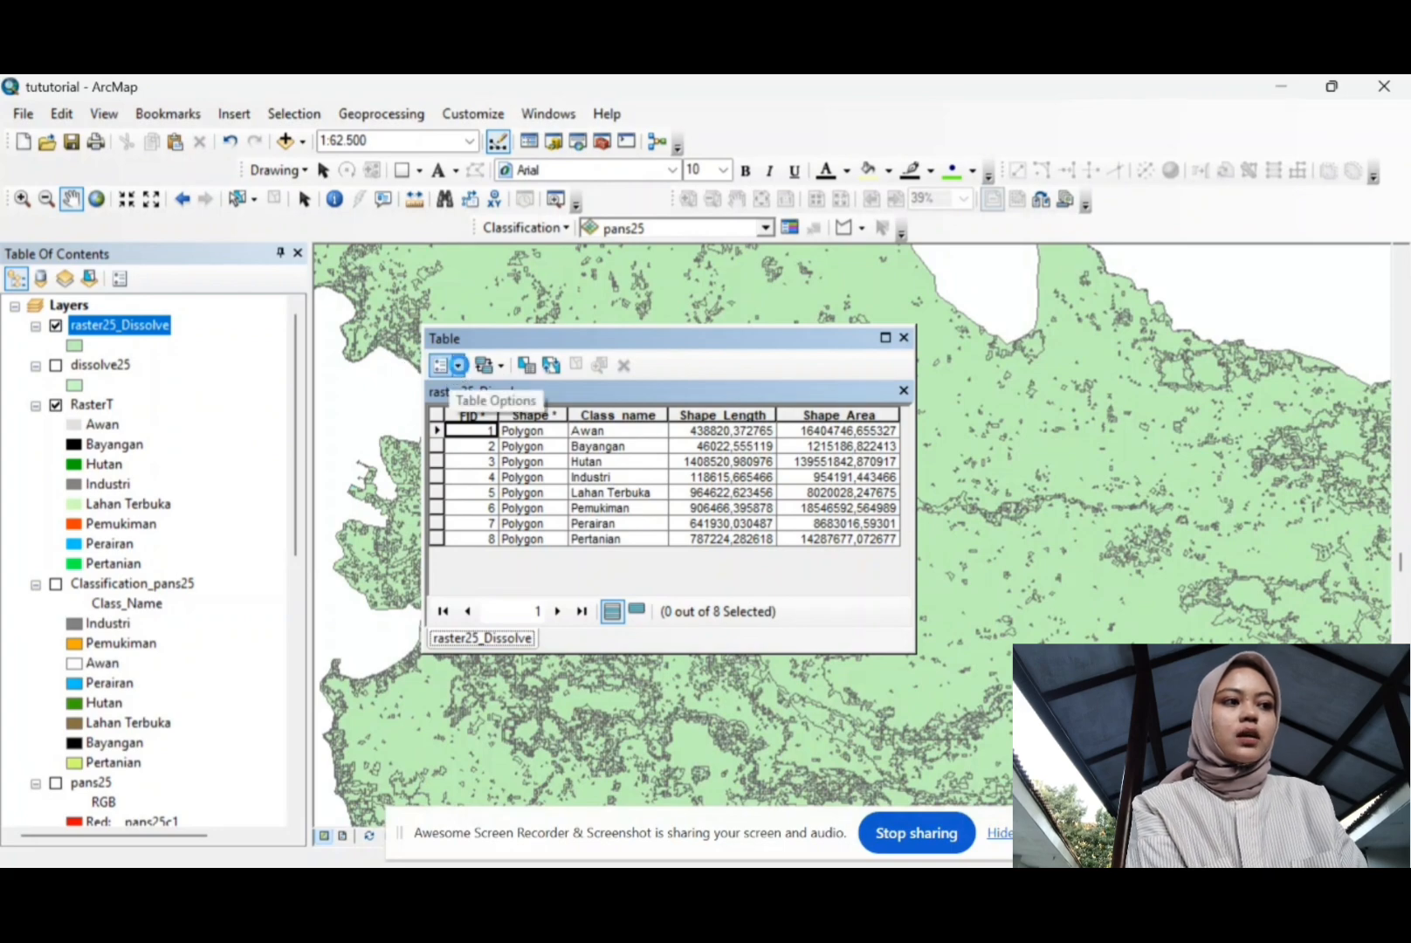
left_click(460, 365)
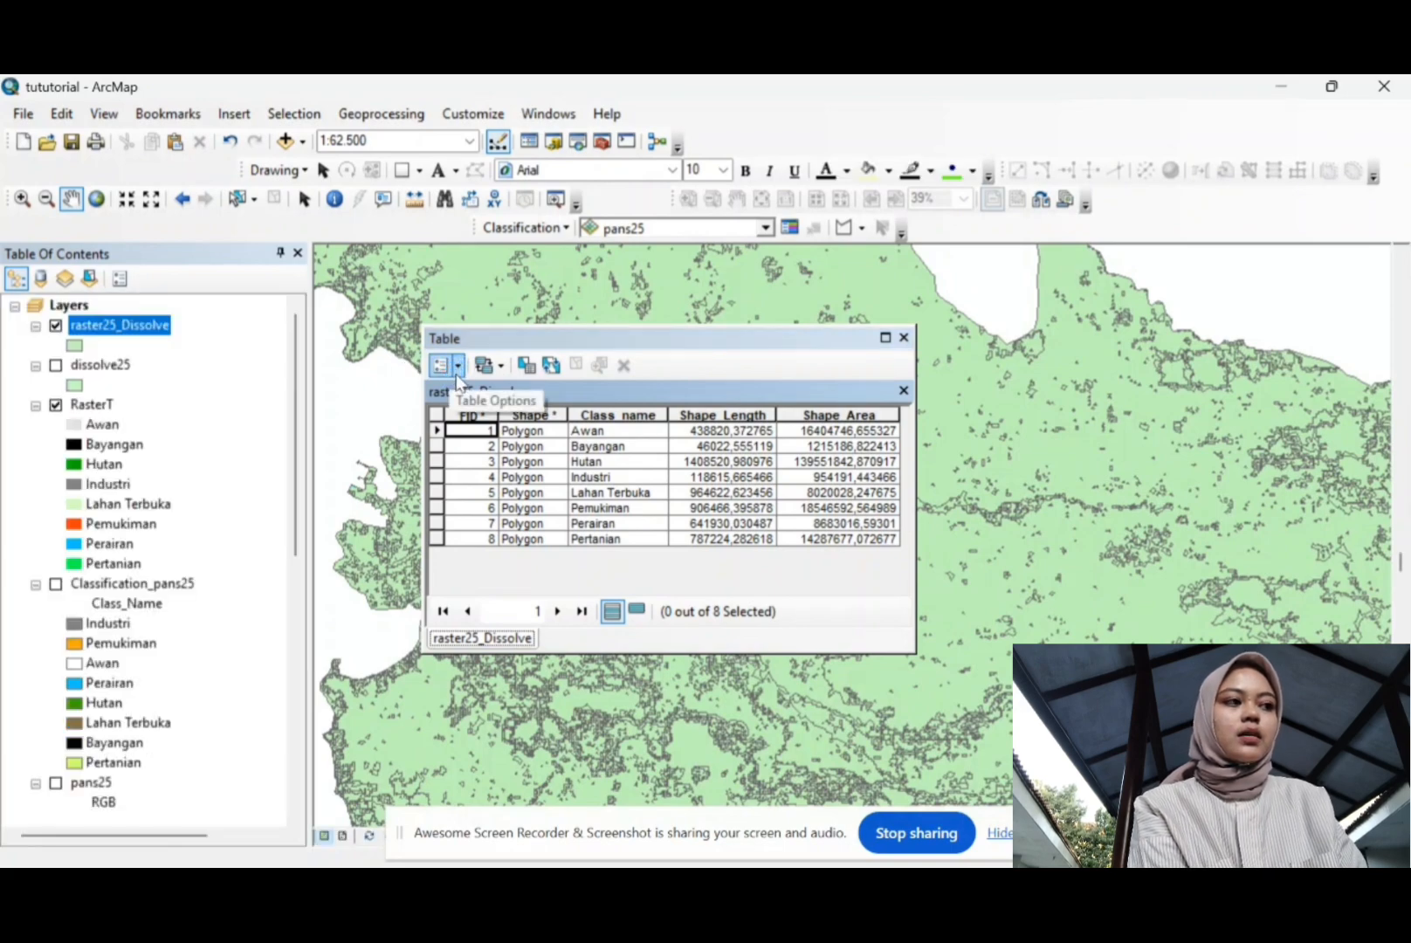
Step: Add a Double field named Luas to the raster25_Dissolve table
left_click(489, 485)
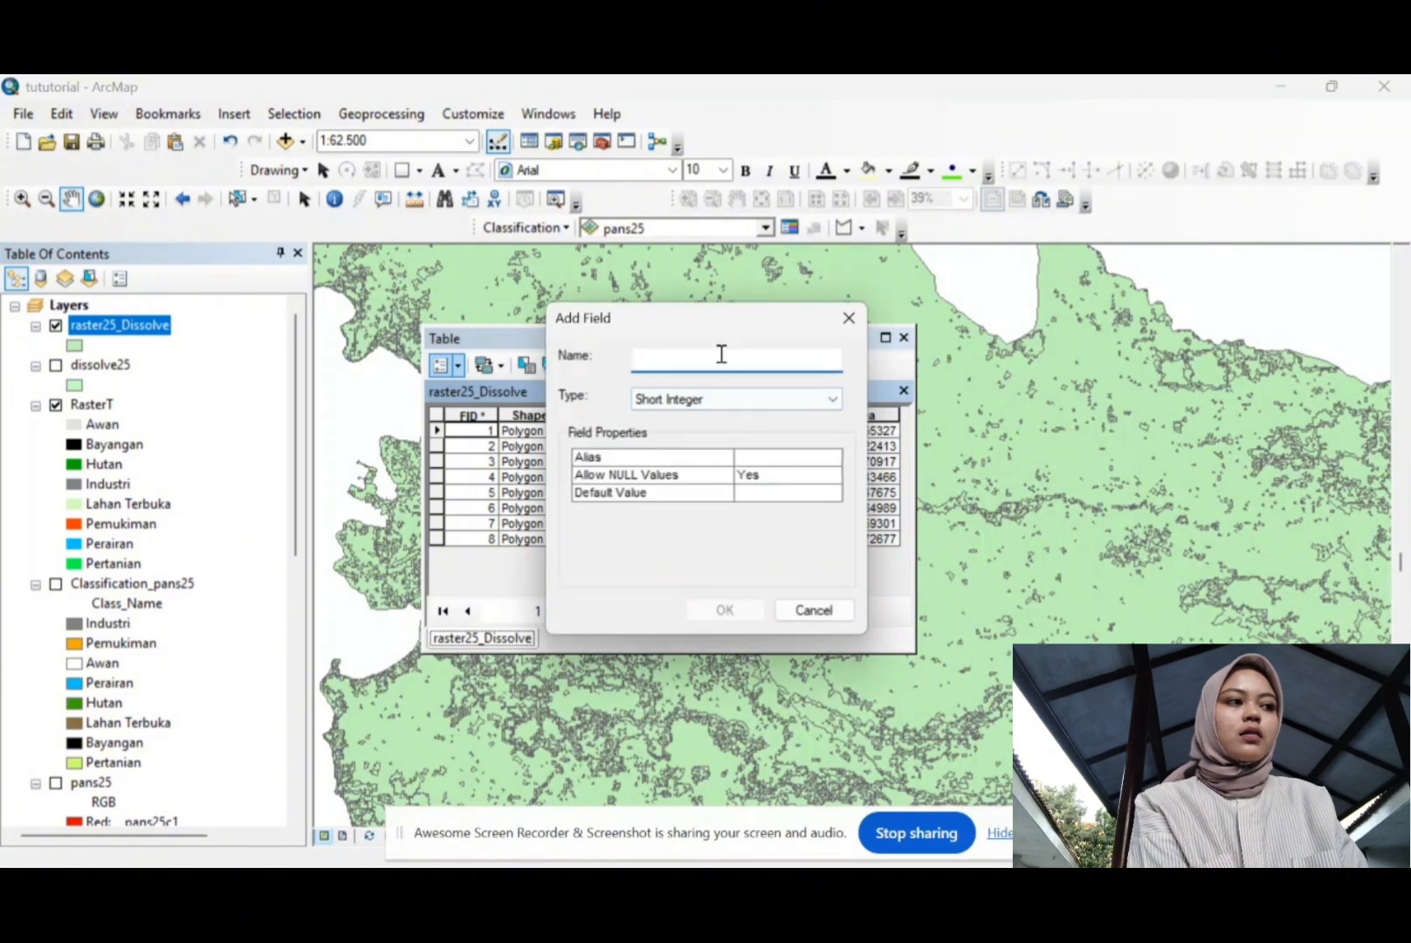
type("Luas")
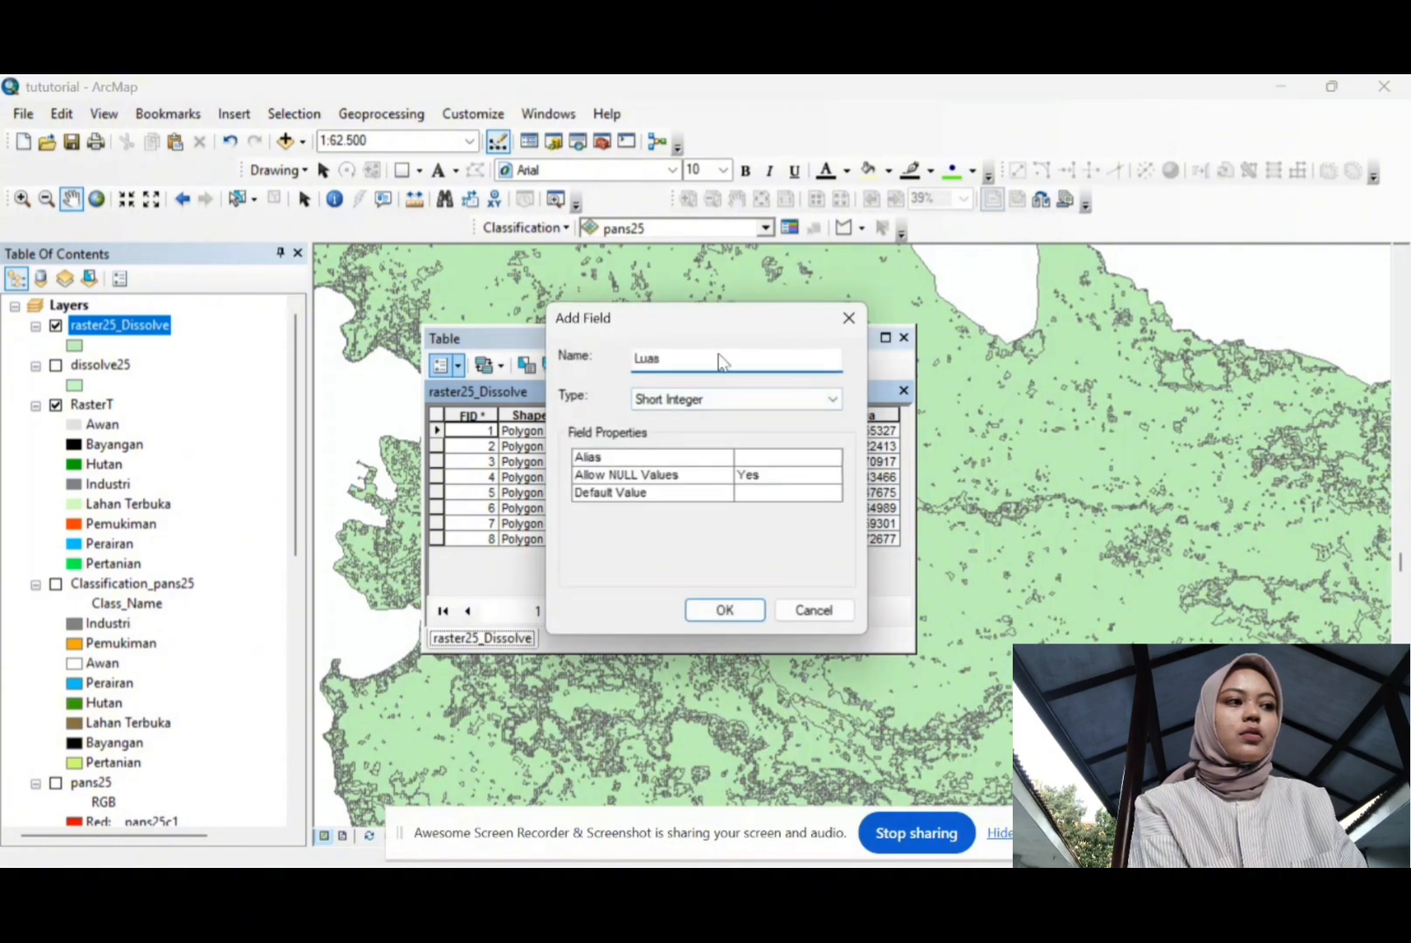
left_click(762, 413)
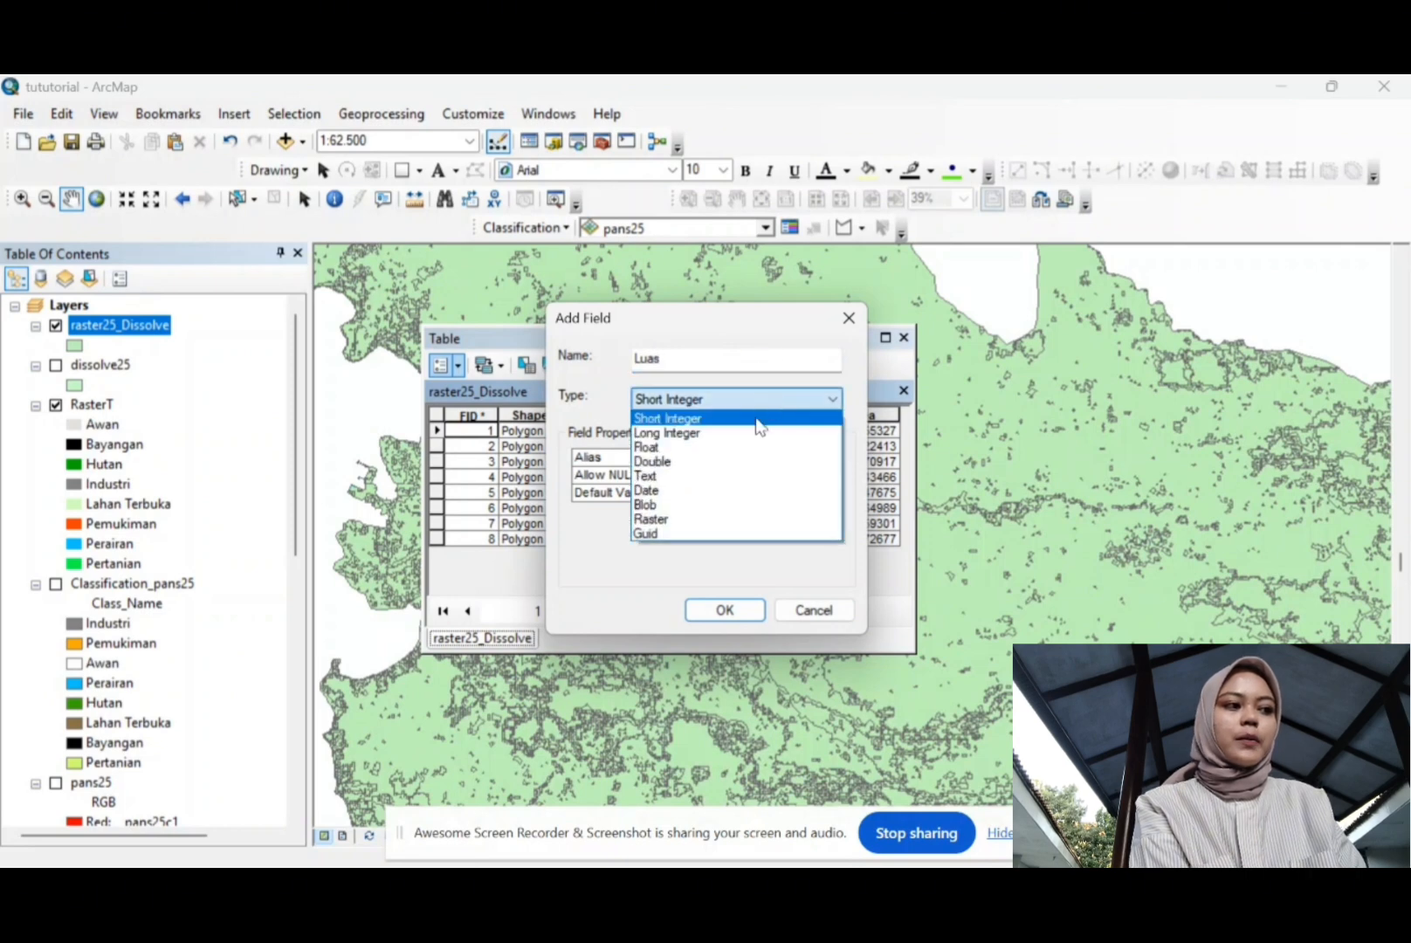
left_click(691, 462)
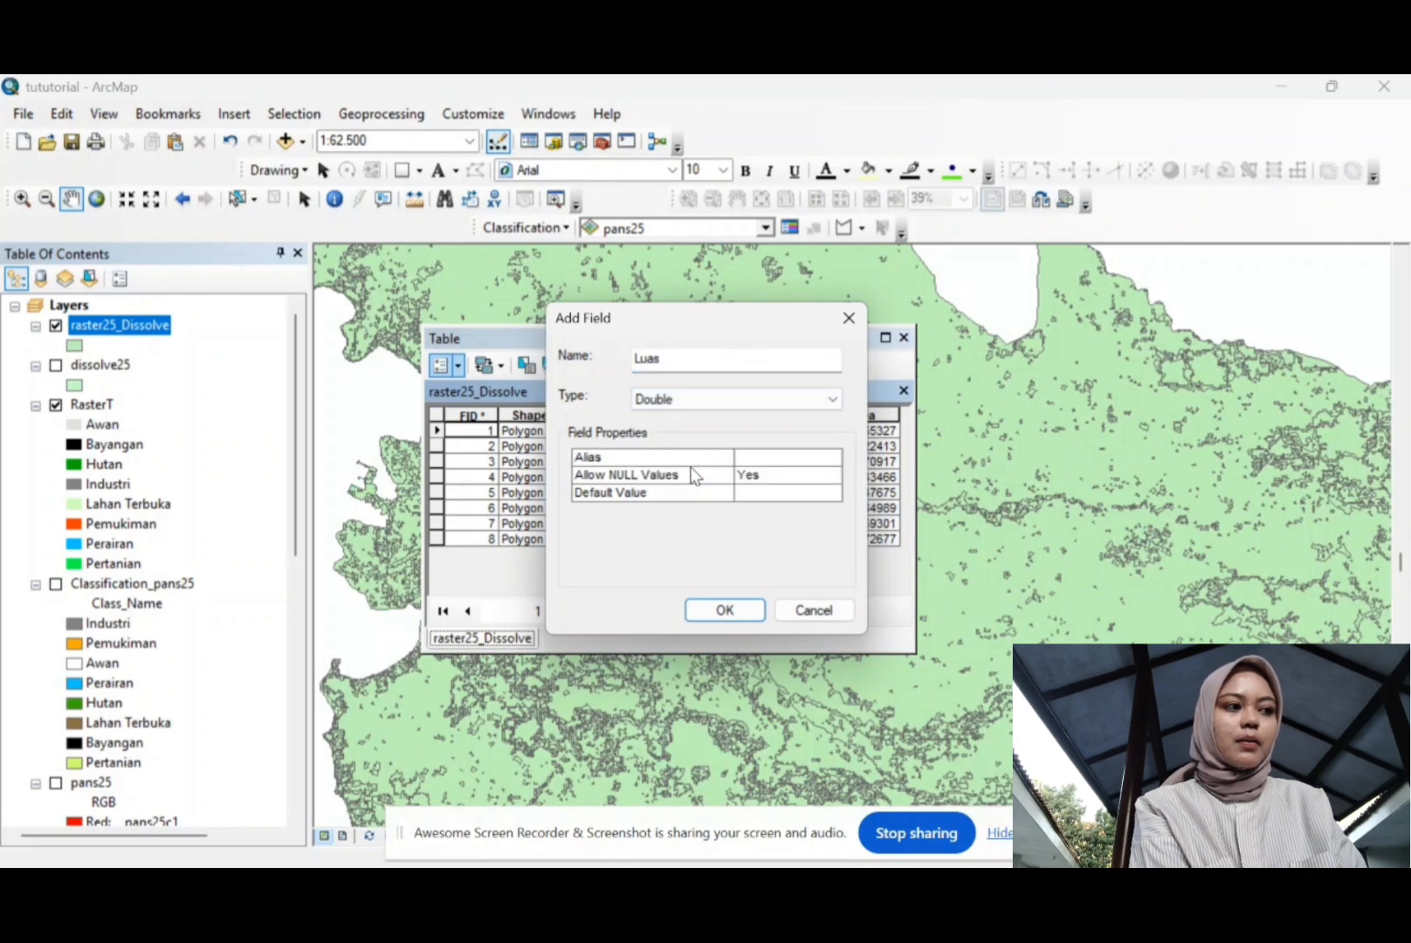
left_click(718, 610)
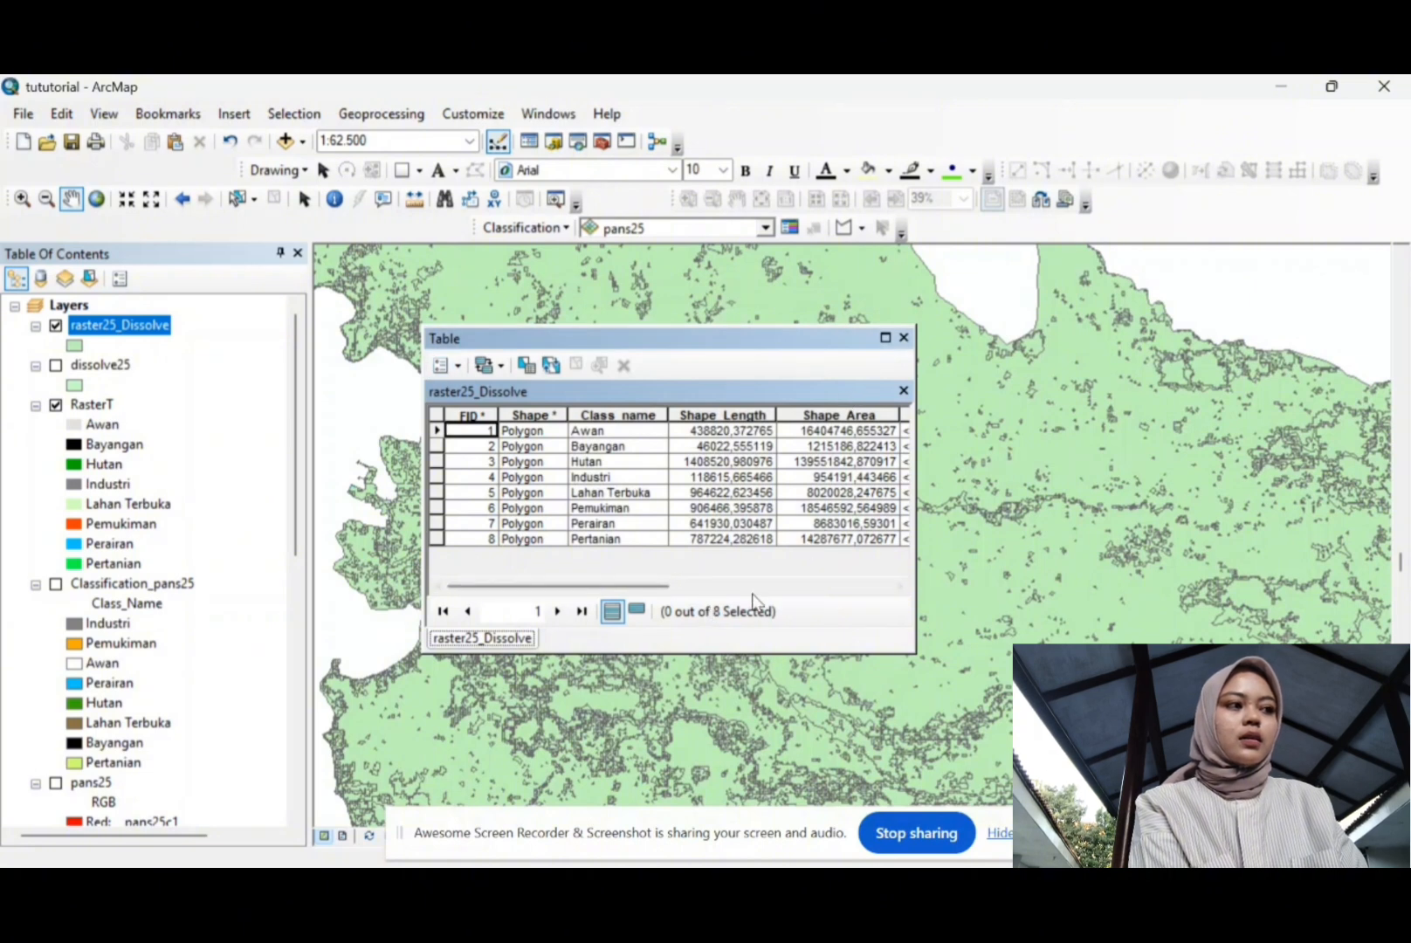
left_click_drag(664, 586, 882, 536)
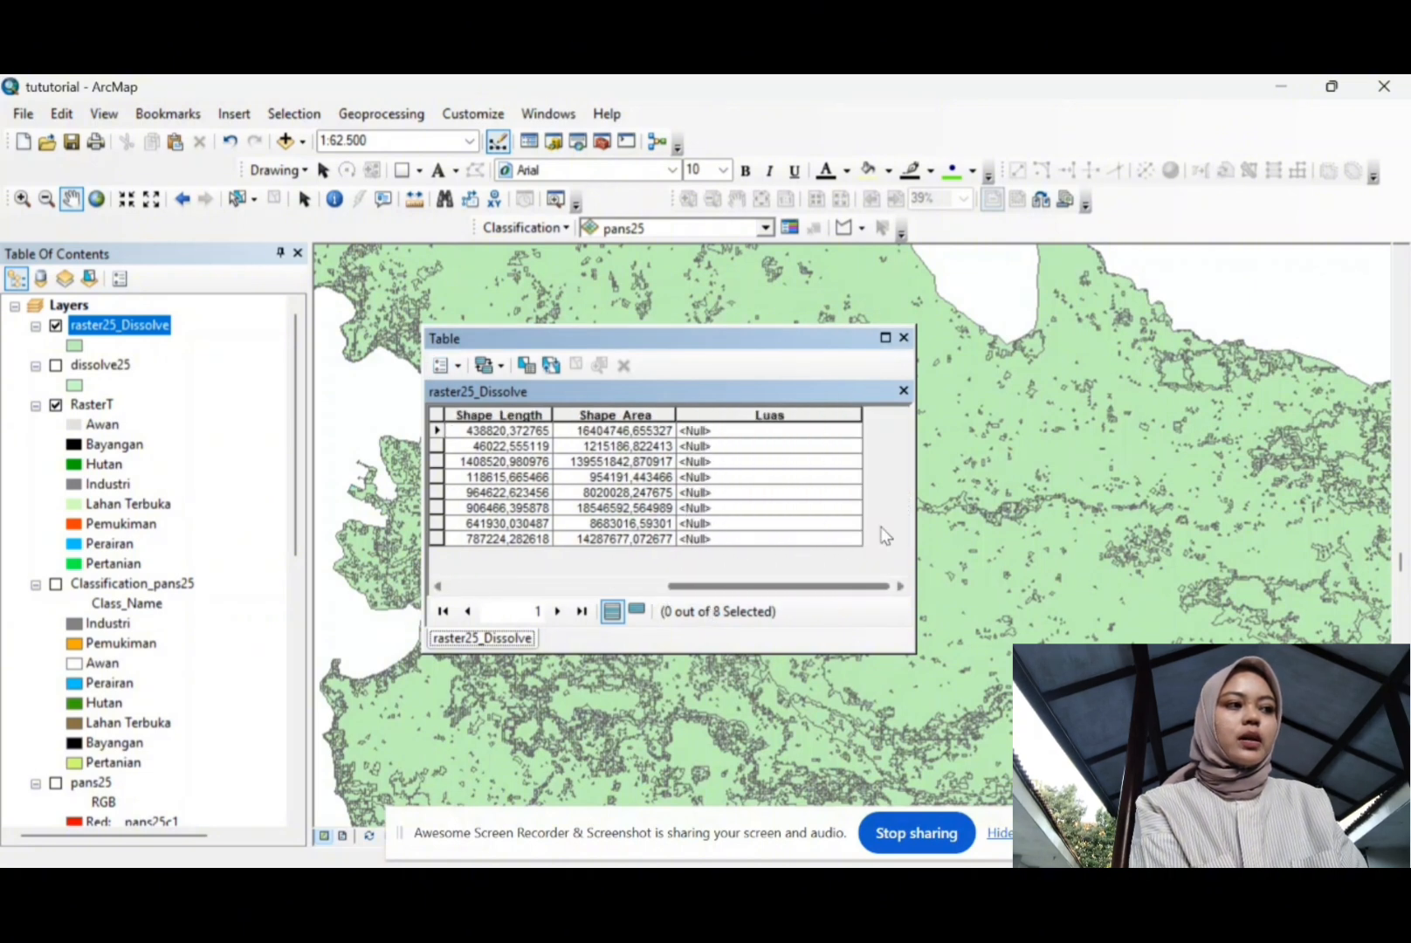
Step: Calculate Geometry into Luas as each polygon's area in hectares
right_click(785, 416)
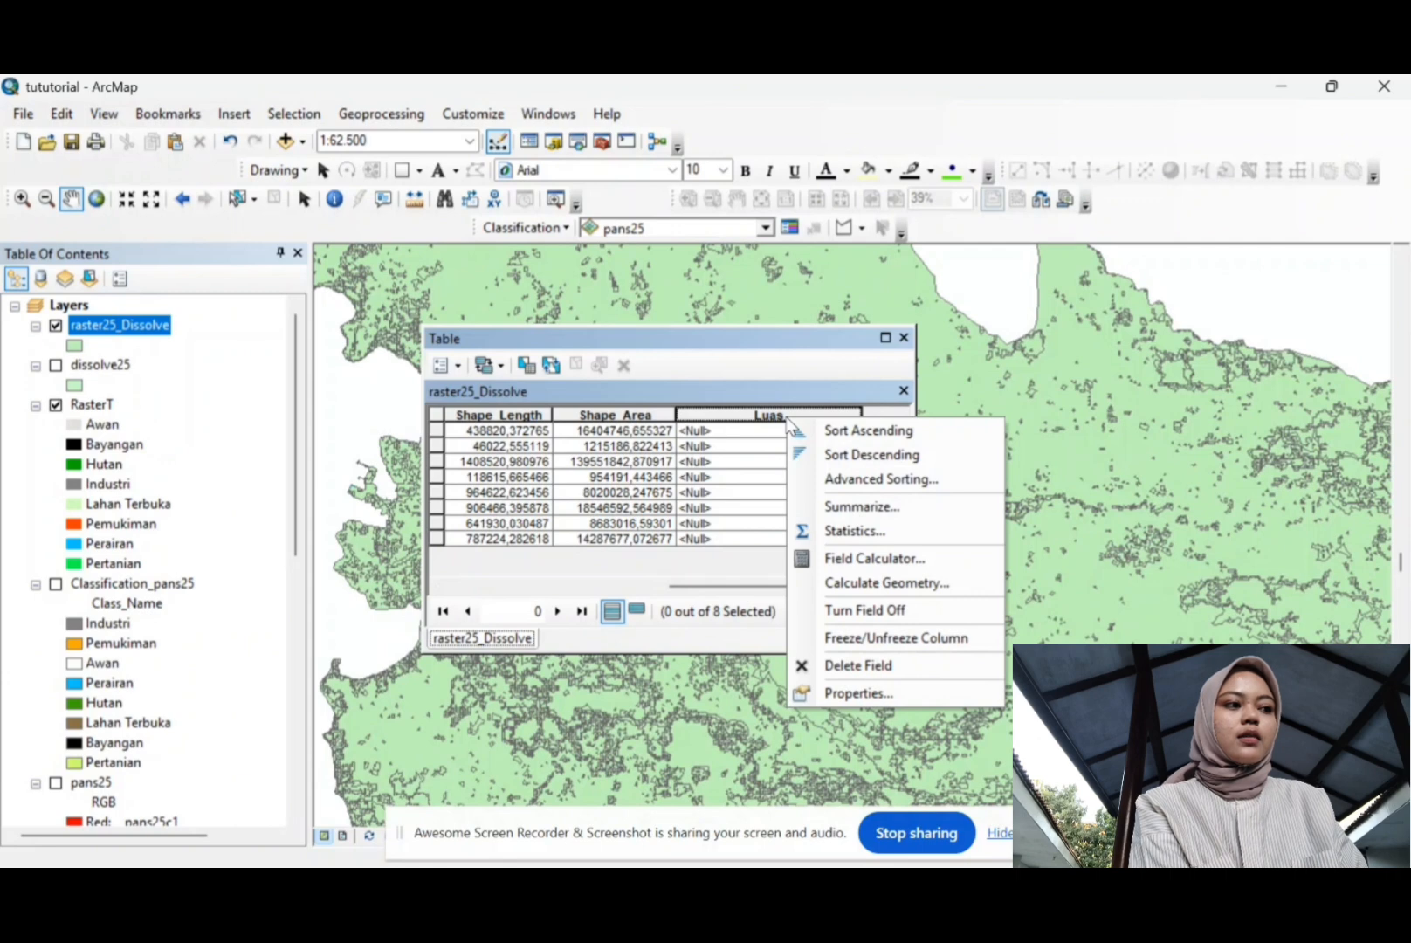
left_click(836, 583)
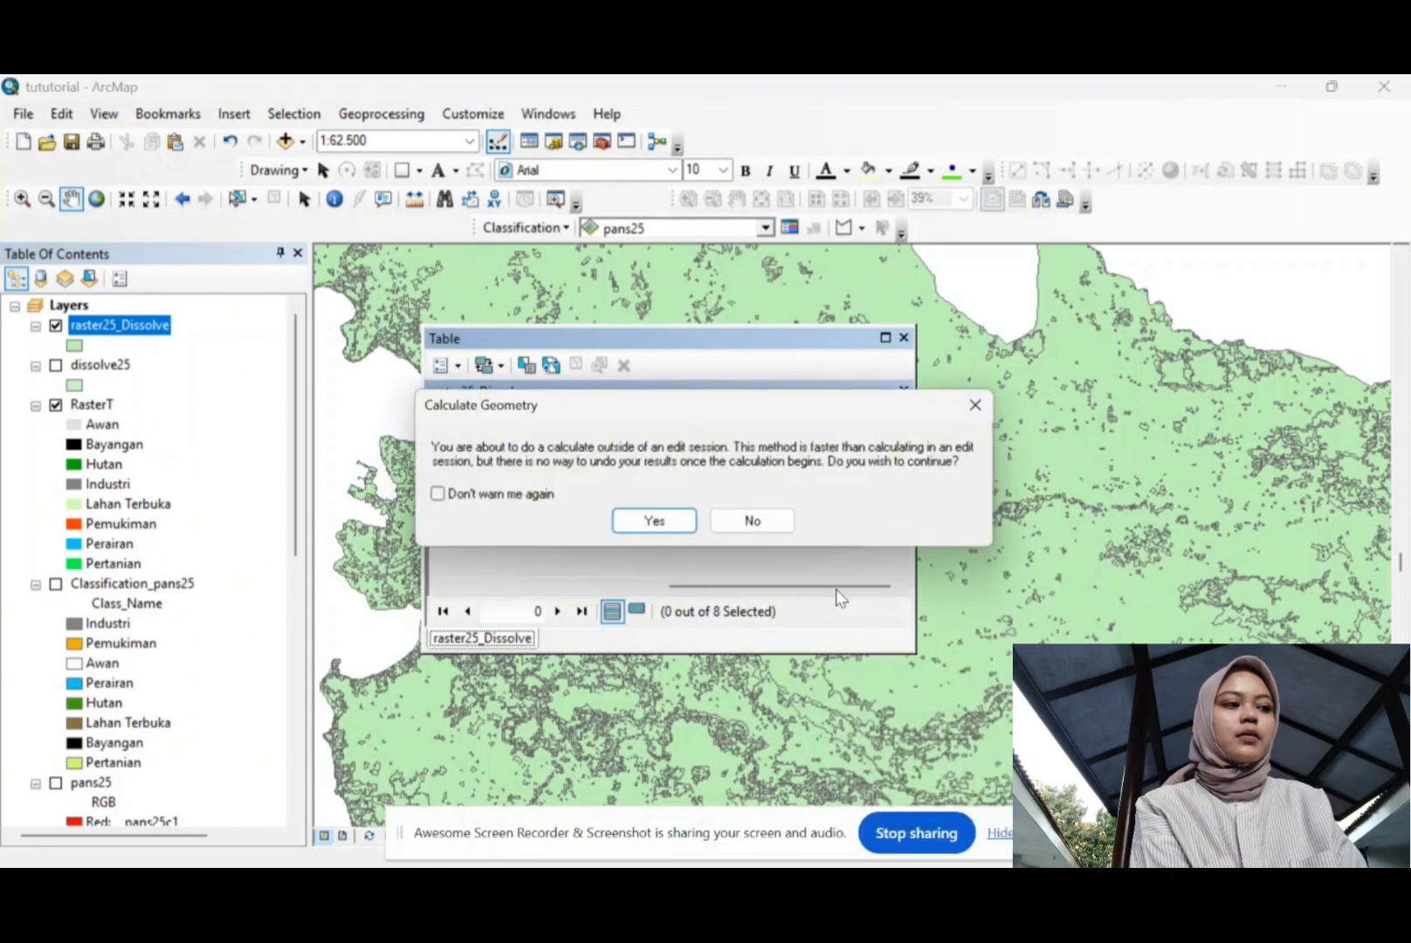
left_click(687, 526)
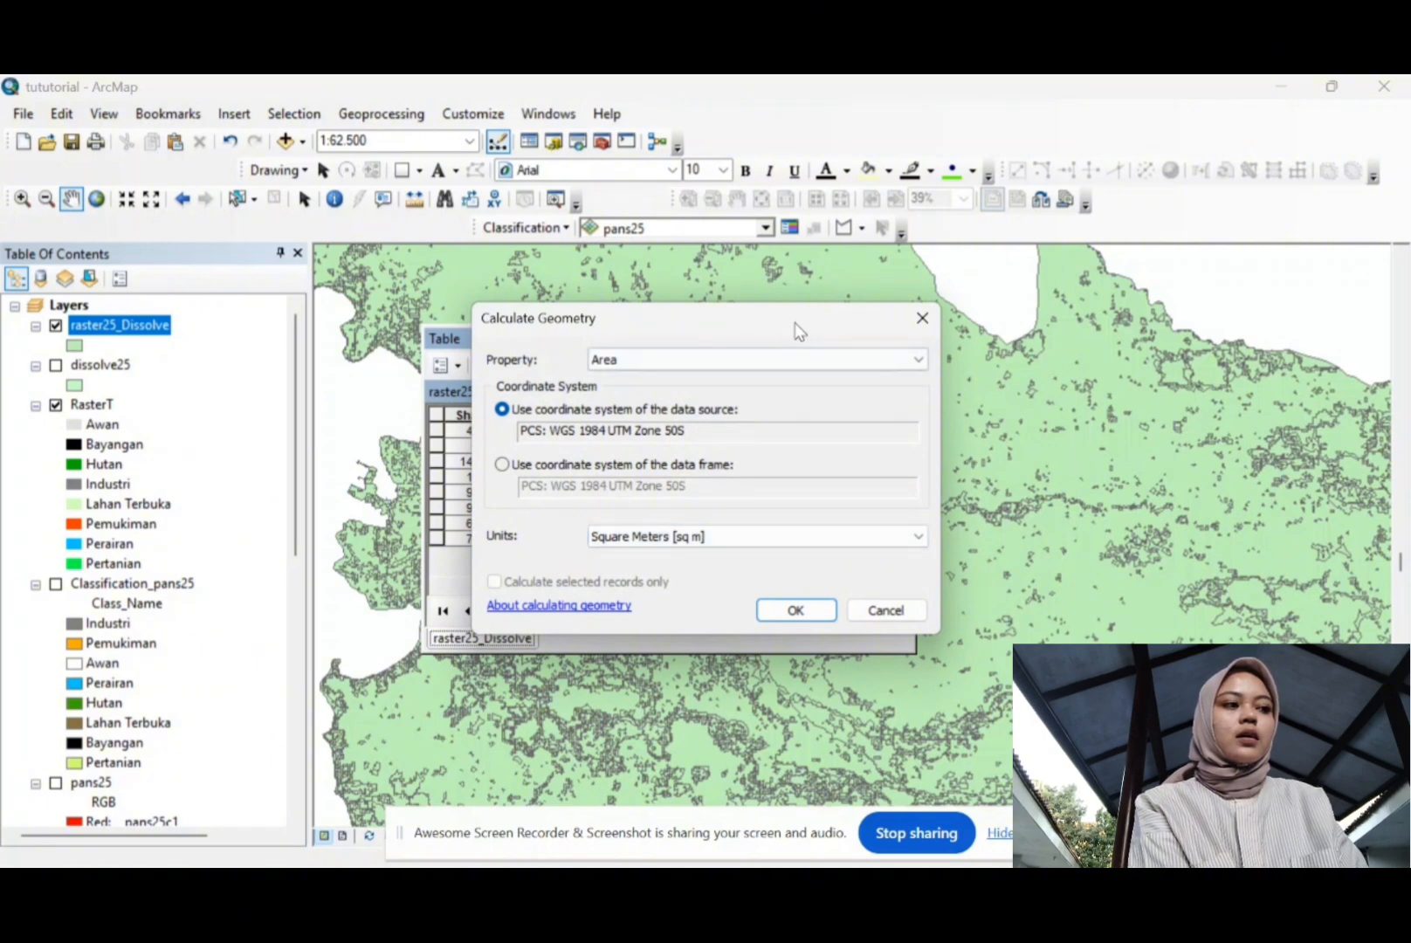
left_click(727, 365)
left_click(727, 379)
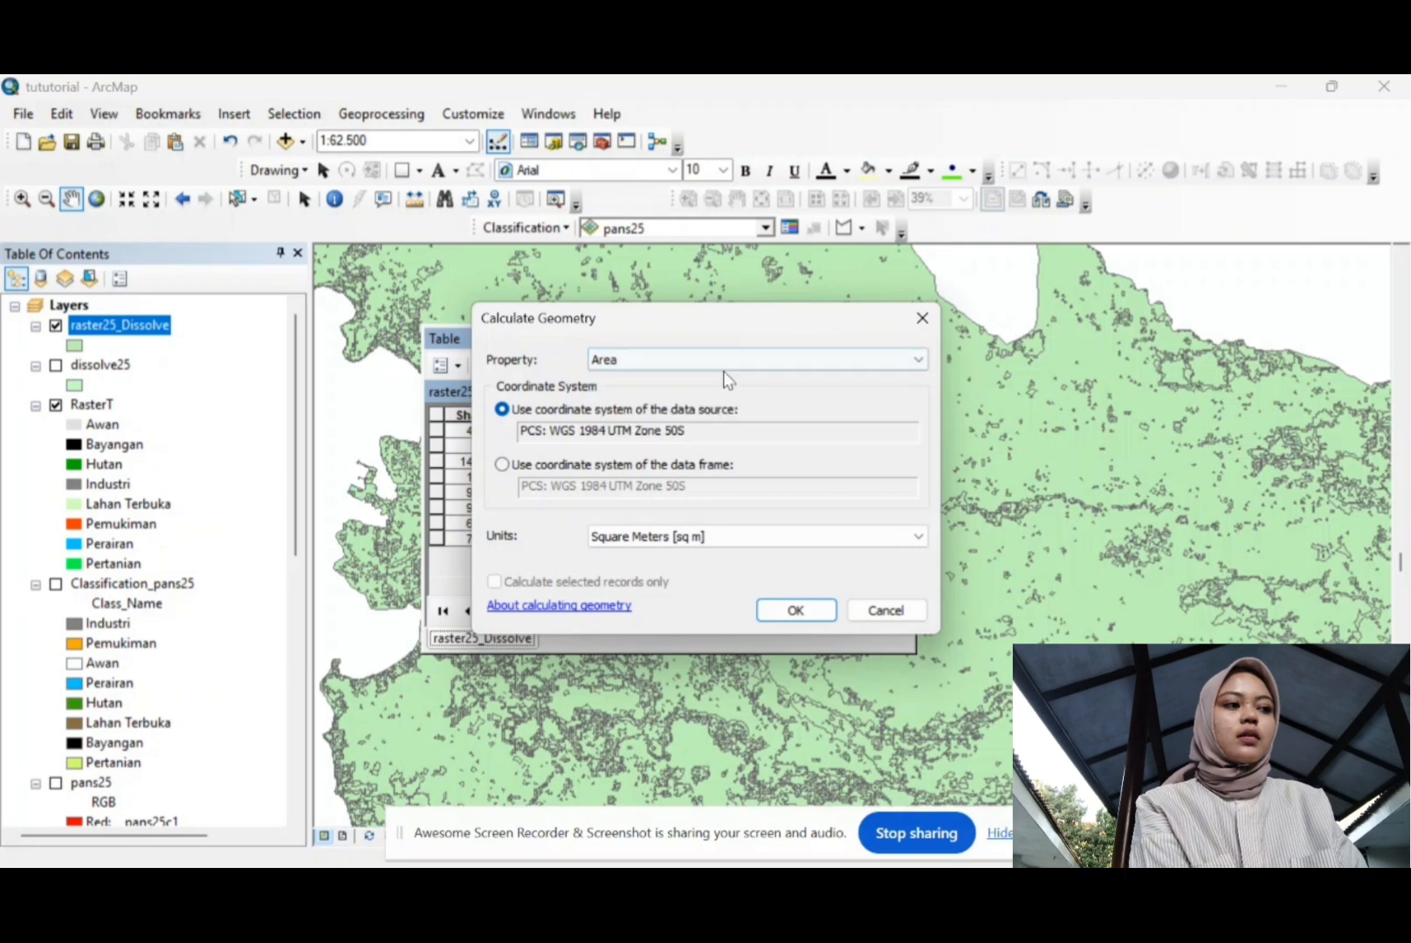
left_click(741, 538)
left_click(674, 585)
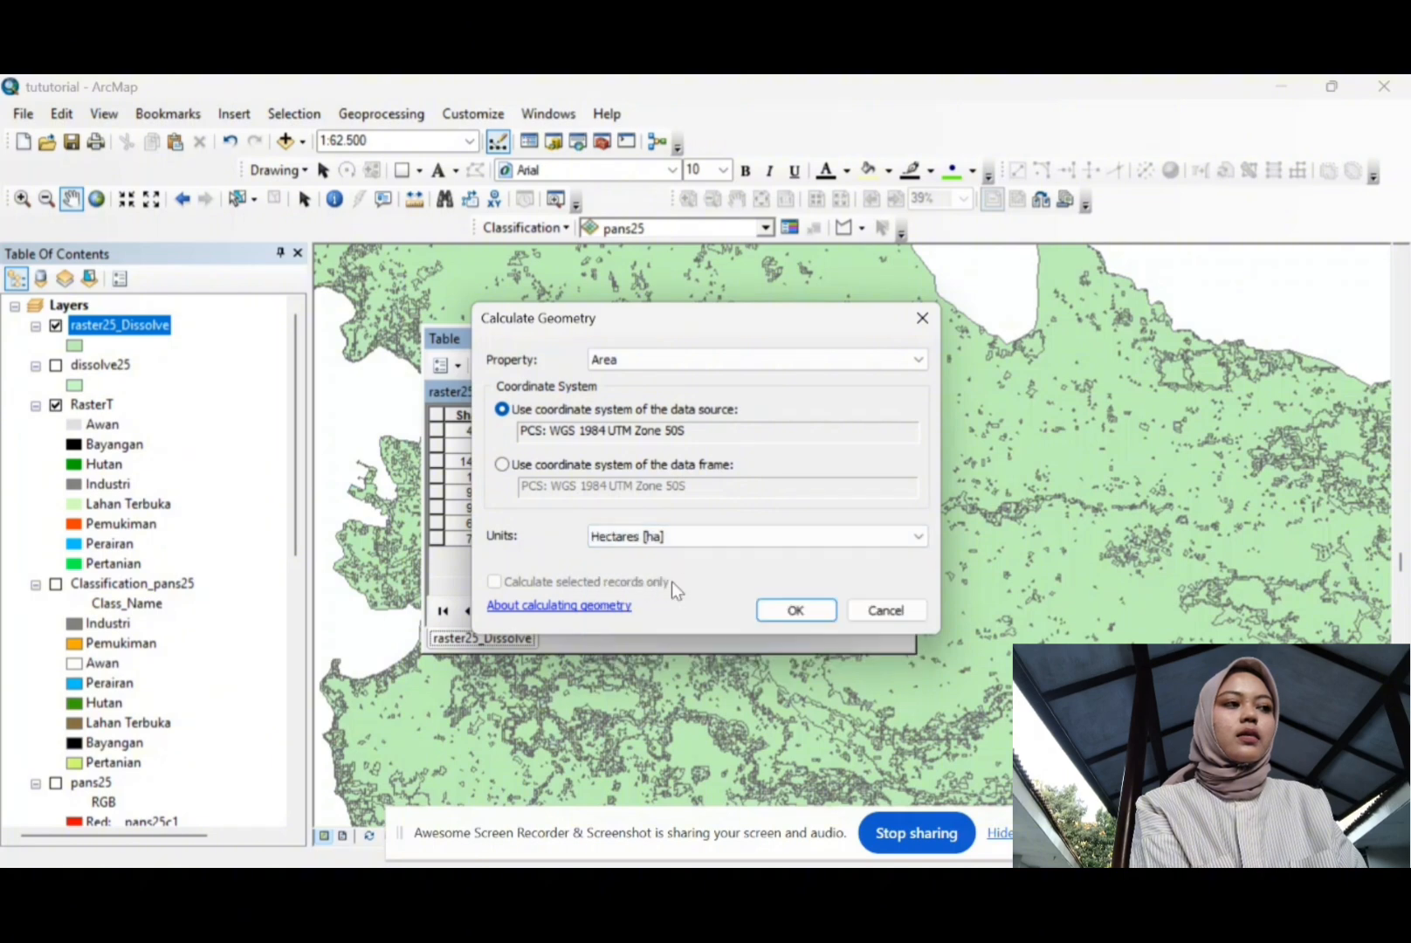
left_click(795, 609)
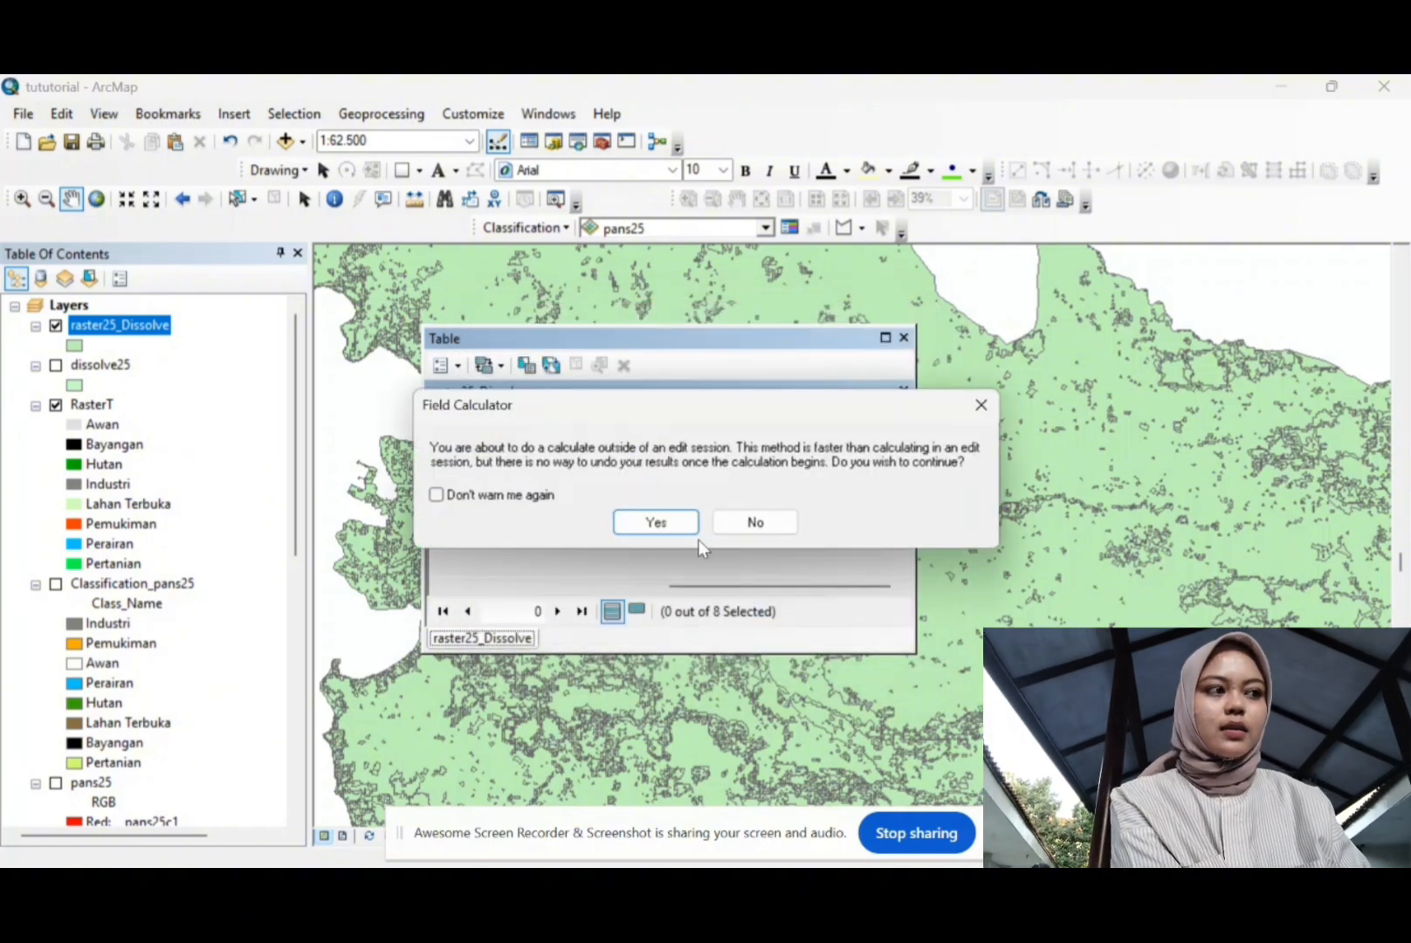
left_click(688, 519)
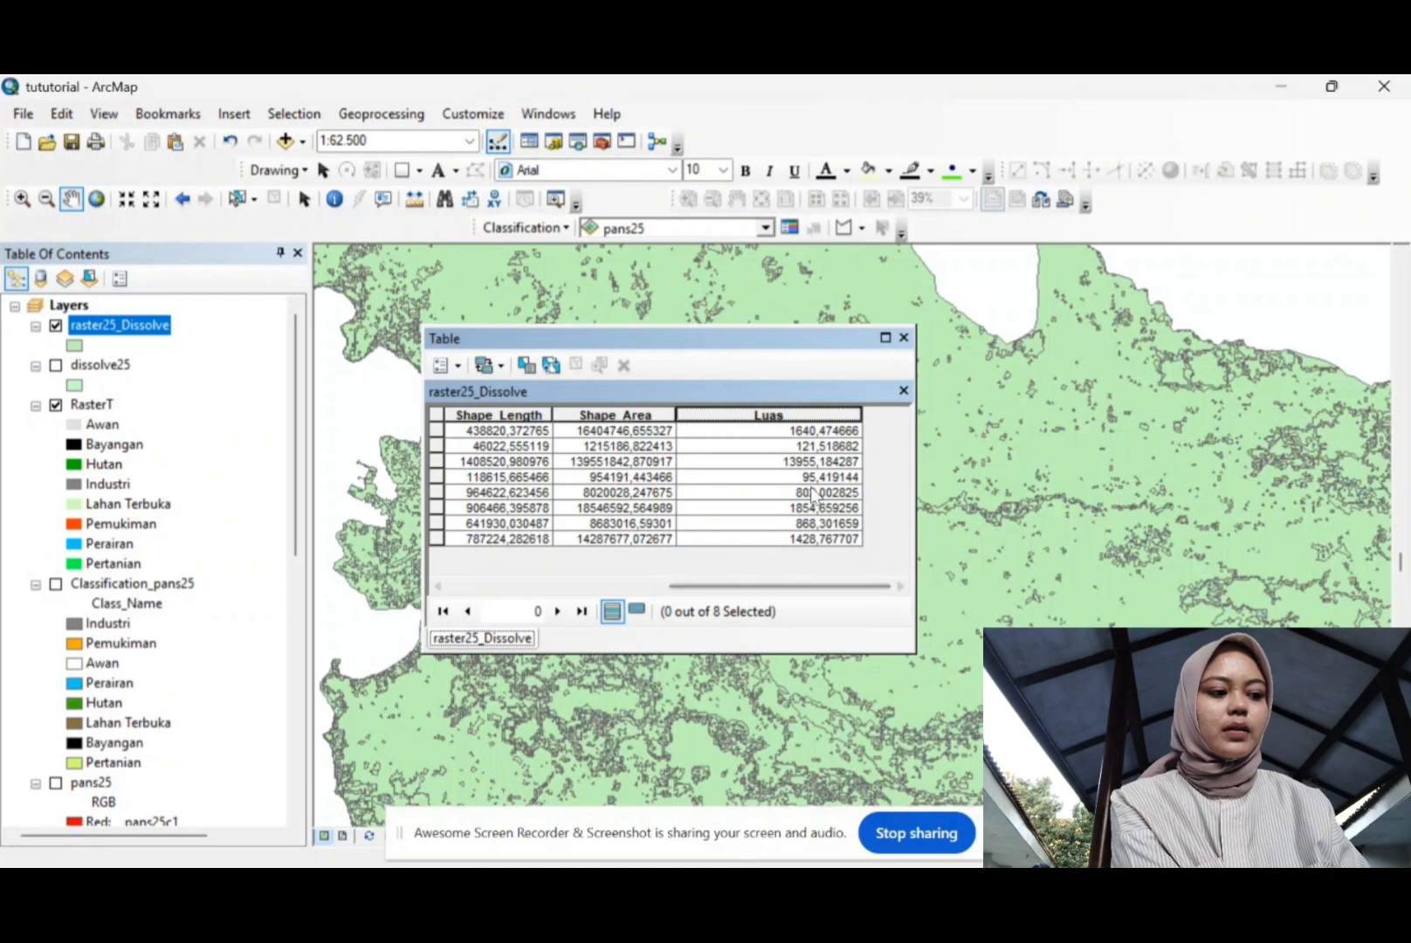
Step: Set the Luas field's number format to show 2 decimal places
right_click(803, 416)
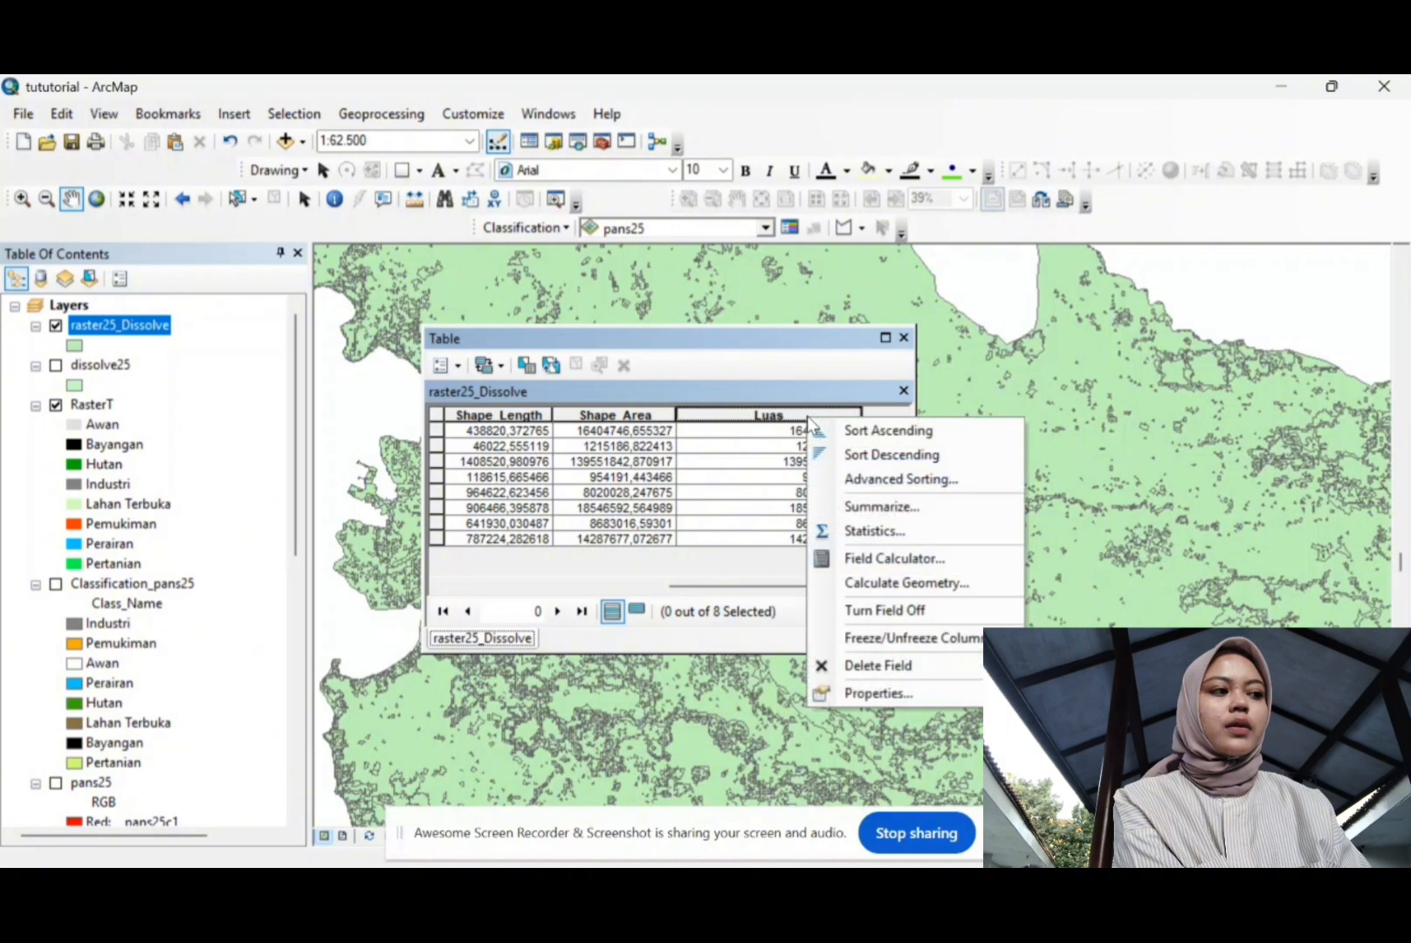
left_click(856, 693)
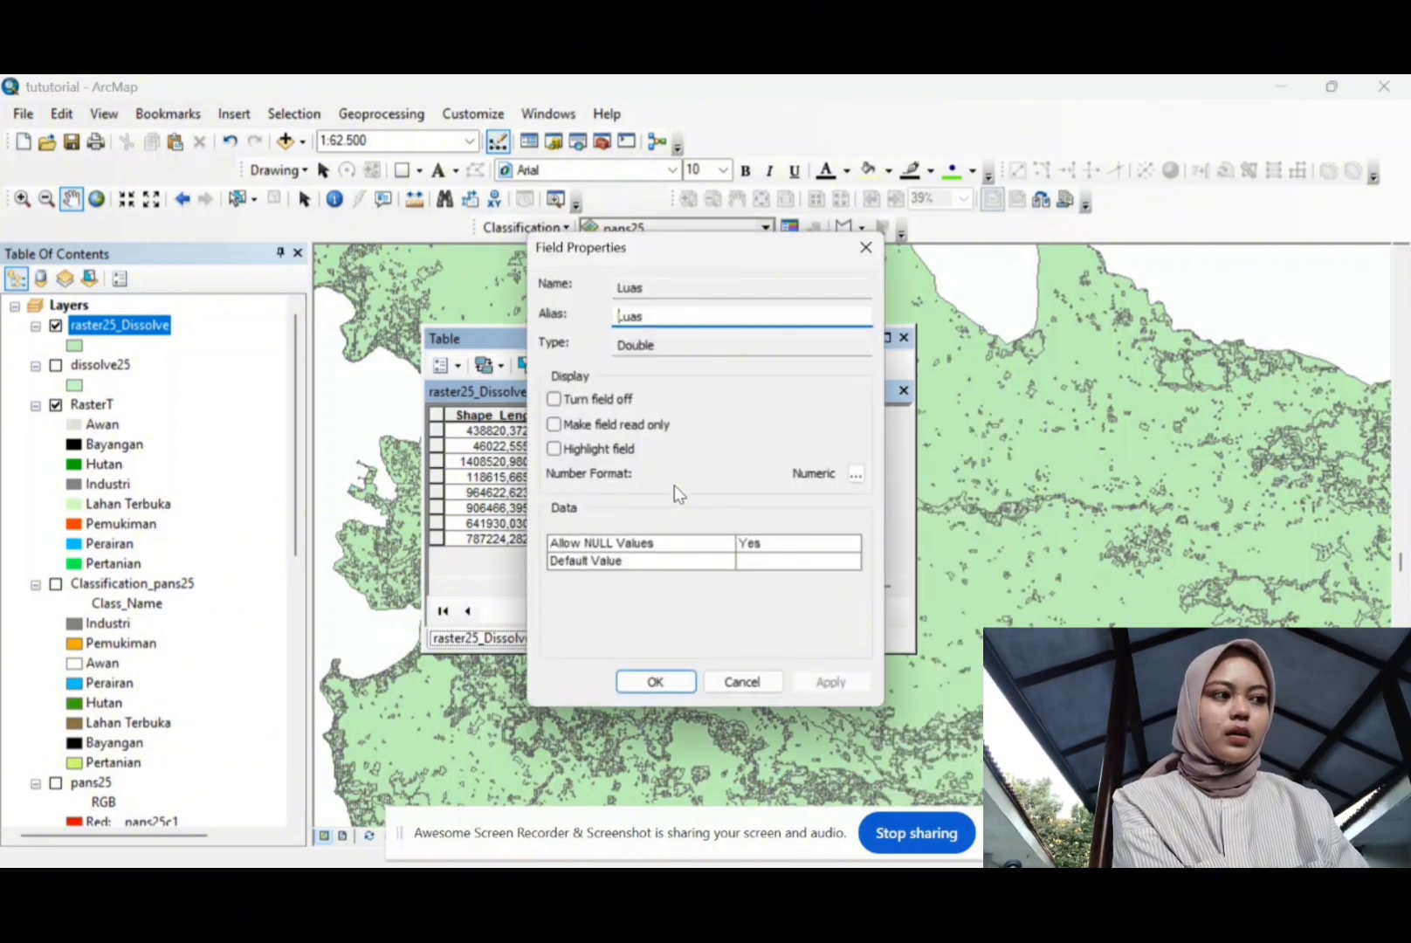
left_click(854, 474)
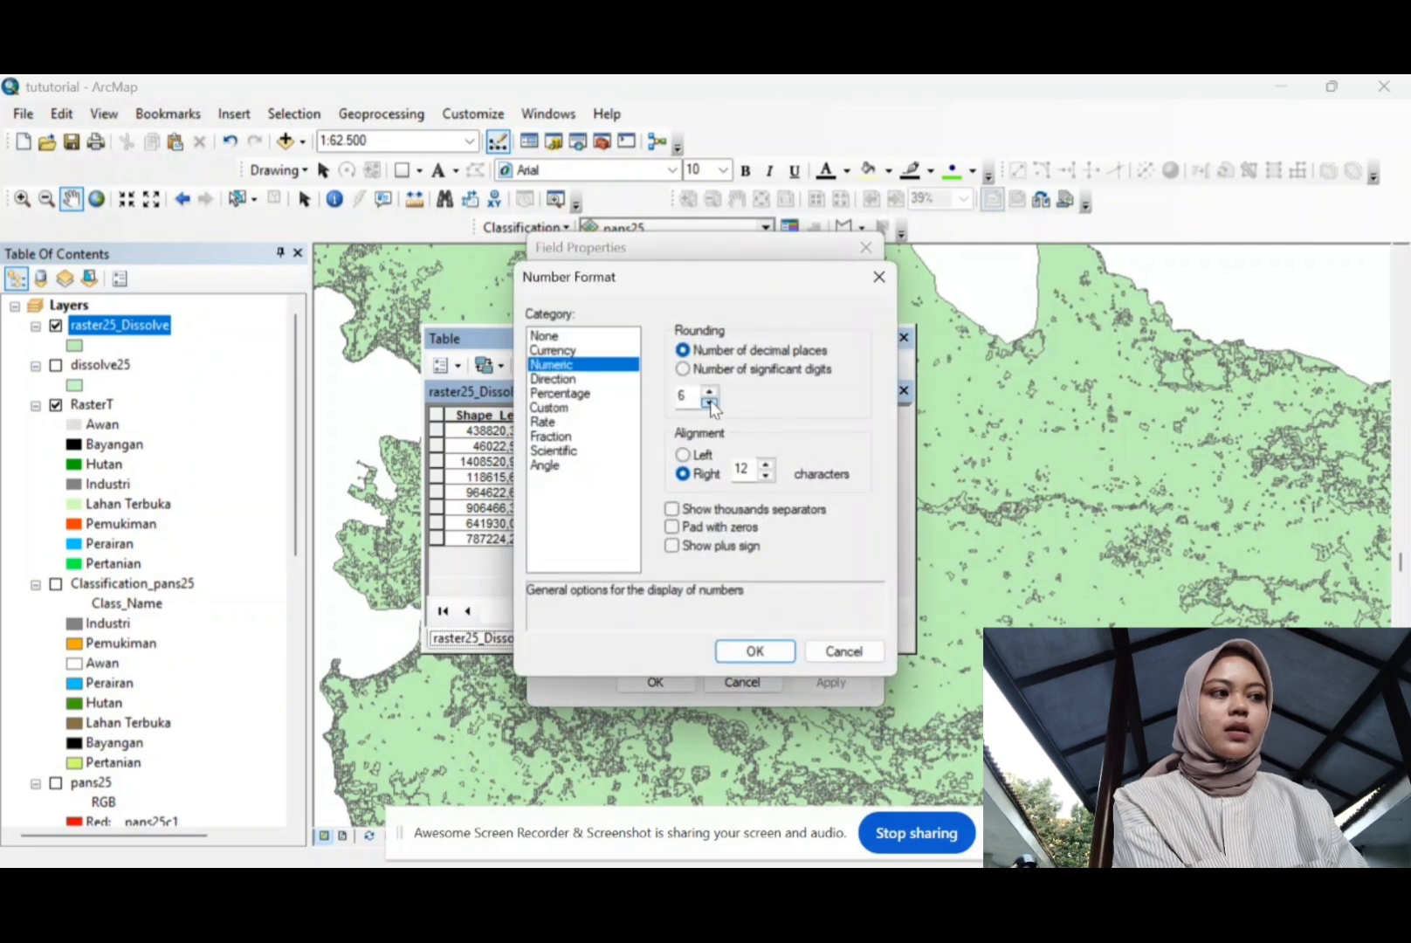
left_click(710, 404)
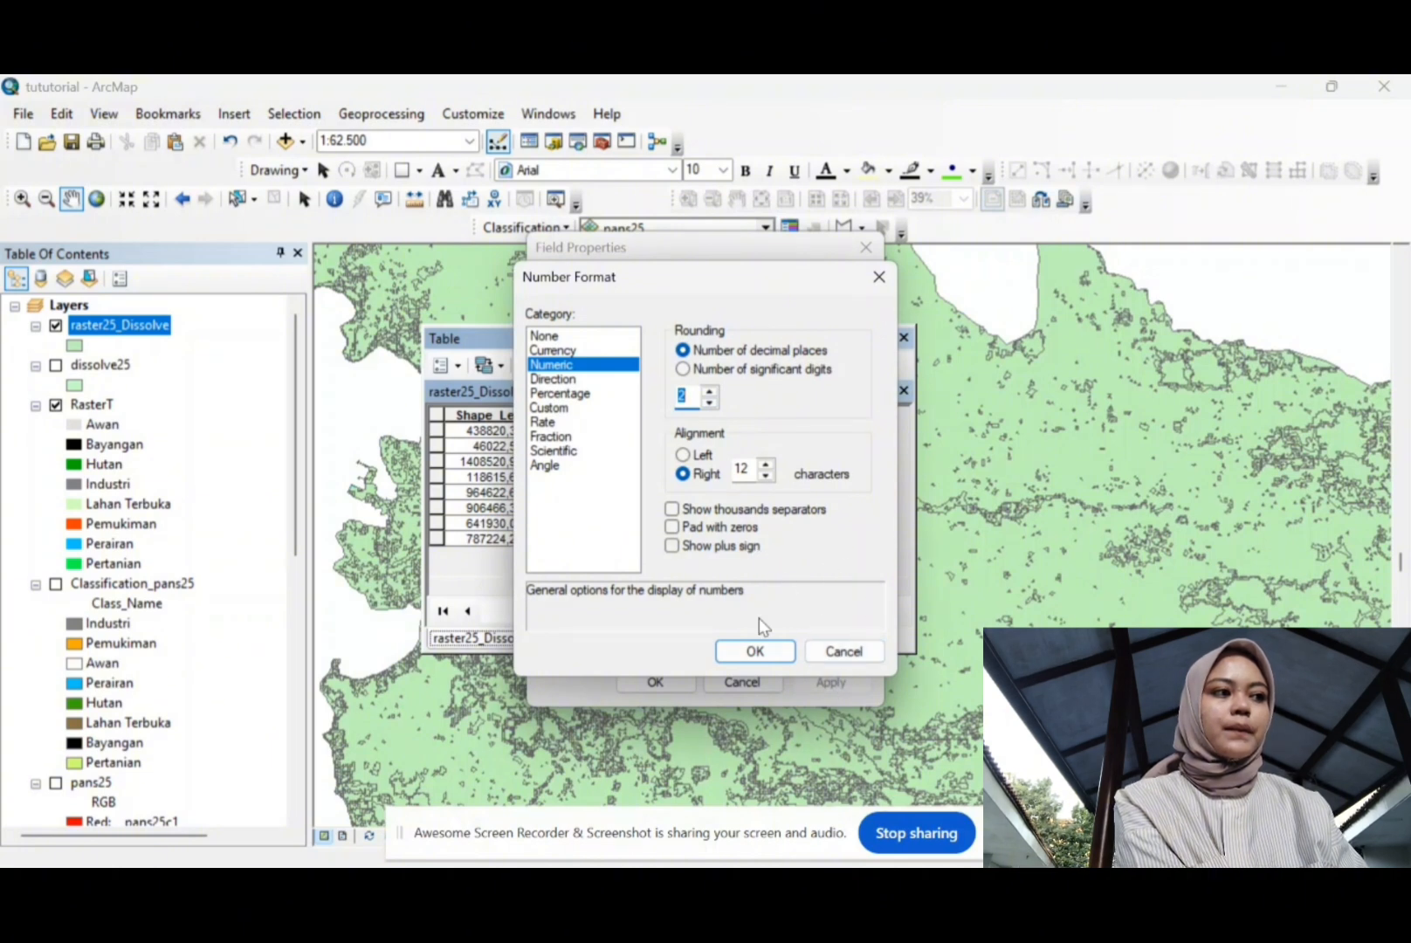
left_click(756, 652)
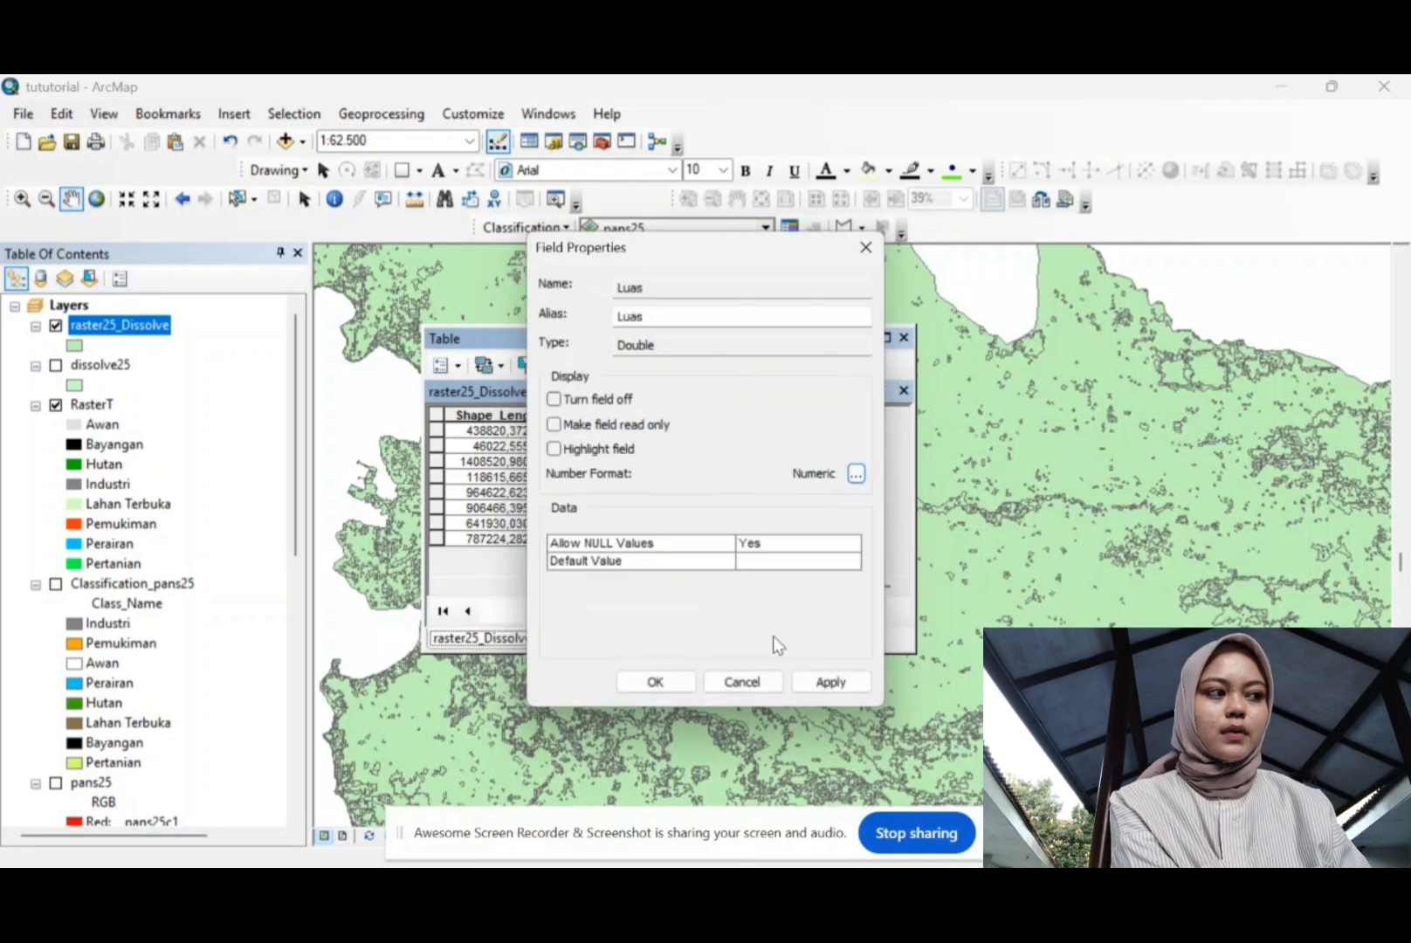
left_click(678, 687)
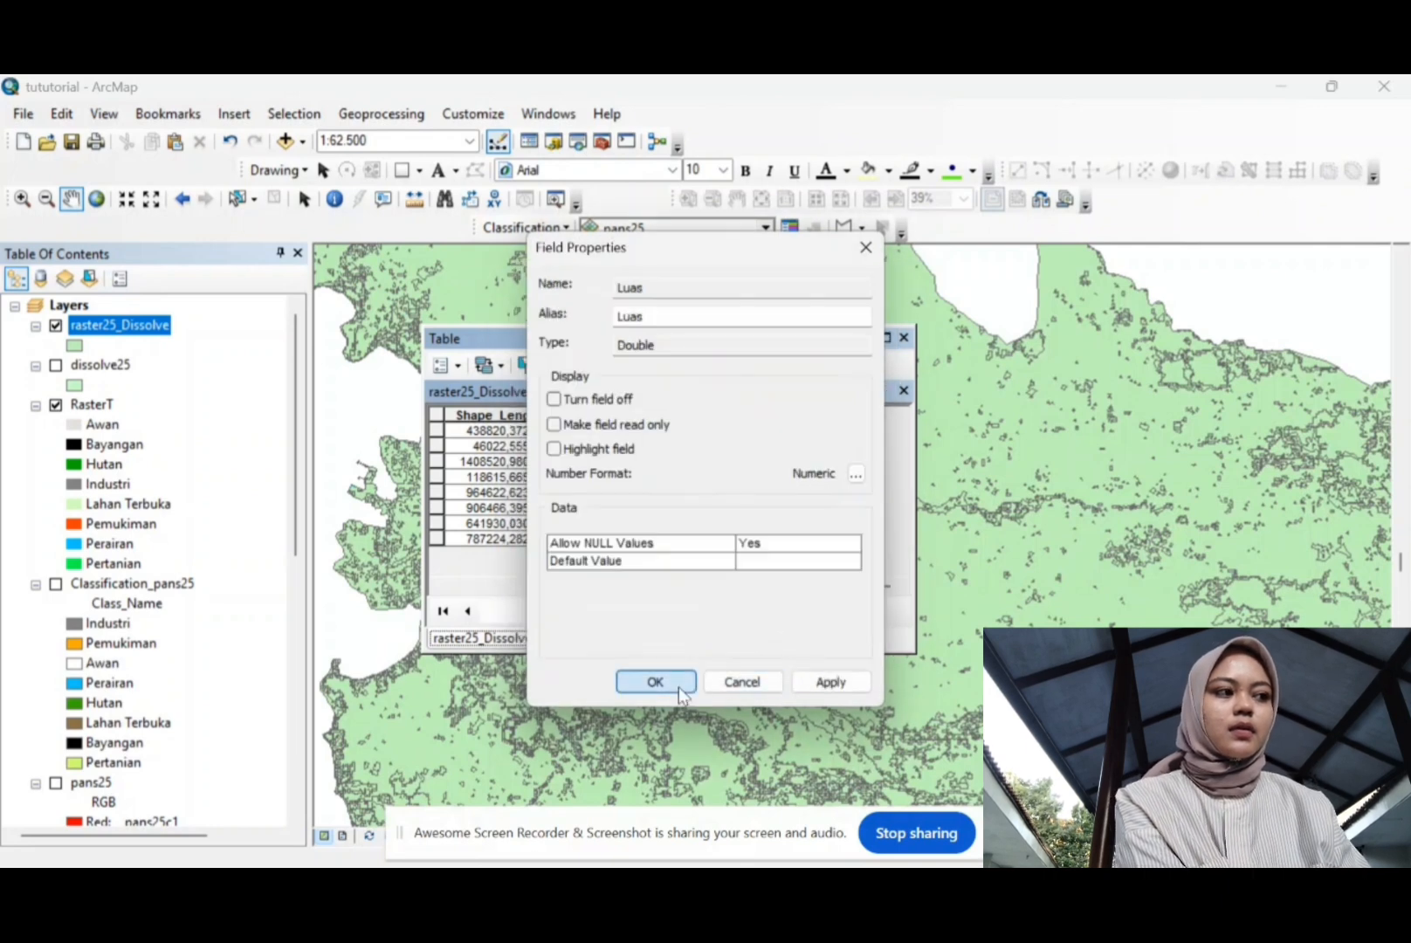
left_click(678, 688)
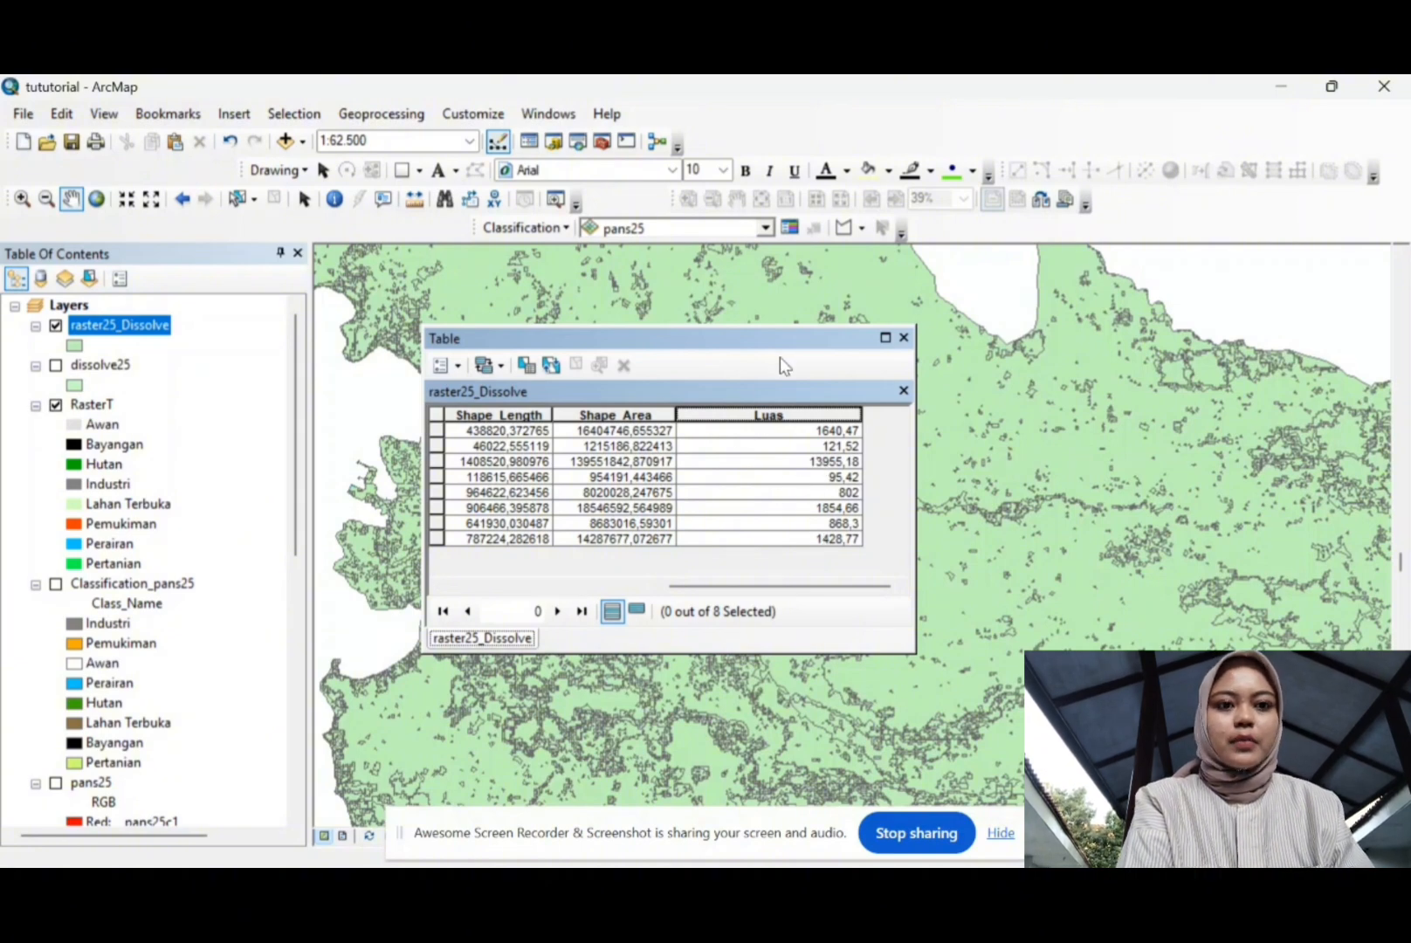
Step: Reposition the Luas table and hide raster25_Dissolve to show the coloured RasterT classes
left_click_drag(786, 333, 772, 298)
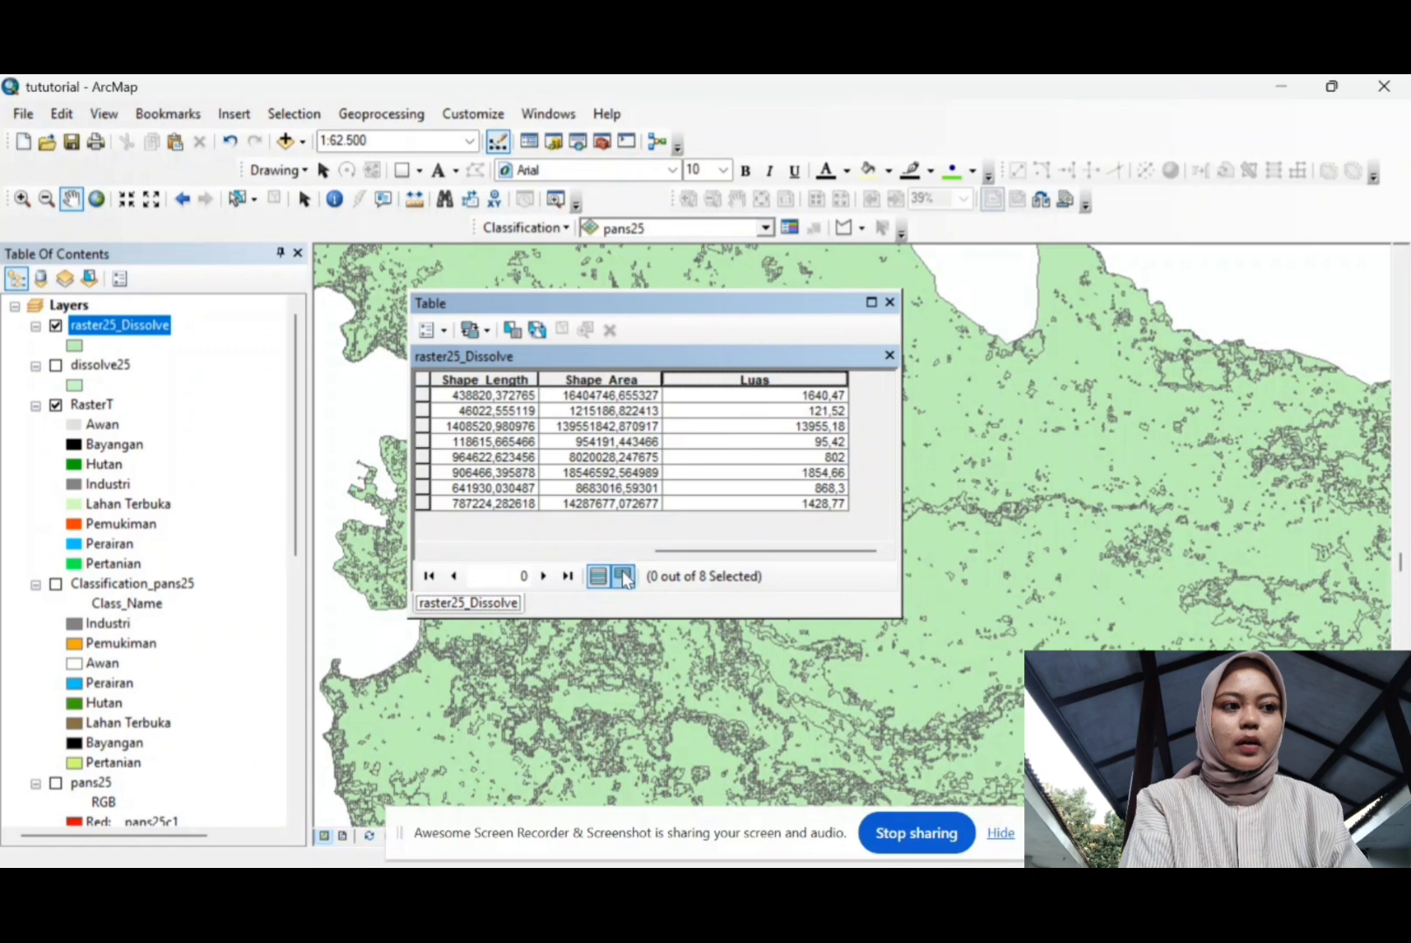
mouse_move(664, 557)
left_mouse_down()
mouse_move(543, 556)
mouse_move(671, 557)
left_mouse_up()
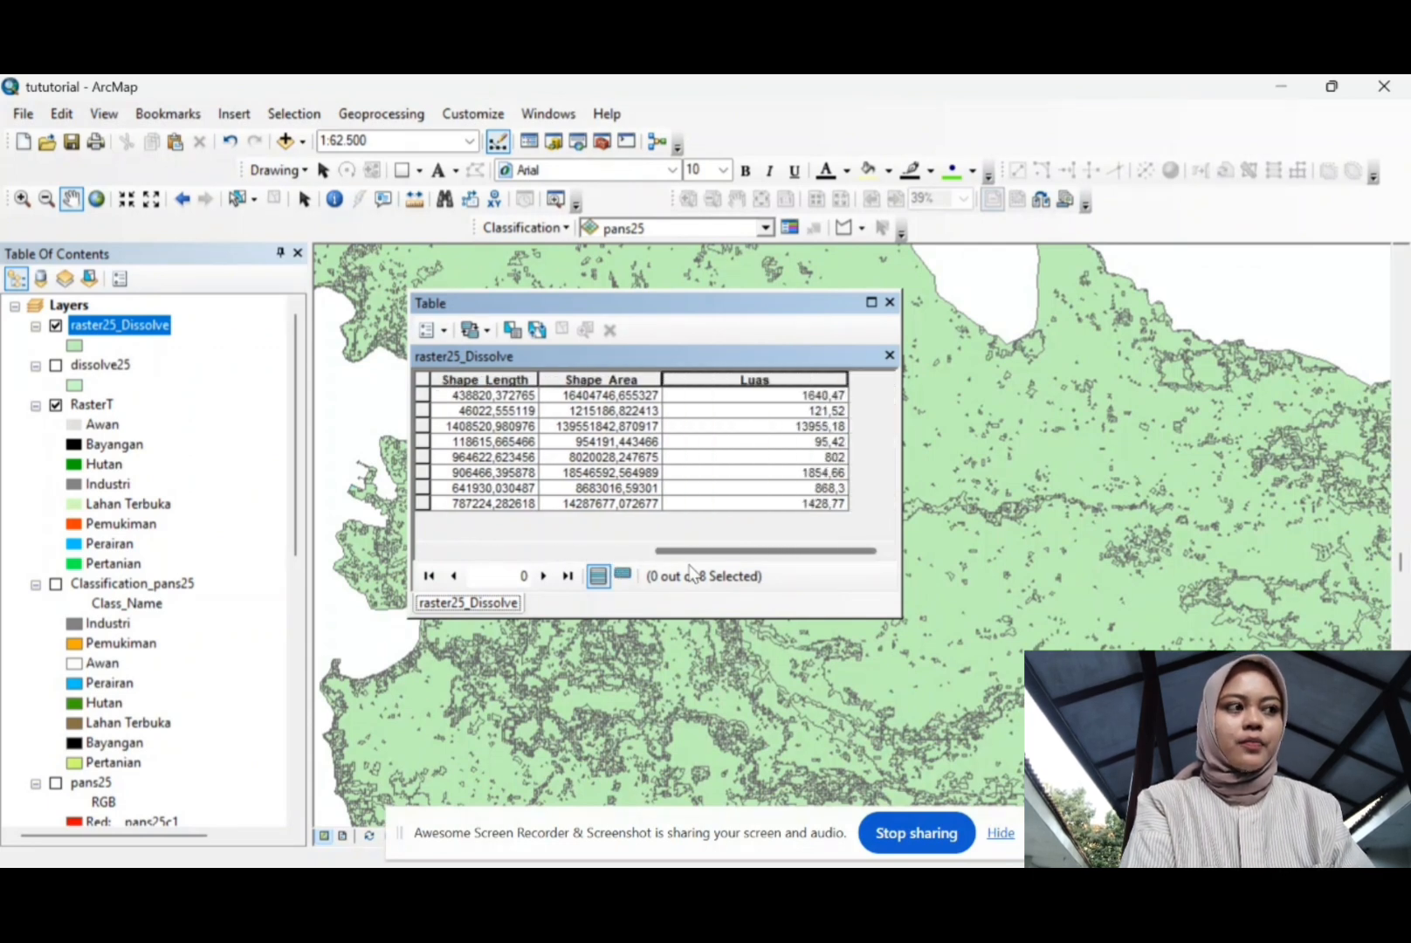
left_click(56, 326)
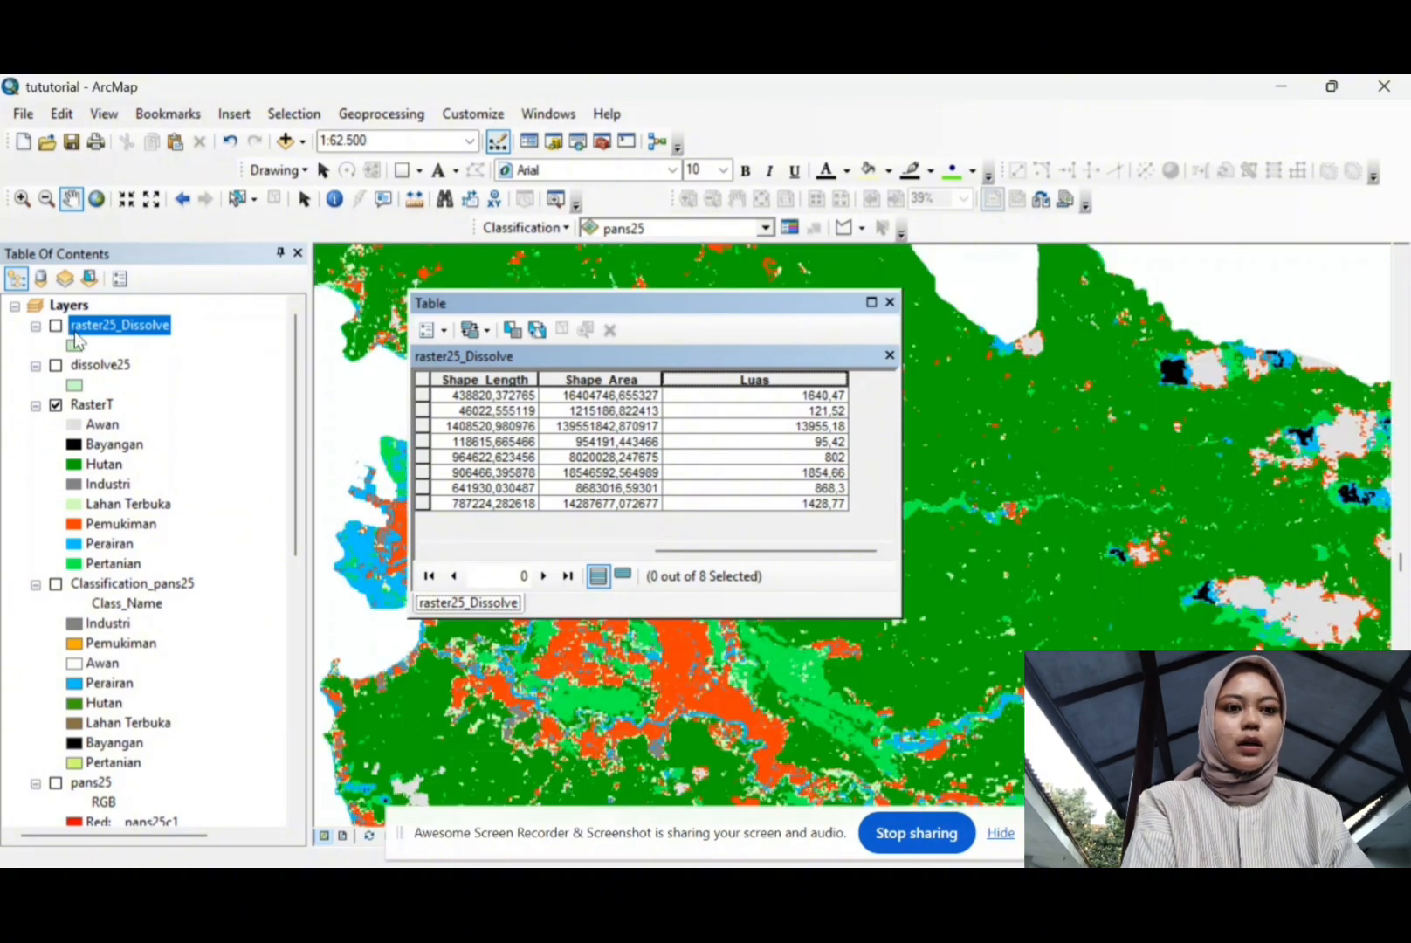